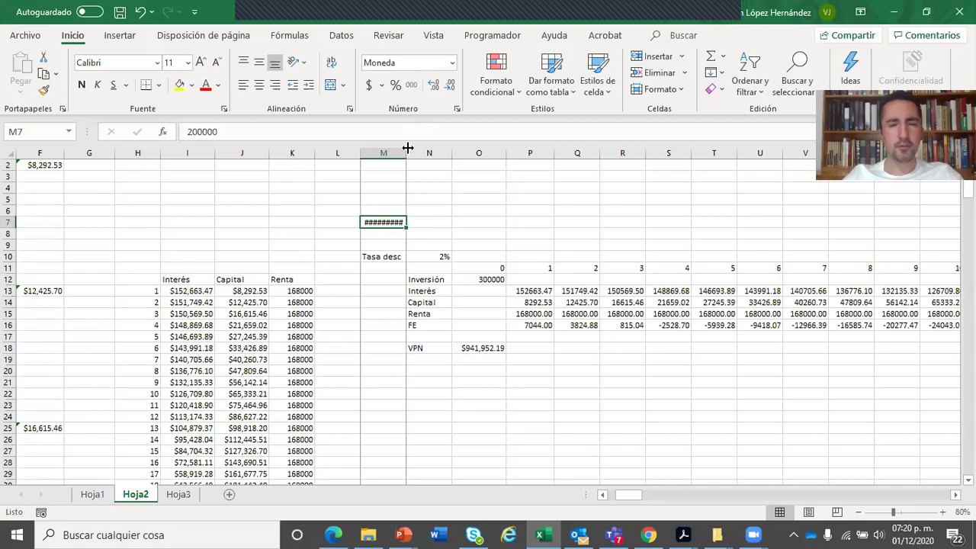
# Step: Change the amount in cell M7 of Hoja2 to 2000000
pyautogui.click(372, 256)
pyautogui.click(372, 221)
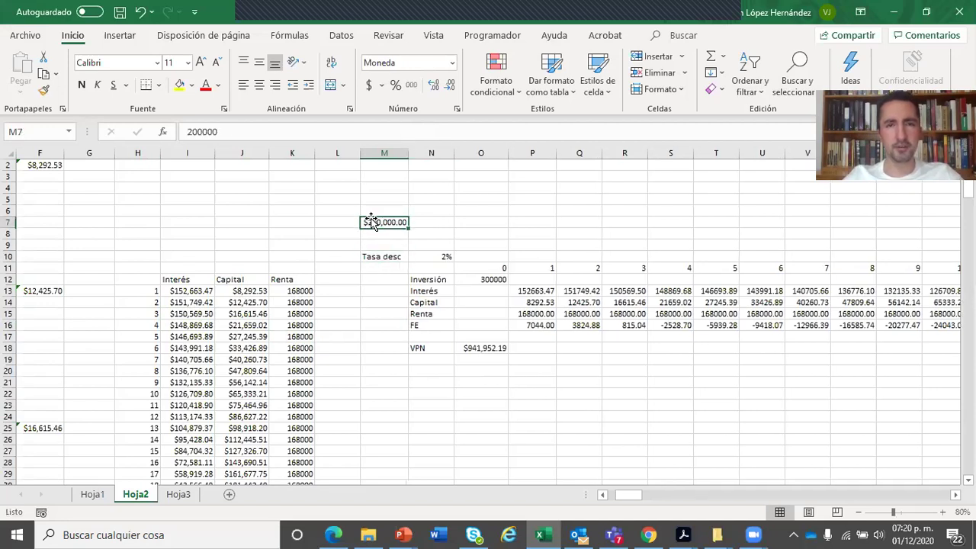
pyautogui.click(226, 134)
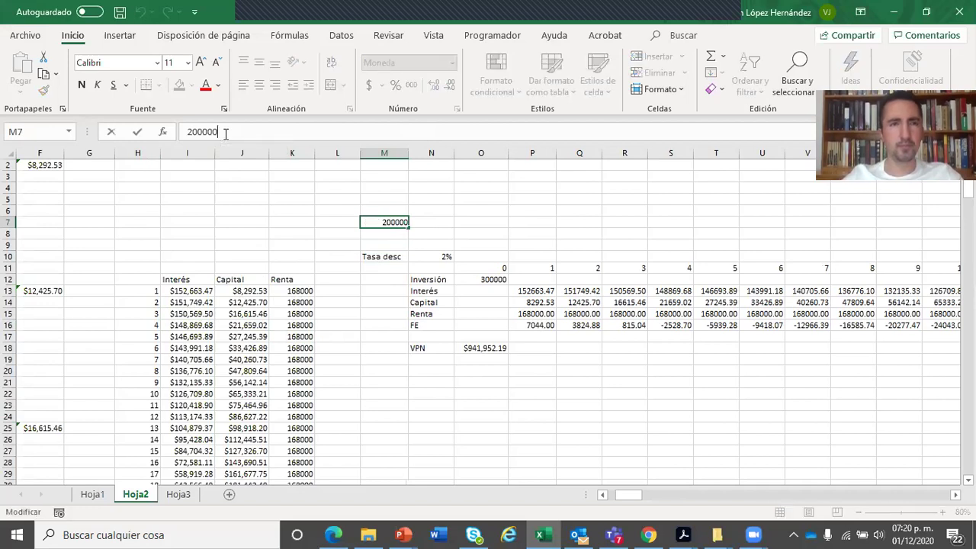
pyautogui.write('0')
pyautogui.press('Return')
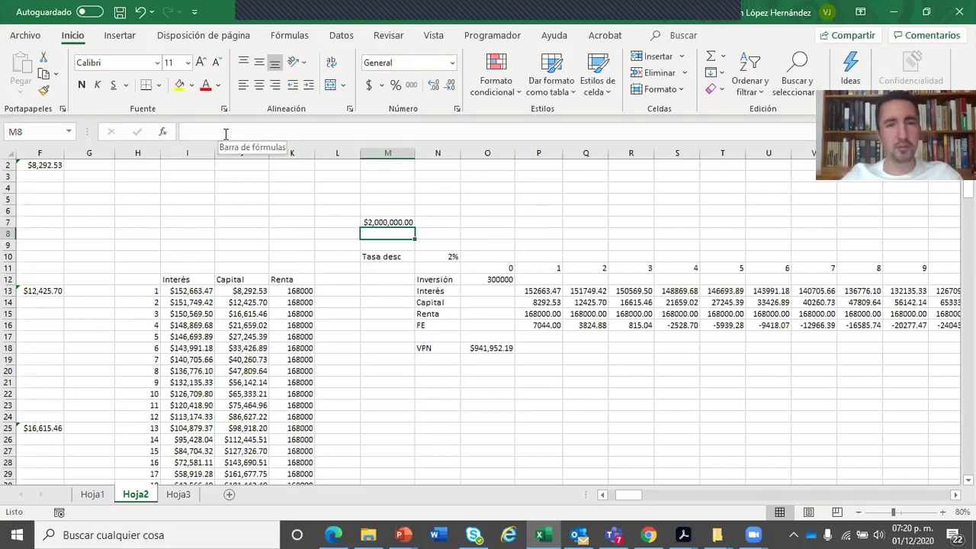
pyautogui.press('Up')
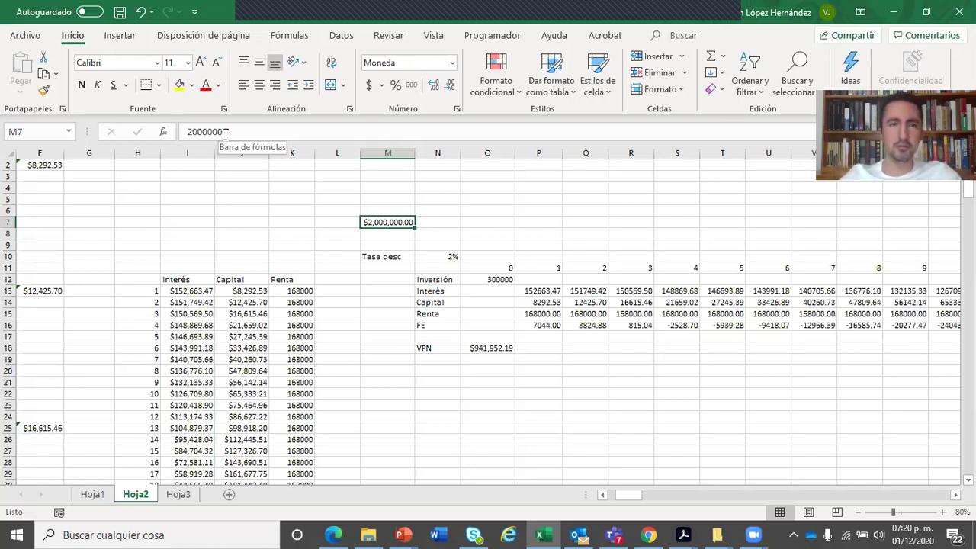
pyautogui.click(226, 134)
pyautogui.press('Return')
pyautogui.click(377, 220)
pyautogui.click(376, 208)
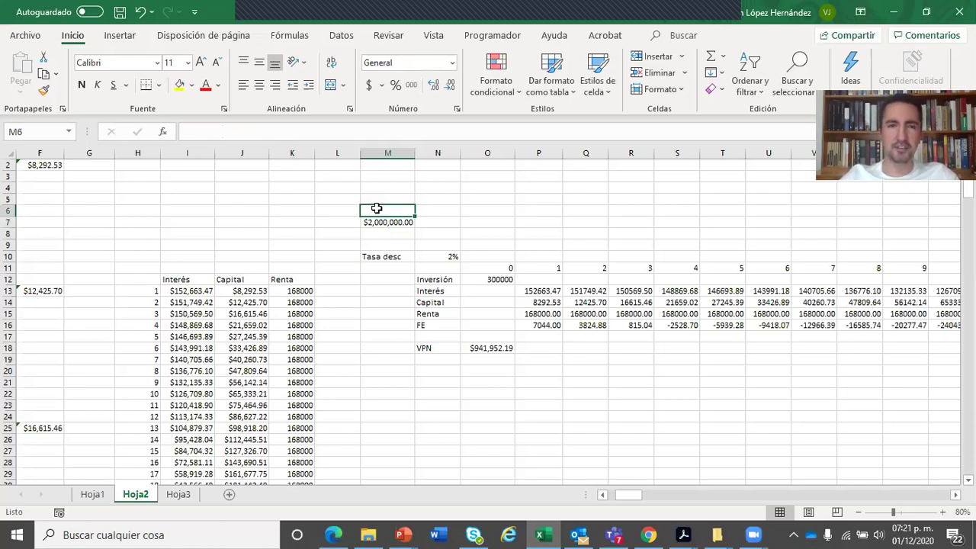
pyautogui.press('Left')
pyautogui.press('Down')
pyautogui.press('Down')
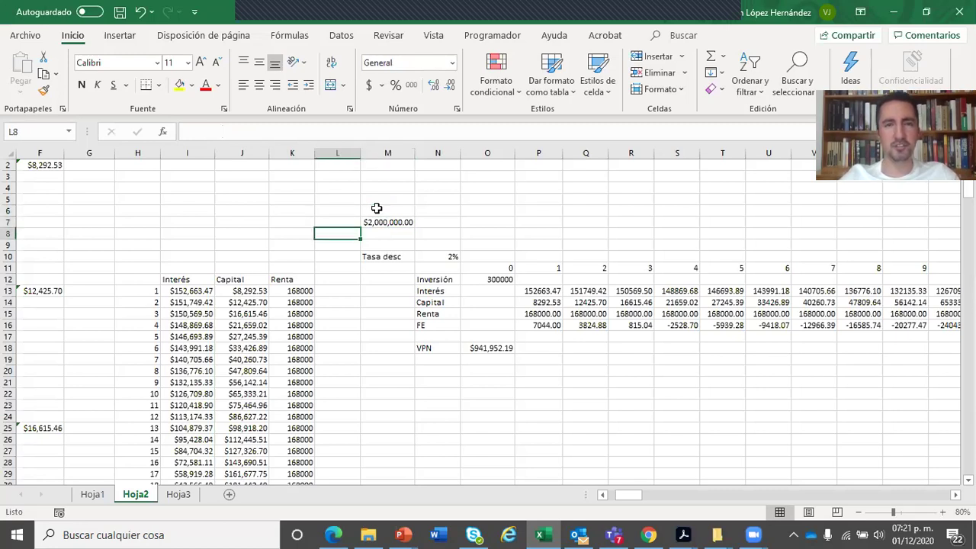
pyautogui.press('Up')
pyautogui.press('Right')
pyautogui.press('Up')
pyautogui.press('Right')
pyautogui.press('Left')
pyautogui.press('Left')
pyautogui.press('Down')
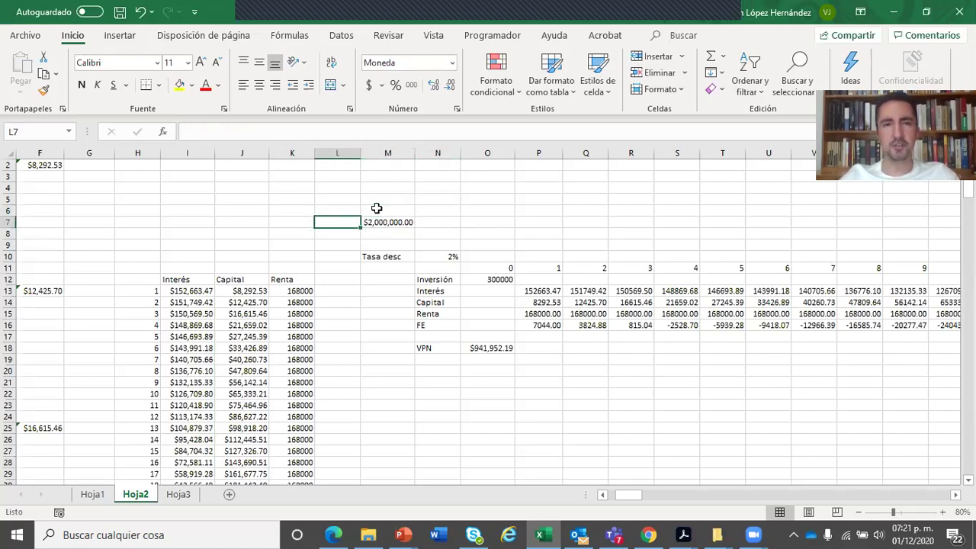
pyautogui.press('Right')
pyautogui.press('Right')
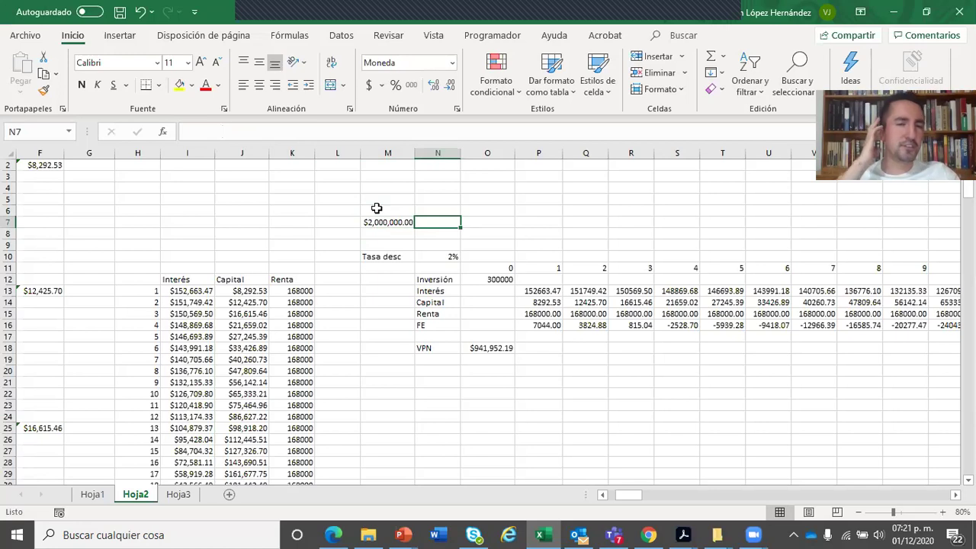
pyautogui.press('Left')
pyautogui.press('Up')
pyautogui.press('Down')
pyautogui.press('Down')
pyautogui.press('Up')
pyautogui.press('Right')
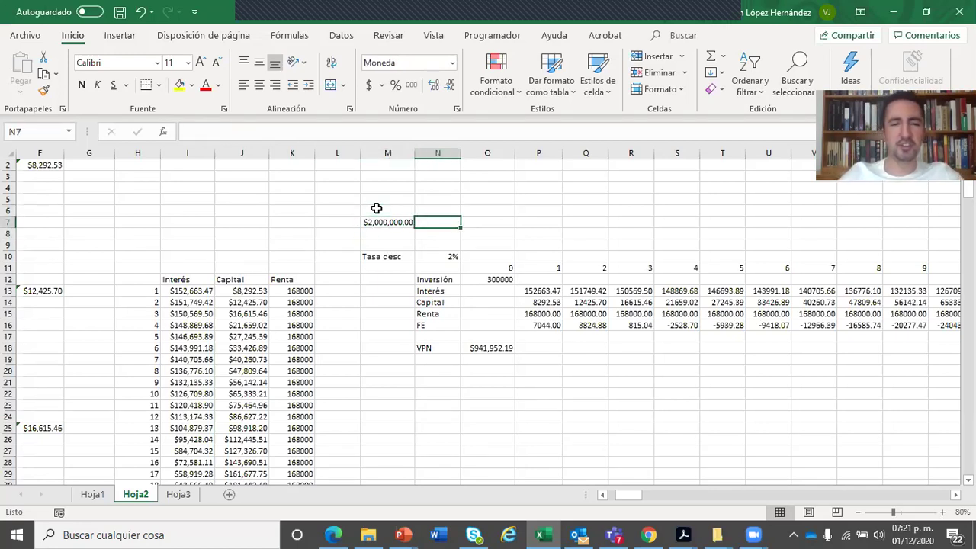
# Step: Add the label Enganche in N6 with 300000 in N7, and fit column N's width to the amount
pyautogui.press('Up')
pyautogui.write('Enganche')
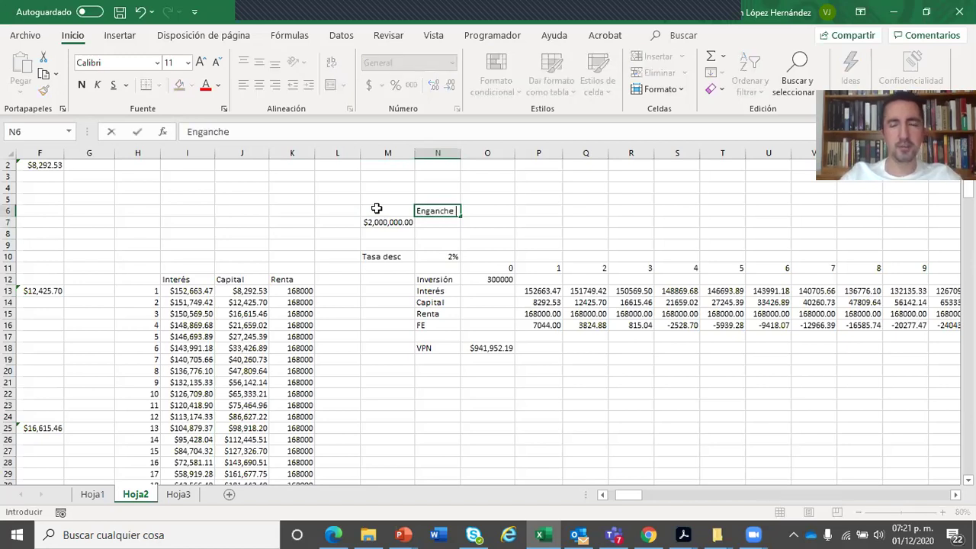
pyautogui.press('Return')
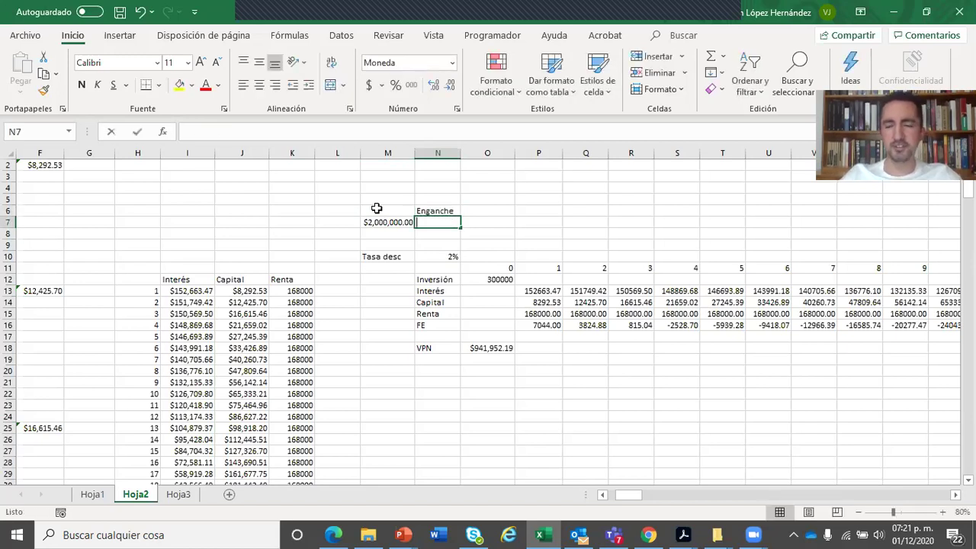
pyautogui.write('300000')
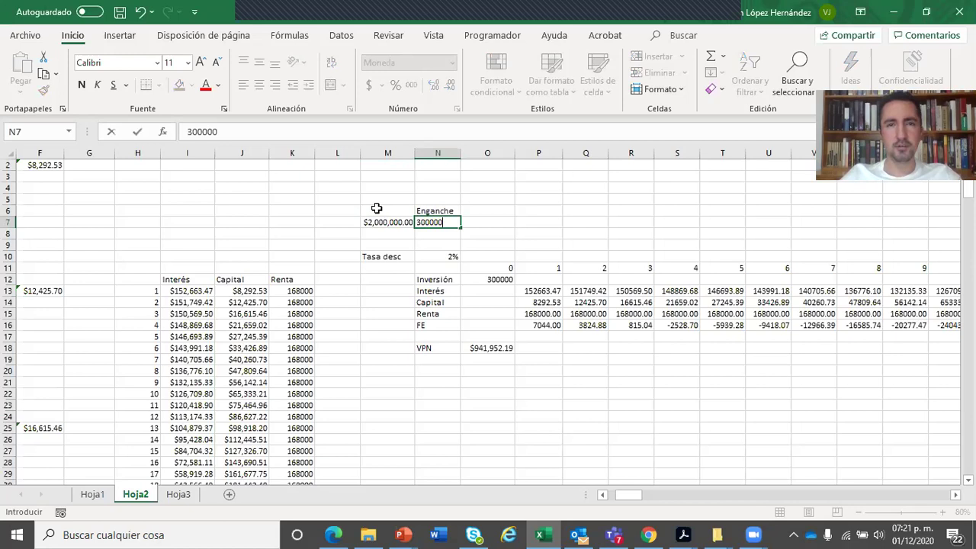
pyautogui.press('Return')
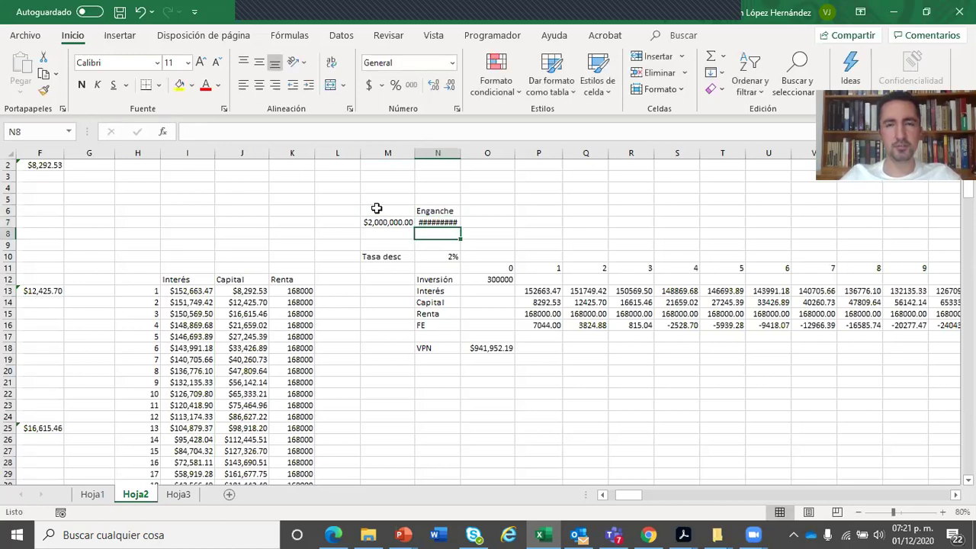
pyautogui.doubleClick(460, 153)
pyautogui.click(449, 380)
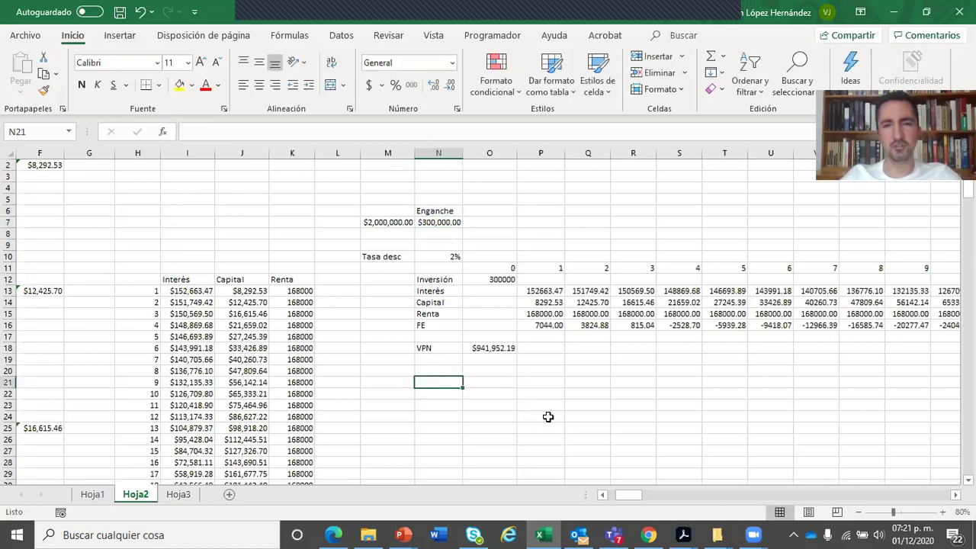
# Step: Add the header Año in cell H12 above the numbered rows of the Interés, Capital and Renta table
pyautogui.click(240, 359)
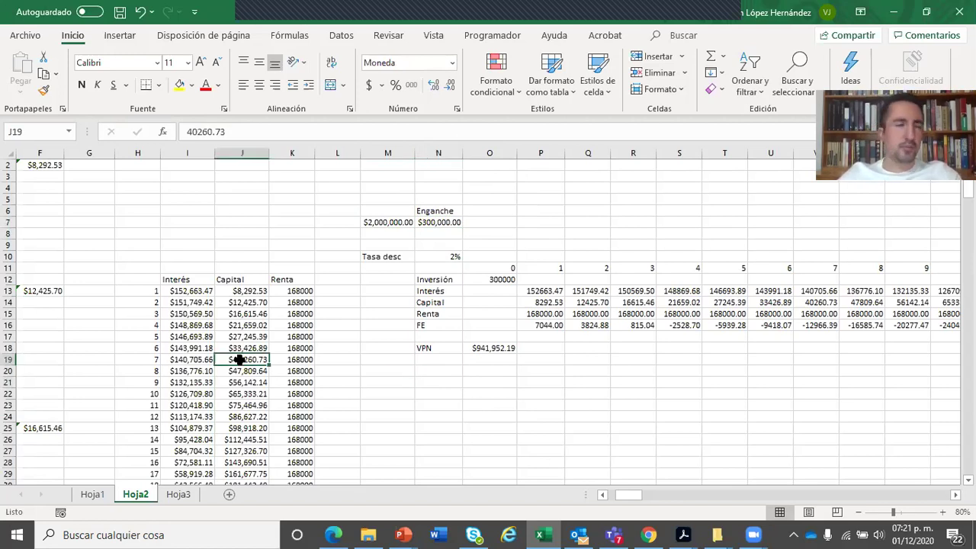
pyautogui.click(242, 336)
pyautogui.click(139, 289)
pyautogui.click(141, 279)
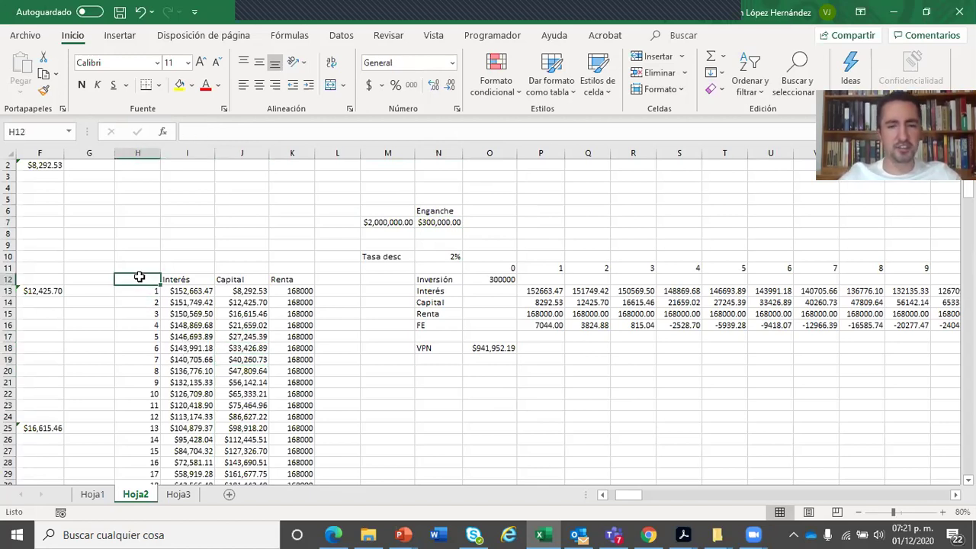
pyautogui.write('Año')
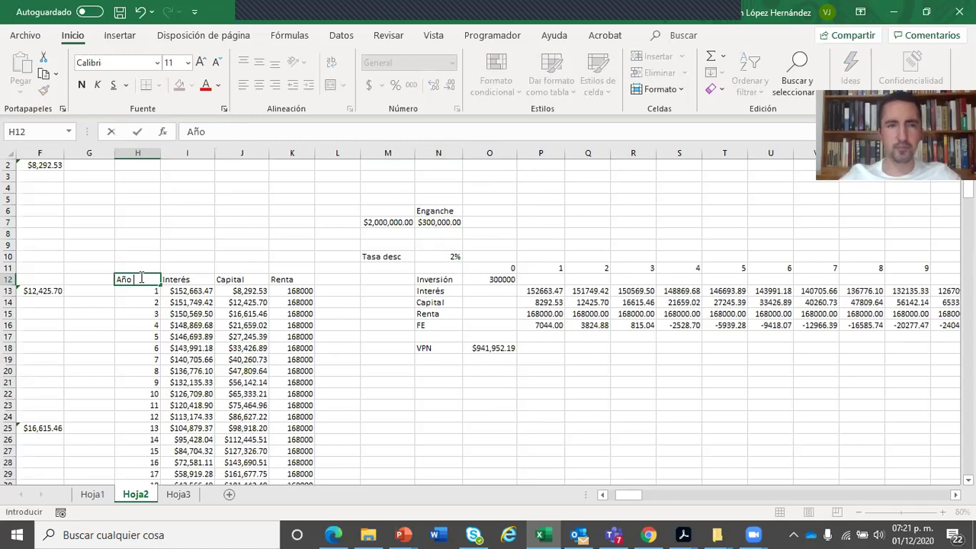
pyautogui.press('Return')
pyautogui.press('Right')
pyautogui.press('Right')
pyautogui.press('Up')
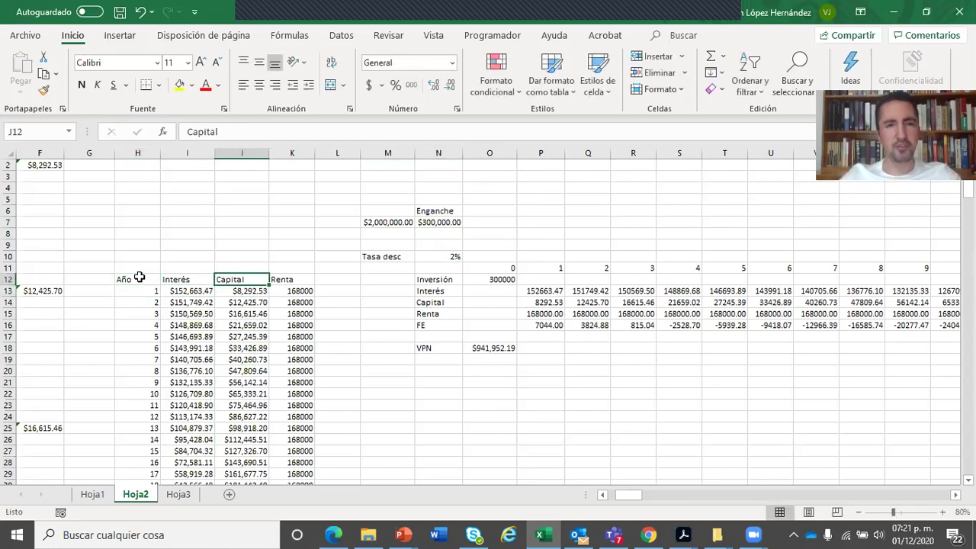
pyautogui.press('Left')
pyautogui.press('Down')
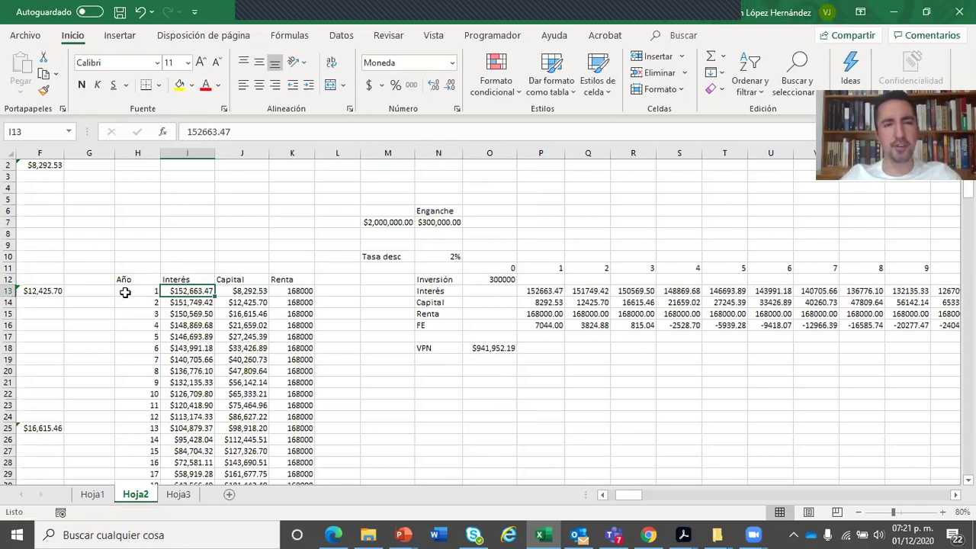
# Step: On sheet Hoja1, widen the Pago/ periodo column so its header fits on one line
pyautogui.click(94, 493)
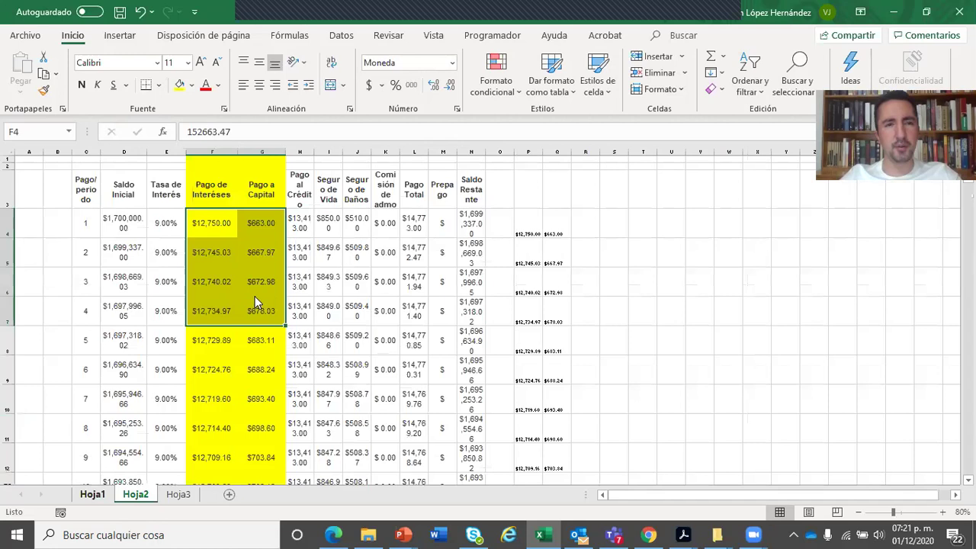
pyautogui.click(300, 223)
pyautogui.click(211, 224)
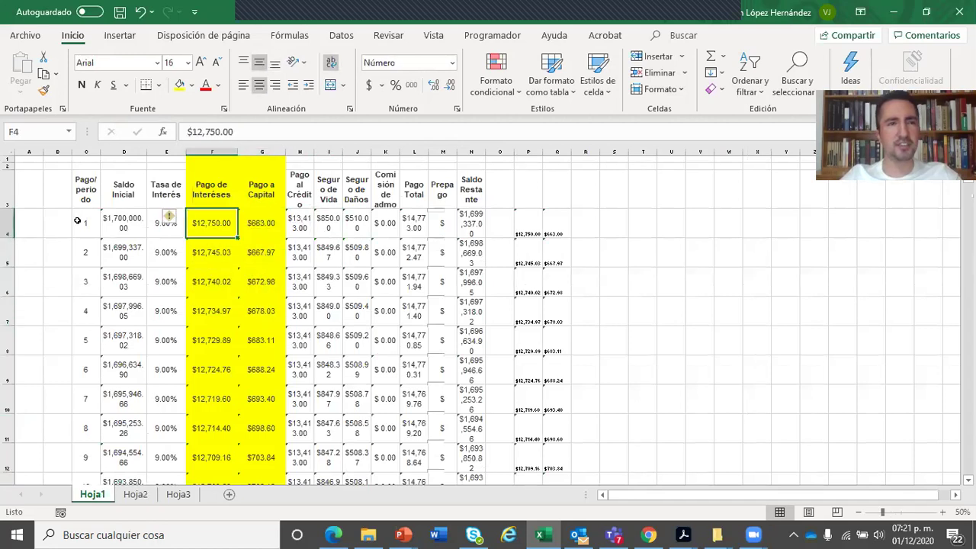
pyautogui.click(77, 222)
pyautogui.moveTo(101, 151); pyautogui.dragTo(137, 152)
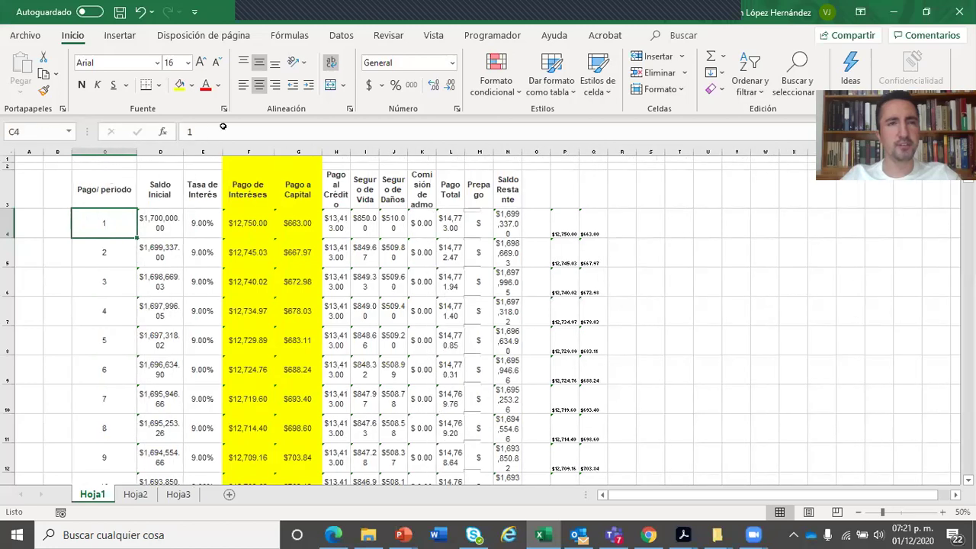
# Step: Extend the header in C3 to read Pago/ periodo mensual
pyautogui.click(107, 198)
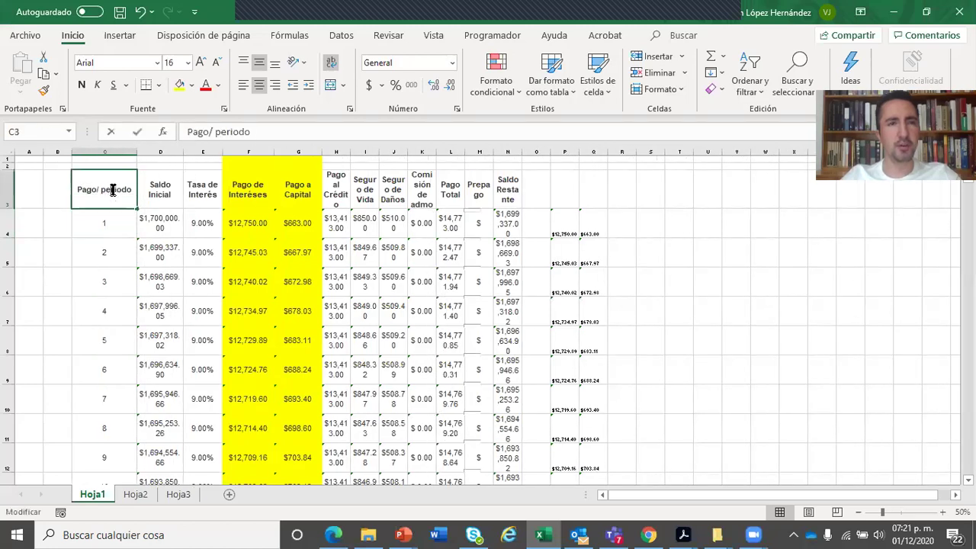
pyautogui.click(280, 134)
pyautogui.write('mensual')
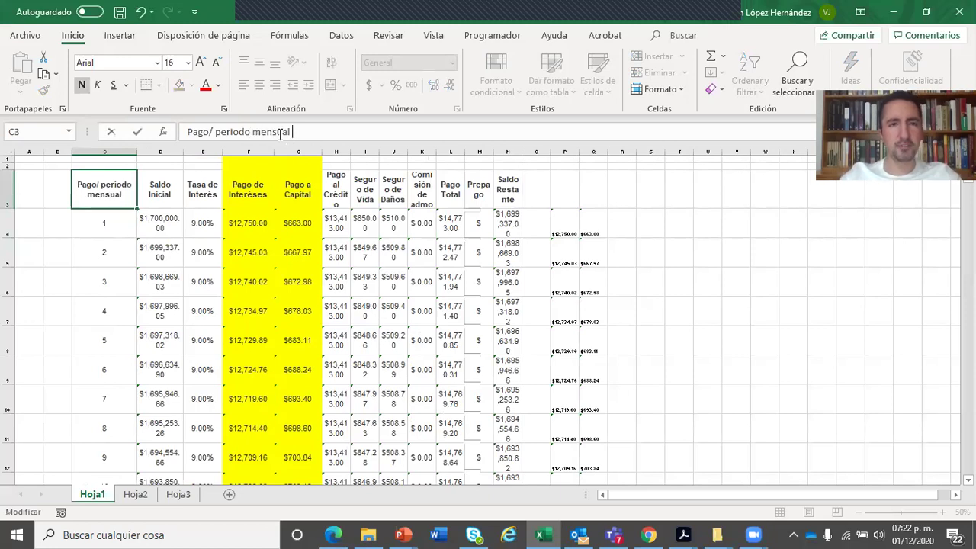
pyautogui.press('Return')
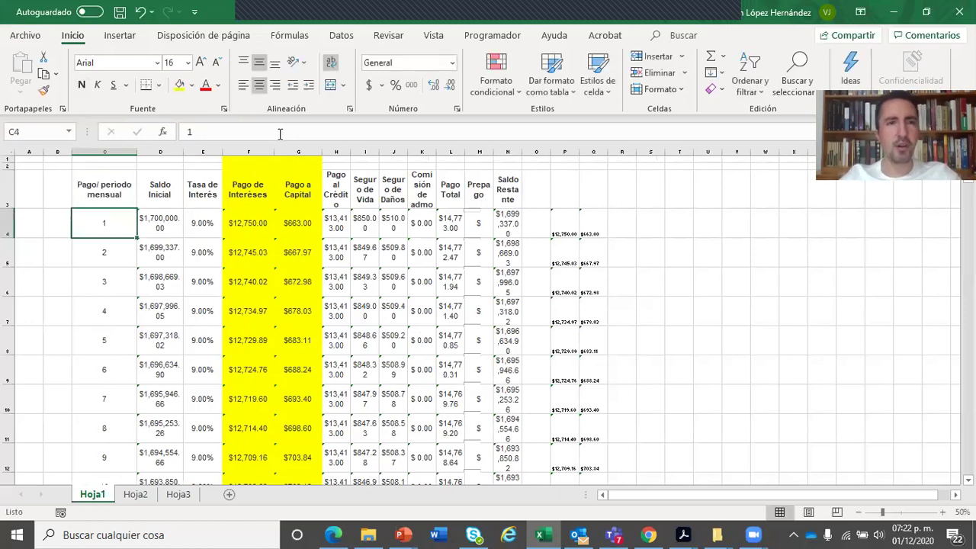
# Step: Examine how the monthly interest payments in the Pago de Intereses column change over the loan periods
pyautogui.click(236, 230)
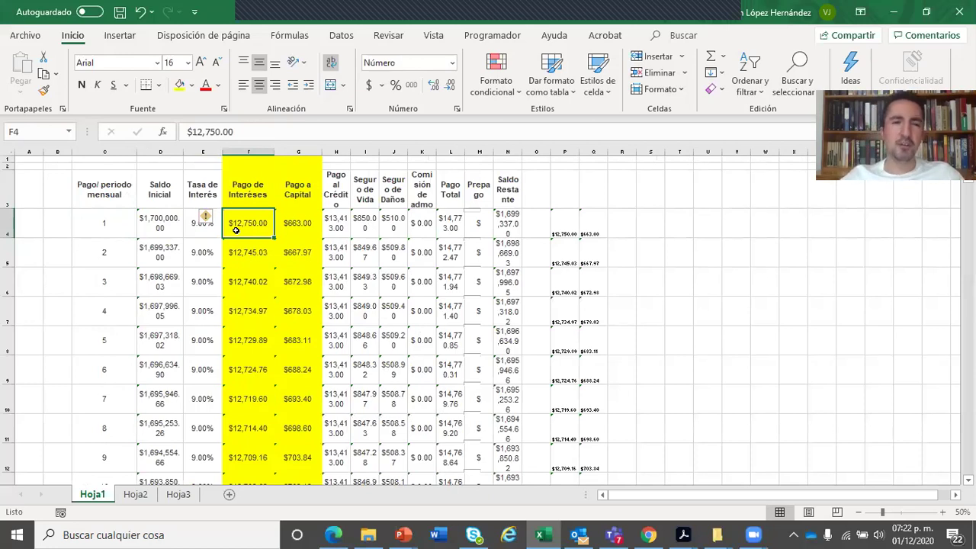
pyautogui.press('Down')
pyautogui.press('Down')
pyautogui.press('Down')
pyautogui.press('Down')
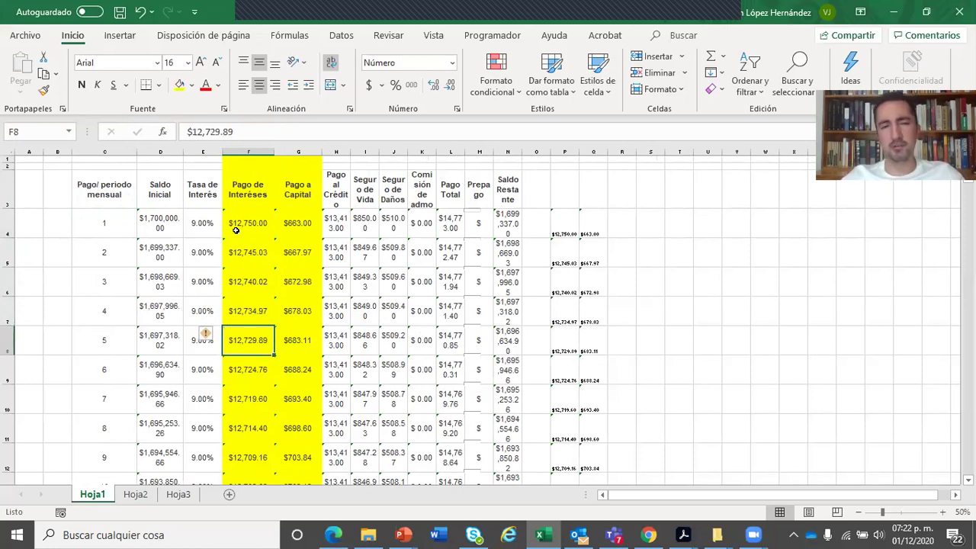
pyautogui.press('Down')
pyautogui.press('Down')
pyautogui.press('Down')
pyautogui.press('Down')
pyautogui.press('Down')
pyautogui.press('Down')
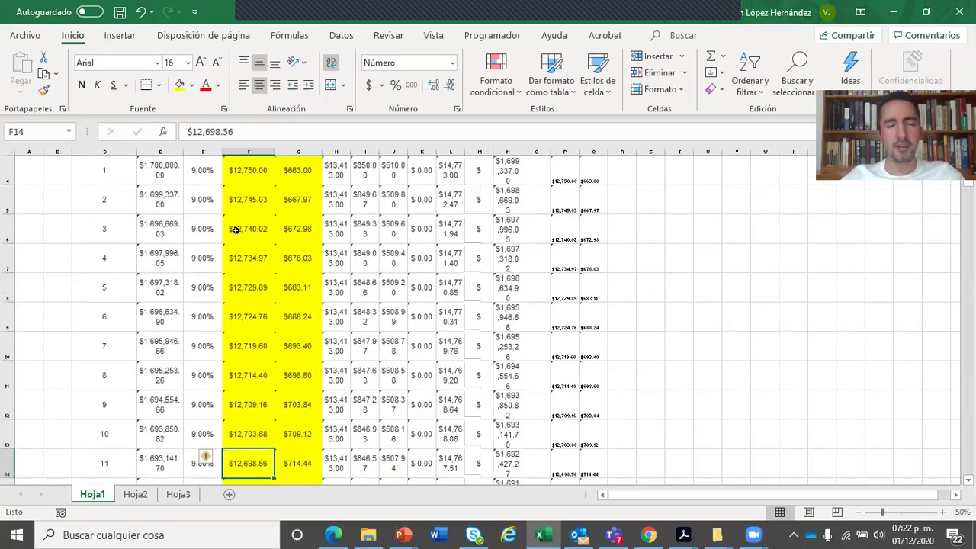
pyautogui.press('Down')
pyautogui.press('Down')
pyautogui.press('Down')
pyautogui.press('Down')
pyautogui.press('Down')
pyautogui.press('Down')
pyautogui.press('Down')
pyautogui.press('Down')
pyautogui.press('Down')
pyautogui.press('Down')
pyautogui.press('Down')
pyautogui.press('Down')
pyautogui.press('Down')
pyautogui.press('Down')
pyautogui.press('Down')
pyautogui.press('Down')
pyautogui.press('Down')
pyautogui.press('Down')
pyautogui.press('Down')
pyautogui.press('Down')
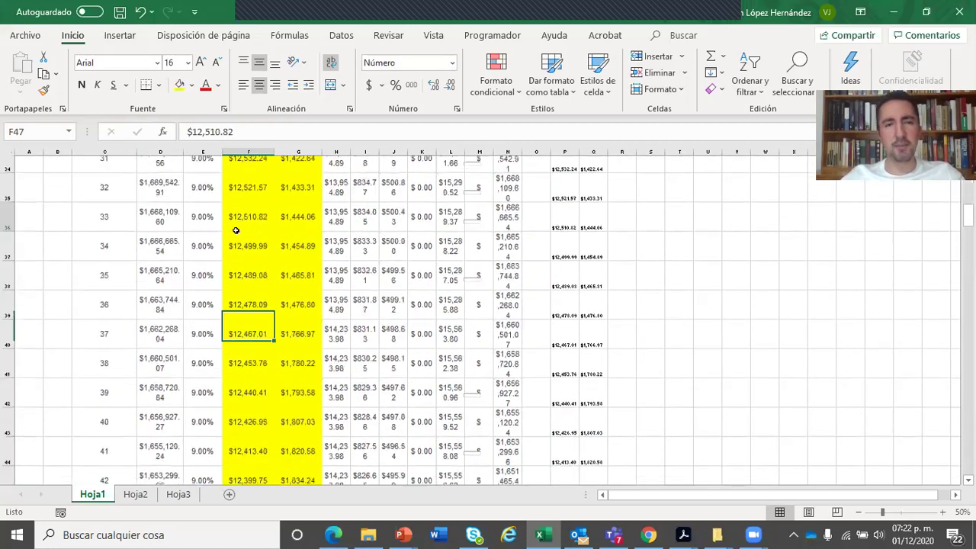
pyautogui.press('Down')
pyautogui.press('Down')
pyautogui.press('Down')
pyautogui.press('Down')
pyautogui.press('Down')
pyautogui.press('Down')
pyautogui.press('Down')
pyautogui.press('Down')
pyautogui.press('Down')
pyautogui.press('Down')
pyautogui.press('Down')
pyautogui.press('Down')
pyautogui.press('Down')
pyautogui.press('Down')
pyautogui.press('Down')
pyautogui.press('Down')
pyautogui.press('Down')
pyautogui.press('Down')
pyautogui.press('Down')
pyautogui.press('Down')
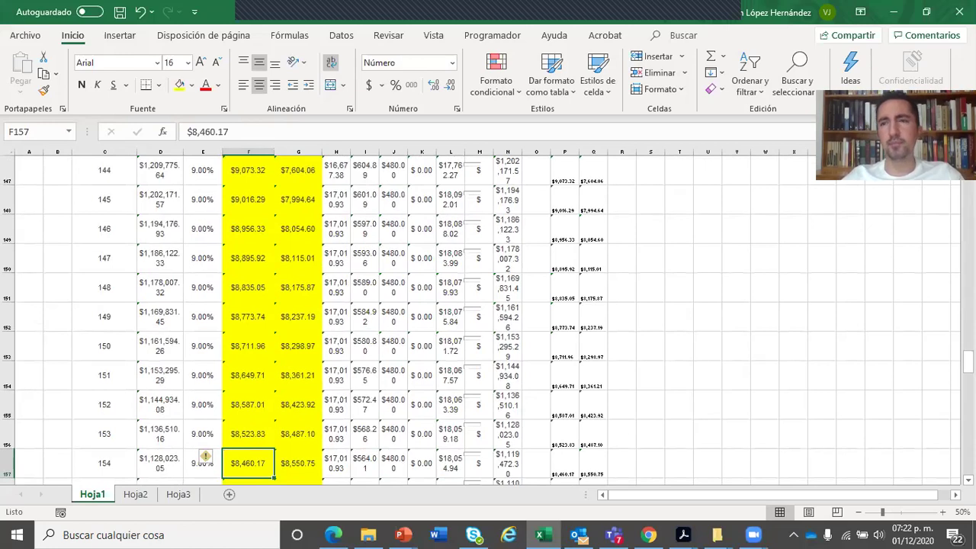
# Step: Widen the Pago Total column so the full amounts fit on one line, and look over its monthly payments
pyautogui.moveTo(967, 361); pyautogui.dragTo(967, 182)
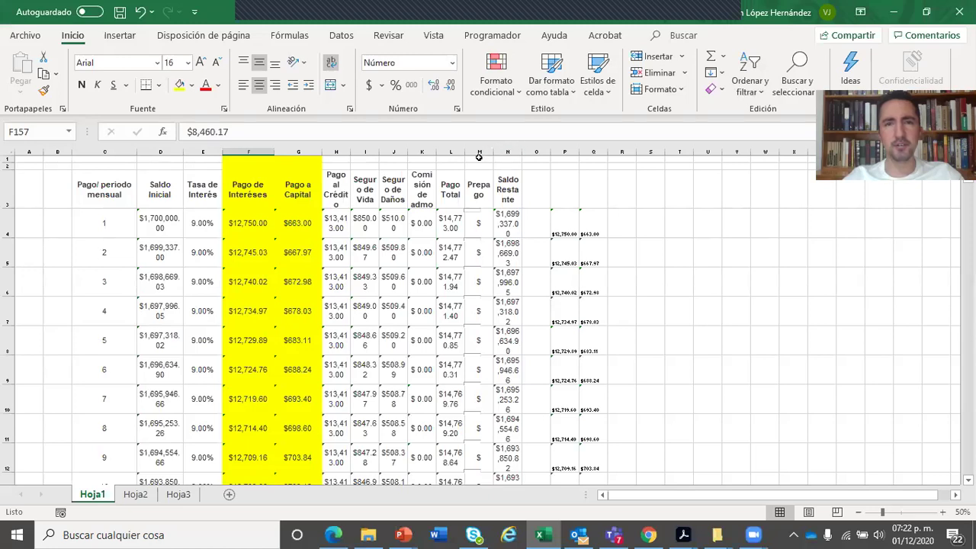
pyautogui.moveTo(464, 152); pyautogui.dragTo(503, 152)
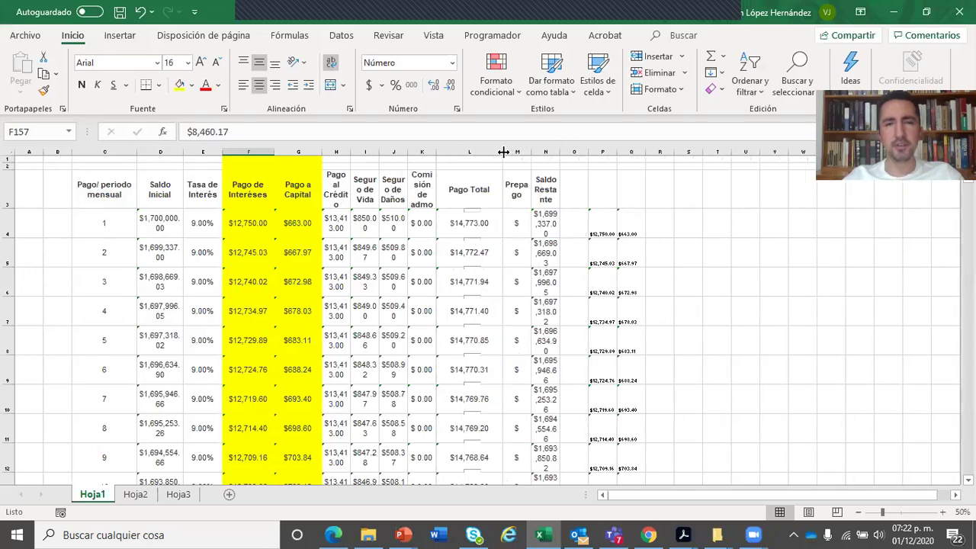
pyautogui.click(450, 359)
pyautogui.scroll(-4, 445, 341)
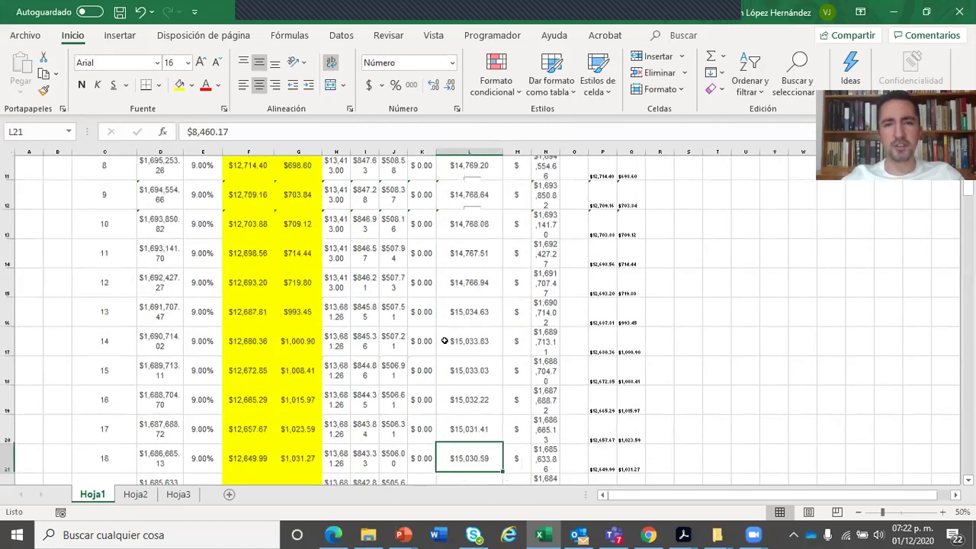
pyautogui.click(444, 341)
pyautogui.scroll(4, 444, 341)
pyautogui.click(445, 312)
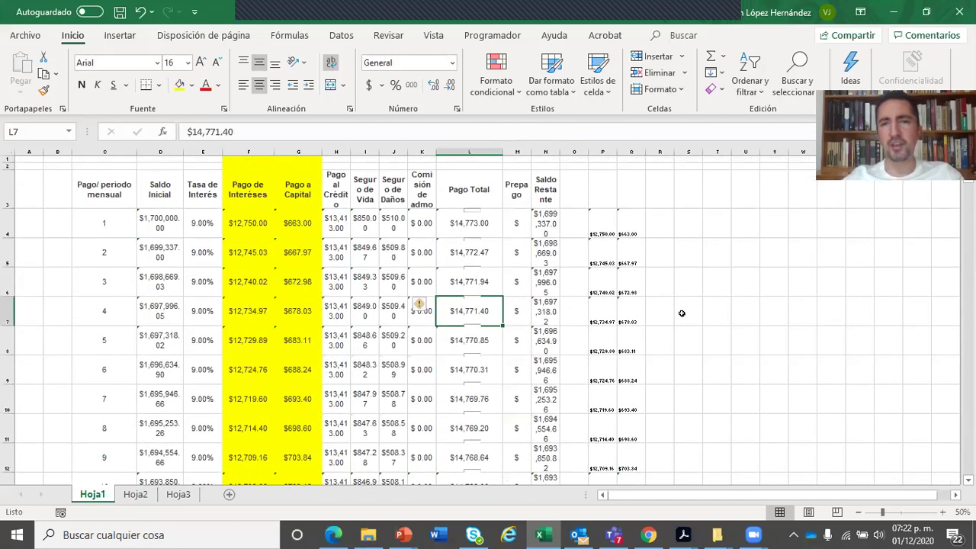
pyautogui.click(702, 284)
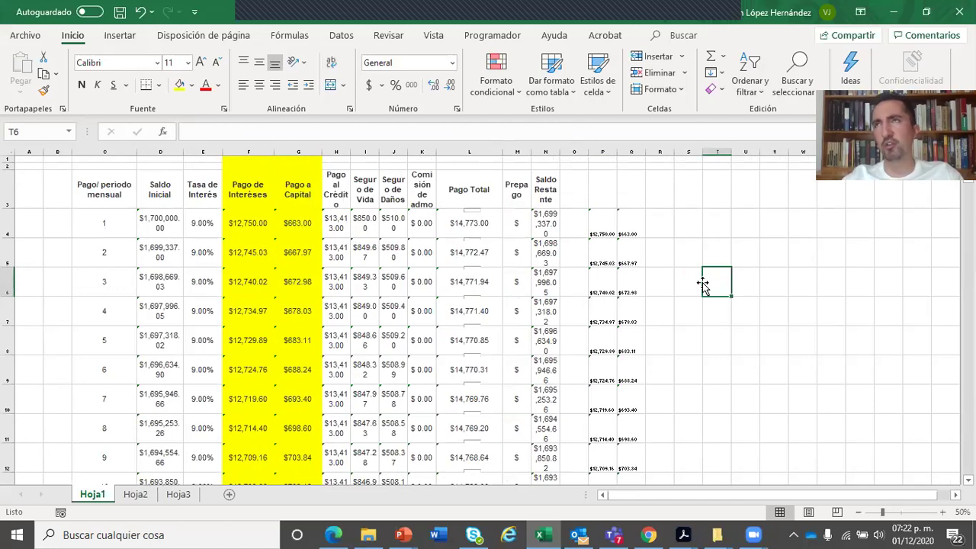
# Step: Examine how the monthly payments in the Pago Total column change from period 1 through the first six years
pyautogui.click(593, 206)
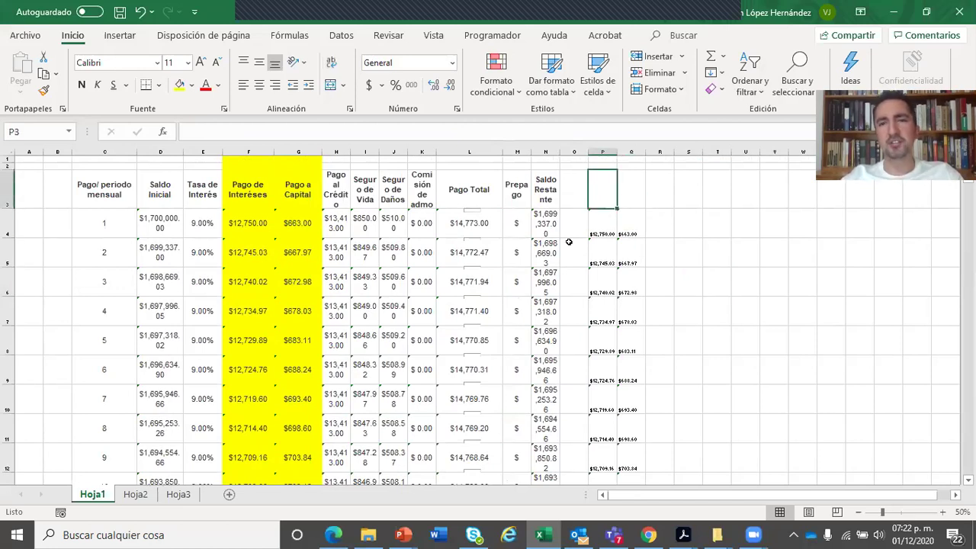
pyautogui.click(492, 225)
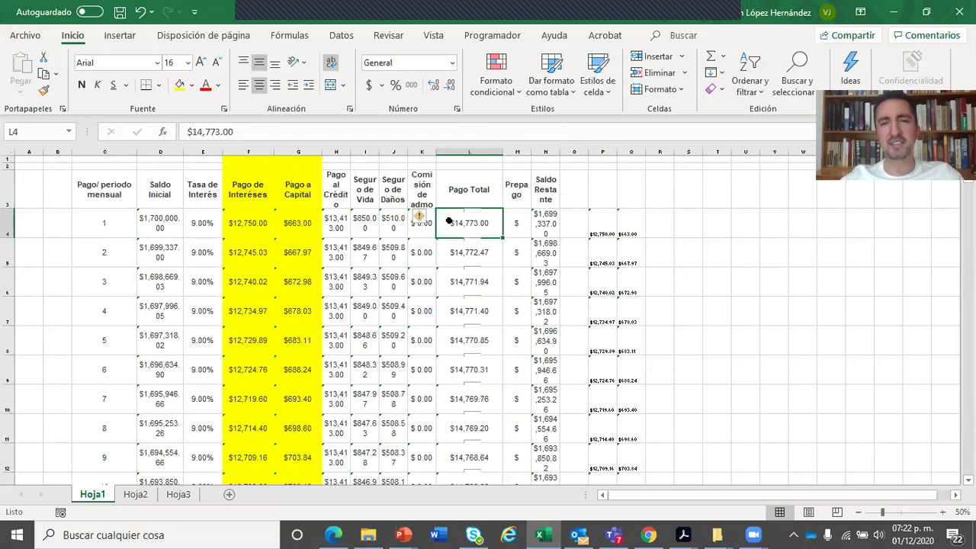
pyautogui.press('Down')
pyautogui.press('Down')
pyautogui.press('Down')
pyautogui.press('Down')
pyautogui.press('Down')
pyautogui.press('Down')
pyautogui.press('Down')
pyautogui.press('Down')
pyautogui.press('Down')
pyautogui.press('Down')
pyautogui.press('Down')
pyautogui.press('Down')
pyautogui.press('Down')
pyautogui.press('Down')
pyautogui.press('Down')
pyautogui.press('Down')
pyautogui.press('Down')
pyautogui.press('Down')
pyautogui.press('Down')
pyautogui.press('Down')
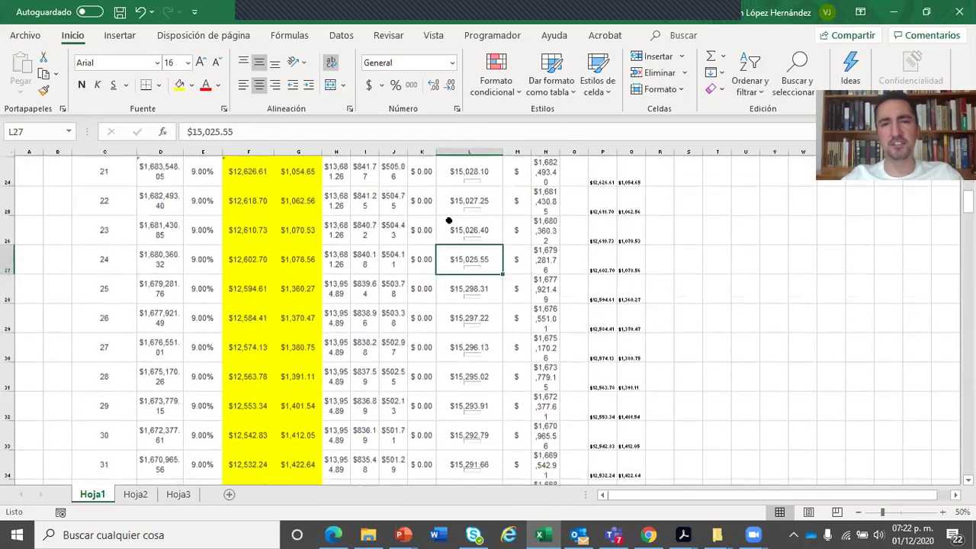
pyautogui.press('Up')
pyautogui.press('Up')
pyautogui.press('Up')
pyautogui.press('Up')
pyautogui.press('Up')
pyautogui.press('Up')
pyautogui.press('Up')
pyautogui.press('Up')
pyautogui.press('Up')
pyautogui.press('Up')
pyautogui.press('Up')
pyautogui.press('Up')
pyautogui.press('Up')
pyautogui.press('Up')
pyautogui.press('Up')
pyautogui.press('Up')
pyautogui.press('Up')
pyautogui.press('Up')
pyautogui.press('Up')
pyautogui.press('Up')
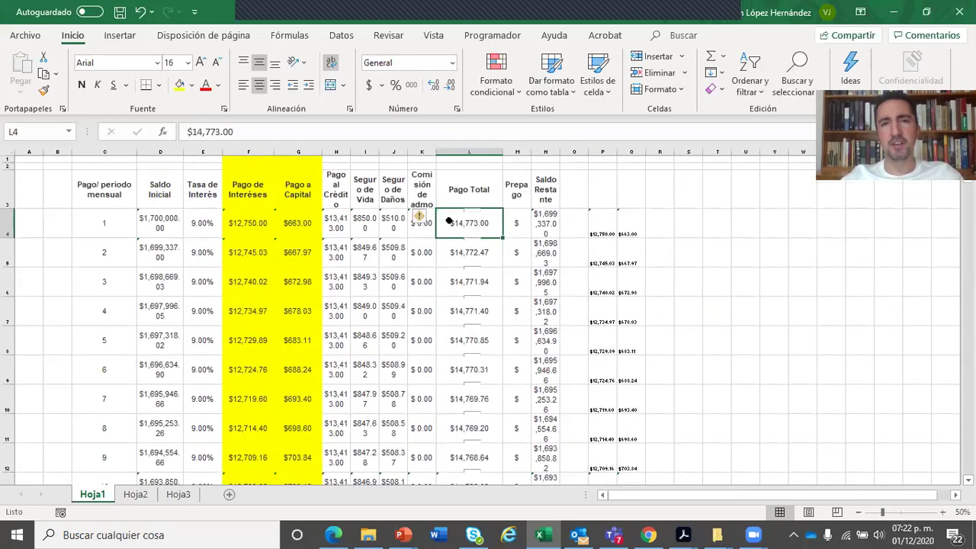
pyautogui.press('Down')
pyautogui.press('Down')
pyautogui.press('Down')
pyautogui.press('Down')
pyautogui.press('Down')
pyautogui.press('Down')
pyautogui.press('Down')
pyautogui.press('Down')
pyautogui.press('Down')
pyautogui.press('Down')
pyautogui.press('Down')
pyautogui.press('Down')
pyautogui.press('Down')
pyautogui.press('Down')
pyautogui.press('Down')
pyautogui.press('Down')
pyautogui.press('Down')
pyautogui.press('Down')
pyautogui.press('Down')
pyautogui.press('Down')
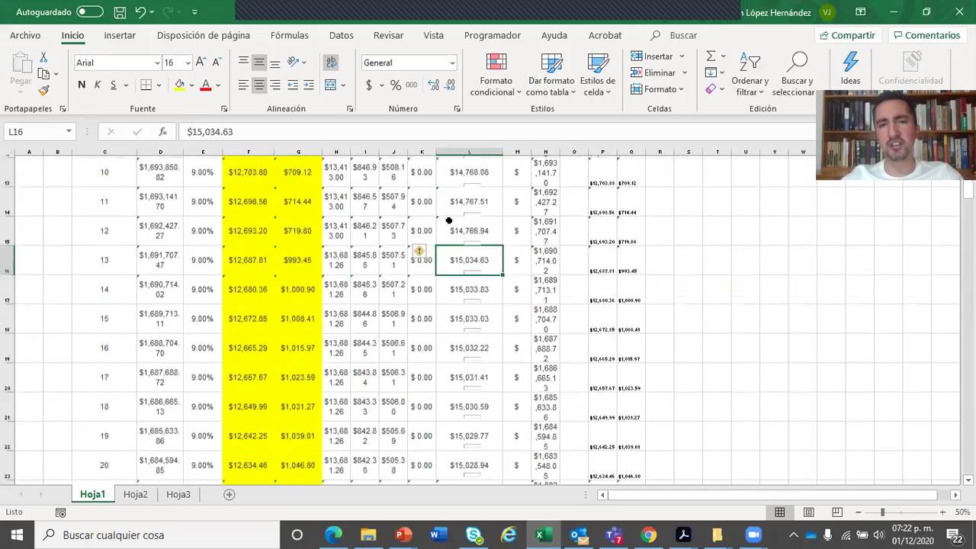
pyautogui.press('Down')
pyautogui.press('Down')
pyautogui.press('Down')
pyautogui.press('Down')
pyautogui.press('Down')
pyautogui.press('Down')
pyautogui.press('Down')
pyautogui.press('Down')
pyautogui.press('Down')
pyautogui.press('Down')
pyautogui.press('Down')
pyautogui.press('Down')
pyautogui.press('Down')
pyautogui.press('Down')
pyautogui.press('Down')
pyautogui.press('Down')
pyautogui.press('Down')
pyautogui.press('Down')
pyautogui.press('Down')
pyautogui.press('Down')
pyautogui.press('Down')
pyautogui.press('Down')
pyautogui.press('Down')
pyautogui.press('Down')
pyautogui.press('Down')
pyautogui.press('Down')
pyautogui.press('Down')
pyautogui.press('Down')
pyautogui.press('Down')
pyautogui.press('Down')
pyautogui.press('Down')
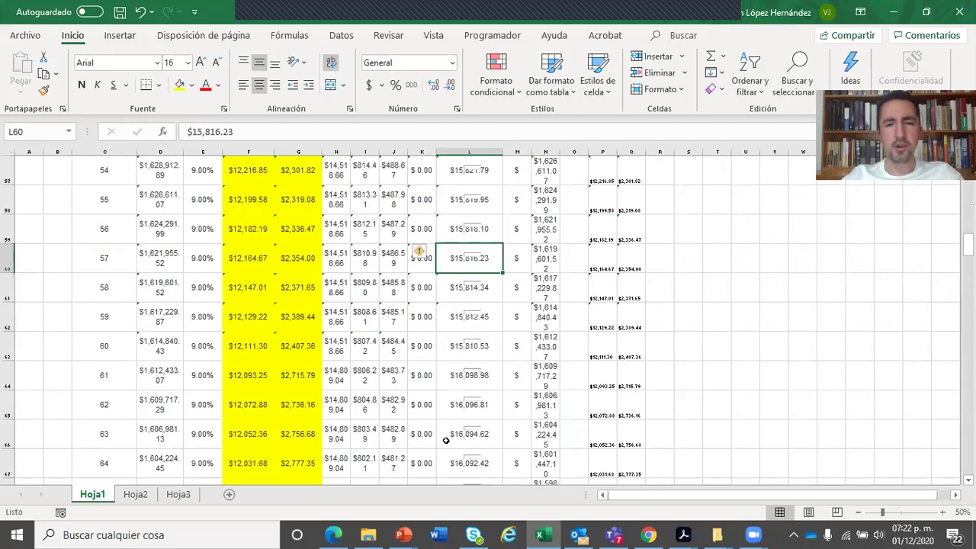
pyautogui.click(447, 394)
pyautogui.press('pagedown')
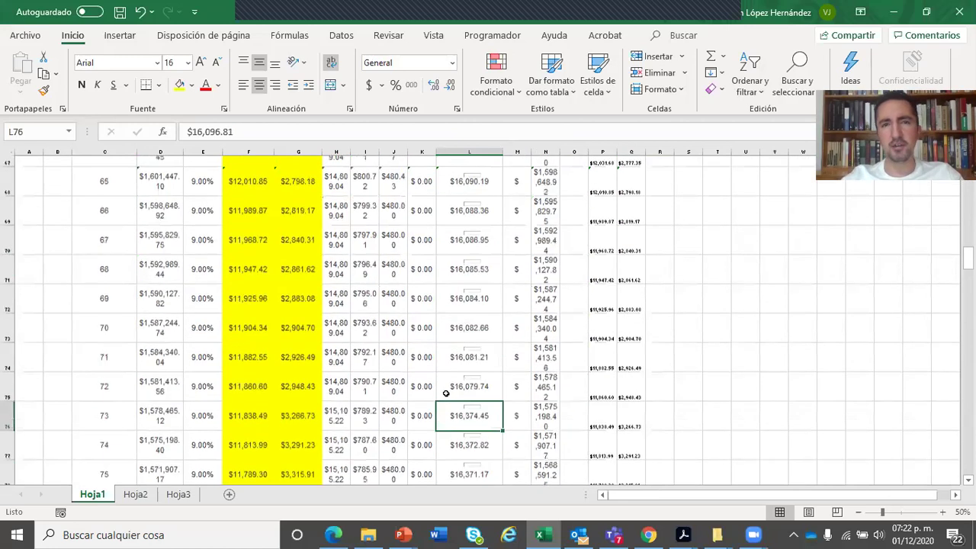
# Step: Widen the Comisión de admon column so its header fits on one line, and look over the Pago Total amounts of the further periods
pyautogui.moveTo(435, 153); pyautogui.dragTo(496, 153)
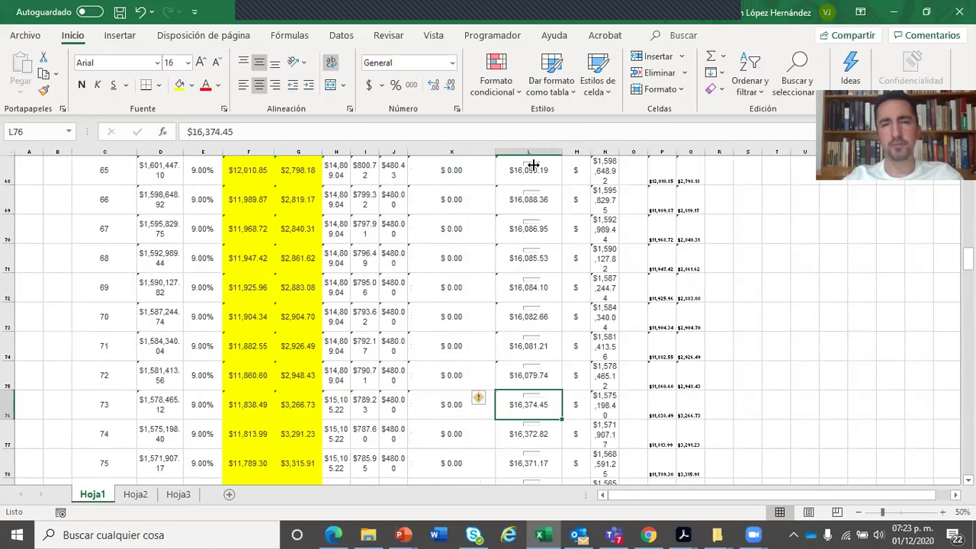
pyautogui.click(504, 174)
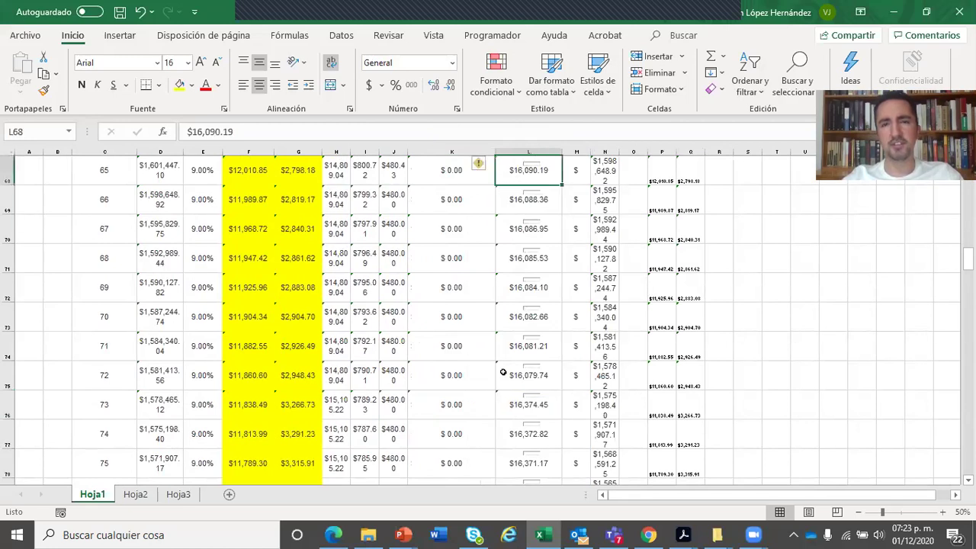
pyautogui.click(504, 404)
pyautogui.press('pagedown')
pyautogui.press('pagedown')
pyautogui.press('pagedown')
pyautogui.press('pagedown')
pyautogui.press('pagedown')
pyautogui.press('pagedown')
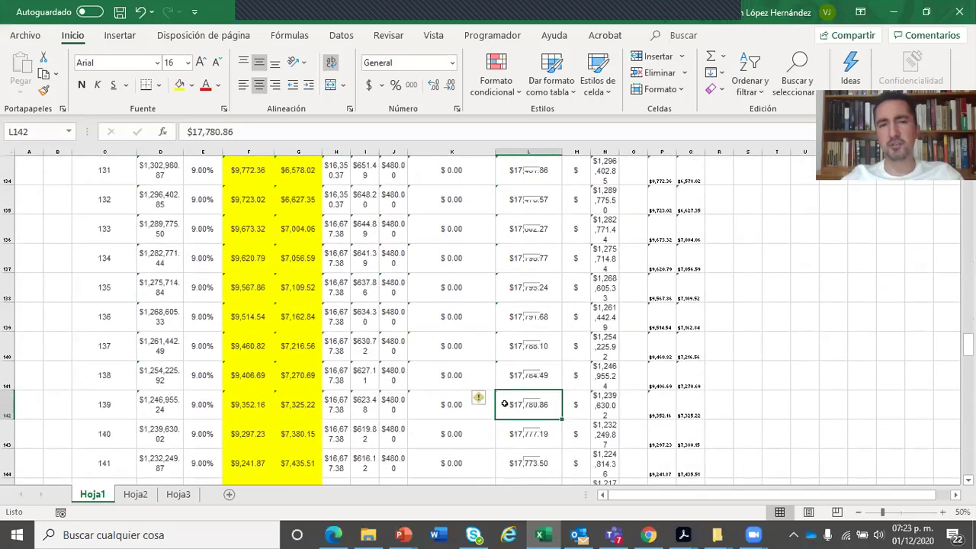
pyautogui.press('pageup')
pyautogui.press('pageup')
pyautogui.press('pageup')
pyautogui.press('pageup')
pyautogui.press('pageup')
pyautogui.press('pageup')
pyautogui.press('pageup')
pyautogui.press('pageup')
pyautogui.press('pageup')
pyautogui.press('pageup')
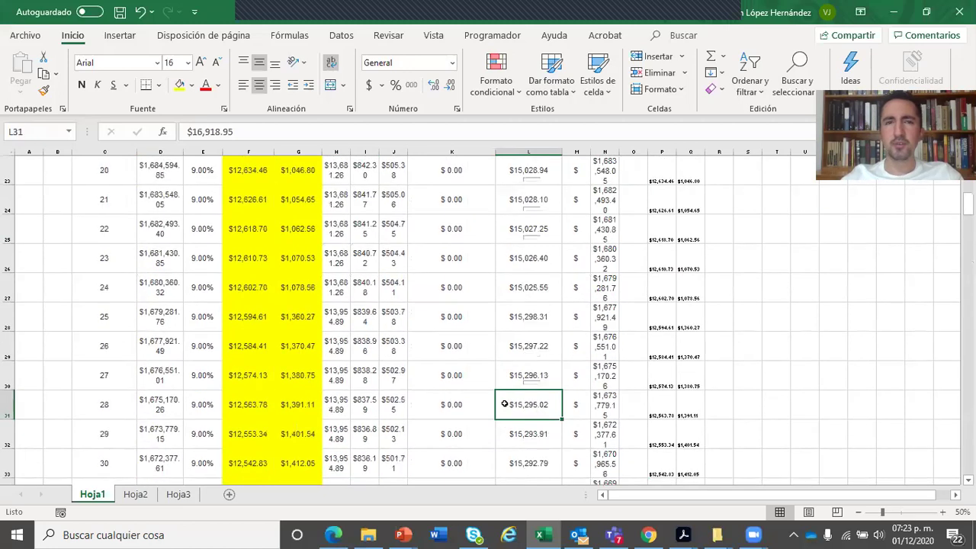
pyautogui.press('pageup')
pyautogui.press('pageup')
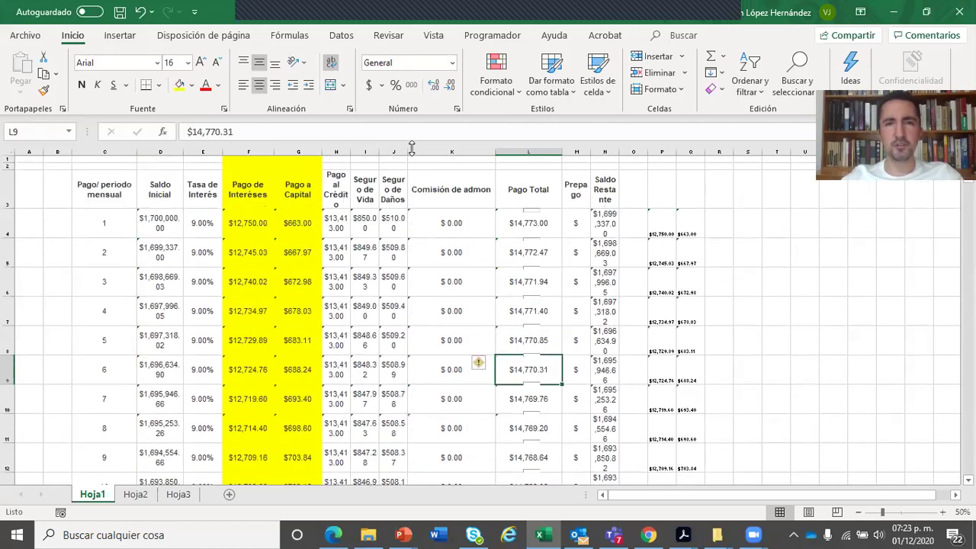
# Step: Widen the Seguro de Daños, Seguro de Vida and Pago al Crédito columns so their amounts fit on one line
pyautogui.moveTo(407, 153); pyautogui.dragTo(441, 156)
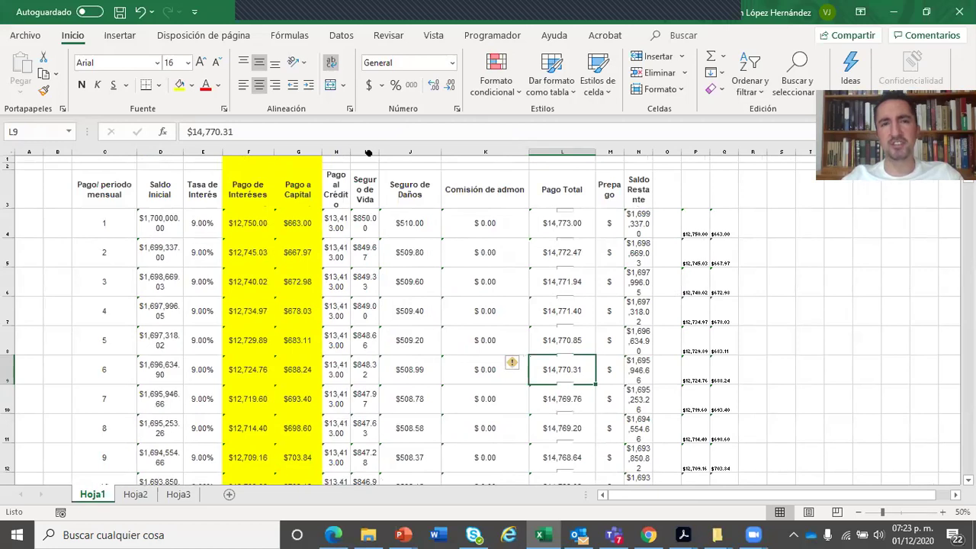
pyautogui.click(395, 156)
pyautogui.moveTo(379, 157); pyautogui.dragTo(410, 159)
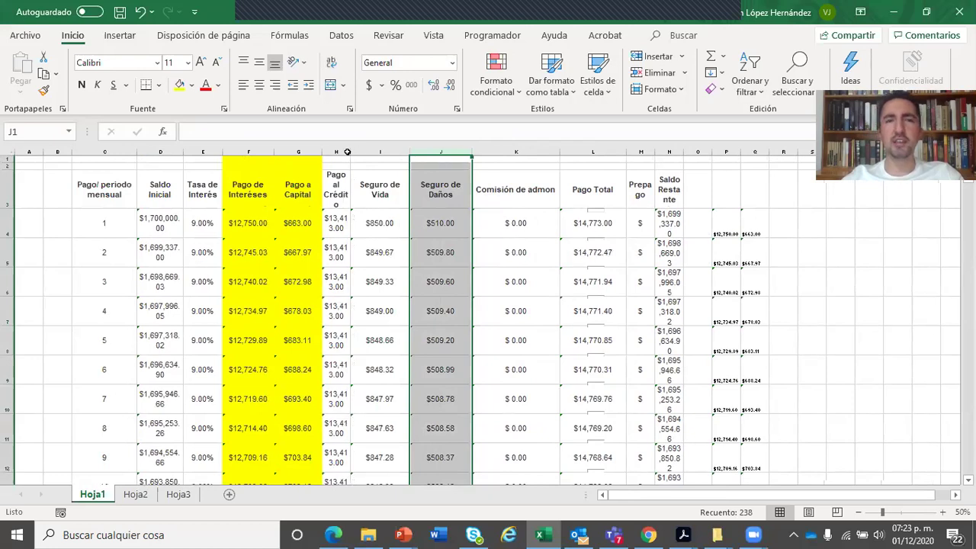
pyautogui.click(344, 151)
pyautogui.moveTo(351, 151); pyautogui.dragTo(379, 154)
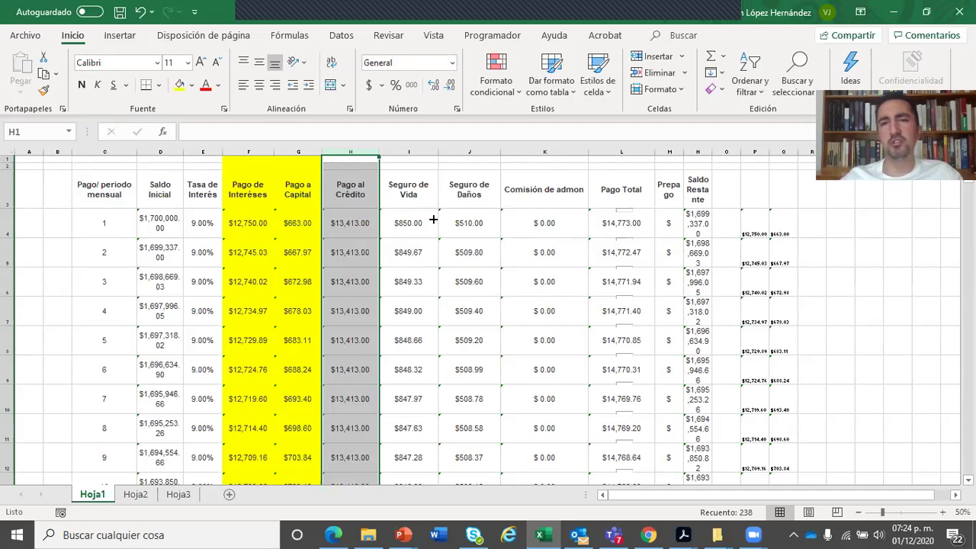
# Step: Compare the Pago Total amounts with the insurance, capital and interest parts of the first monthly payments
pyautogui.moveTo(595, 223); pyautogui.dragTo(569, 462)
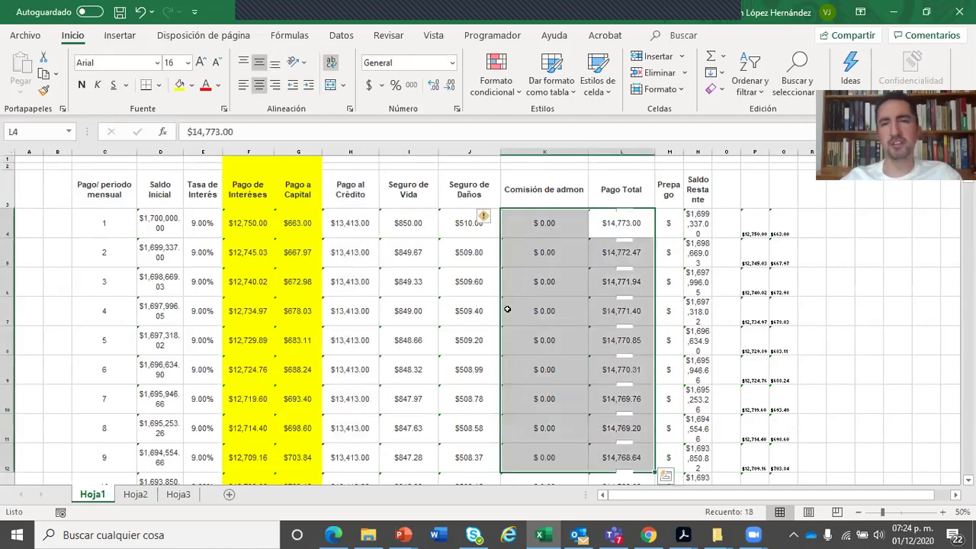
pyautogui.click(461, 263)
pyautogui.click(408, 259)
pyautogui.click(291, 230)
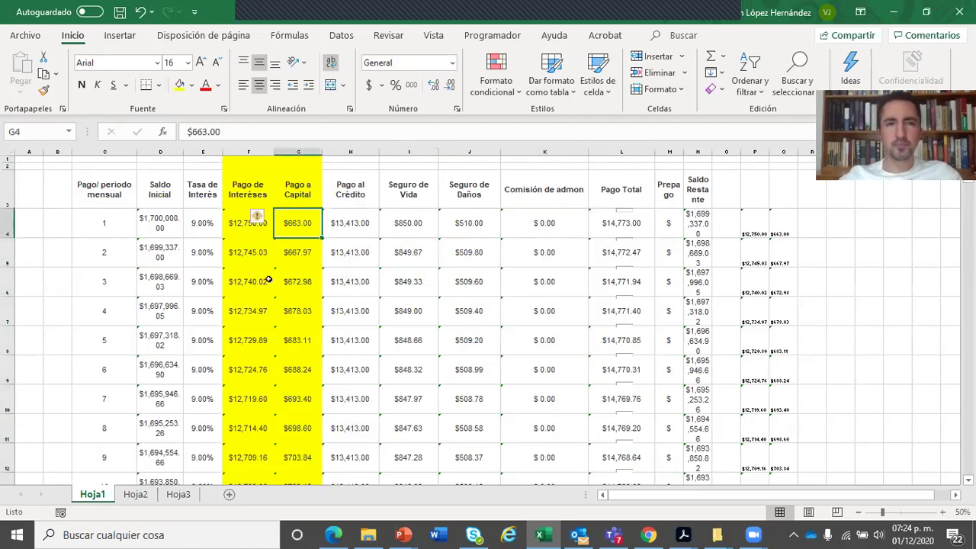
pyautogui.click(250, 261)
pyautogui.click(250, 216)
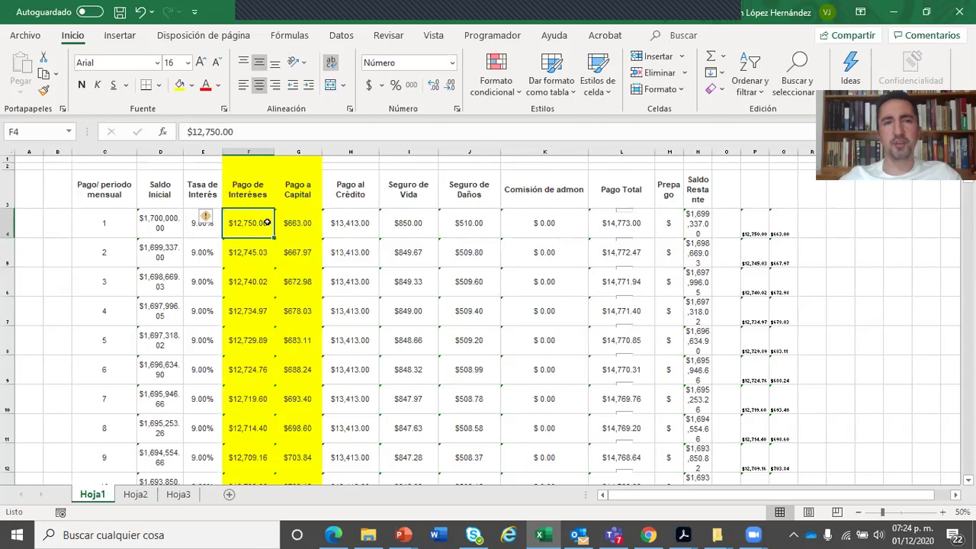
pyautogui.moveTo(239, 223)
pyautogui.mouseDown()
pyautogui.moveTo(235, 268)
pyautogui.moveTo(254, 214)
pyautogui.mouseUp()
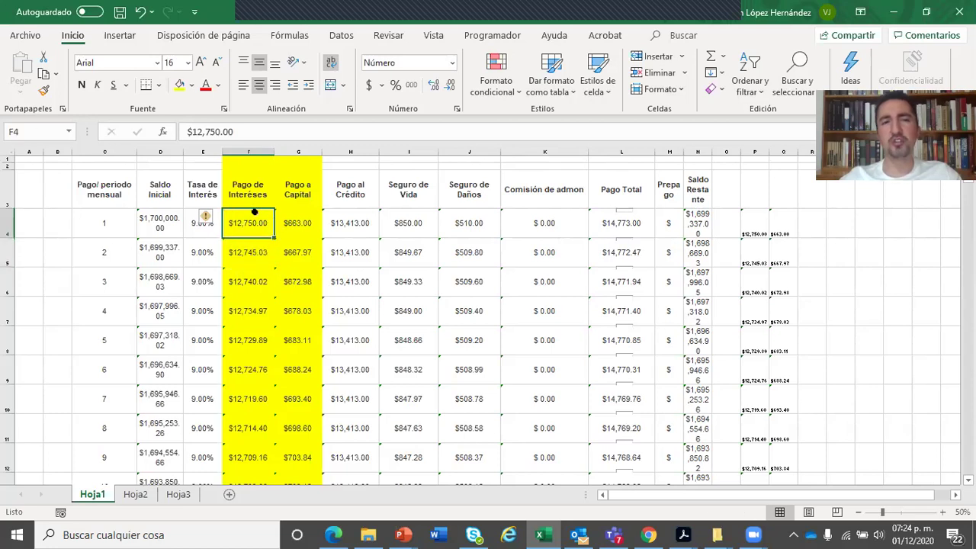
pyautogui.click(311, 222)
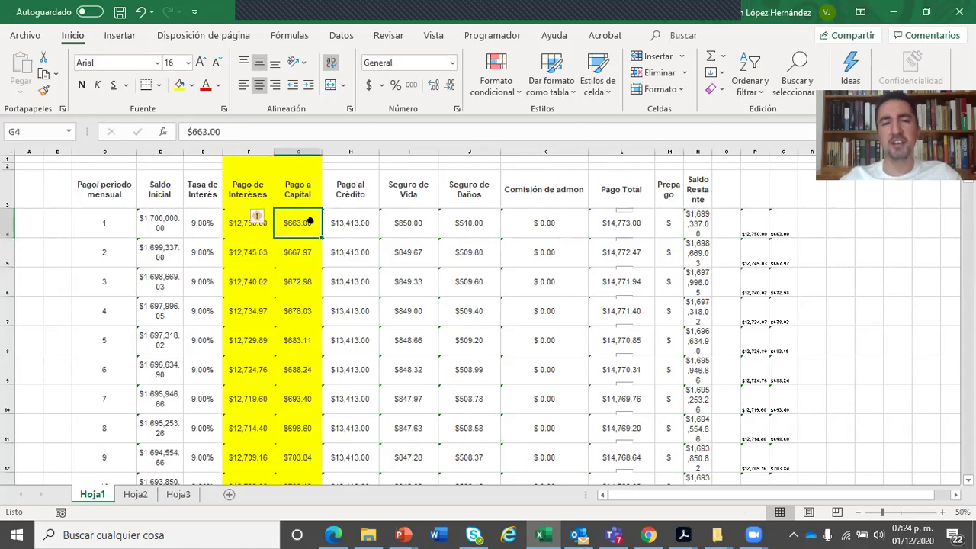
# Step: Switch to sheet Hoja2 and examine the yearly interest and capital payments for year 1
pyautogui.click(136, 494)
pyautogui.click(191, 303)
pyautogui.click(197, 290)
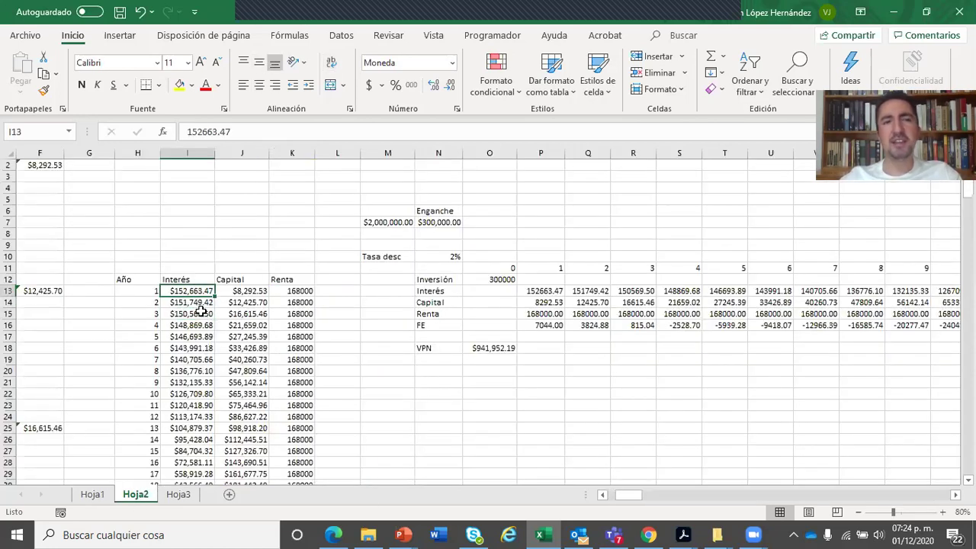
pyautogui.press('Left')
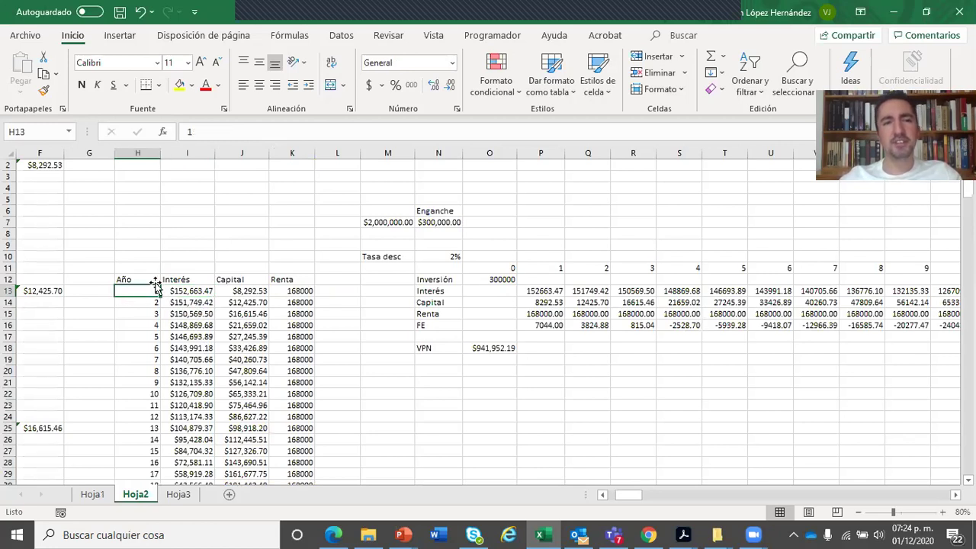
pyautogui.click(187, 292)
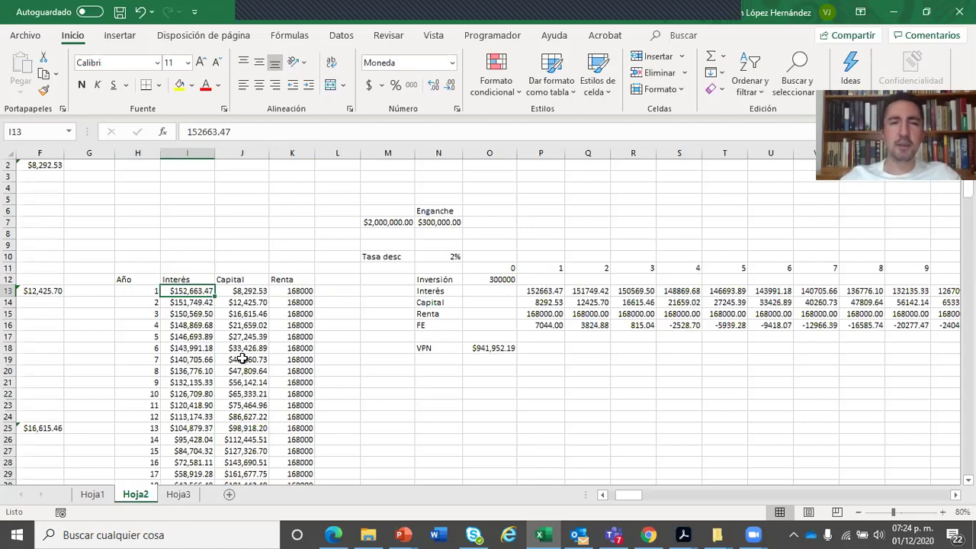
pyautogui.press('Right')
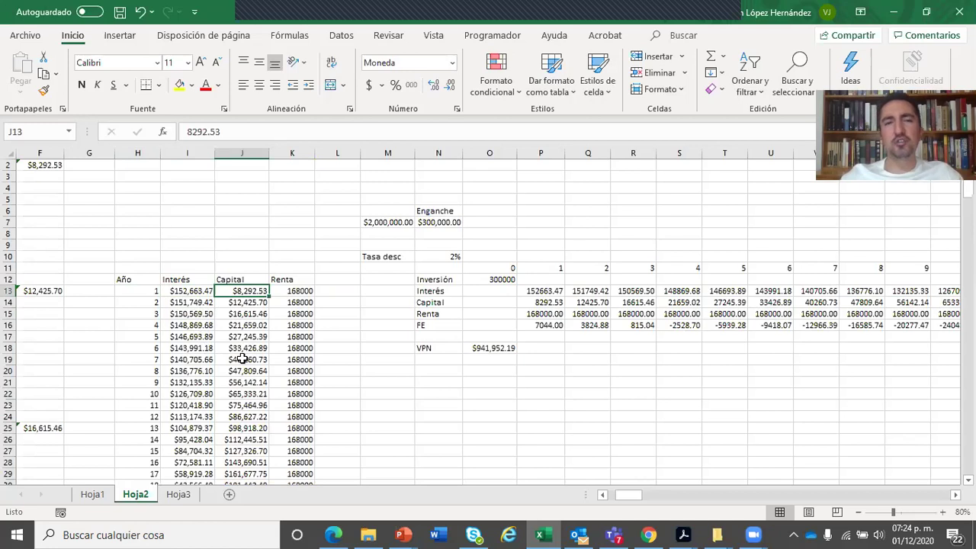
# Step: Enter the loan amount 1700000 in cell L12, beside the Renta header
pyautogui.moveTo(337, 303); pyautogui.dragTo(336, 295)
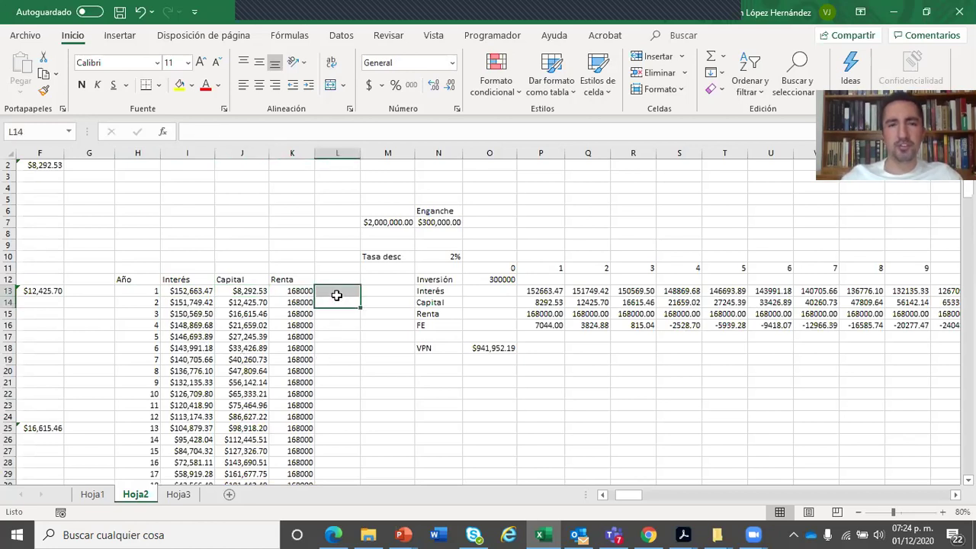
pyautogui.click(336, 295)
pyautogui.press('Up')
pyautogui.write('17000')
pyautogui.press('BackSpace')
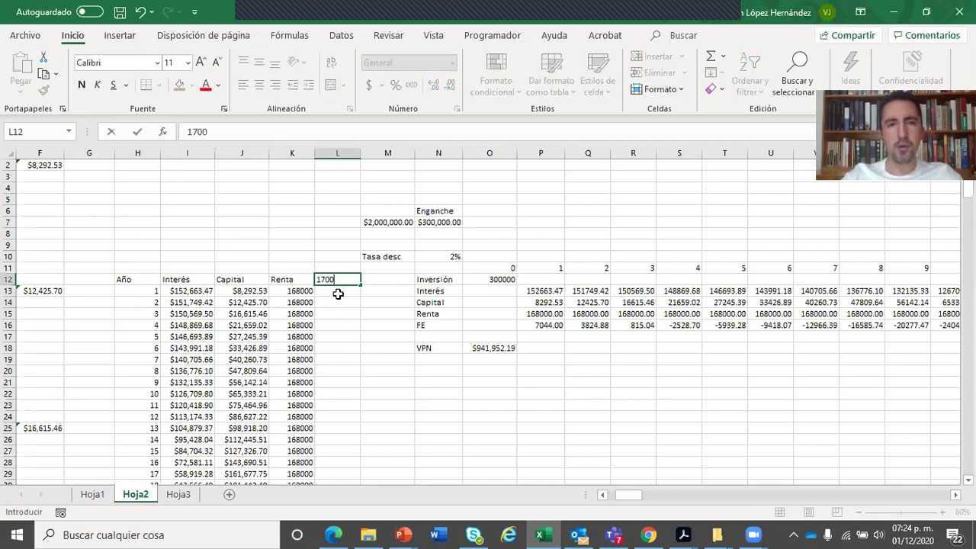
pyautogui.write('0000')
pyautogui.press('Return')
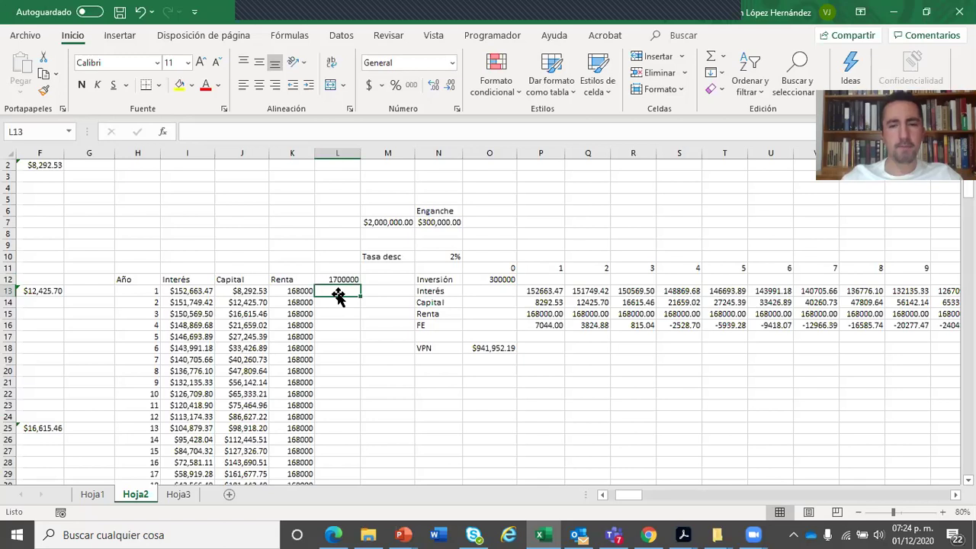
# Step: In L13, calculate the remaining loan balance after year 1 with the formula =L12-J13
pyautogui.write('=')
pyautogui.click(331, 276)
pyautogui.write('-')
pyautogui.click(243, 291)
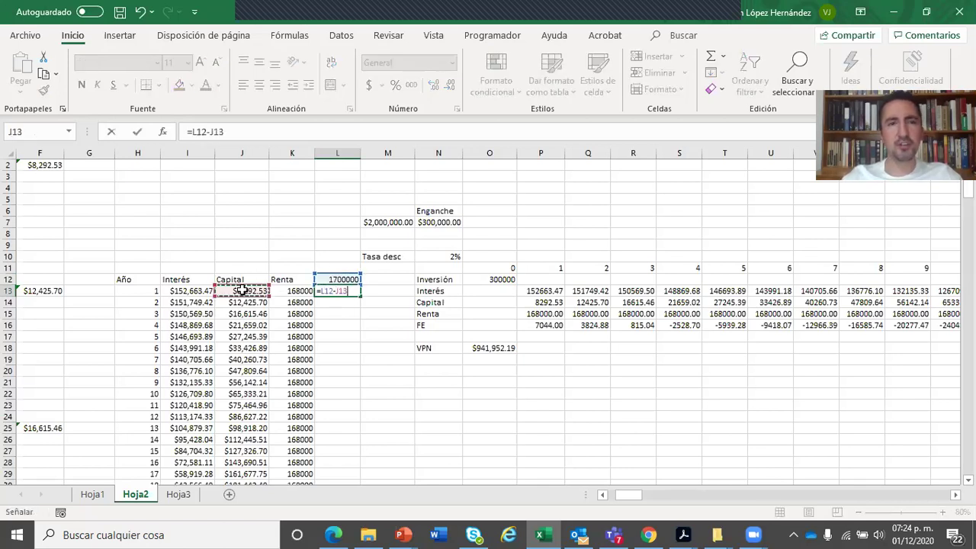
pyautogui.press('Return')
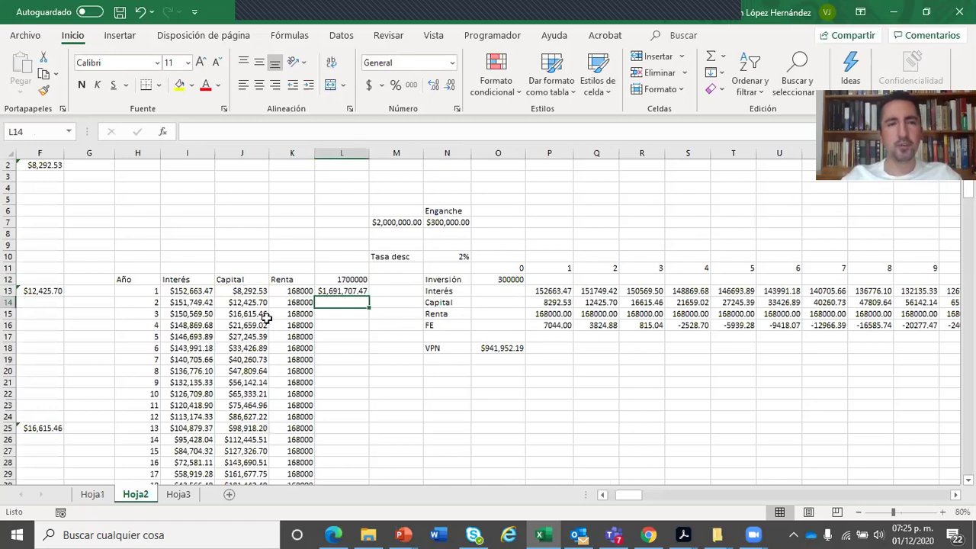
# Step: Check the year 1 capital payment and remaining balance, and look over the yearly Renta and FE rows up to year 15
pyautogui.click(237, 292)
pyautogui.click(339, 303)
pyautogui.click(341, 290)
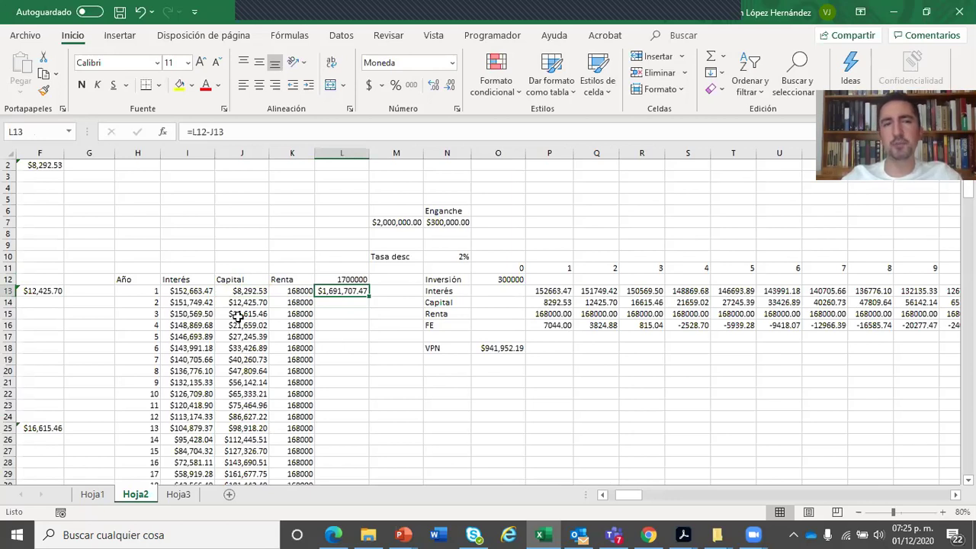
pyautogui.click(235, 293)
pyautogui.click(295, 322)
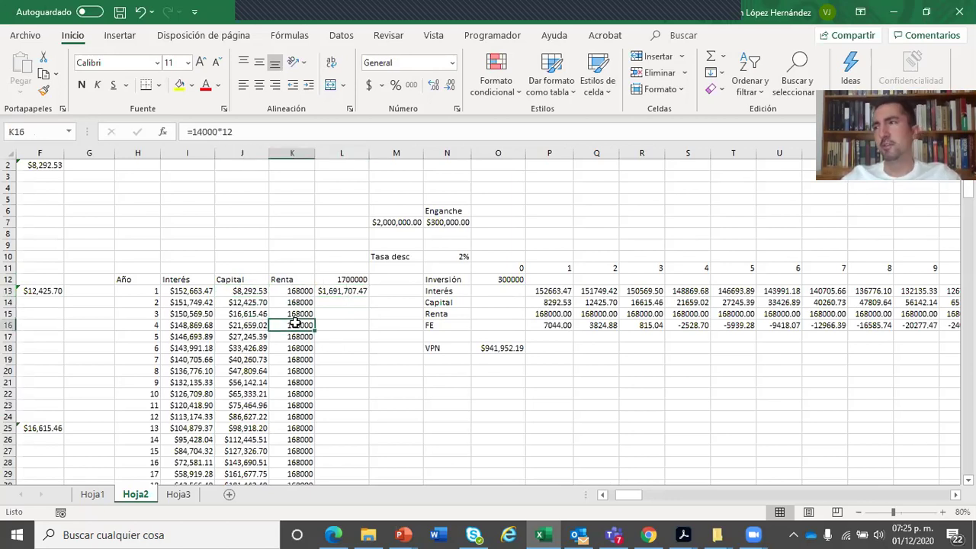
pyautogui.click(357, 300)
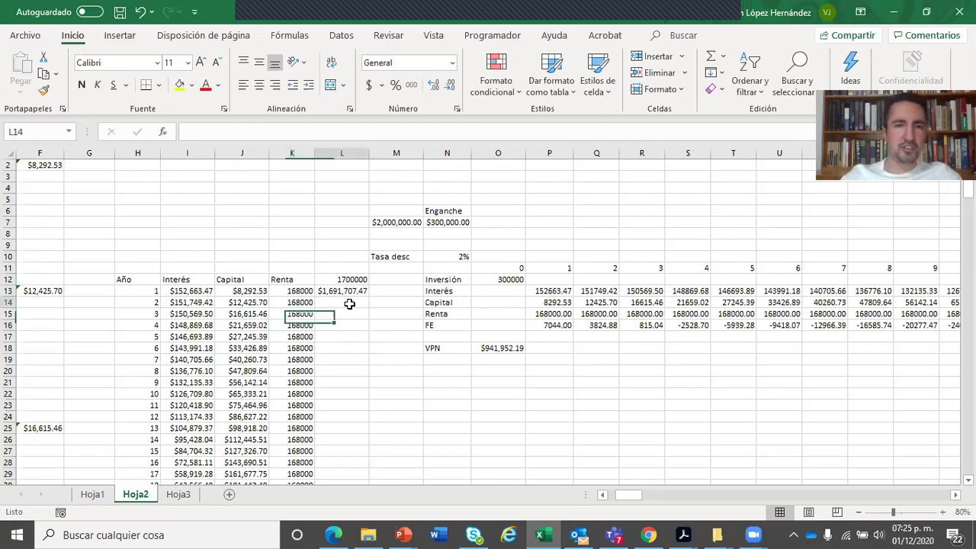
pyautogui.click(357, 337)
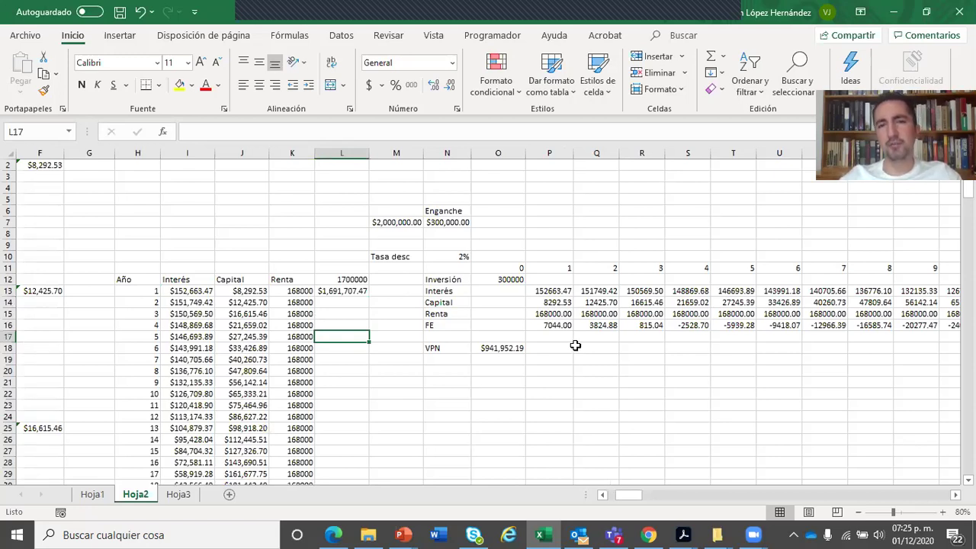
pyautogui.click(546, 314)
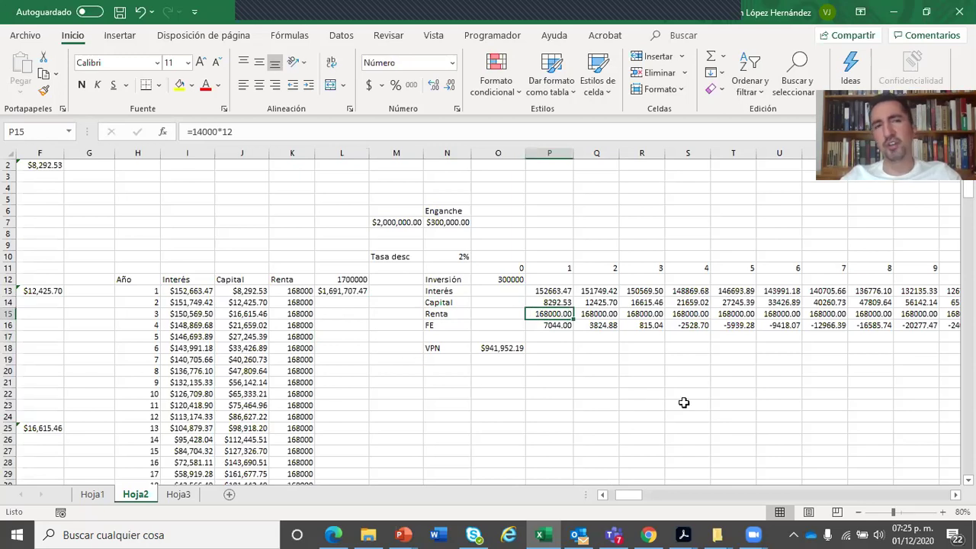
pyautogui.click(599, 382)
pyautogui.moveTo(632, 495)
pyautogui.mouseDown()
pyautogui.moveTo(661, 495)
pyautogui.moveTo(641, 494)
pyautogui.mouseUp()
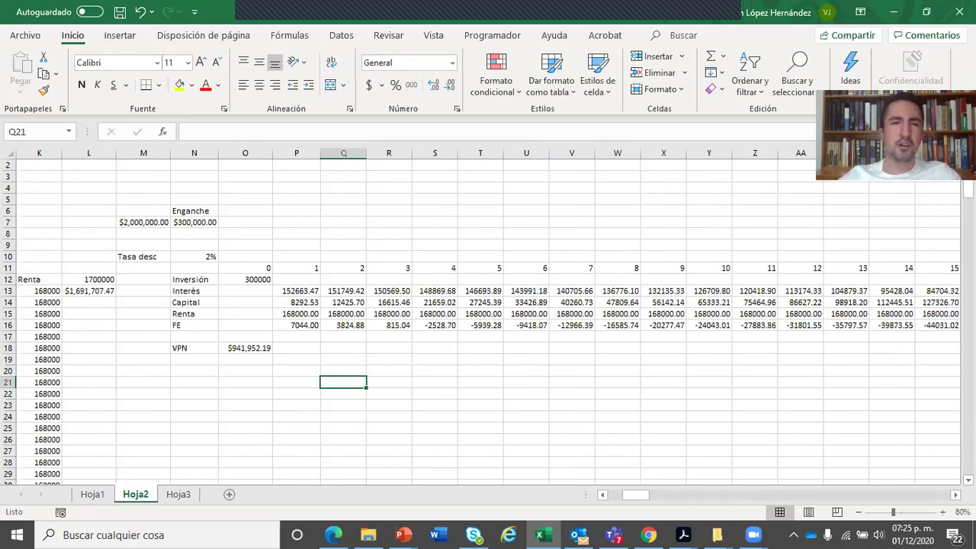
# Step: Examine the year 1 FE value and the Renta formula for year 1
pyautogui.click(297, 325)
pyautogui.click(296, 314)
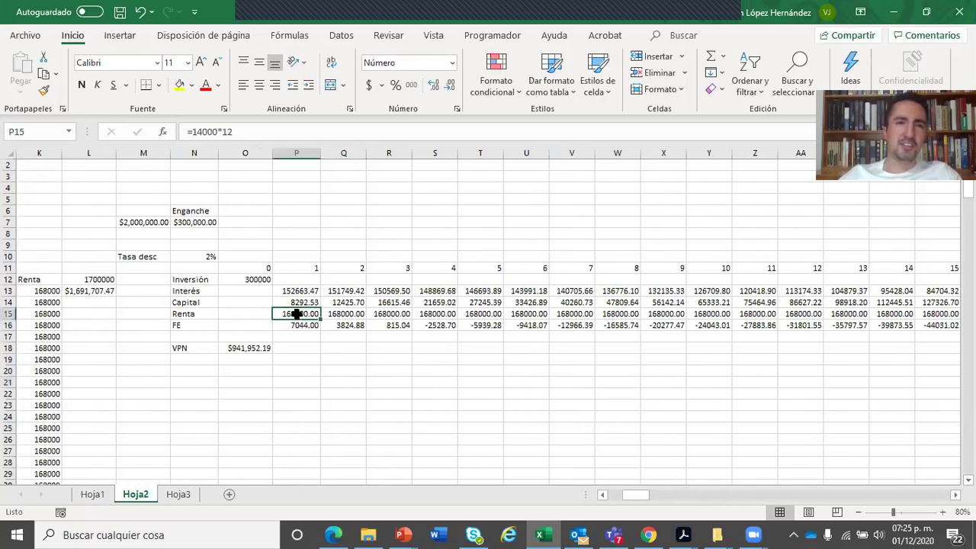
pyautogui.click(247, 131)
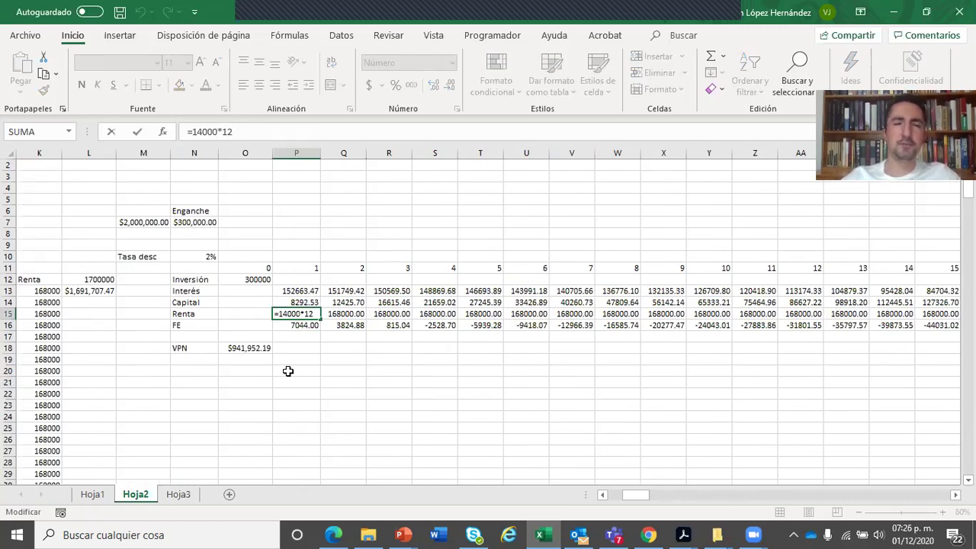
pyautogui.press('Escape')
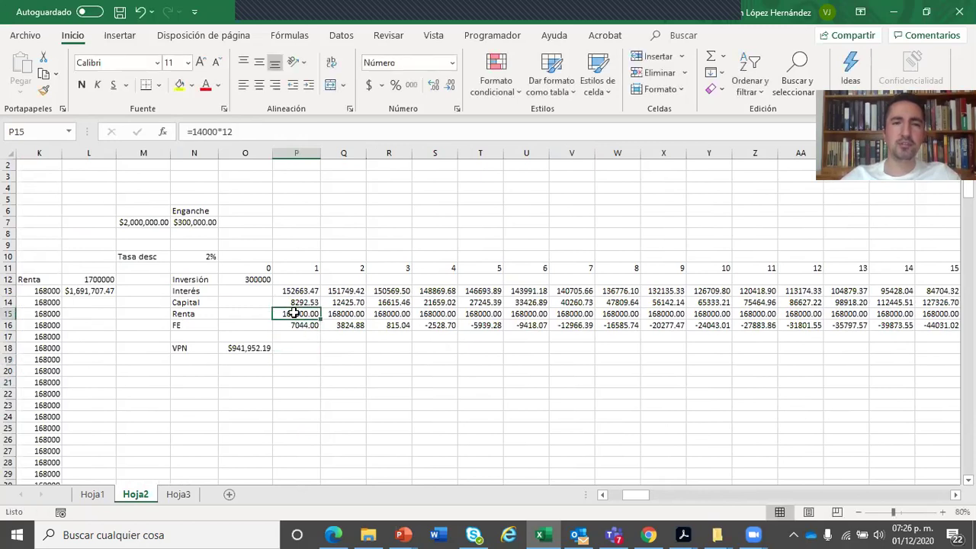
# Step: Label the row of year numbers by entering Año in cell N11
pyautogui.click(301, 269)
pyautogui.click(200, 268)
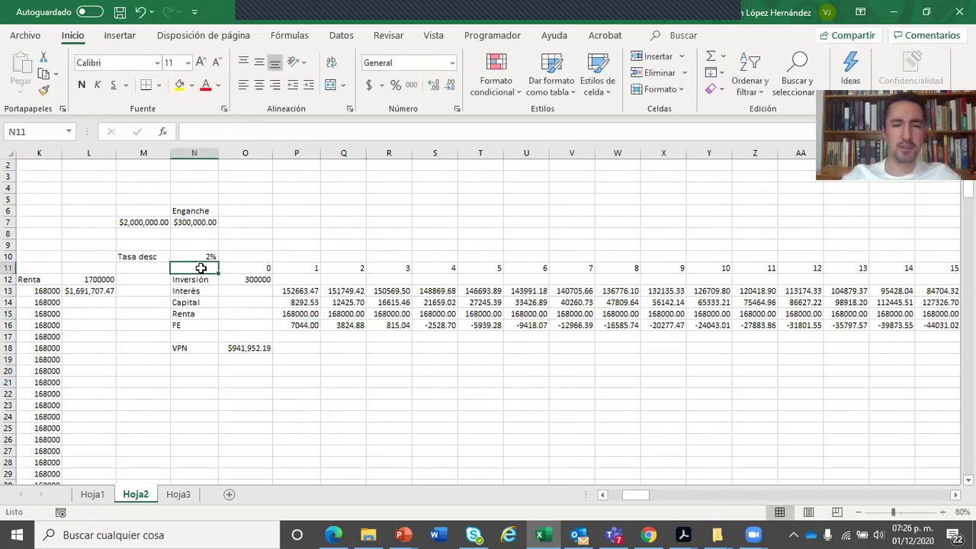
pyautogui.write('Año')
pyautogui.press('Return')
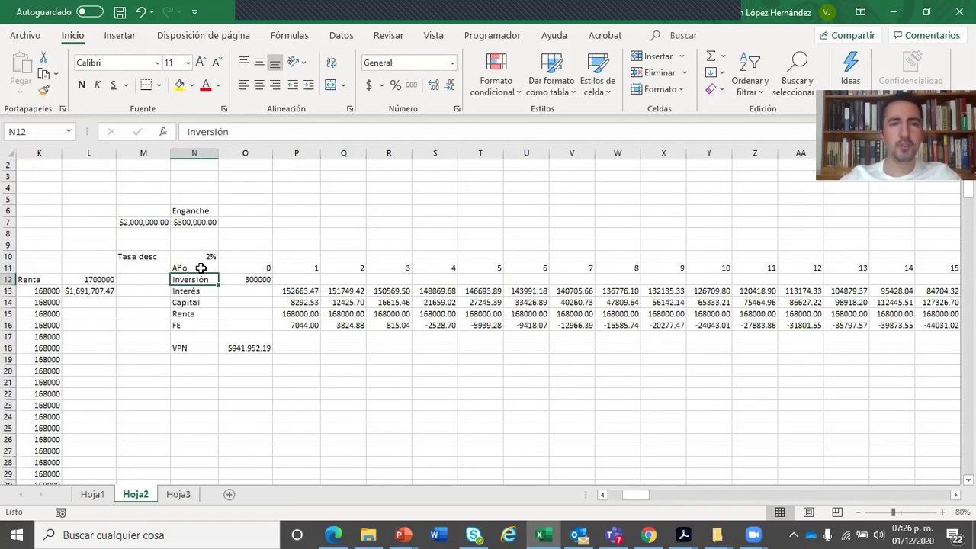
# Step: Review how the year 1 Renta amount in P15 is calculated from the monthly rent
pyautogui.click(282, 313)
pyautogui.click(216, 315)
pyautogui.click(281, 313)
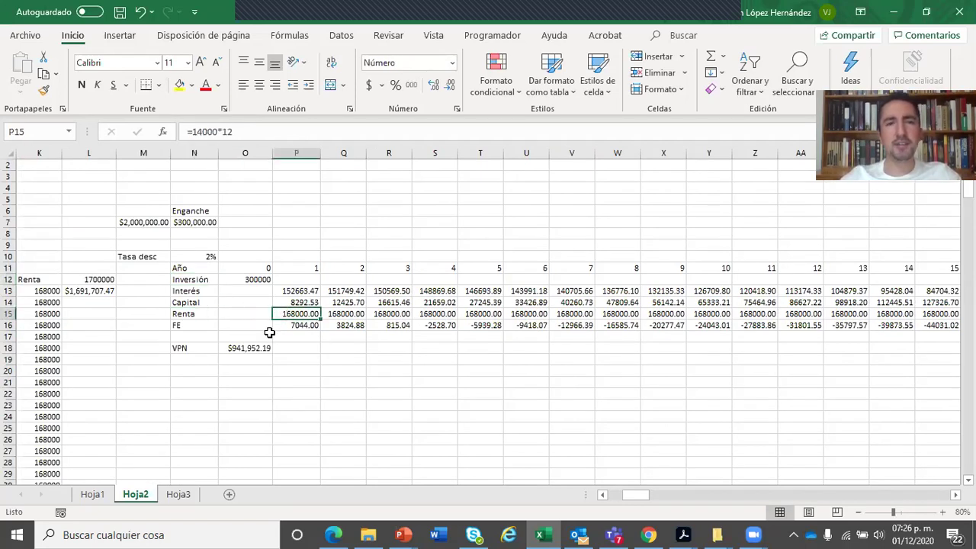
pyautogui.click(322, 385)
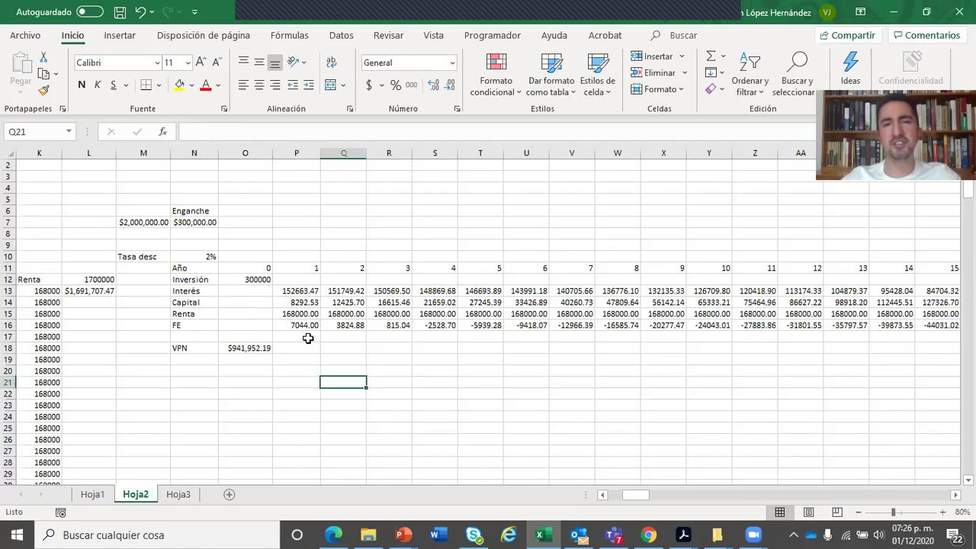
pyautogui.click(299, 312)
pyautogui.click(217, 137)
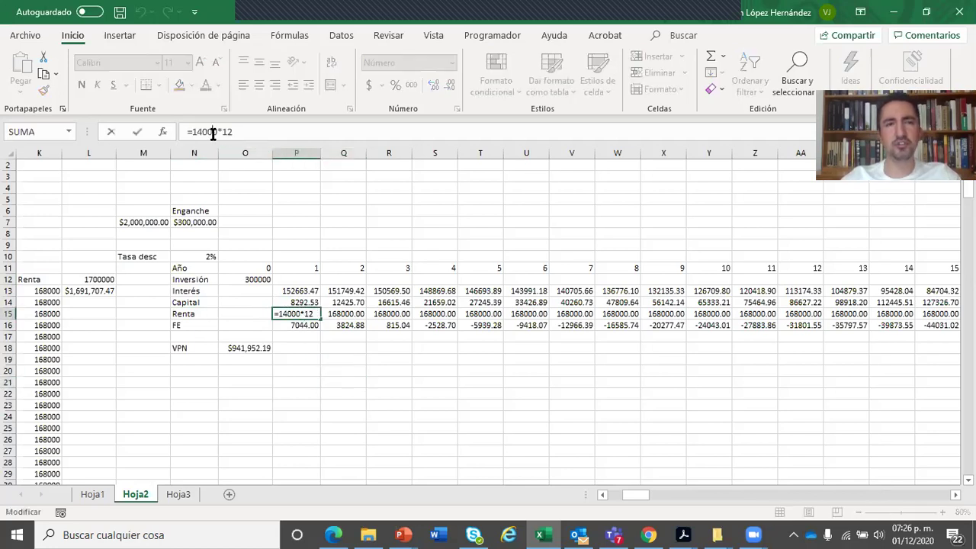
pyautogui.click(301, 396)
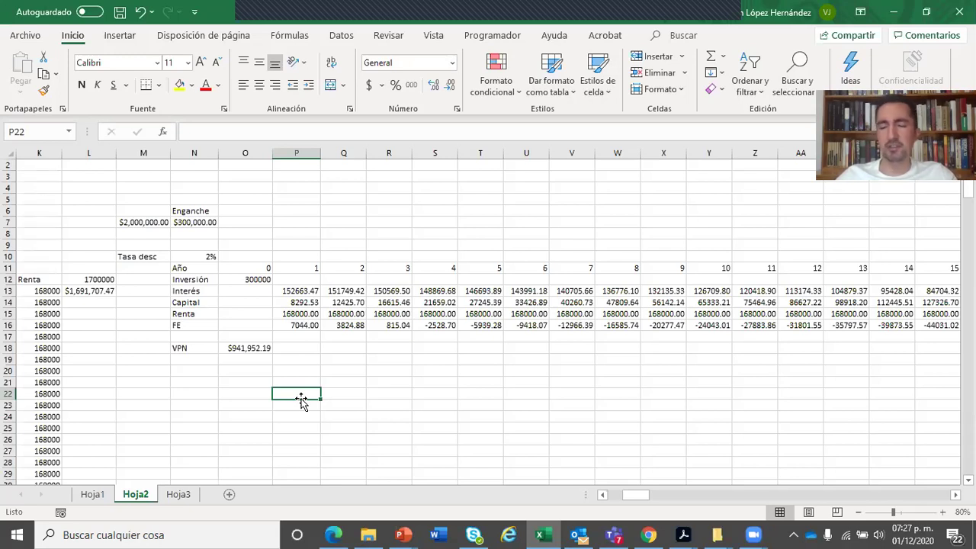
pyautogui.click(261, 371)
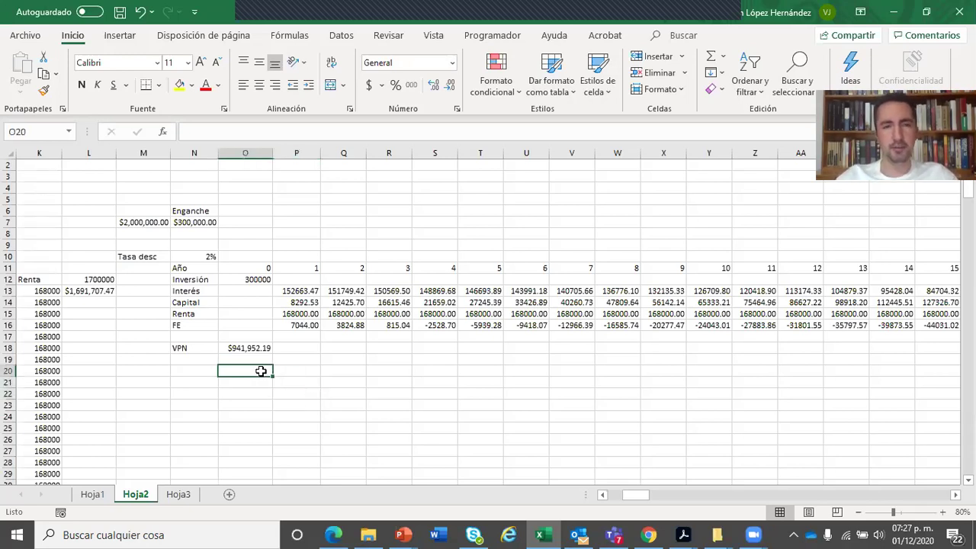
pyautogui.press('Up')
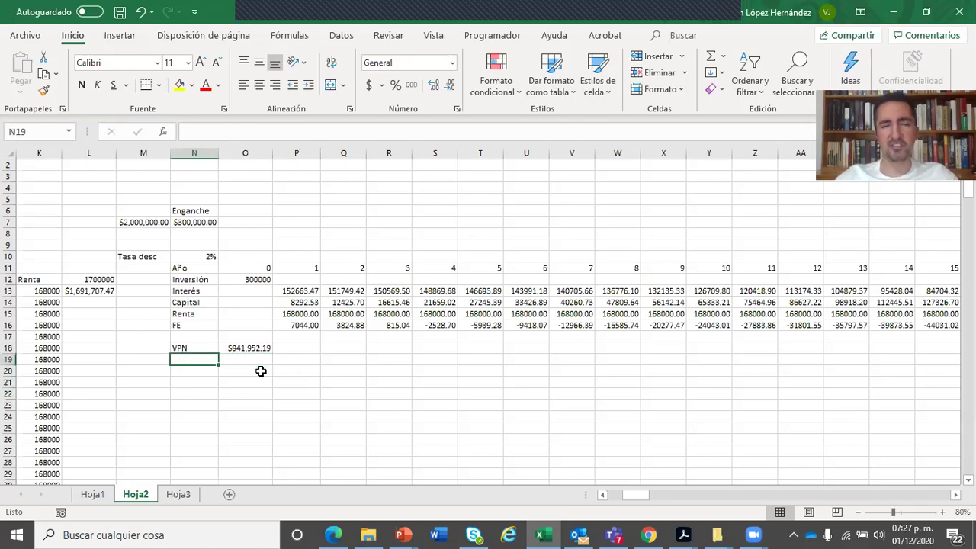
pyautogui.press('pagedown')
pyautogui.press('pageup')
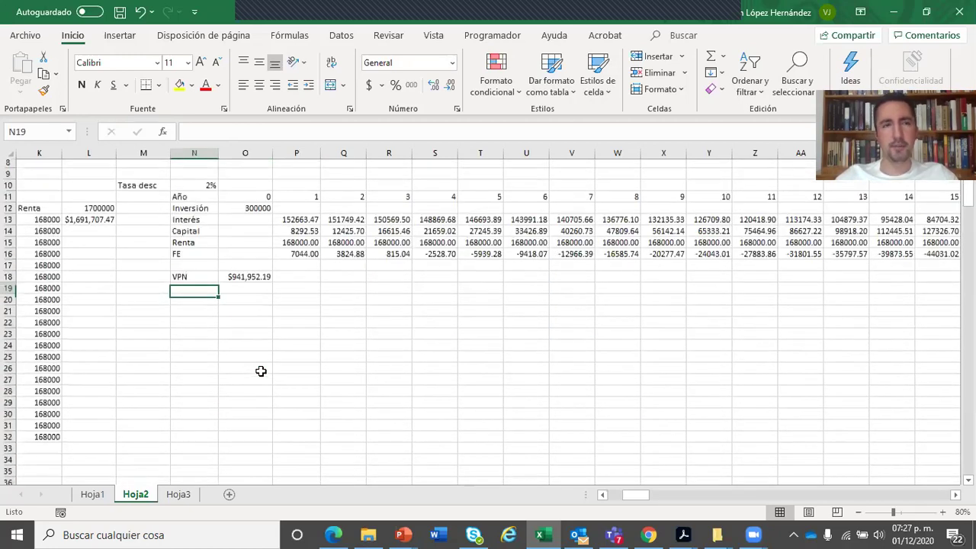
pyautogui.press('Left')
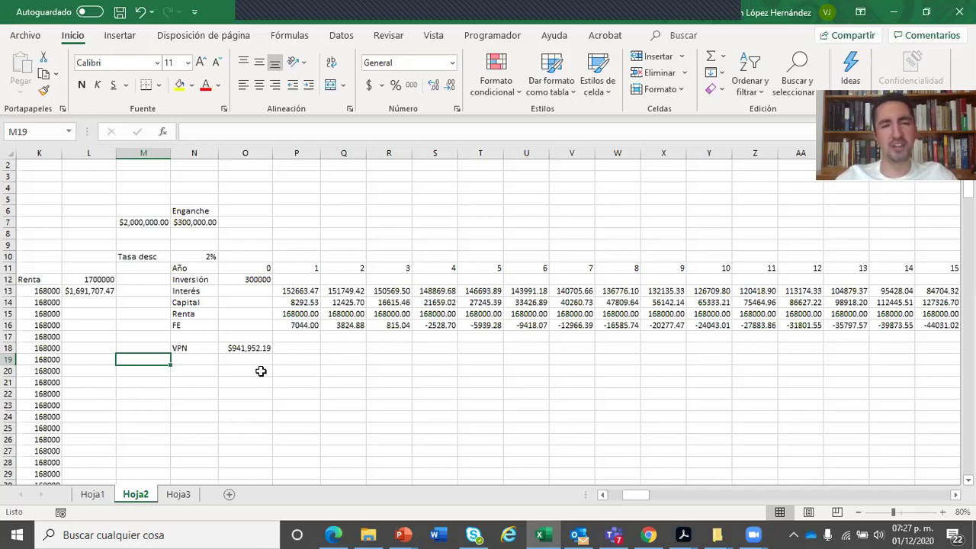
pyautogui.scroll(1, 261, 372)
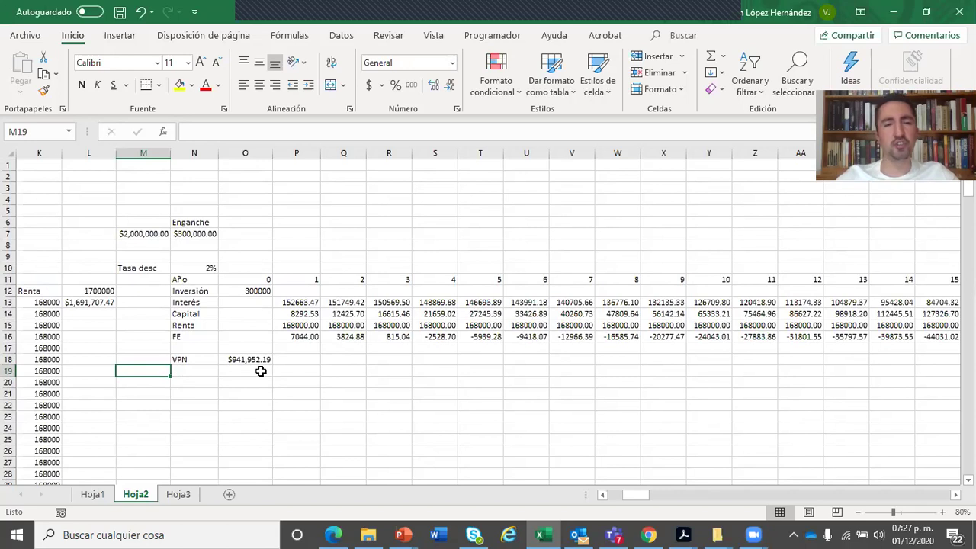
pyautogui.press('Right')
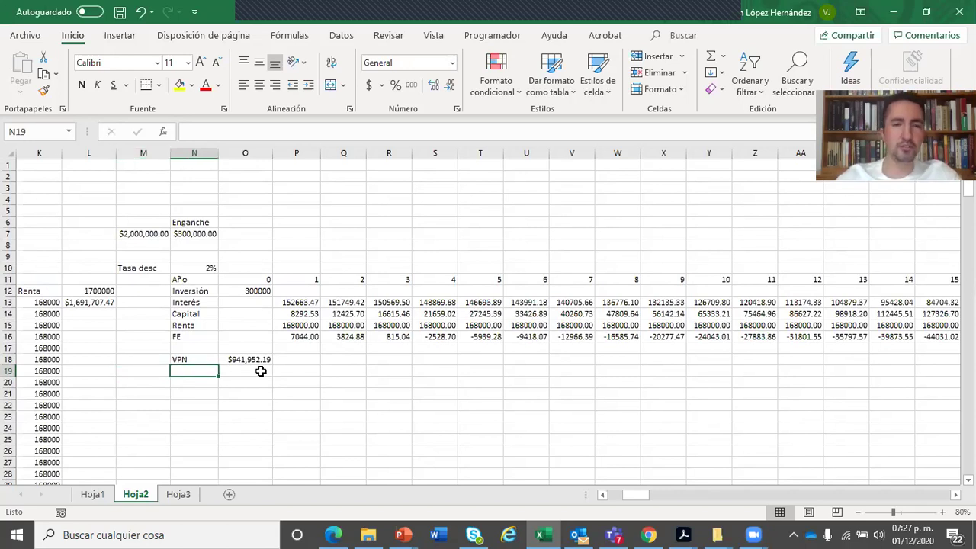
pyautogui.click(296, 367)
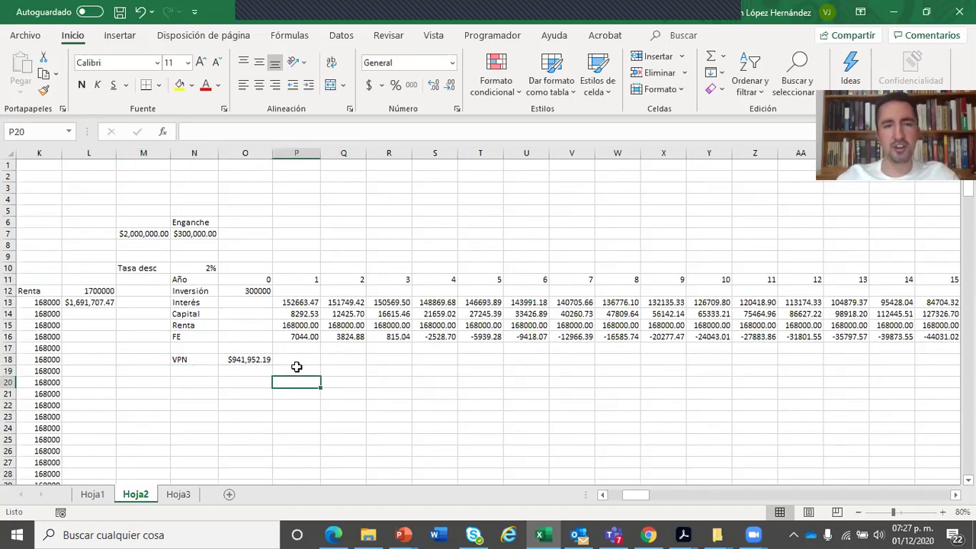
pyautogui.press('Left')
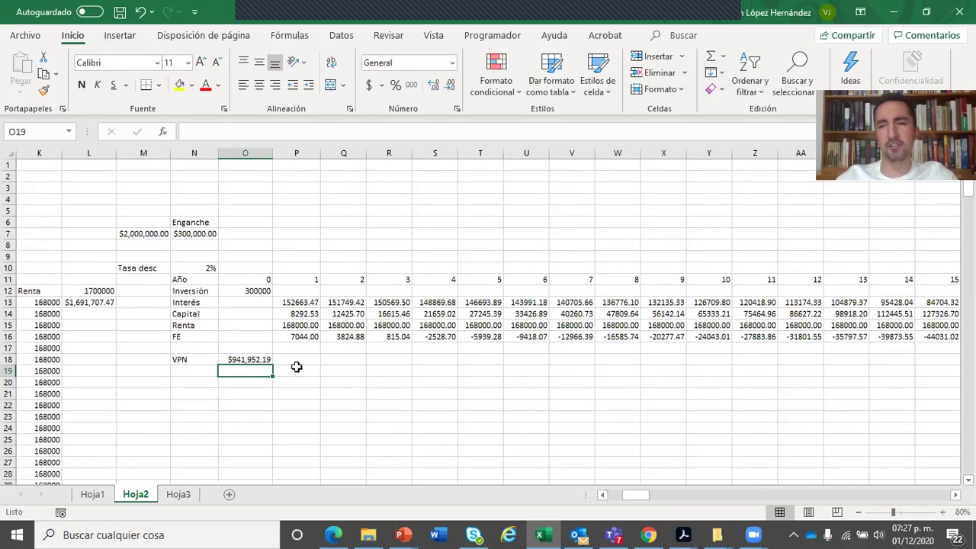
pyautogui.click(315, 356)
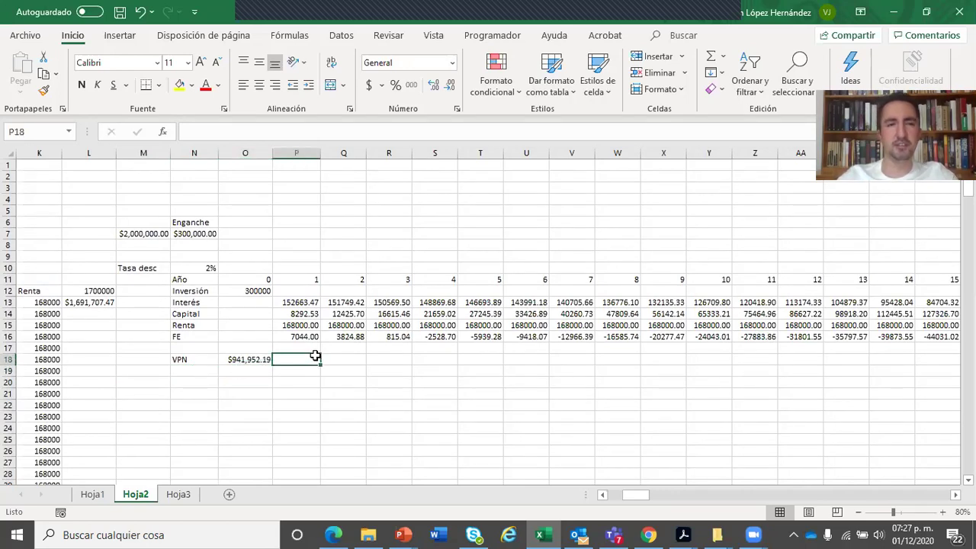
pyautogui.press('Up')
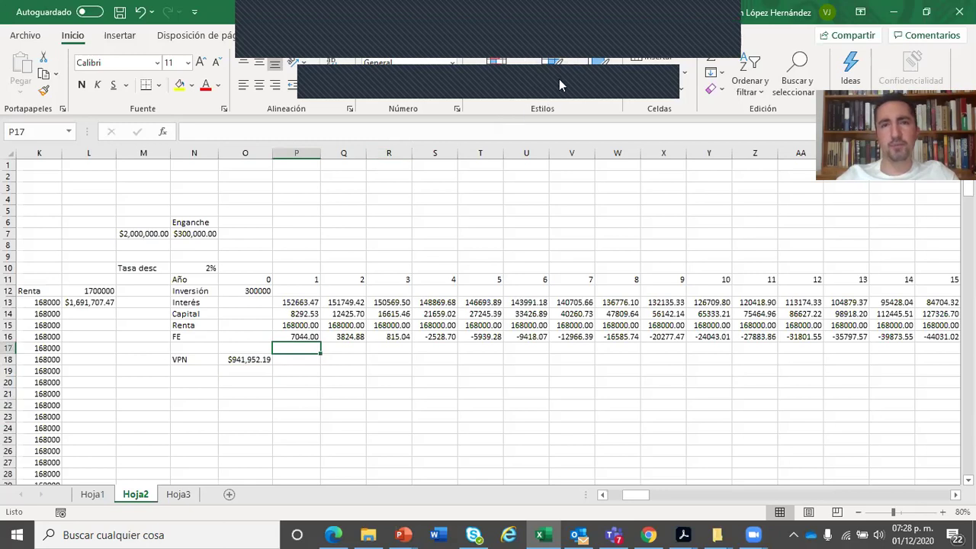
pyautogui.click(323, 390)
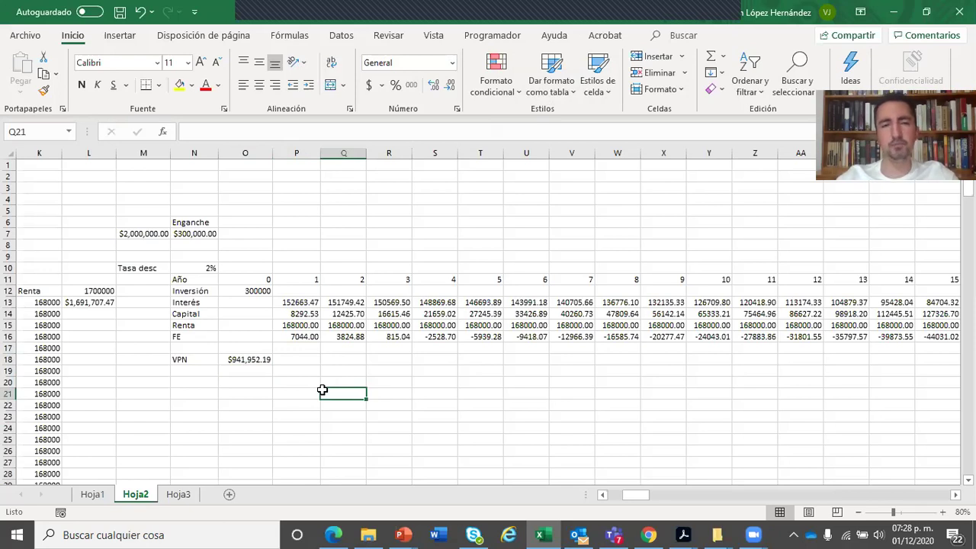
pyautogui.click(316, 383)
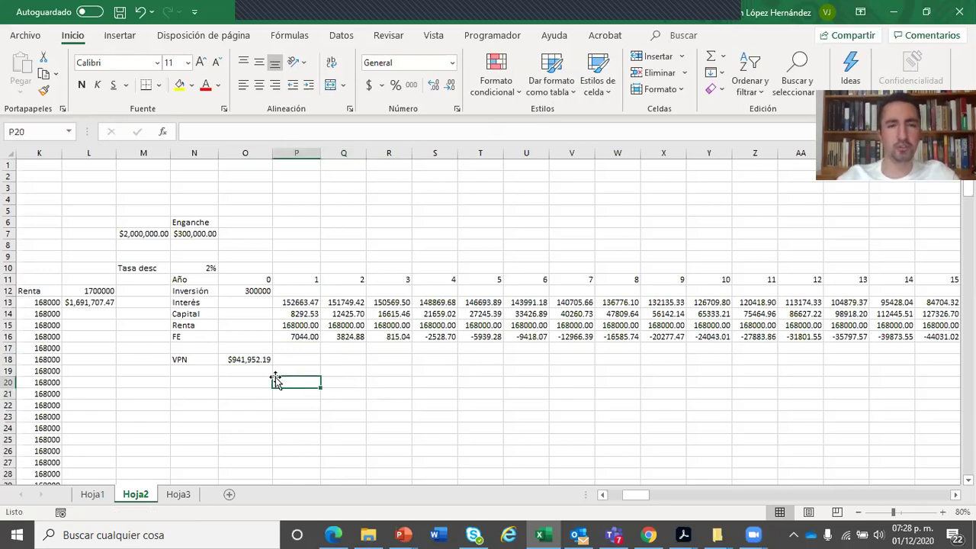
# Step: Look over the Renta row across the loan's years, from year 1 to year 20 and back
pyautogui.press('Up')
pyautogui.press('Up')
pyautogui.press('Up')
pyautogui.press('Up')
pyautogui.press('Up')
pyautogui.press('Left')
pyautogui.press('Left')
pyautogui.press('Right')
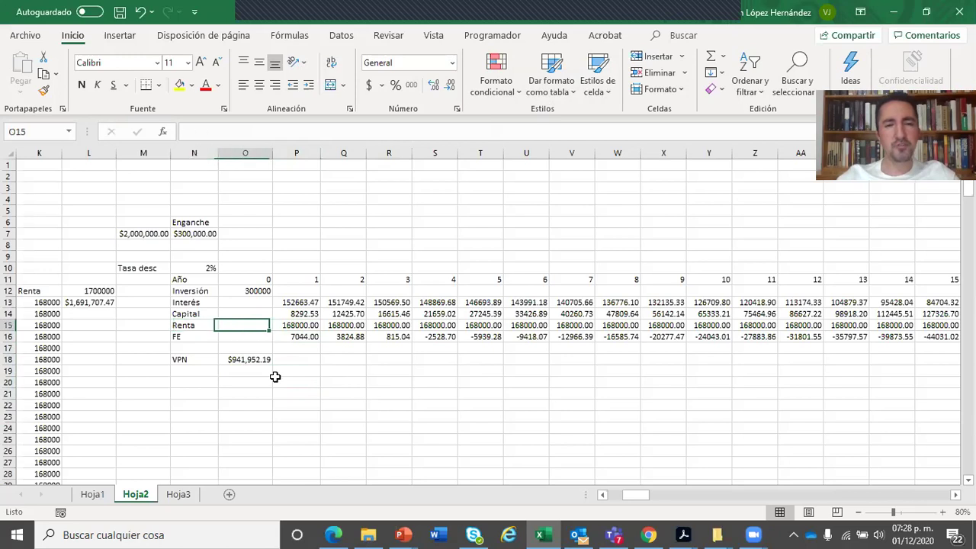
pyautogui.press('Right')
pyautogui.press('Right')
pyautogui.press('Right')
pyautogui.press('Right')
pyautogui.press('Left')
pyautogui.press('Left')
pyautogui.press('Left')
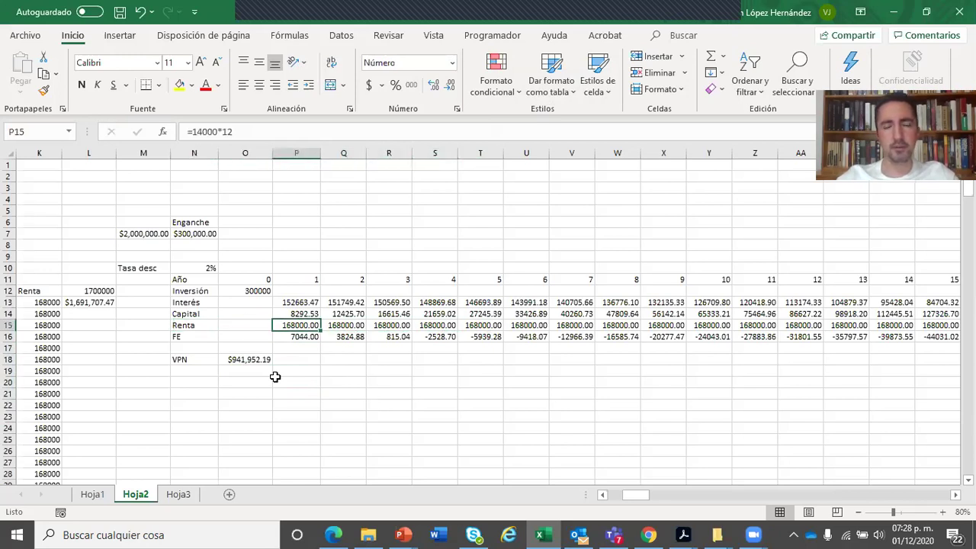
pyautogui.press('Left')
pyautogui.press('Right')
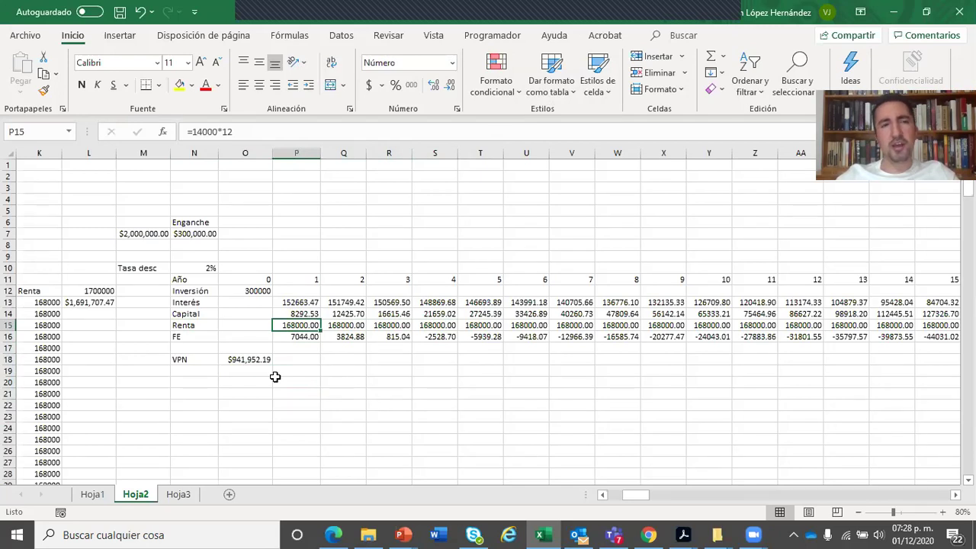
pyautogui.press('Right')
pyautogui.press('Left')
pyautogui.press('Right')
pyautogui.press('Right')
pyautogui.press('Right')
pyautogui.press('Right')
pyautogui.press('Right')
pyautogui.press('Right')
pyautogui.press('Right')
pyautogui.press('Right')
pyautogui.press('Right')
pyautogui.press('Right')
pyautogui.press('Right')
pyautogui.press('Right')
pyautogui.press('Right')
pyautogui.press('Right')
pyautogui.press('Right')
pyautogui.press('Right')
pyautogui.press('Right')
pyautogui.press('Right')
pyautogui.press('Right')
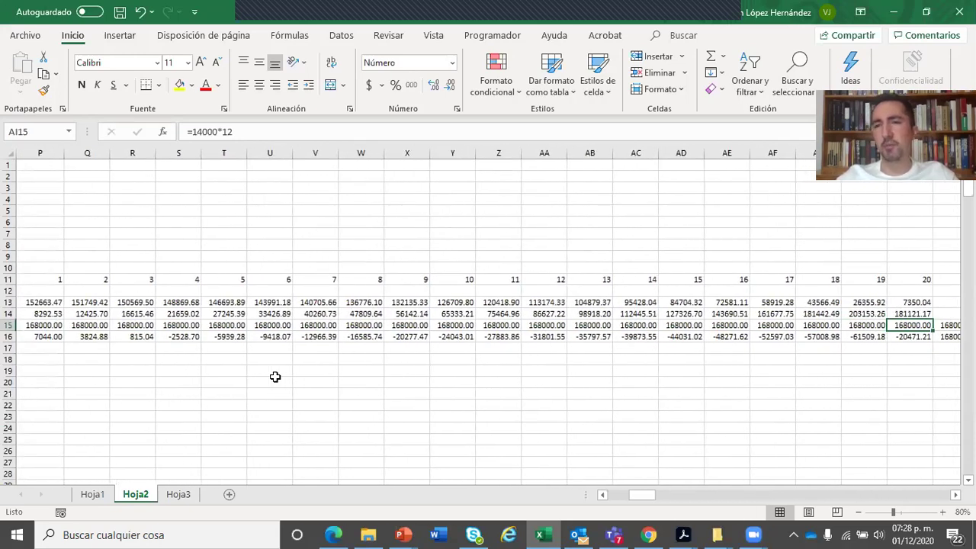
pyautogui.press('Left')
pyautogui.press('Left')
pyautogui.press('Left')
pyautogui.press('Left')
pyautogui.press('Left')
pyautogui.press('Left')
pyautogui.press('Left')
pyautogui.press('Left')
pyautogui.press('Left')
pyautogui.press('Left')
pyautogui.press('Left')
pyautogui.press('Left')
pyautogui.press('Left')
pyautogui.press('Left')
pyautogui.press('Left')
pyautogui.press('Left')
pyautogui.press('Left')
pyautogui.press('Left')
pyautogui.press('Left')
pyautogui.press('Left')
pyautogui.press('Right')
pyautogui.press('Right')
pyautogui.press('Right')
pyautogui.press('Right')
pyautogui.press('Right')
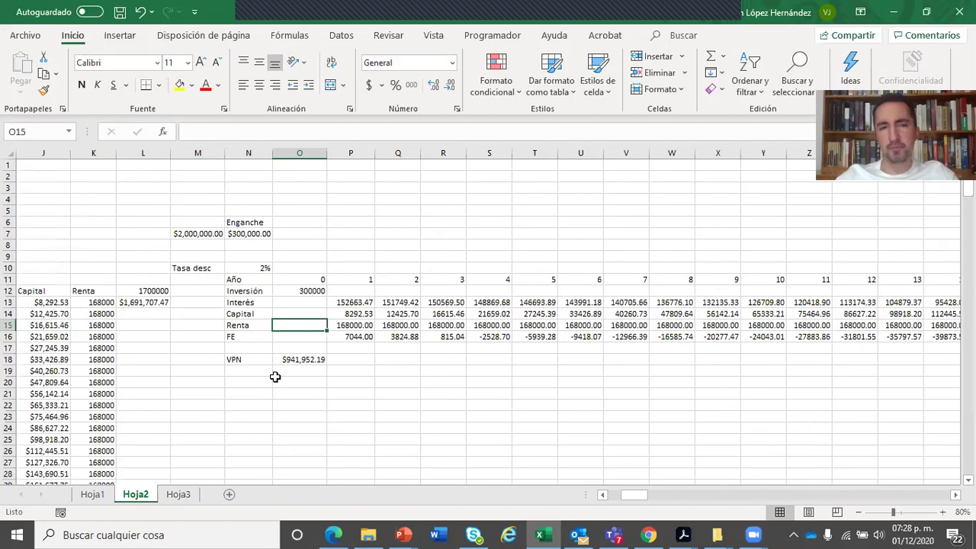
# Step: Examine the year 1 FE formula in P16 and the Renta, Interés and Capital cells it refers to
pyautogui.press('Right')
pyautogui.press('Down')
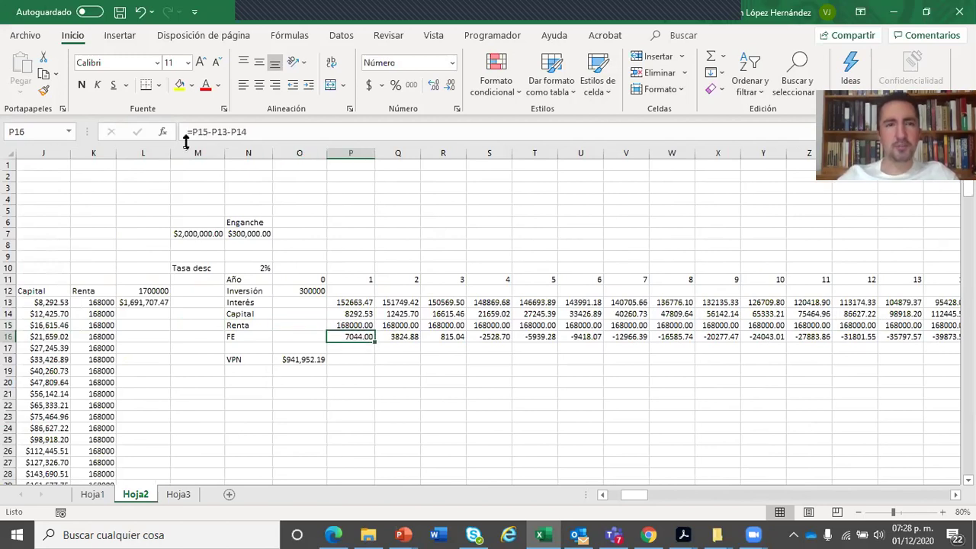
pyautogui.click(276, 131)
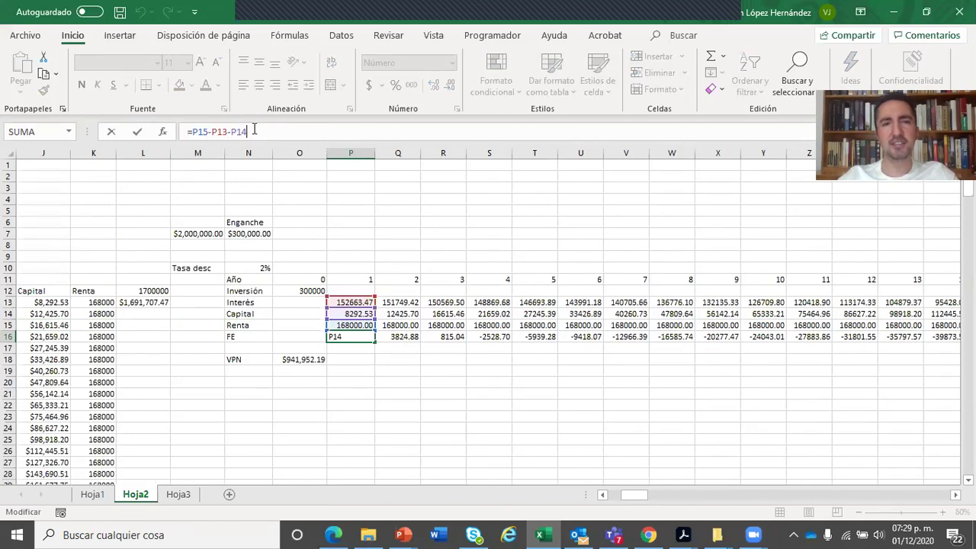
pyautogui.click(350, 383)
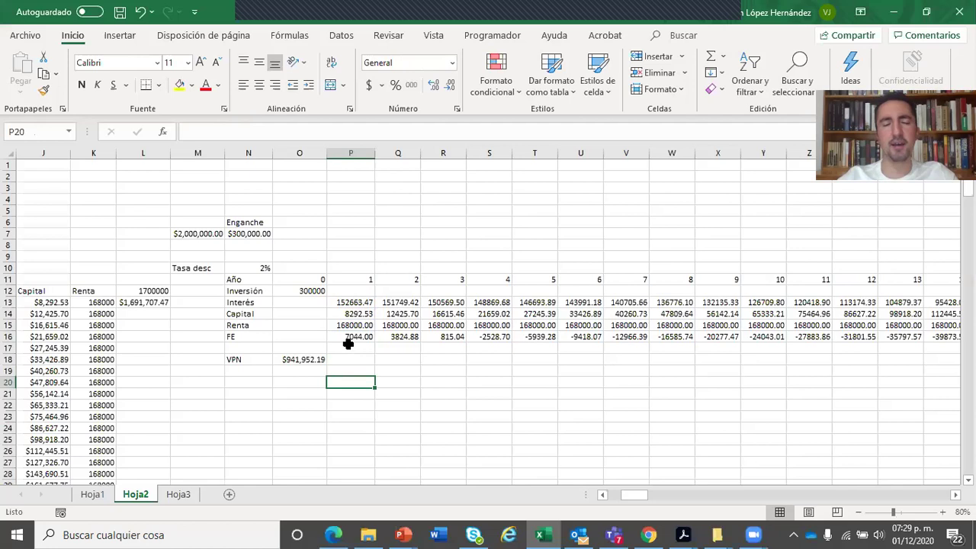
# Step: Move the VPN label and its value one row down, to N19:O19
pyautogui.moveTo(252, 363); pyautogui.dragTo(290, 379)
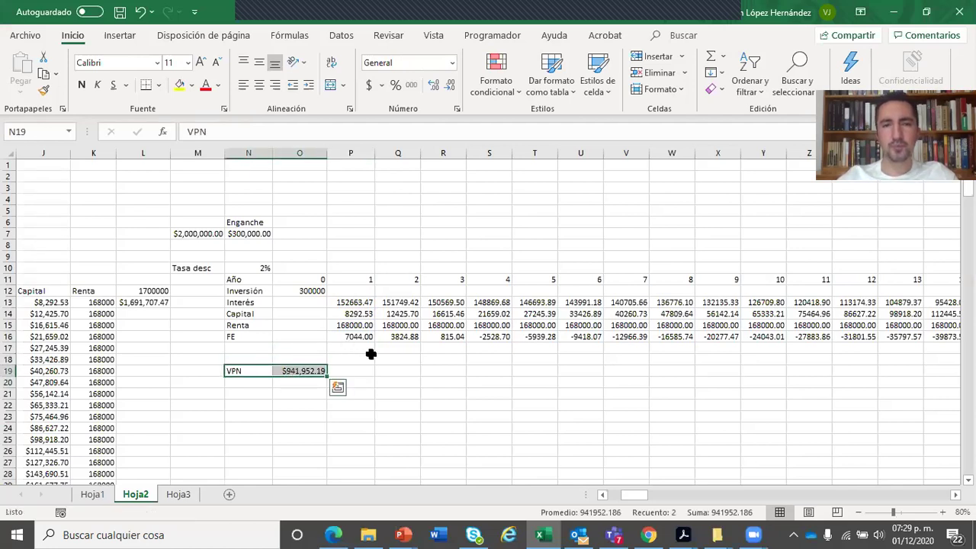
pyautogui.click(364, 356)
# Step: Check the yearly FE values from year 1 to year 5
pyautogui.click(355, 337)
pyautogui.press('Right')
pyautogui.press('Right')
pyautogui.press('Right')
pyautogui.press('Right')
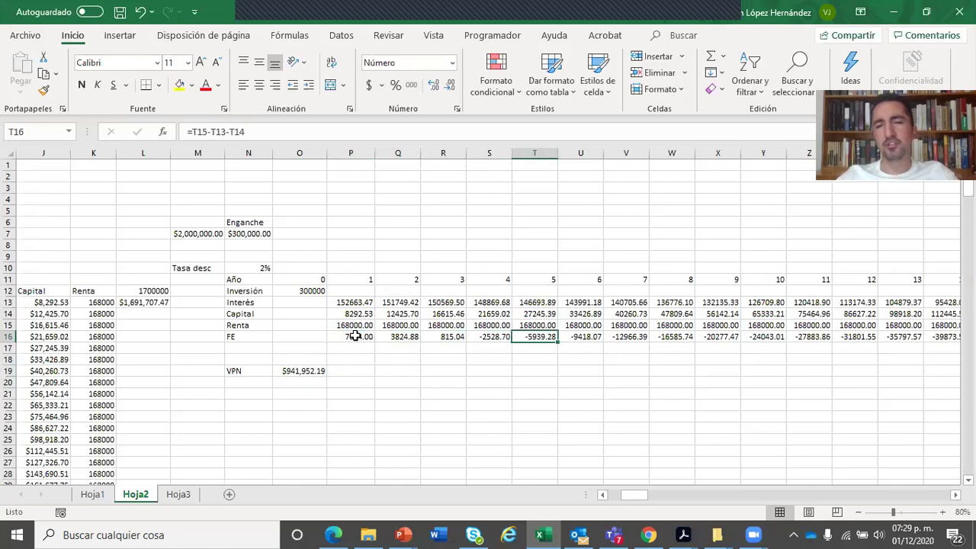
# Step: Apply conditional formatting to the FE values from year 4 to year 20, giving cells less than 0 light red fill with dark red text
pyautogui.click(497, 338)
pyautogui.moveTo(496, 337); pyautogui.dragTo(765, 342)
pyautogui.moveTo(645, 496); pyautogui.dragTo(630, 497)
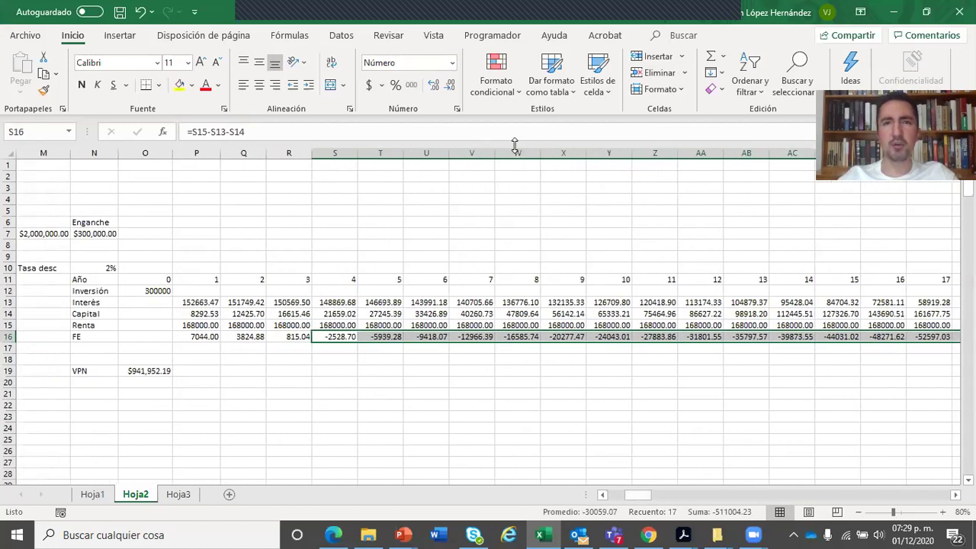
pyautogui.click(492, 95)
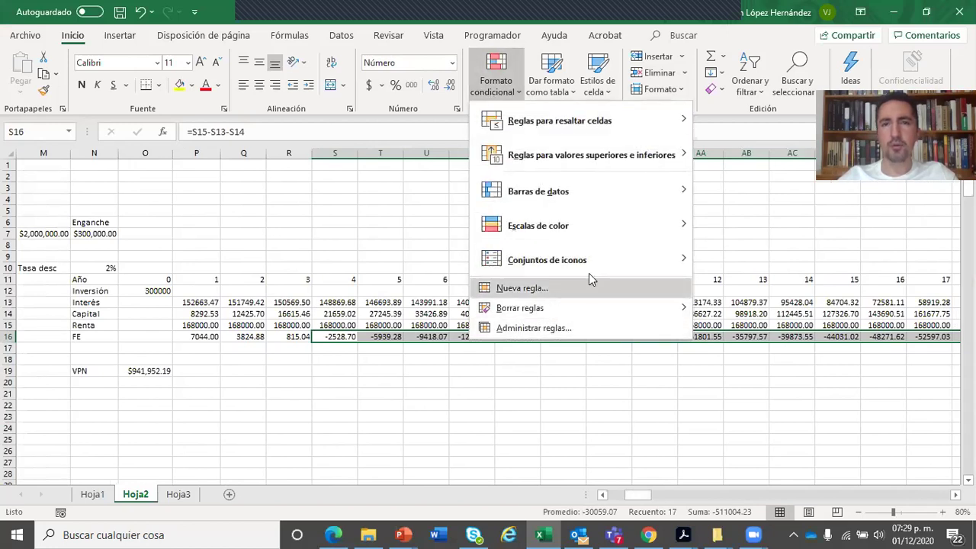
pyautogui.moveTo(630, 127)
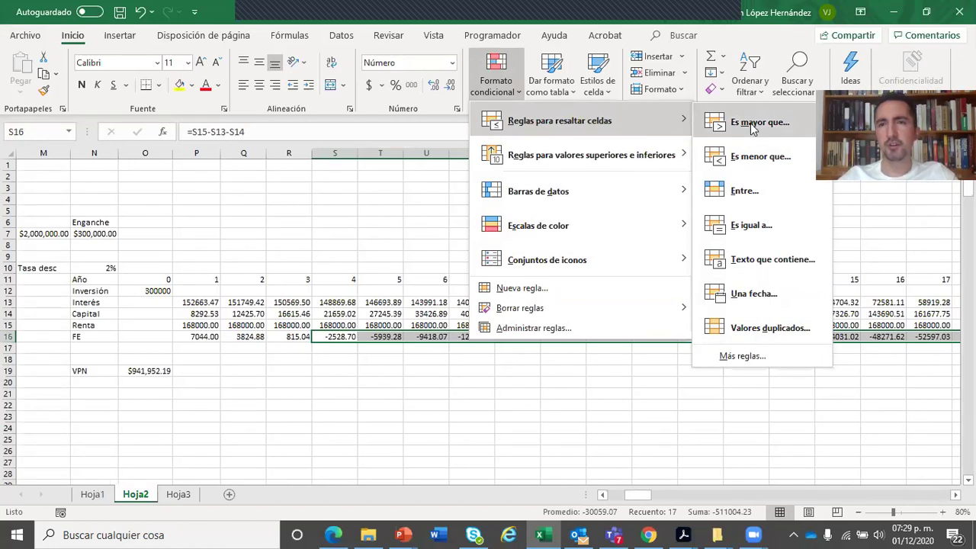
pyautogui.click(750, 145)
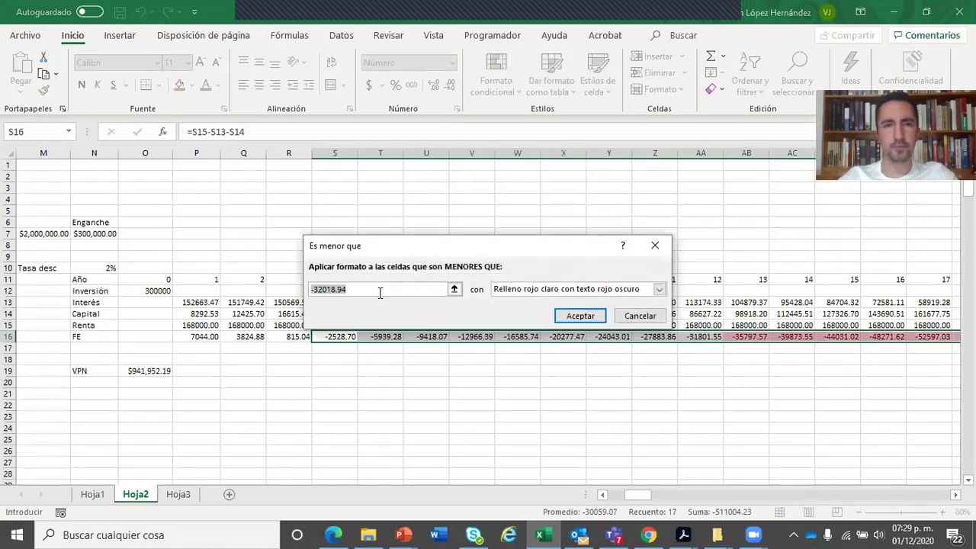
pyautogui.press('BackSpace')
pyautogui.write('0')
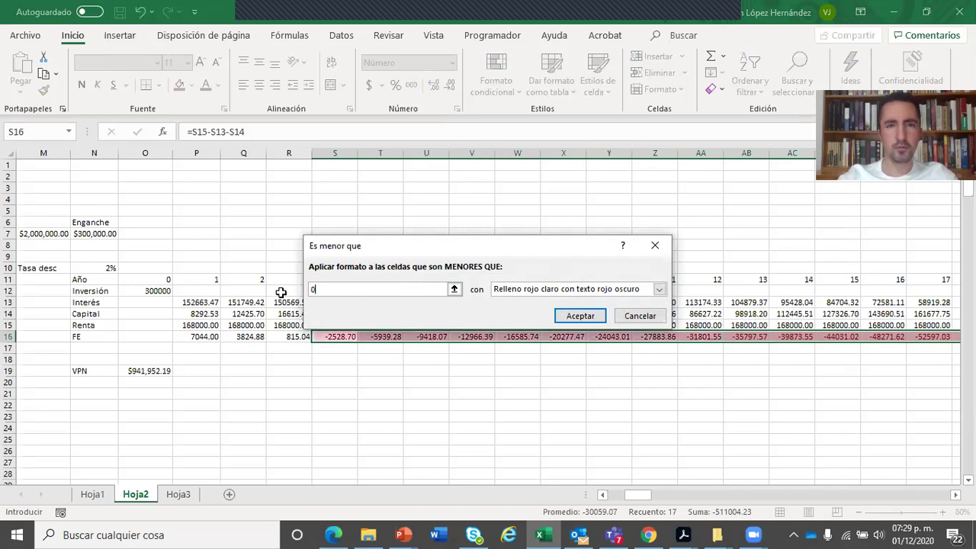
pyautogui.click(592, 316)
pyautogui.click(502, 392)
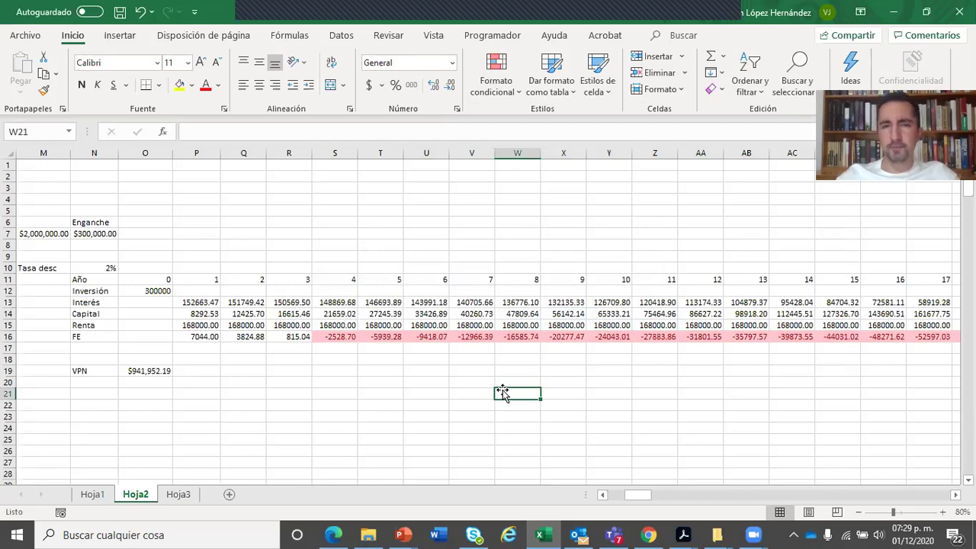
# Step: Examine the FE row through the end of the loan, comparing the Renta and FE cells of years 20 and 21
pyautogui.press('Right')
pyautogui.press('Right')
pyautogui.press('Right')
pyautogui.press('Right')
pyautogui.press('Right')
pyautogui.press('Right')
pyautogui.press('Right')
pyautogui.press('Right')
pyautogui.press('Right')
pyautogui.press('Right')
pyautogui.press('Right')
pyautogui.press('Right')
pyautogui.press('Right')
pyautogui.press('Right')
pyautogui.press('Right')
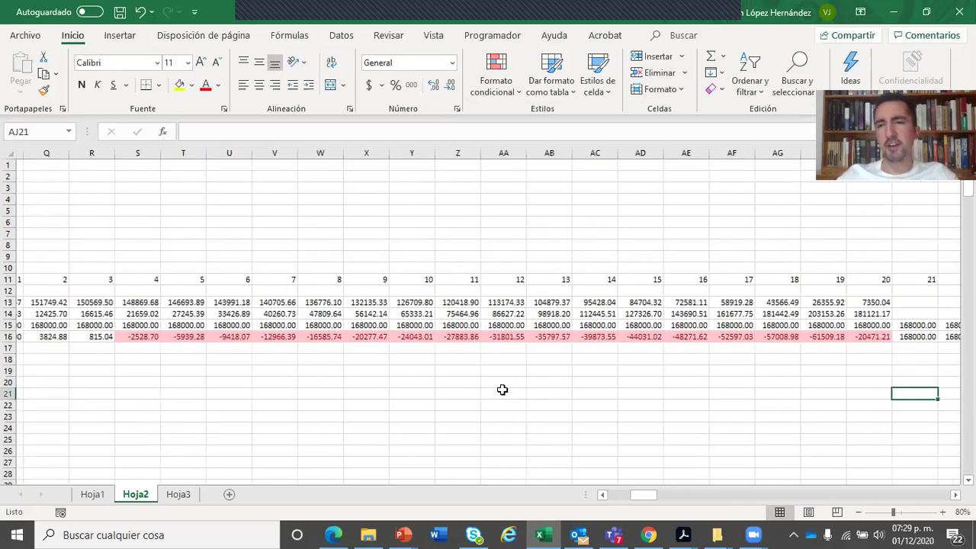
pyautogui.press('Up')
pyautogui.press('Left')
pyautogui.press('Left')
pyautogui.press('Up')
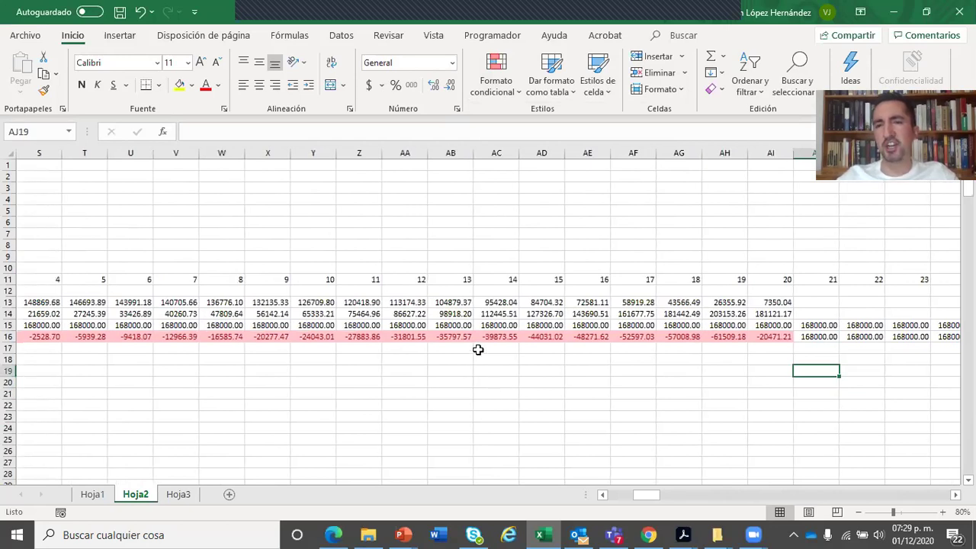
pyautogui.click(768, 328)
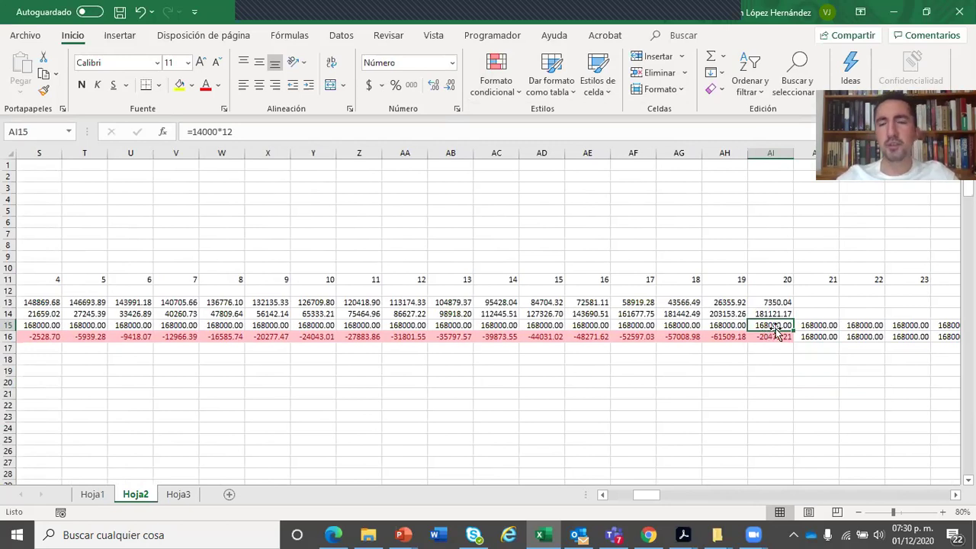
pyautogui.click(801, 336)
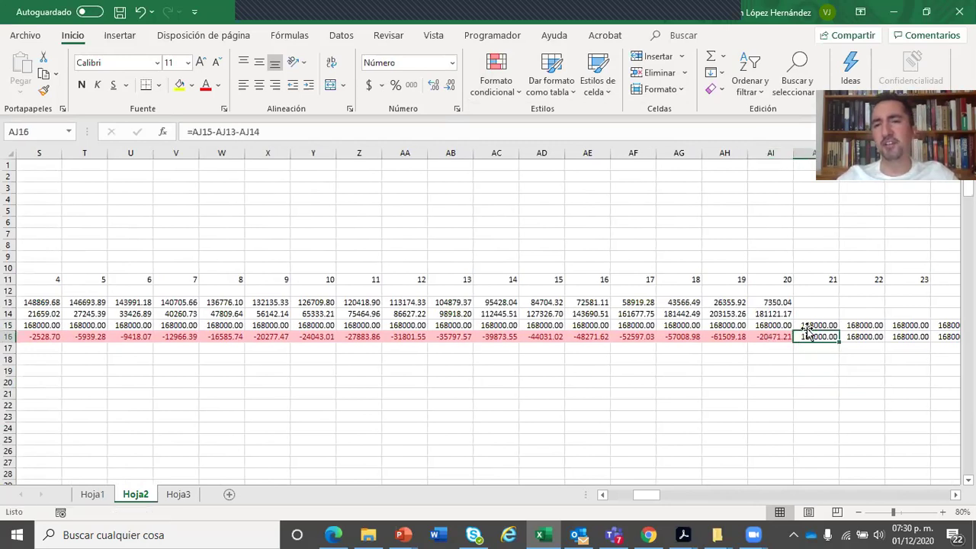
pyautogui.click(807, 326)
pyautogui.click(808, 336)
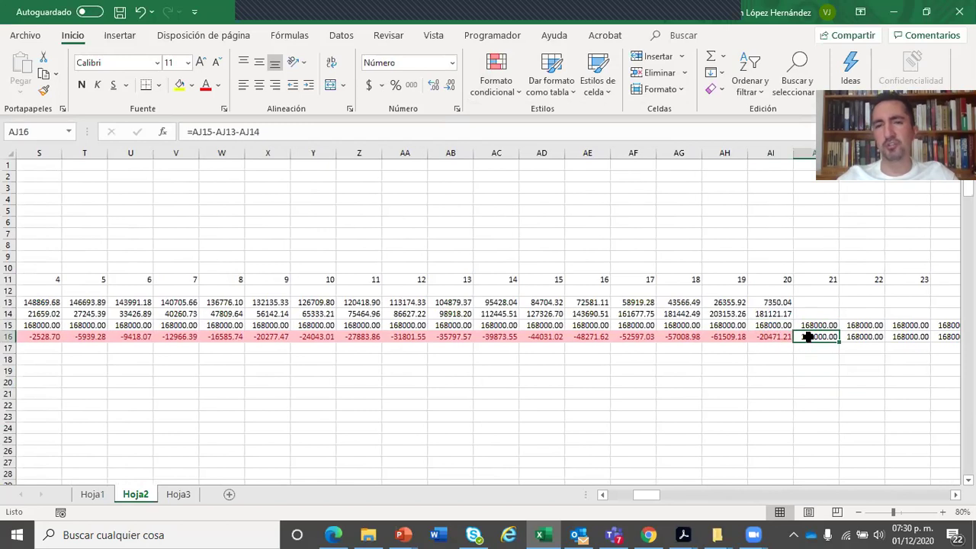
# Step: Move the VPN label and its value three rows down, to N22:O22
pyautogui.moveTo(645, 501); pyautogui.dragTo(632, 501)
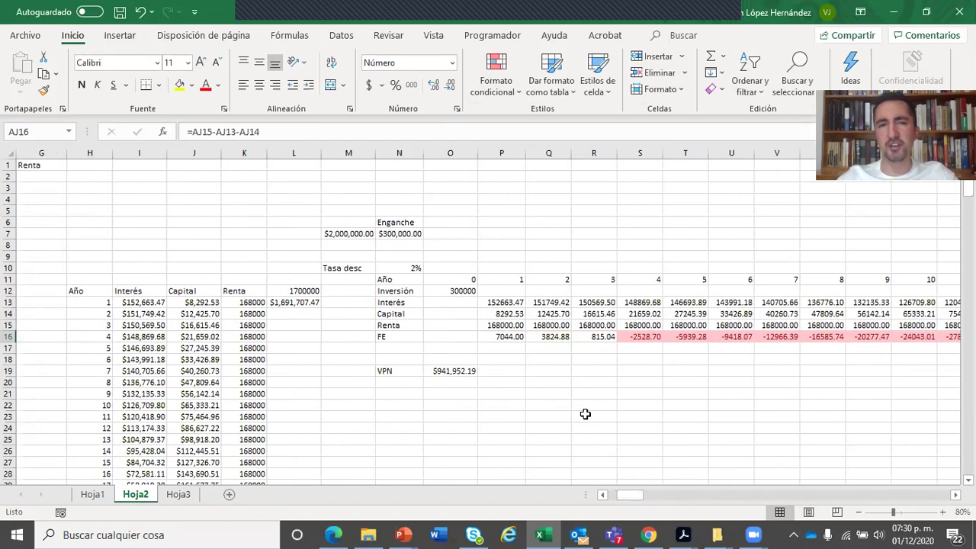
pyautogui.click(395, 338)
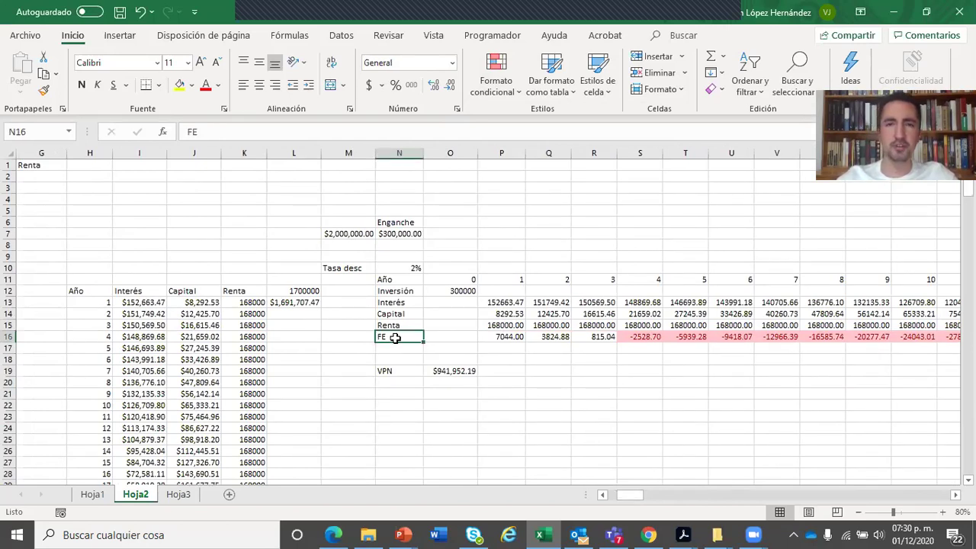
pyautogui.click(416, 351)
pyautogui.moveTo(389, 370); pyautogui.dragTo(436, 412)
# Step: Add the labels Mtto in N18 and Impuesto predial in N19, and widen column N to fit the text
pyautogui.click(400, 359)
pyautogui.write('Mtto')
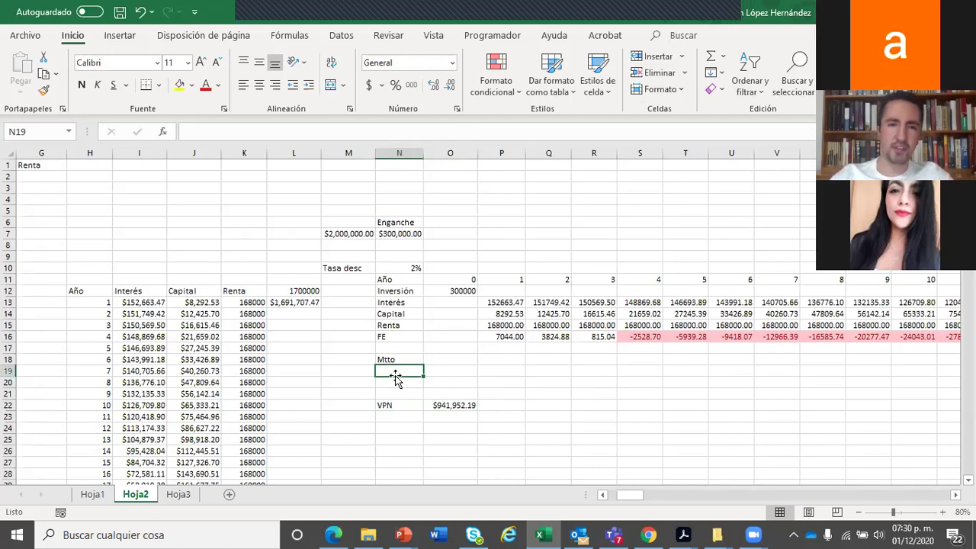
pyautogui.write('Pre')
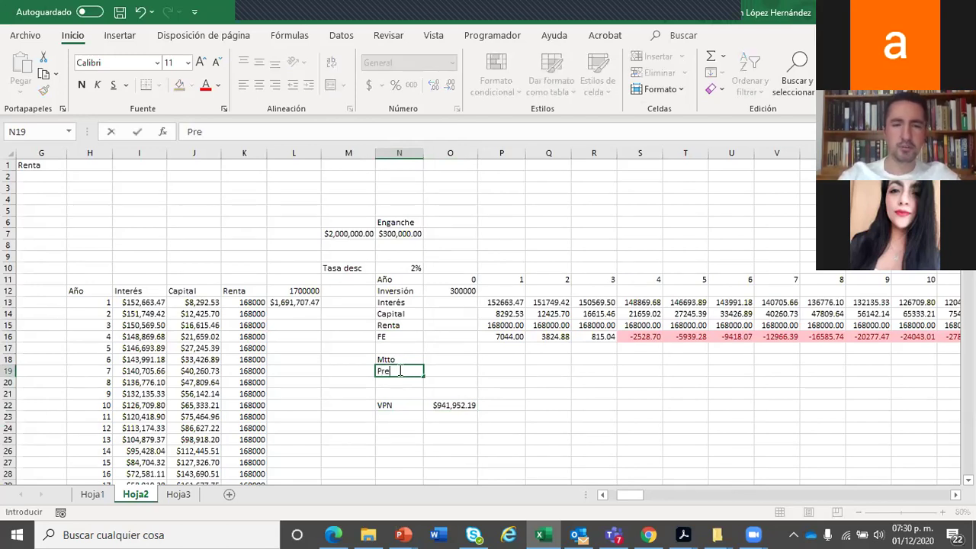
pyautogui.write('dial')
pyautogui.press('BackSpace')
pyautogui.press('BackSpace')
pyautogui.press('BackSpace')
pyautogui.press('BackSpace')
pyautogui.press('BackSpace')
pyautogui.press('BackSpace')
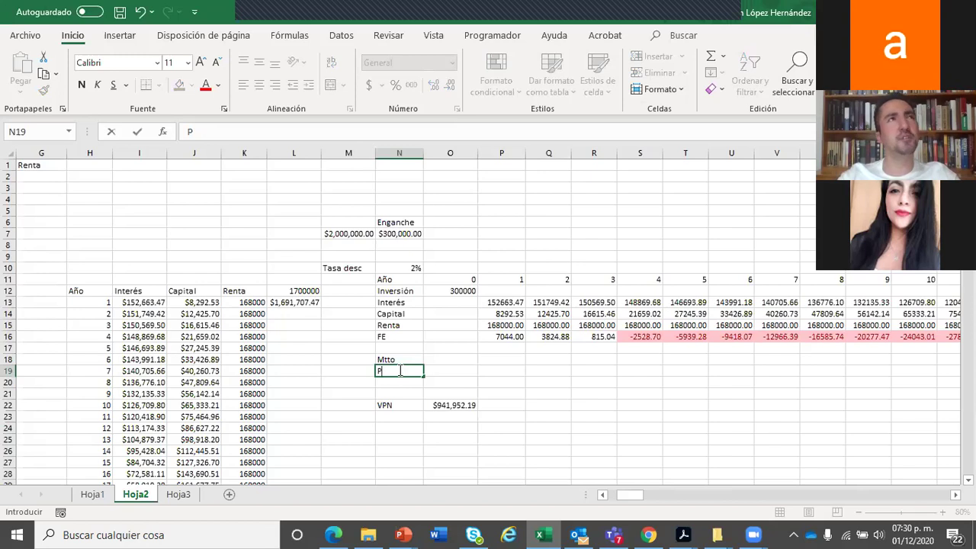
pyautogui.press('BackSpace')
pyautogui.write('Pre')
pyautogui.press('BackSpace')
pyautogui.press('BackSpace')
pyautogui.press('BackSpace')
pyautogui.write('Impuesto predial')
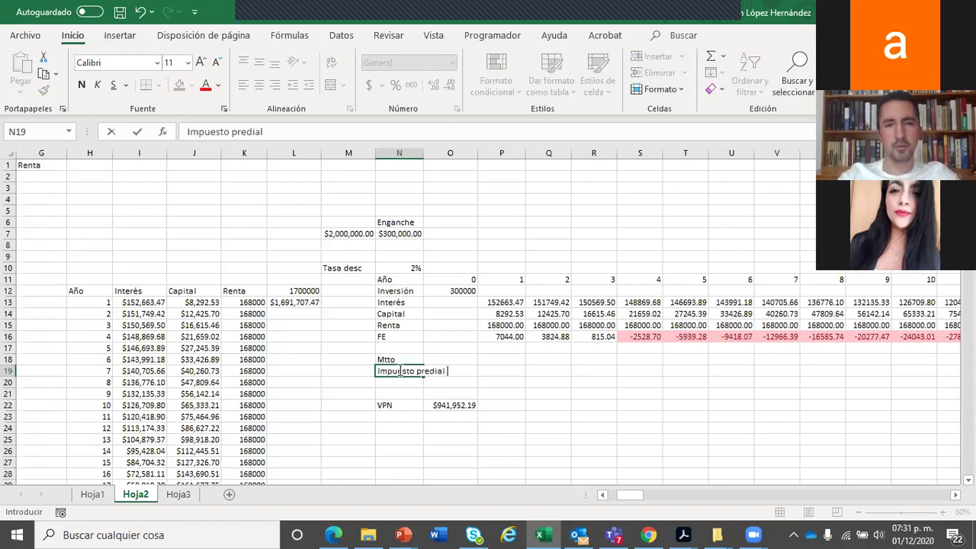
pyautogui.press('Return')
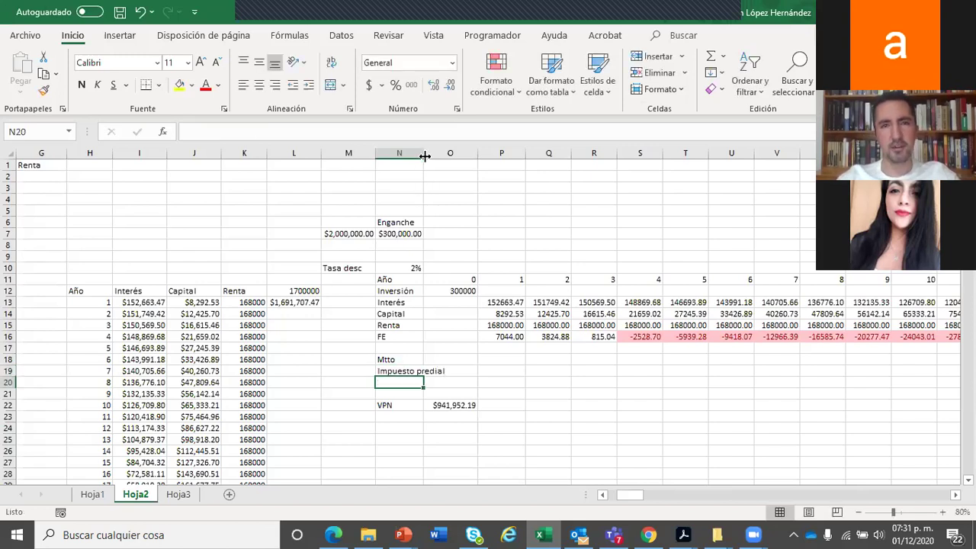
pyautogui.moveTo(424, 152); pyautogui.dragTo(446, 153)
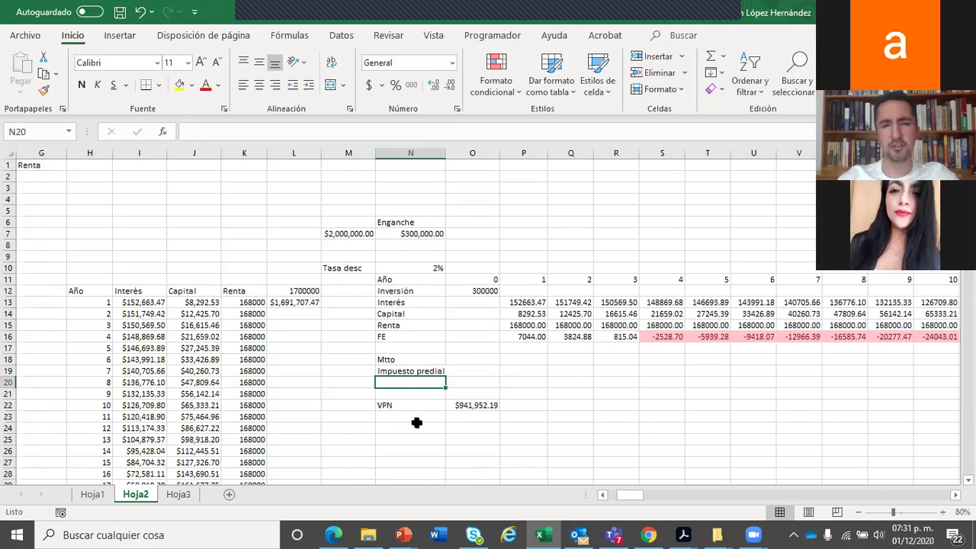
pyautogui.click(402, 360)
pyautogui.click(404, 372)
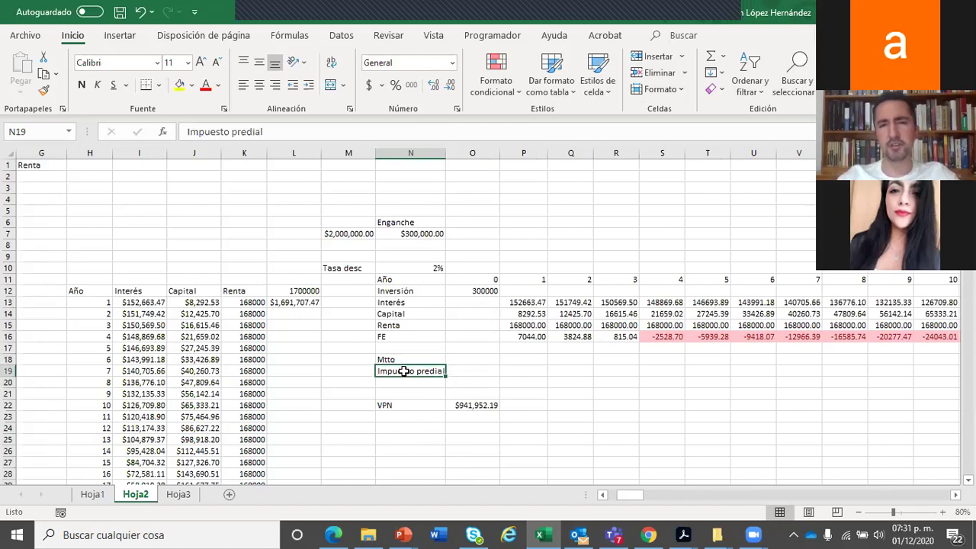
pyautogui.click(512, 303)
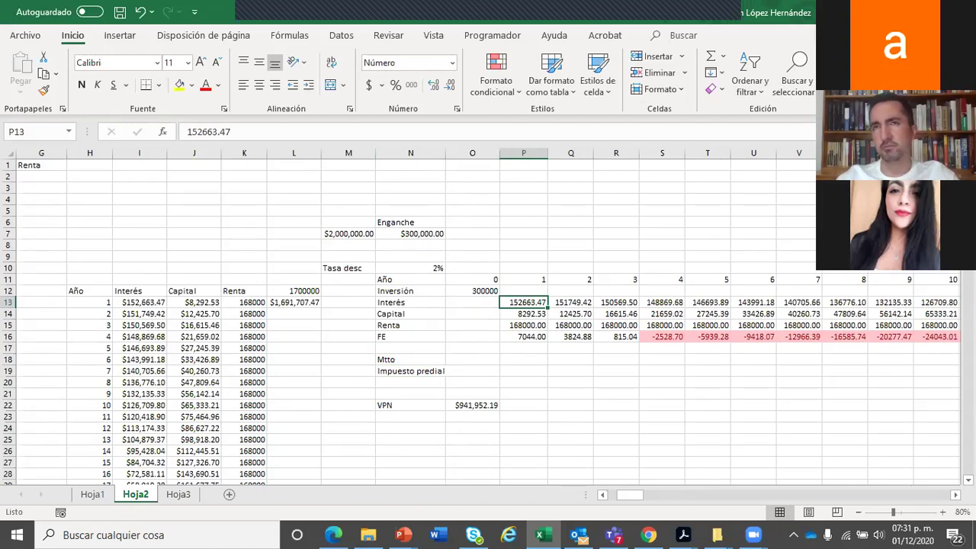
pyautogui.click(643, 372)
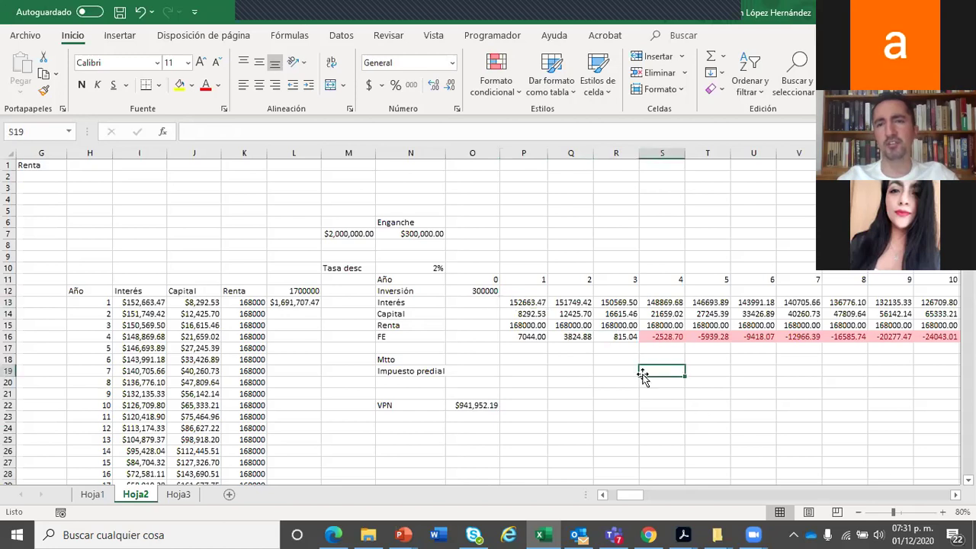
pyautogui.click(571, 374)
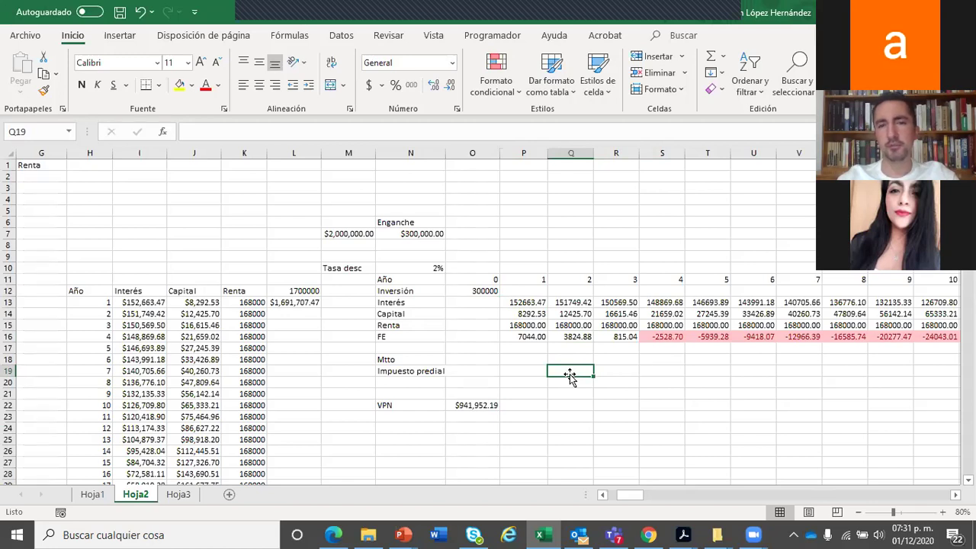
pyautogui.click(571, 382)
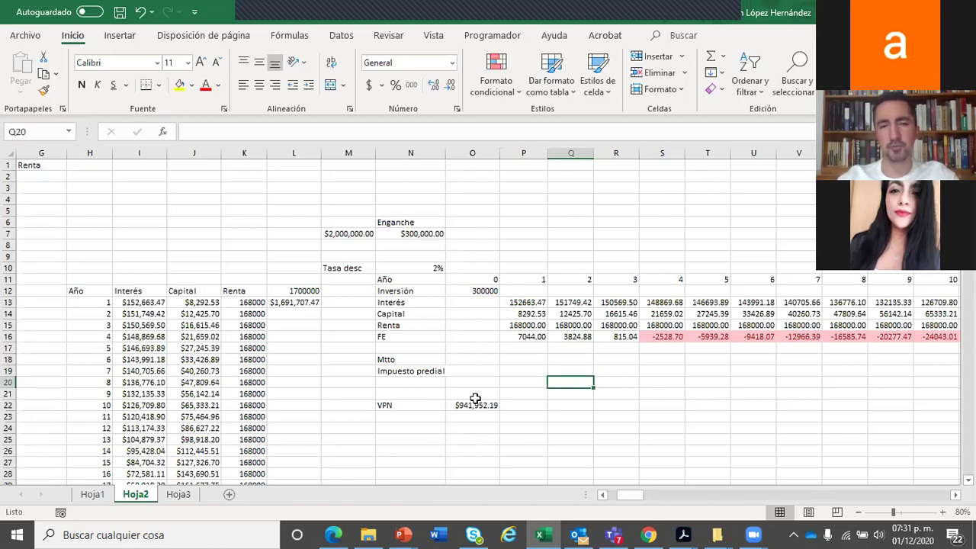
pyautogui.click(429, 403)
pyautogui.click(441, 386)
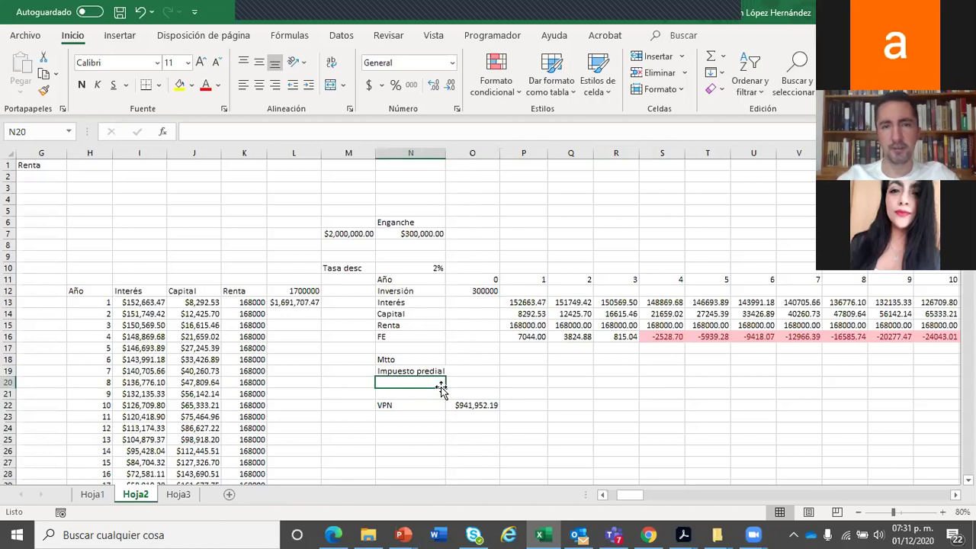
pyautogui.press('Right')
pyautogui.press('Up')
pyautogui.press('Left')
pyautogui.press('Right')
pyautogui.press('Right')
pyautogui.press('Up')
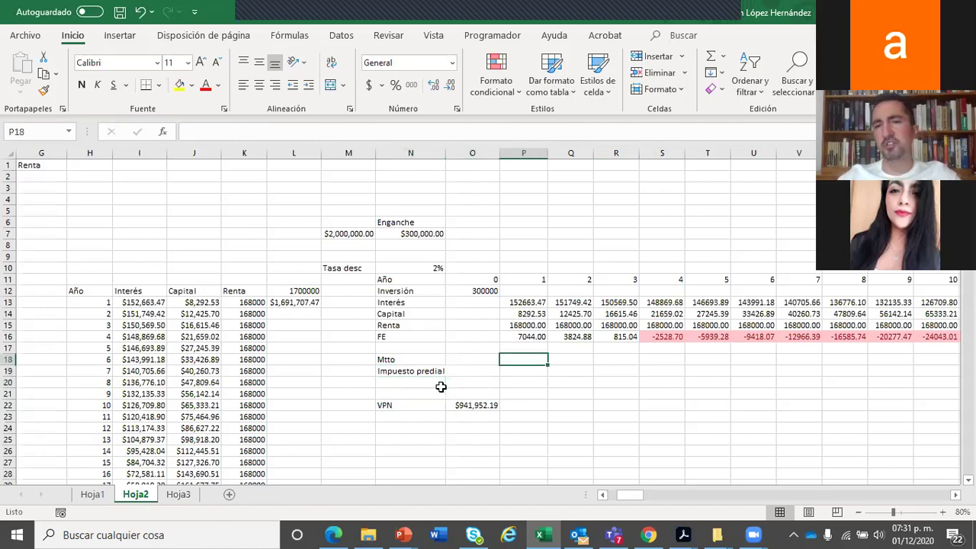
pyautogui.press('Right')
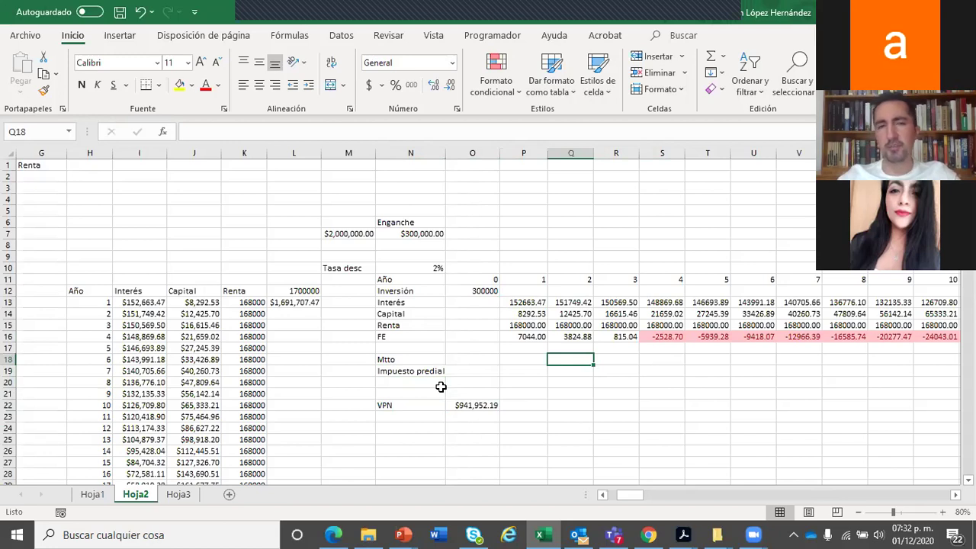
pyautogui.press('Left')
pyautogui.press('Right')
pyautogui.press('Left')
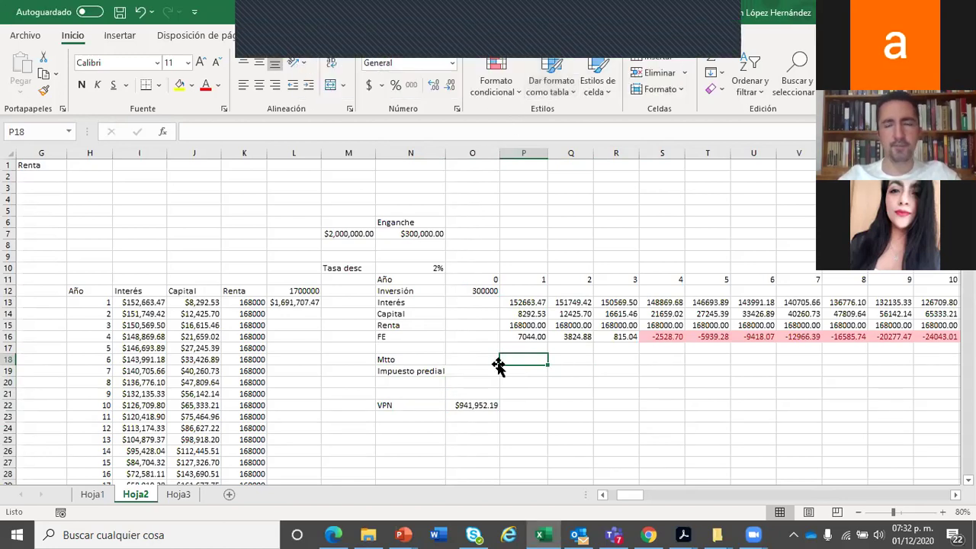
pyautogui.click(541, 380)
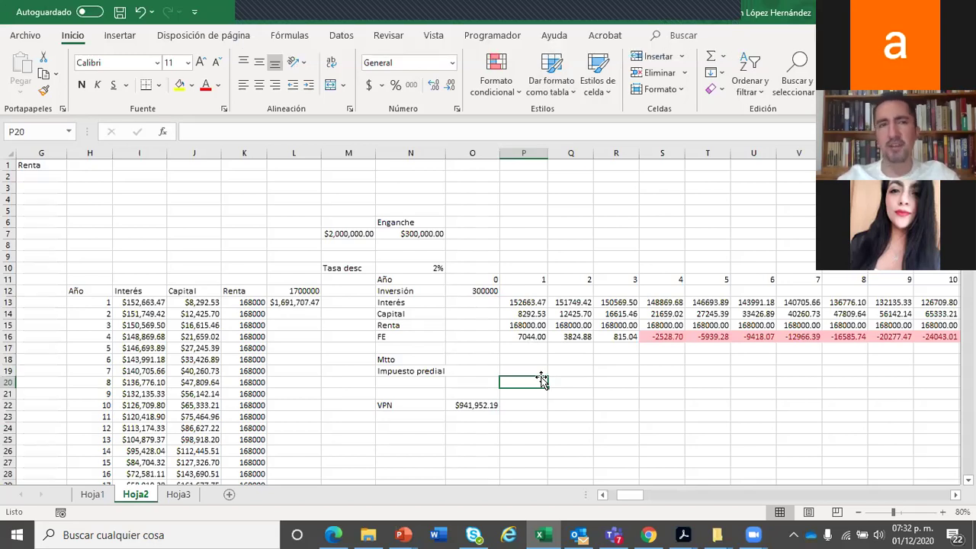
# Step: Review the VPN formula in O22 and add a second VPN label in N24
pyautogui.click(467, 406)
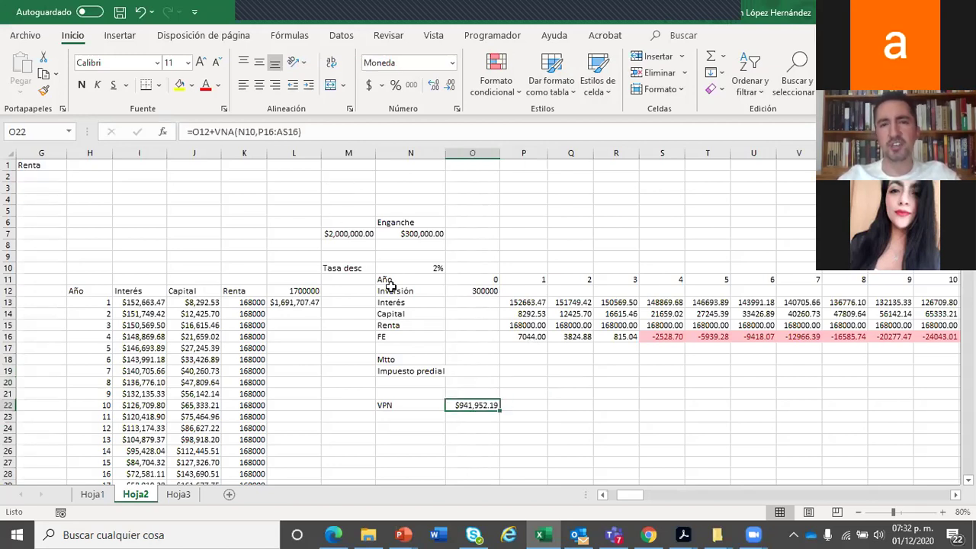
pyautogui.click(332, 131)
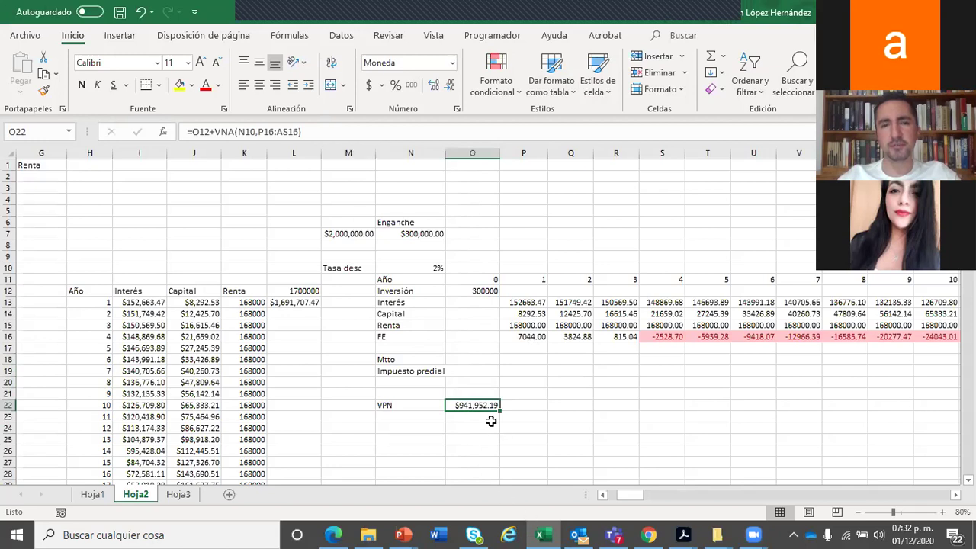
pyautogui.click(416, 429)
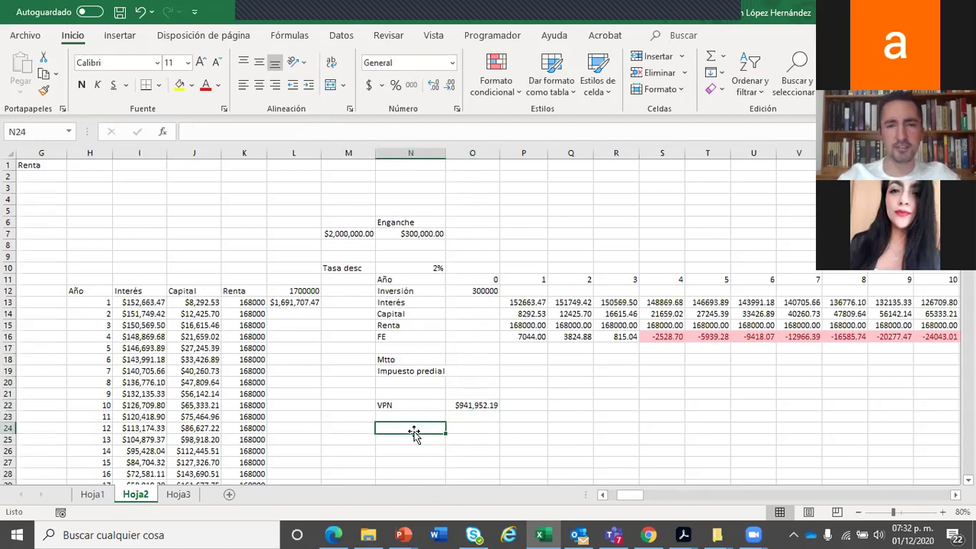
pyautogui.write('VPN')
pyautogui.press('Return')
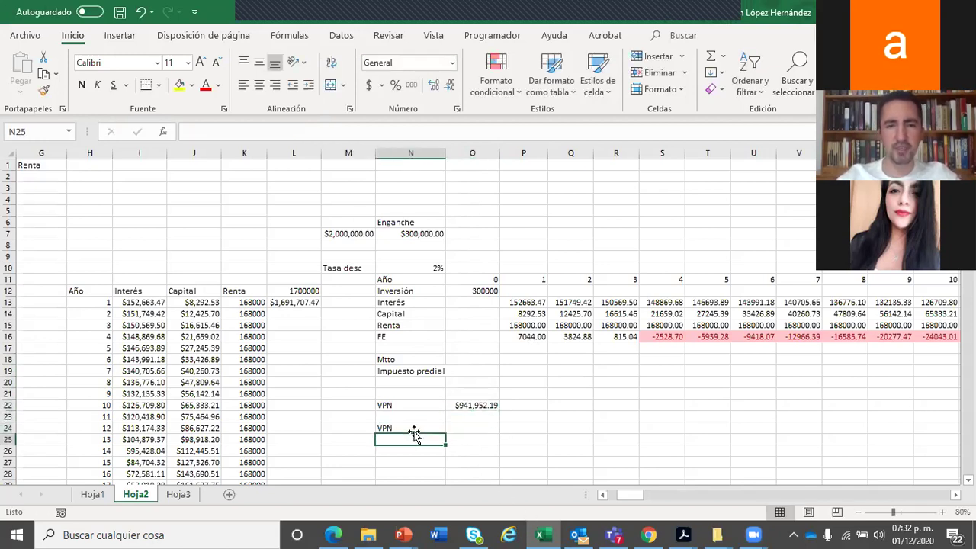
pyautogui.press('Up')
pyautogui.press('Right')
pyautogui.write('=')
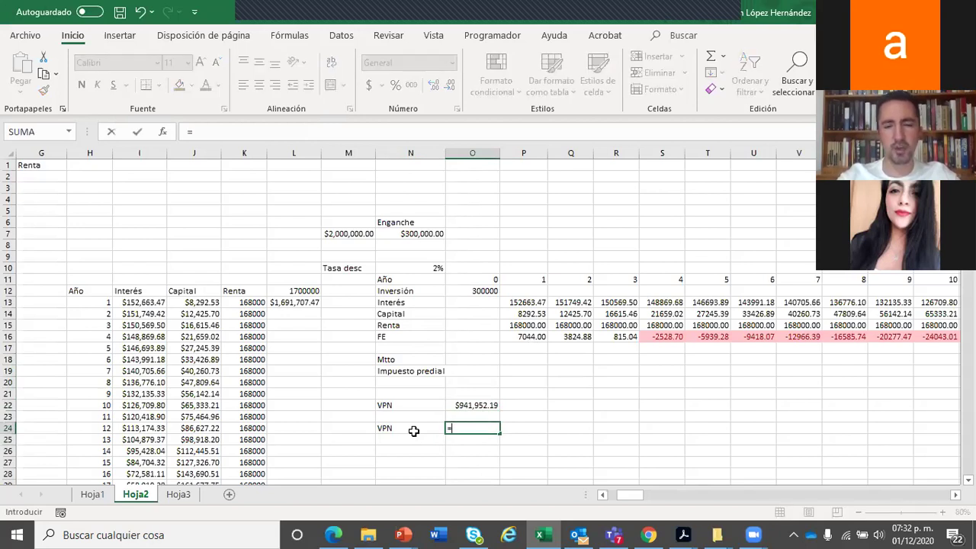
pyautogui.write('VNA')
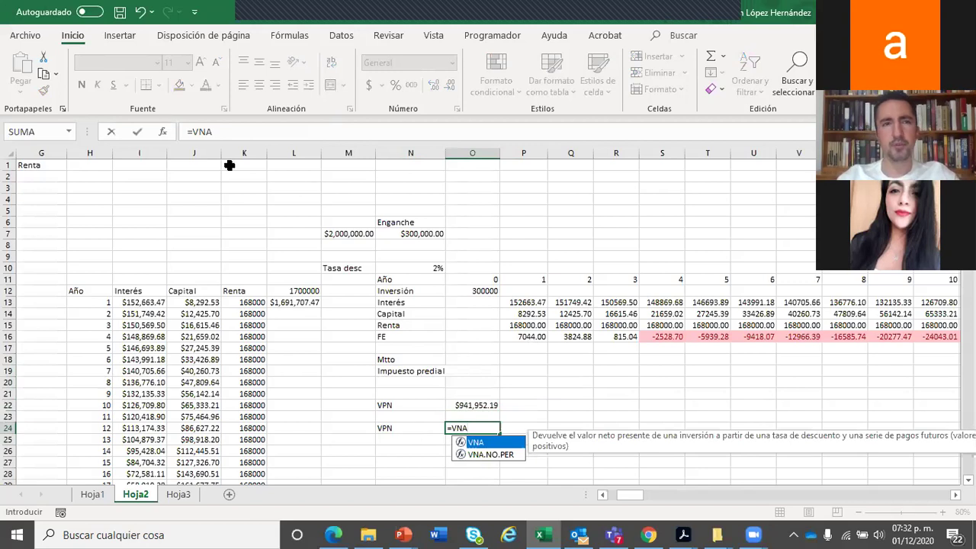
pyautogui.click(222, 130)
pyautogui.write('()')
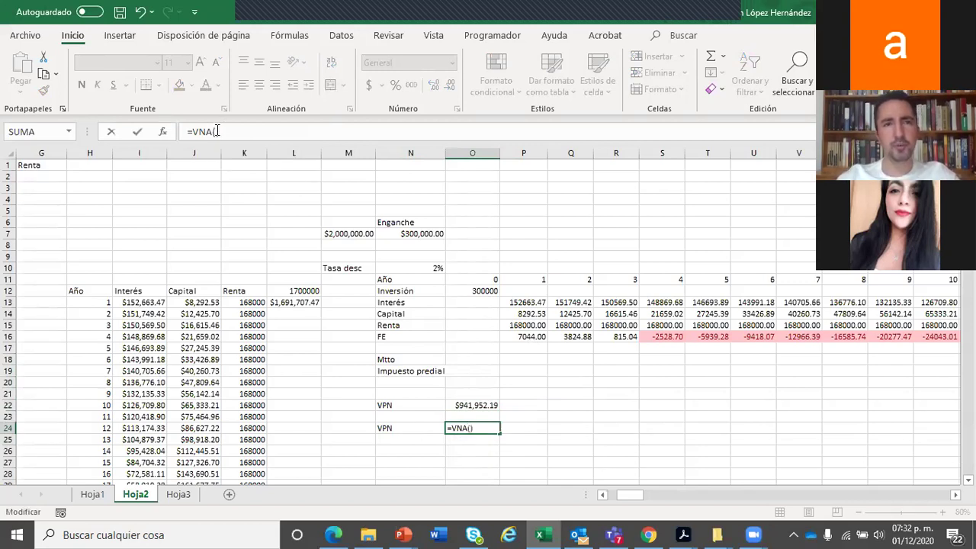
pyautogui.click(216, 131)
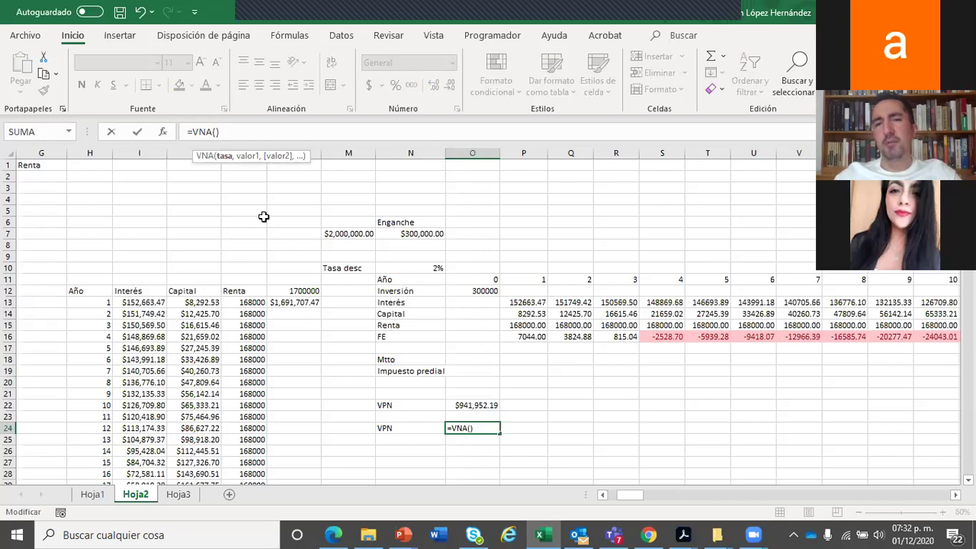
pyautogui.press('Escape')
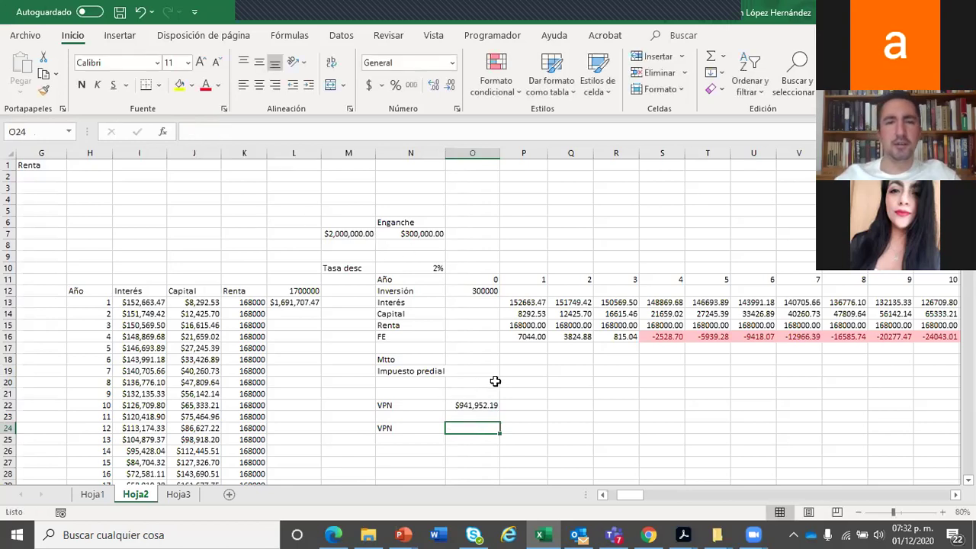
# Step: Set the discount rate beside Tasa desc, in N10, to 0%
pyautogui.click(421, 267)
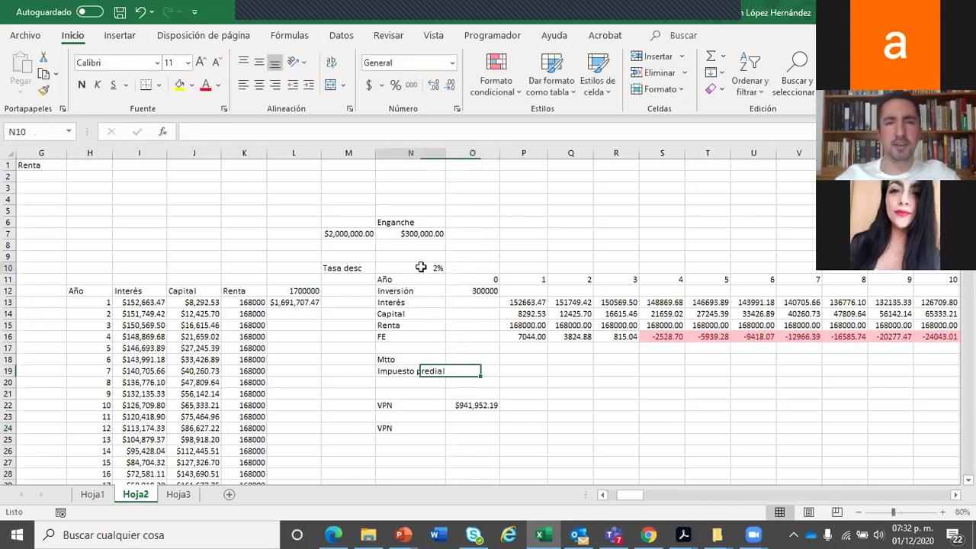
pyautogui.write('0')
pyautogui.press('Return')
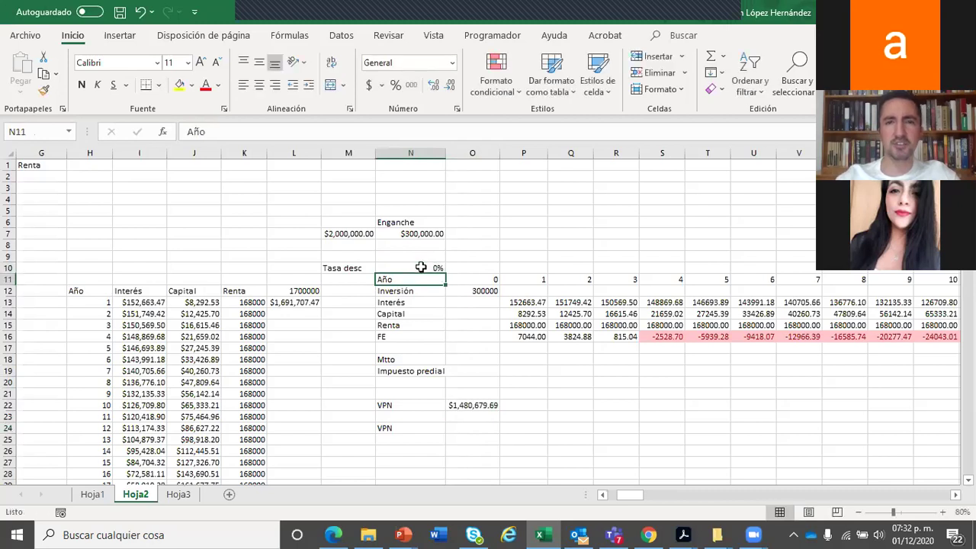
# Step: Calculate the second VPN in O24 with the formula =VNA(N10, P16:AI16), covering the FE values of years 1 to 20, and review it
pyautogui.click(469, 434)
pyautogui.click(467, 420)
pyautogui.click(465, 426)
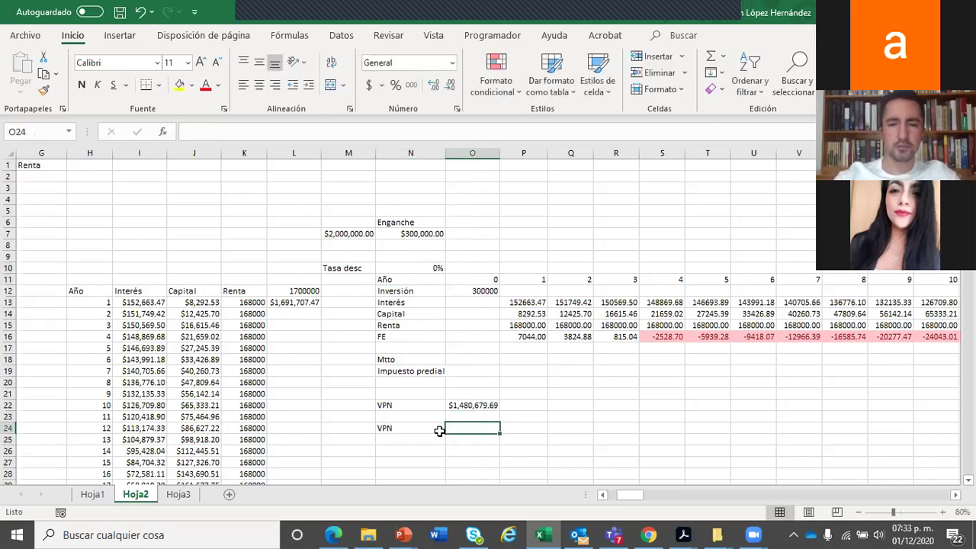
pyautogui.write('=')
pyautogui.click(219, 128)
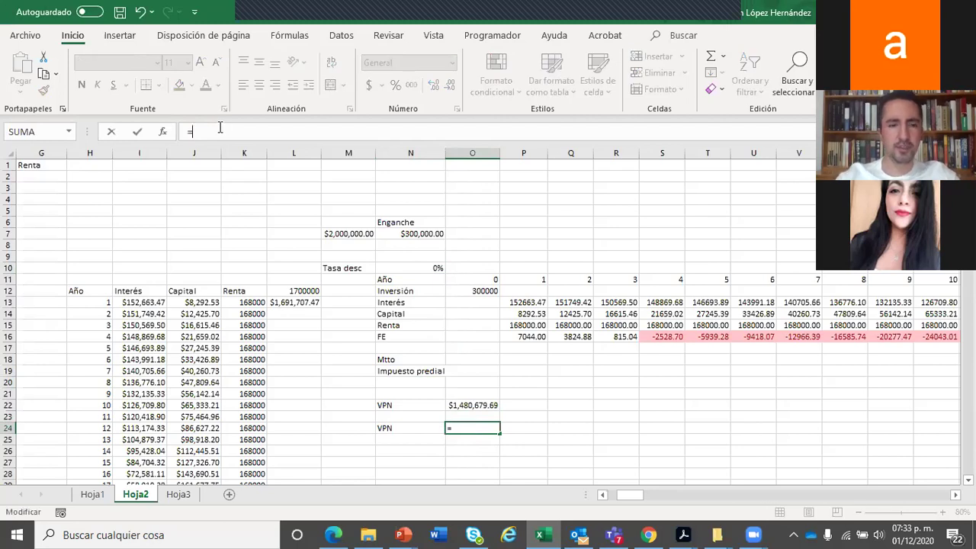
pyautogui.write('VNA')
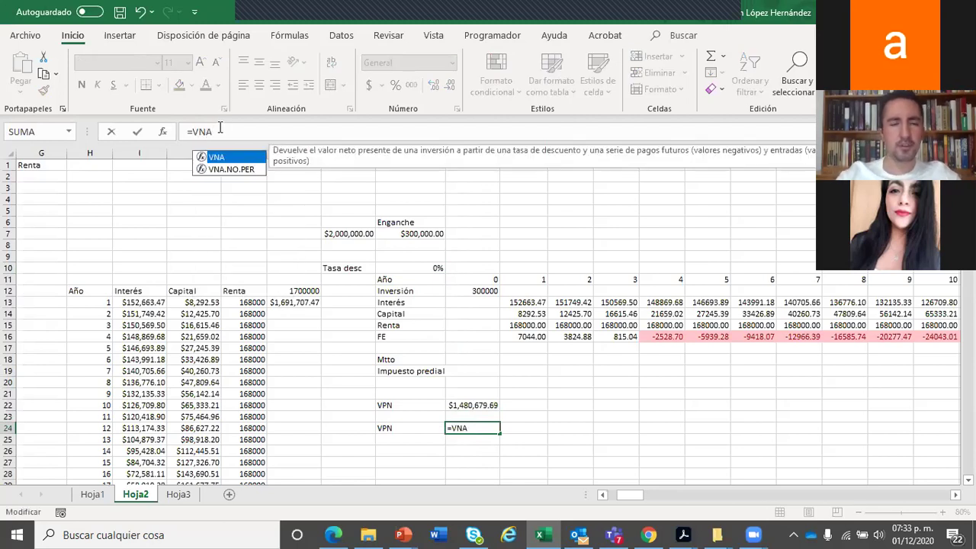
pyautogui.write('()')
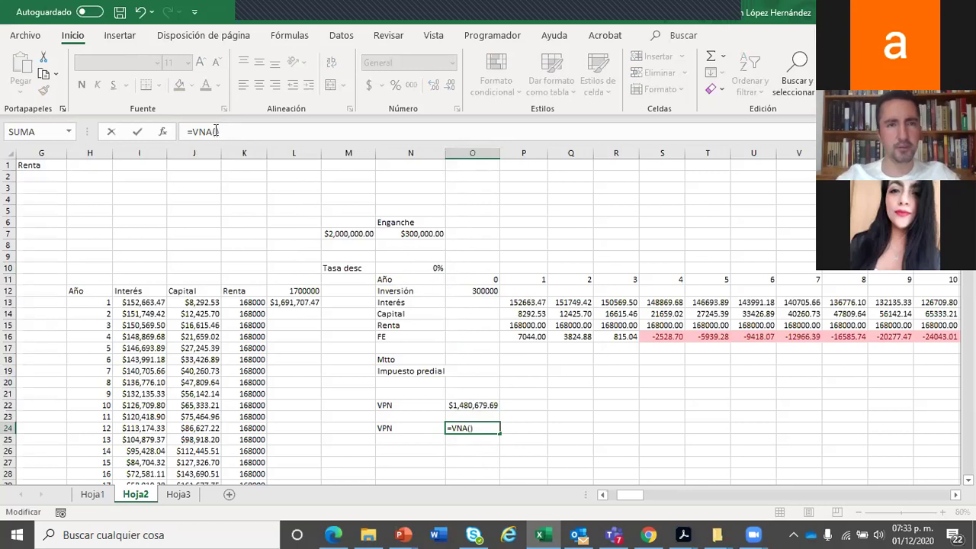
pyautogui.click(401, 267)
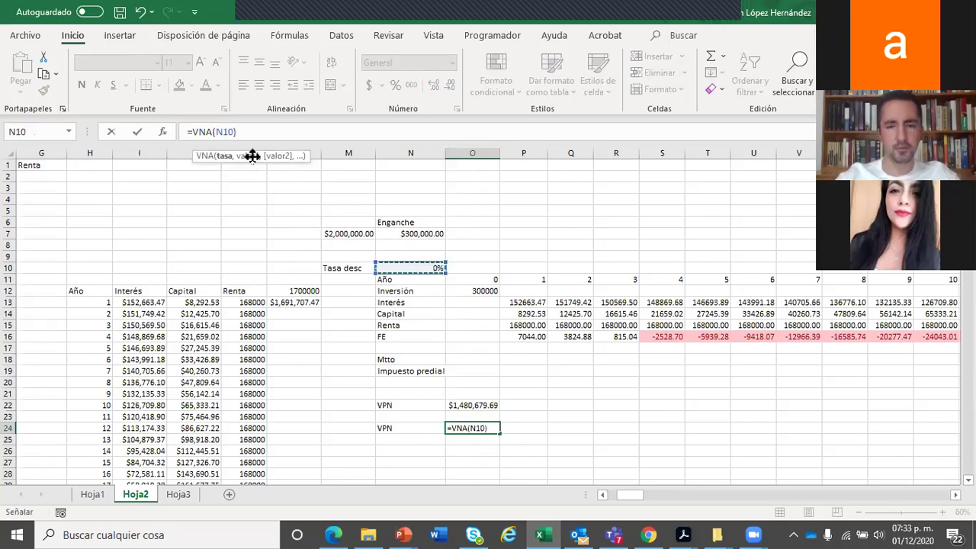
pyautogui.write(',')
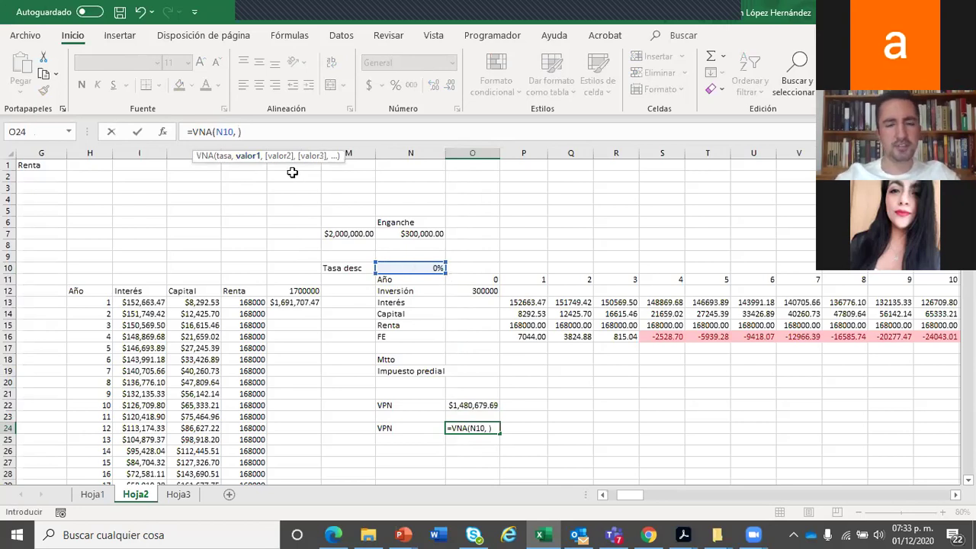
pyautogui.moveTo(528, 326); pyautogui.dragTo(500, 340)
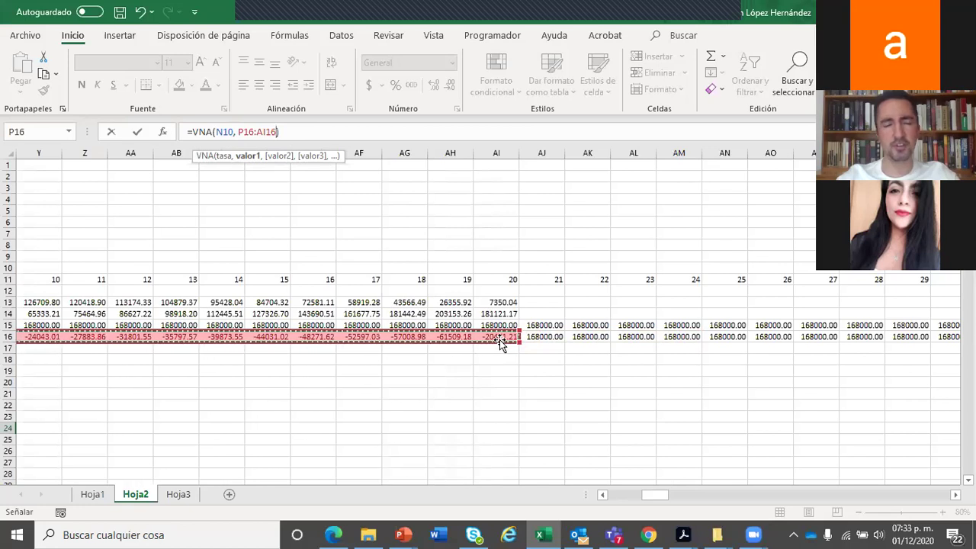
pyautogui.press('Return')
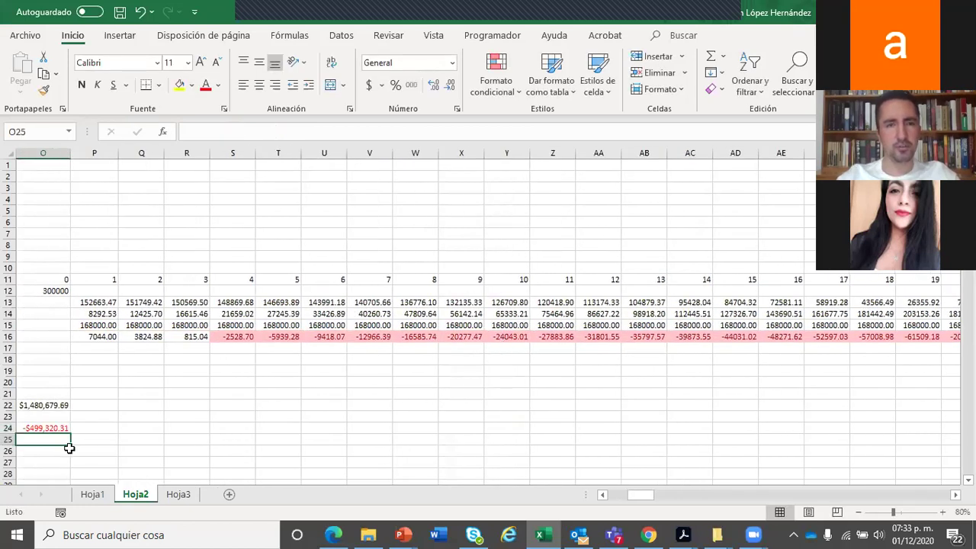
pyautogui.moveTo(67, 450); pyautogui.dragTo(77, 450)
pyautogui.moveTo(641, 499); pyautogui.dragTo(624, 498)
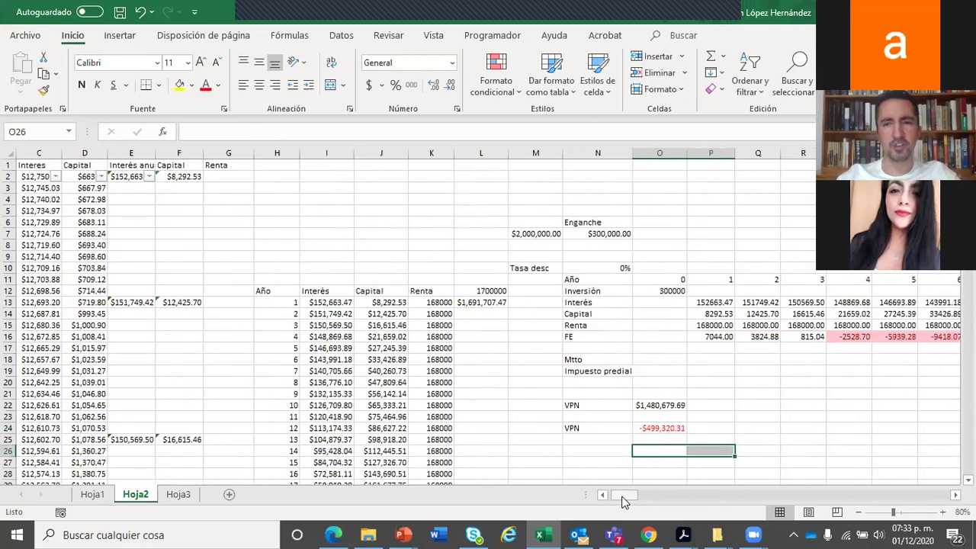
pyautogui.click(700, 461)
pyautogui.click(656, 428)
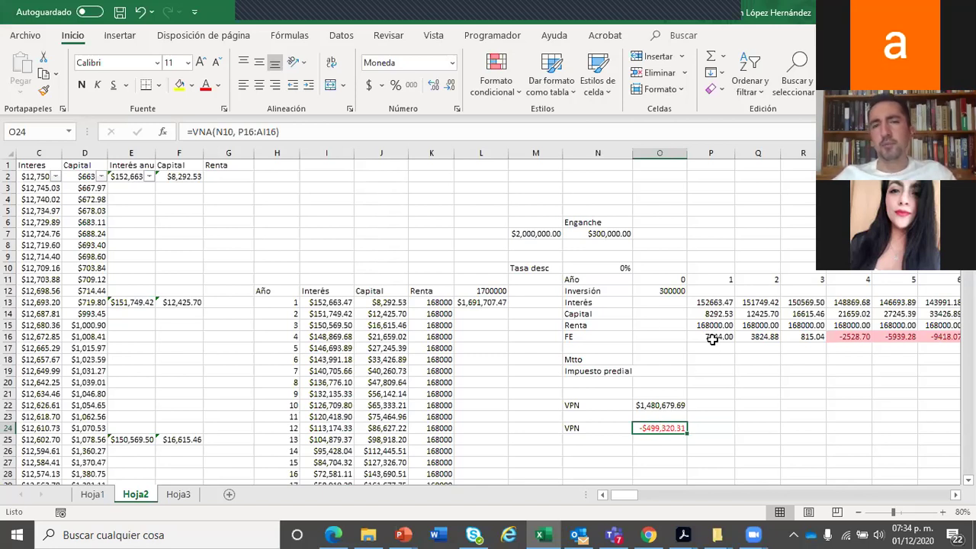
# Step: Insert a blank column L directly after the yearly Renta column
pyautogui.click(529, 341)
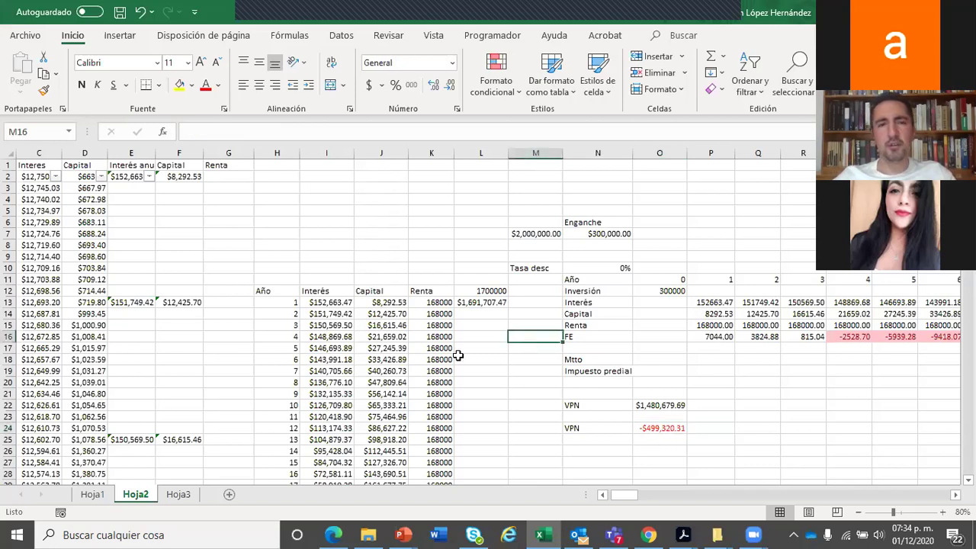
pyautogui.click(471, 148)
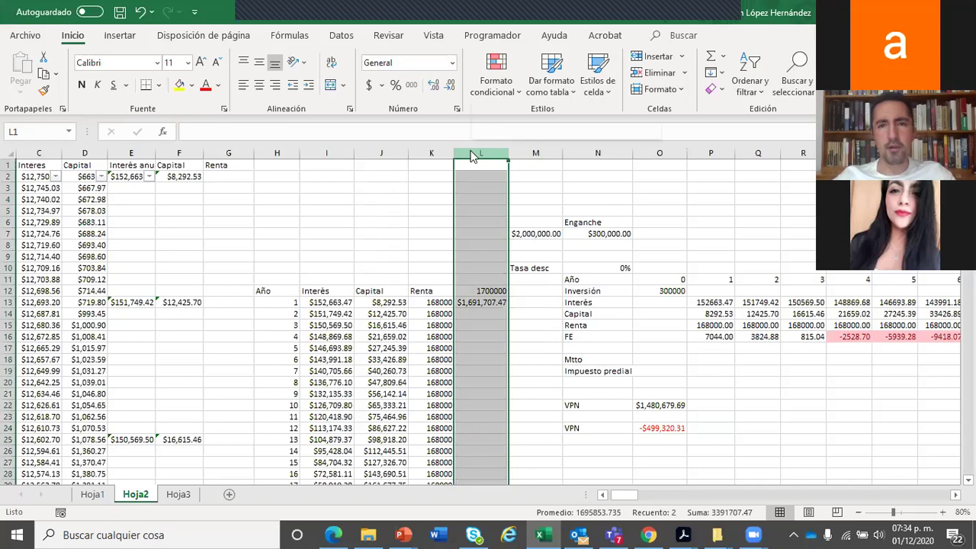
pyautogui.rightClick(471, 150)
pyautogui.click(527, 270)
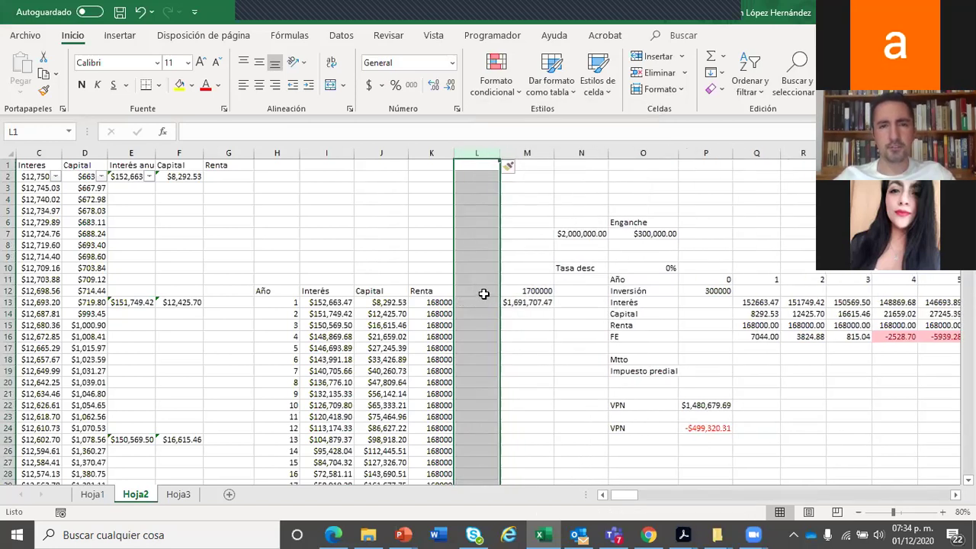
# Step: Add the header Mensualidad in L12 and widen column L to fit it
pyautogui.click(484, 293)
pyautogui.write('Mne')
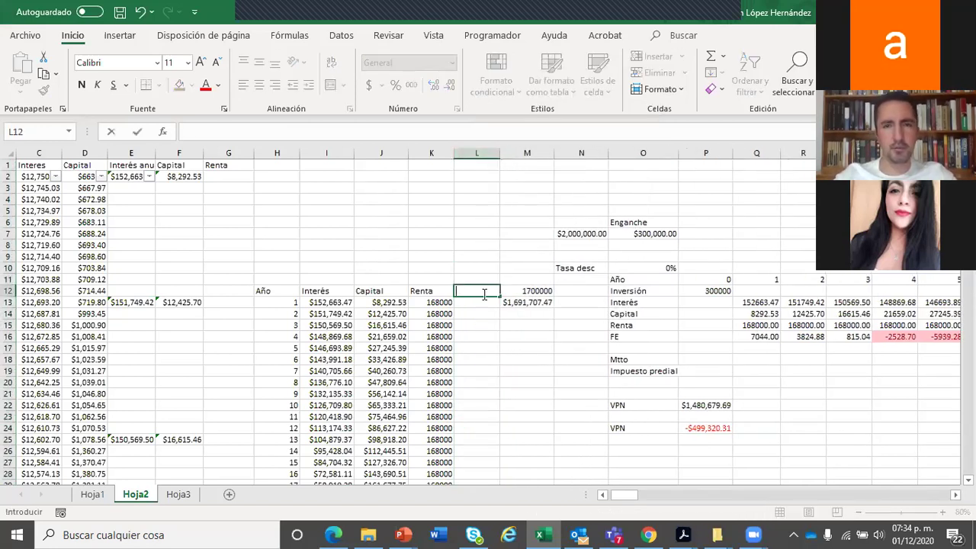
pyautogui.press('BackSpace')
pyautogui.press('BackSpace')
pyautogui.write('ensualidad')
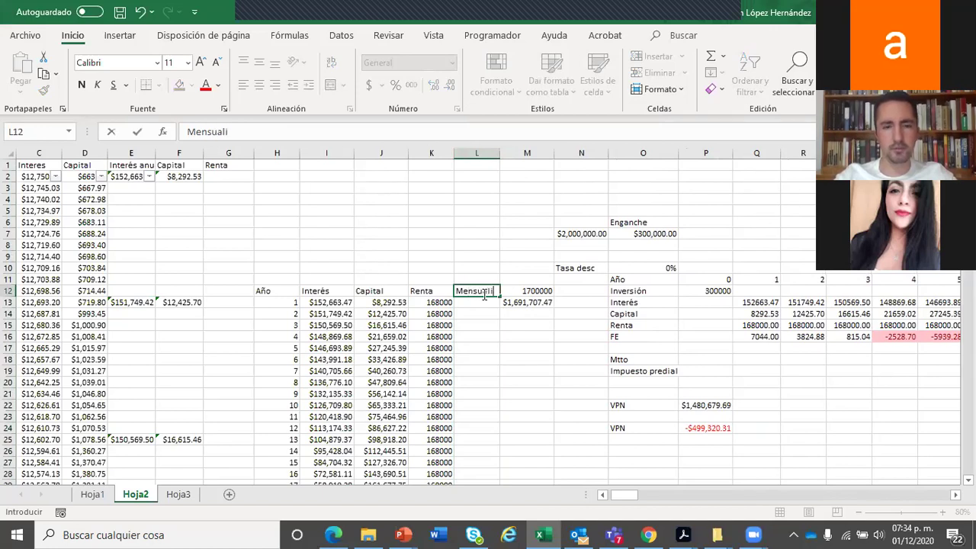
pyautogui.press('Return')
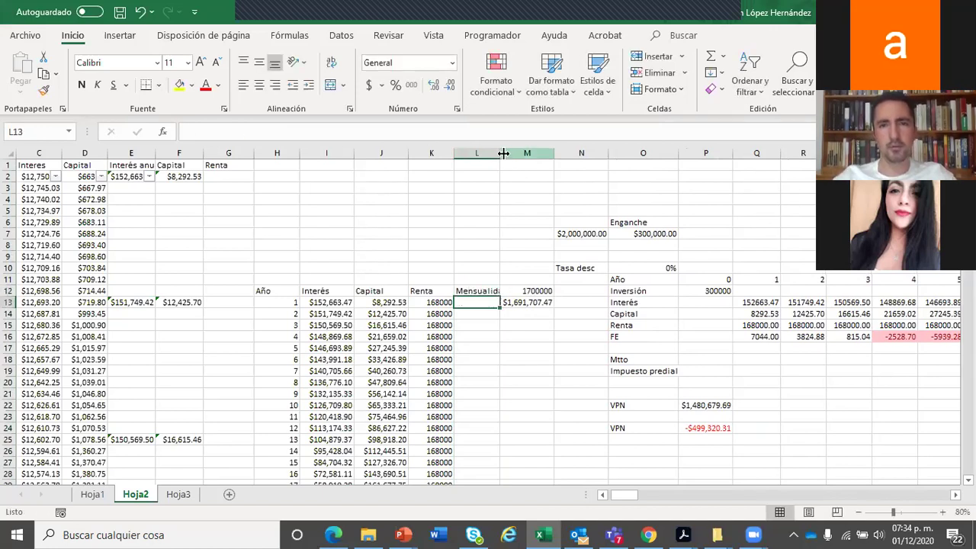
pyautogui.doubleClick(501, 154)
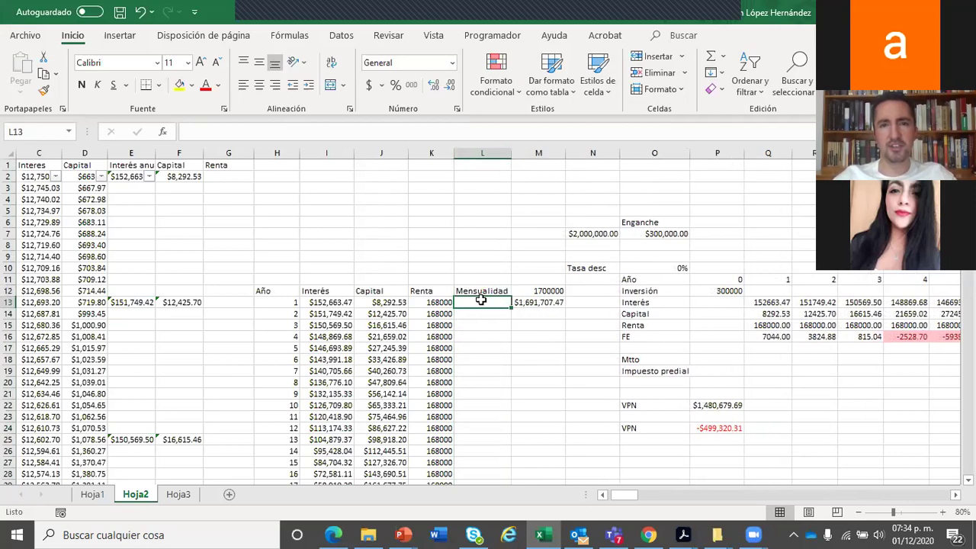
# Step: Calculate the monthly payment in L13 with the formula =(I13+J13)/12, from the first year's interest and capital
pyautogui.write('=')
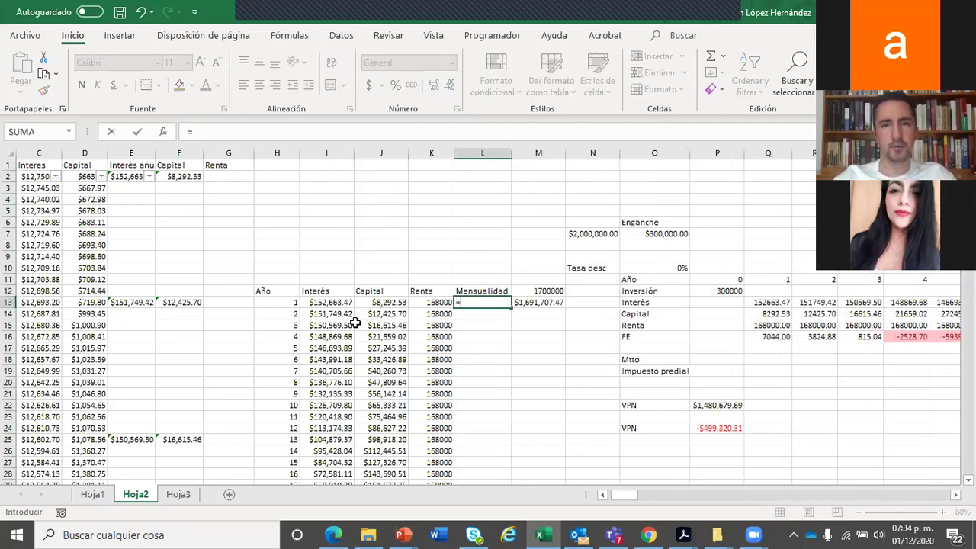
pyautogui.click(324, 306)
pyautogui.write('+')
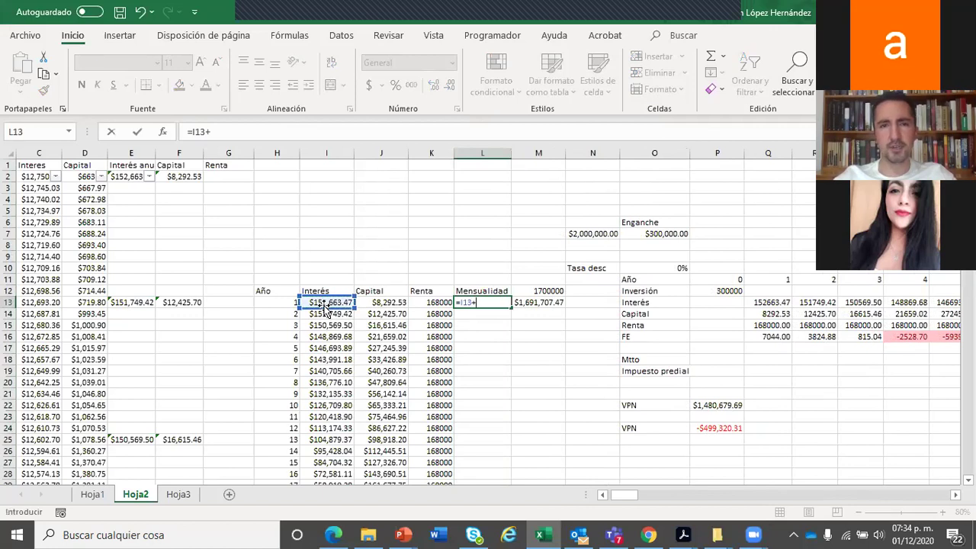
pyautogui.click(366, 306)
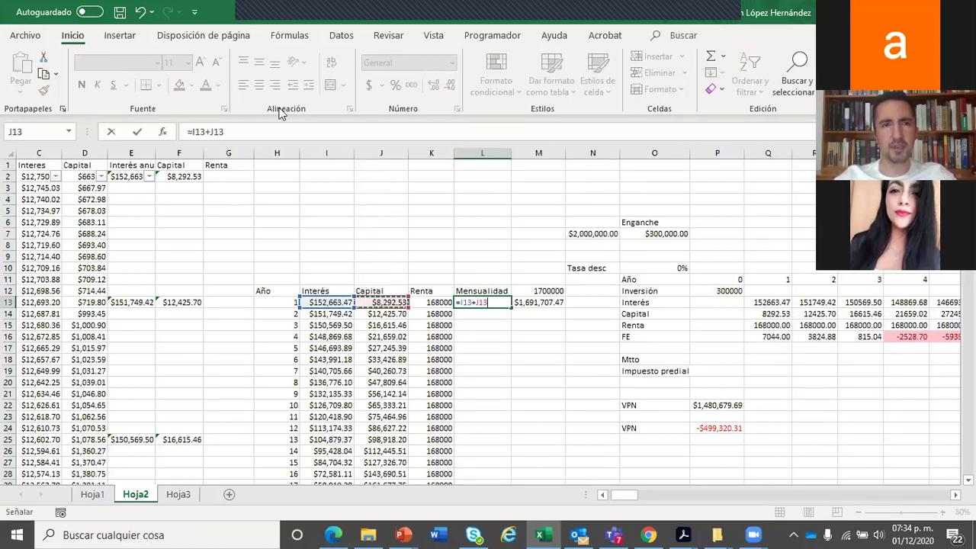
pyautogui.click(263, 131)
pyautogui.write(')')
pyautogui.press('Left')
pyautogui.press('Left')
pyautogui.press('Left')
pyautogui.press('Left')
pyautogui.press('Left')
pyautogui.press('Left')
pyautogui.press('Left')
pyautogui.press('Left')
pyautogui.write('((')
pyautogui.press('Right')
pyautogui.press('Right')
pyautogui.press('Right')
pyautogui.press('Right')
pyautogui.write('/2')
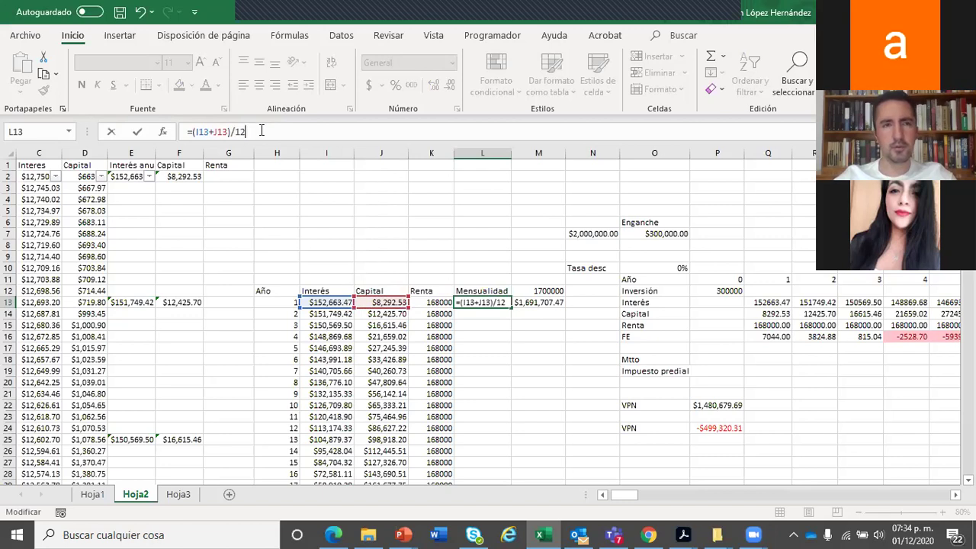
pyautogui.press('Return')
pyautogui.click(482, 296)
pyautogui.click(484, 313)
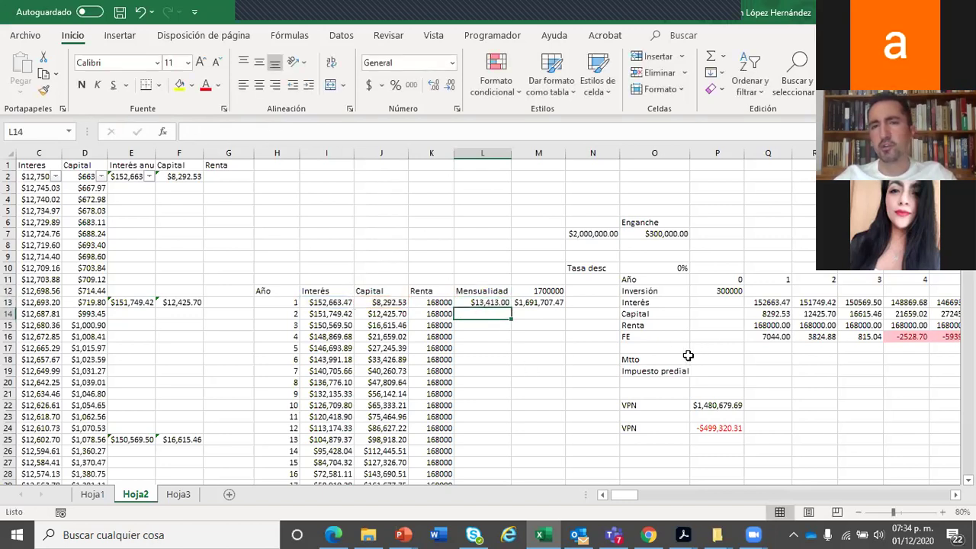
# Step: Compare the year 1 Renta formula in Q15 with the Mensualidad formula in L13, and review the FE row across the years
pyautogui.click(755, 326)
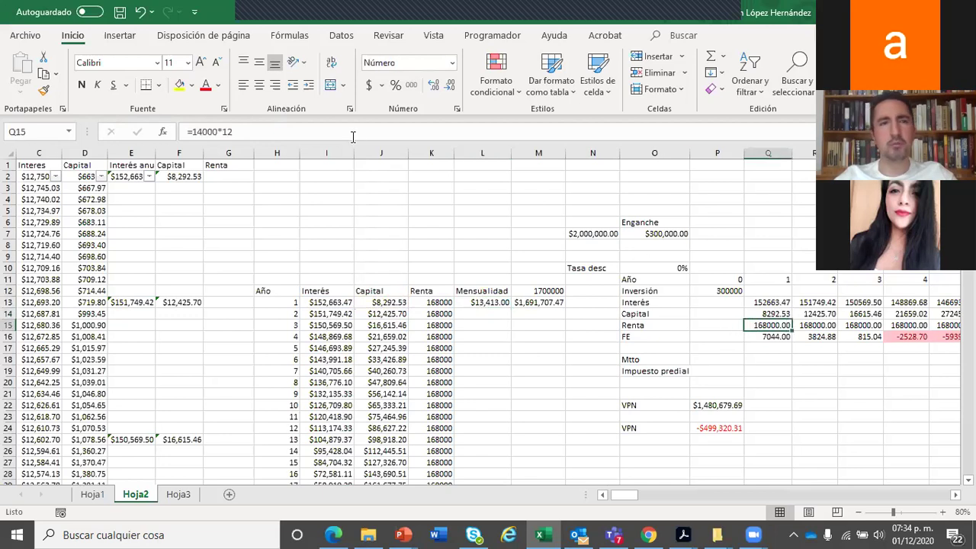
pyautogui.click(534, 379)
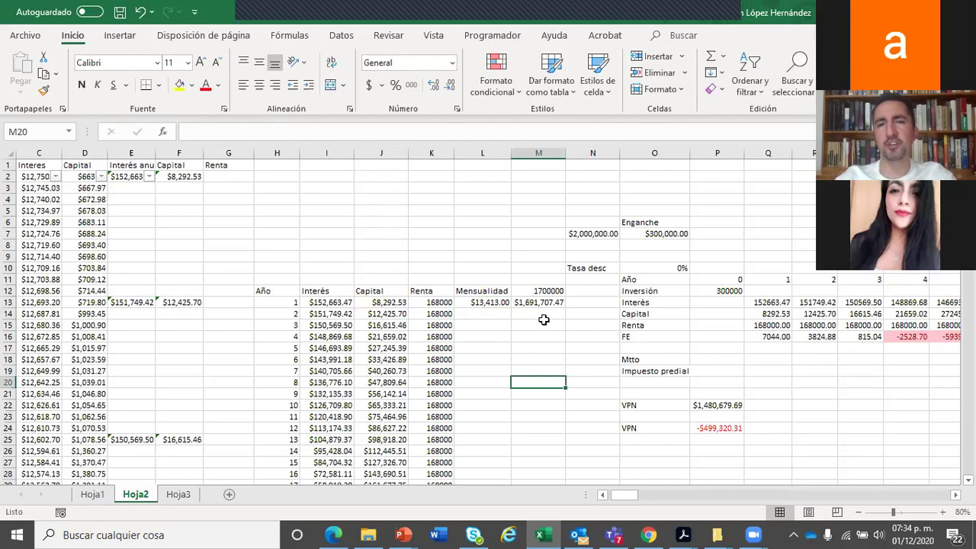
pyautogui.click(482, 302)
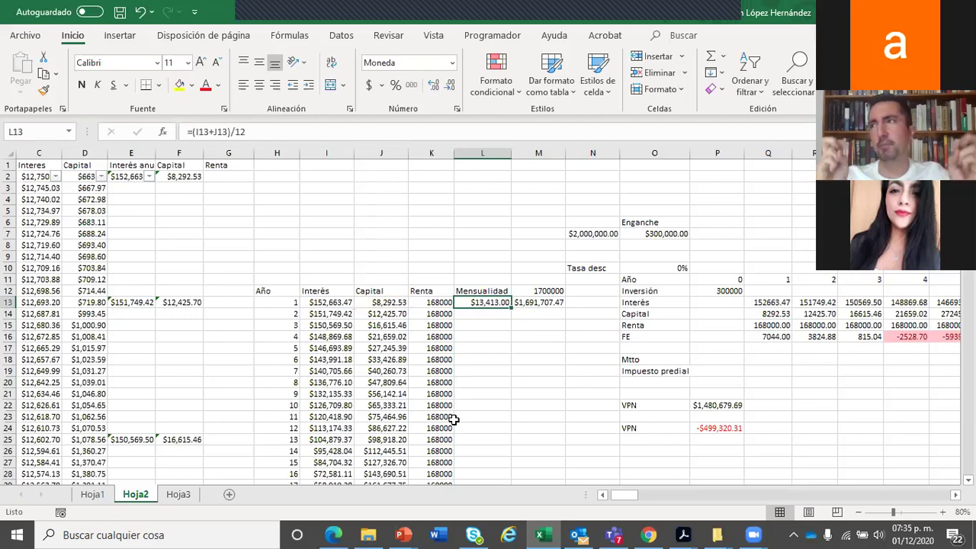
pyautogui.click(683, 442)
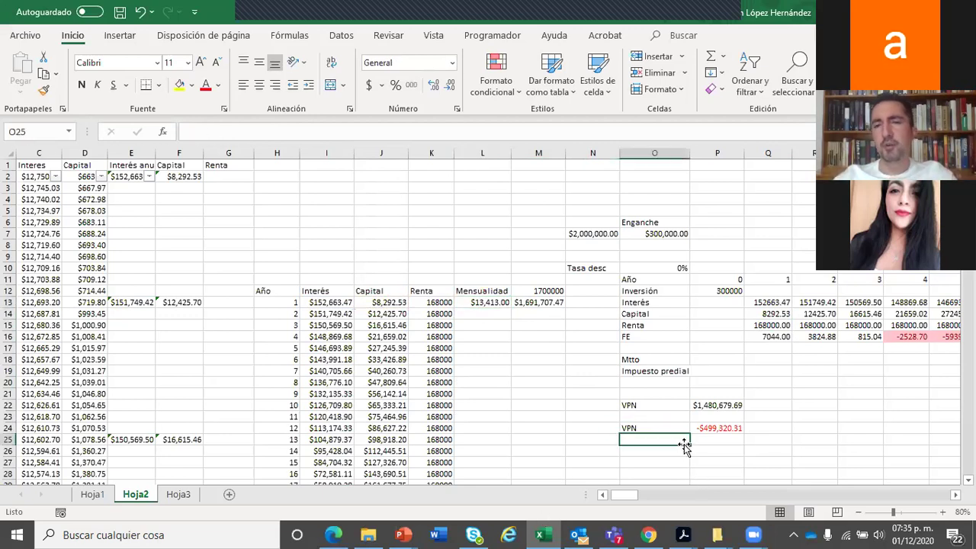
pyautogui.moveTo(621, 497)
pyautogui.mouseDown()
pyautogui.moveTo(633, 488)
pyautogui.moveTo(635, 541)
pyautogui.moveTo(632, 504)
pyautogui.mouseUp()
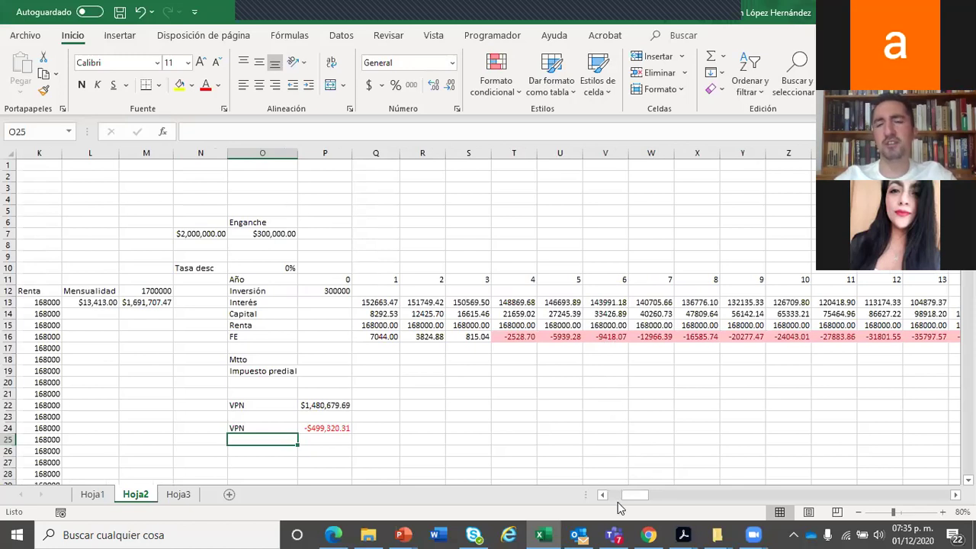
pyautogui.moveTo(632, 498); pyautogui.dragTo(633, 484)
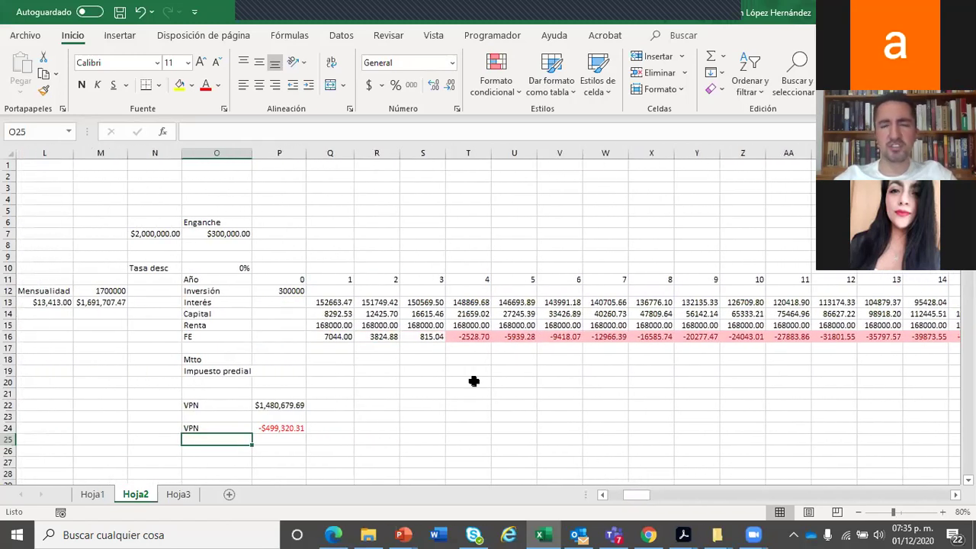
# Step: Compare the VPN formula in P24 with the one in P22, checking the cell ranges that P22 references
pyautogui.click(267, 438)
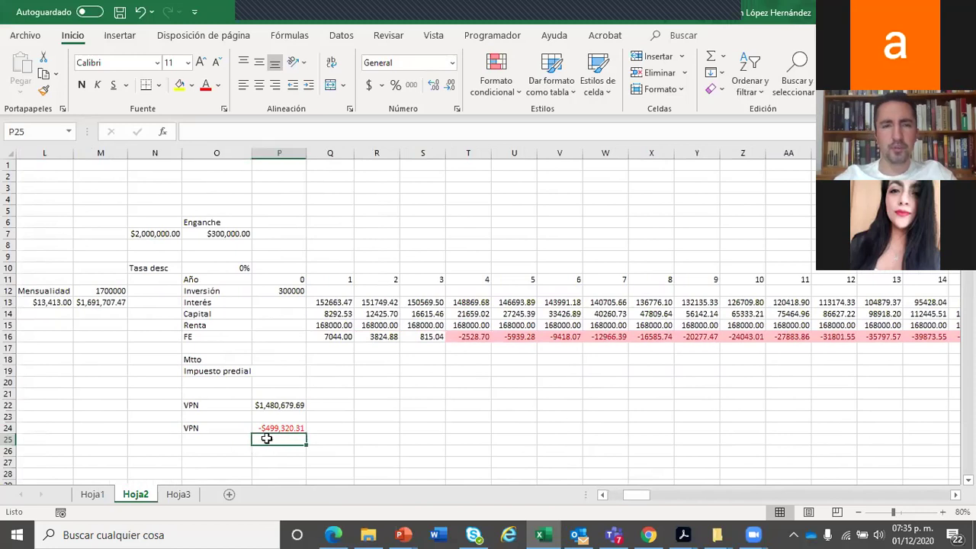
pyautogui.click(270, 430)
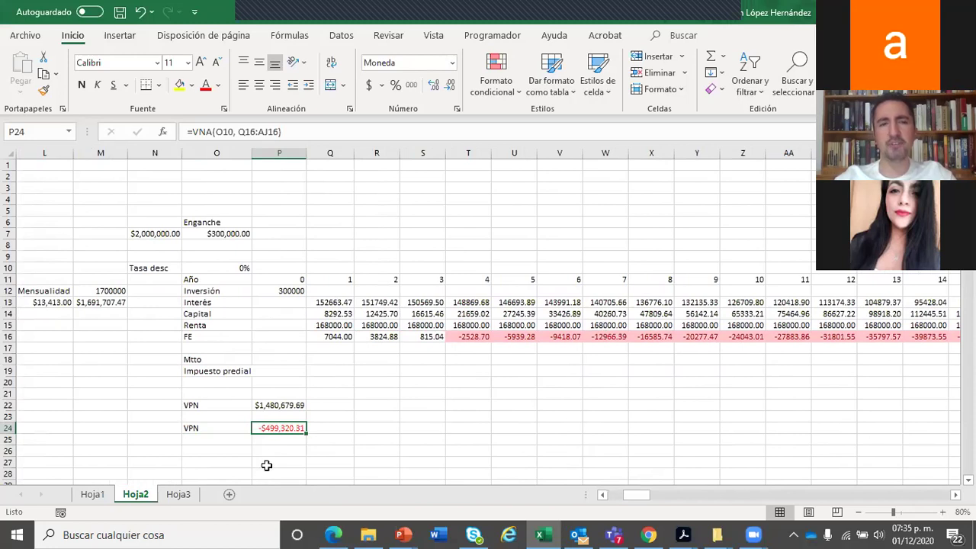
pyautogui.click(275, 440)
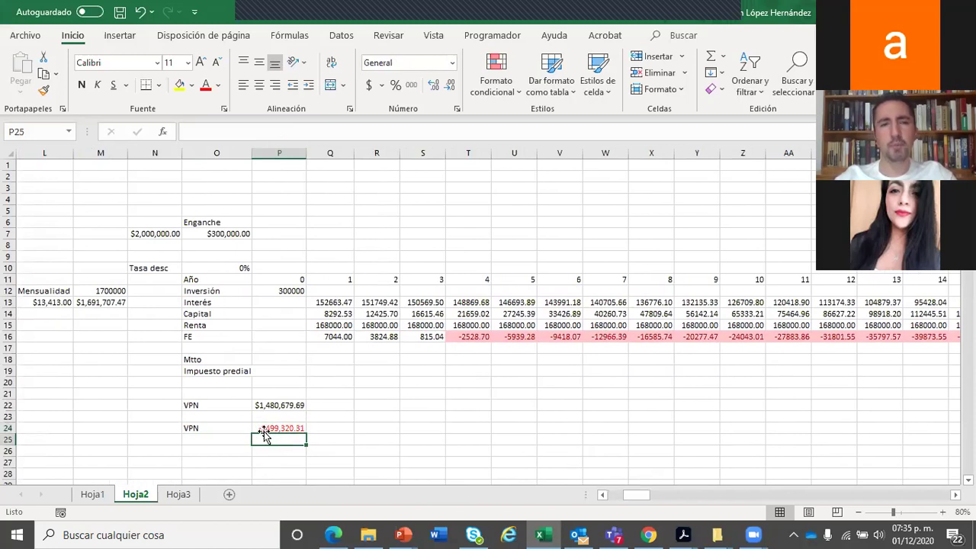
pyautogui.click(275, 406)
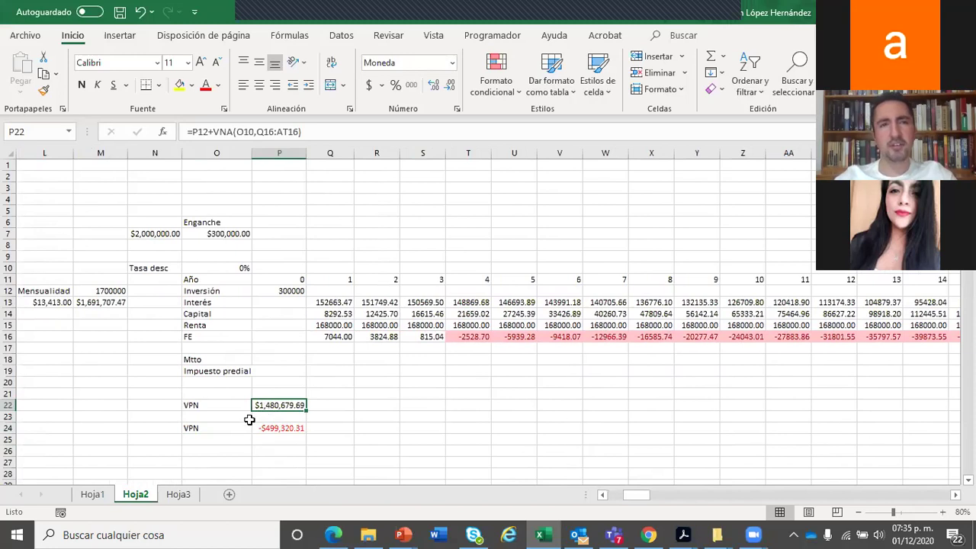
pyautogui.click(315, 131)
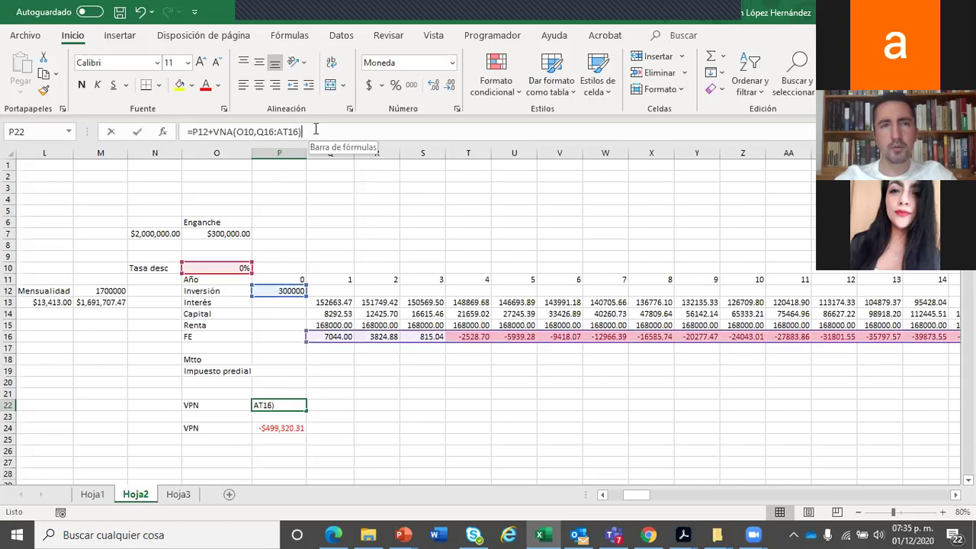
pyautogui.click(332, 402)
pyautogui.click(285, 405)
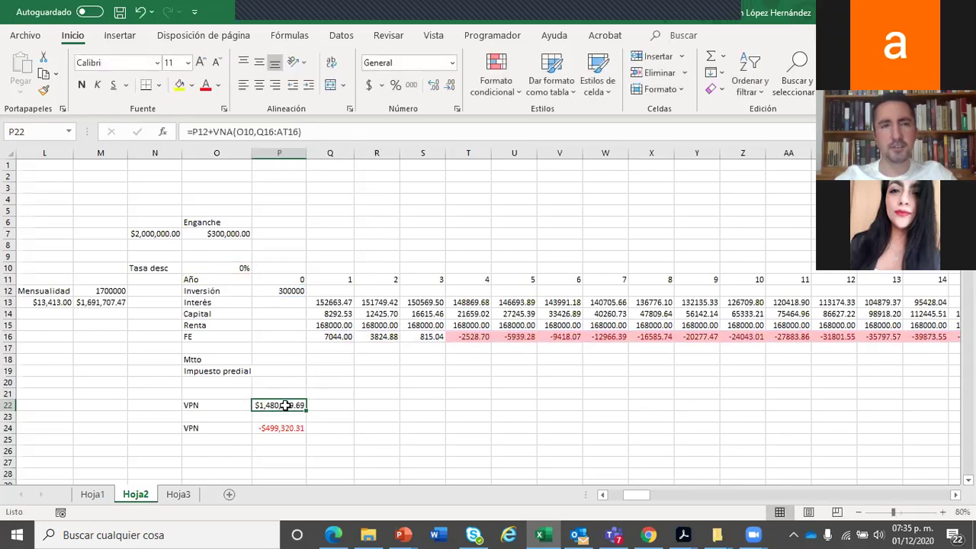
# Step: Remove the added investment term from the VPN formula in P22, leaving =VNA(O10,Q16:AT16)
pyautogui.click(213, 133)
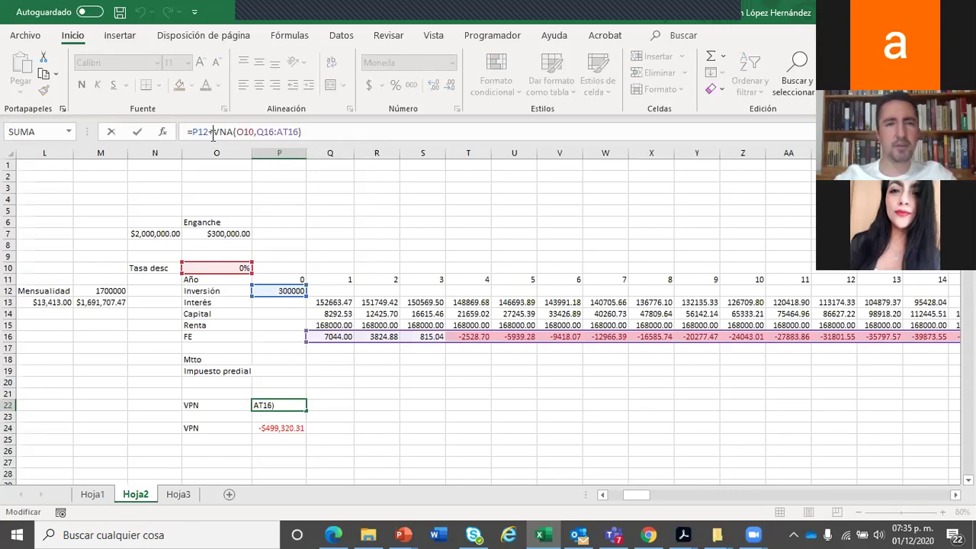
pyautogui.press('BackSpace')
pyautogui.press('BackSpace')
pyautogui.press('BackSpace')
pyautogui.press('BackSpace')
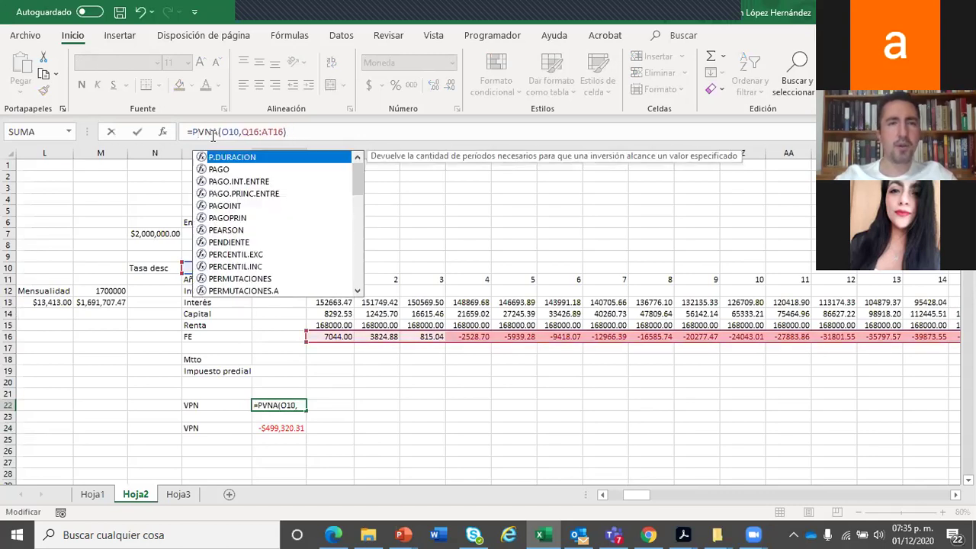
pyautogui.press('Return')
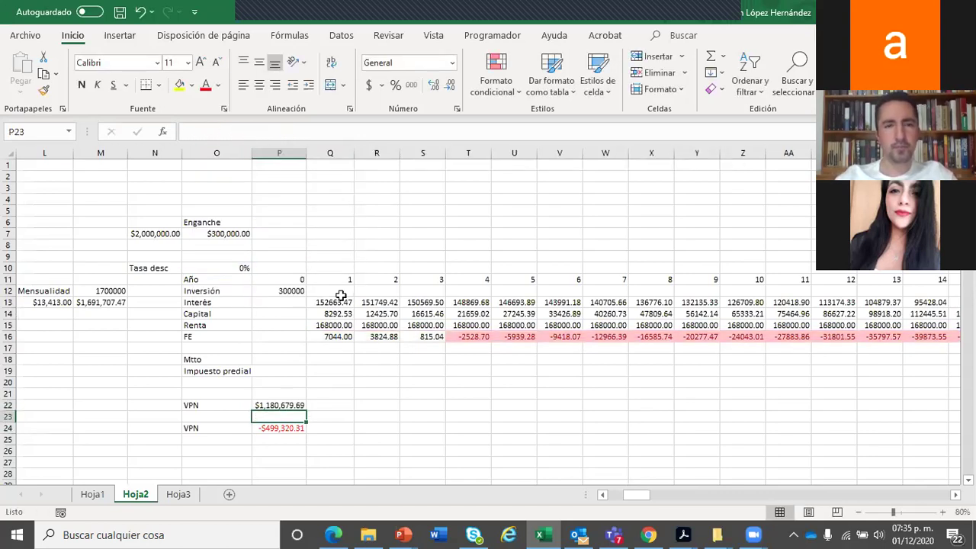
pyautogui.click(279, 406)
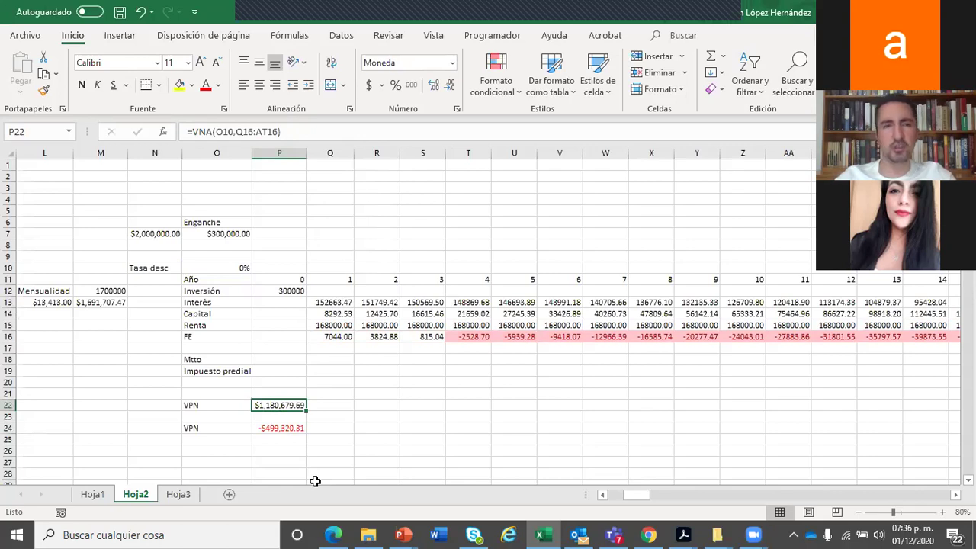
# Step: Switch to the PowerPoint slide show and advance to the Valor Presente Neto slide with the VPN formula
pyautogui.click(417, 526)
pyautogui.click(465, 435)
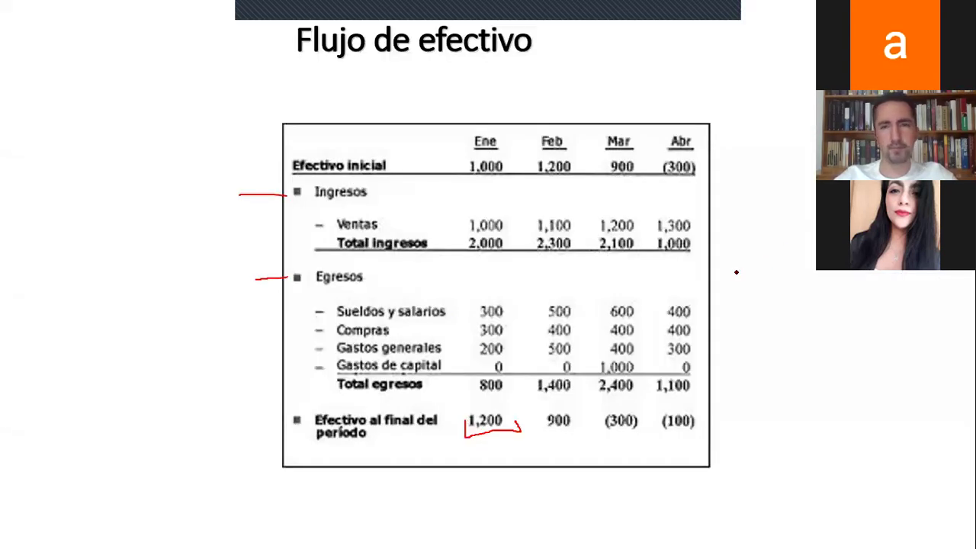
pyautogui.press('Right')
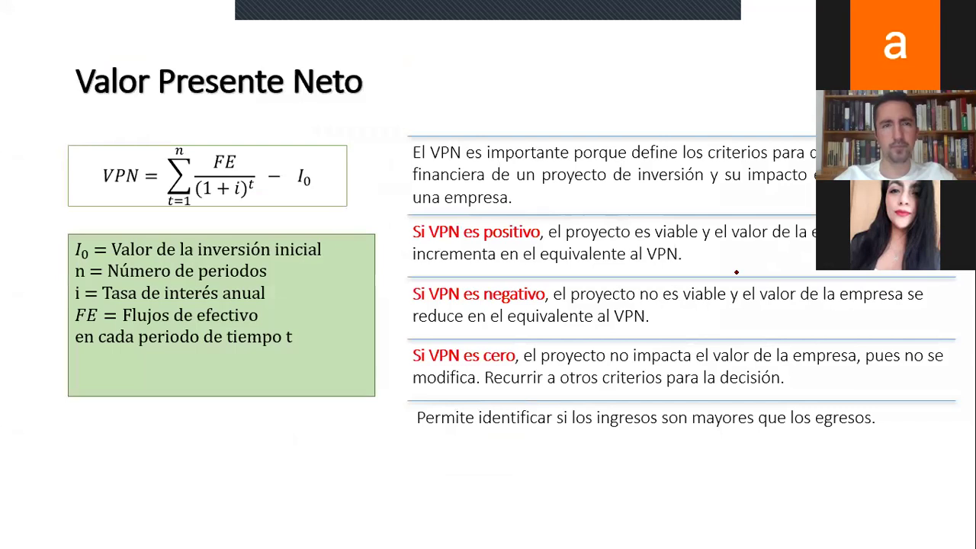
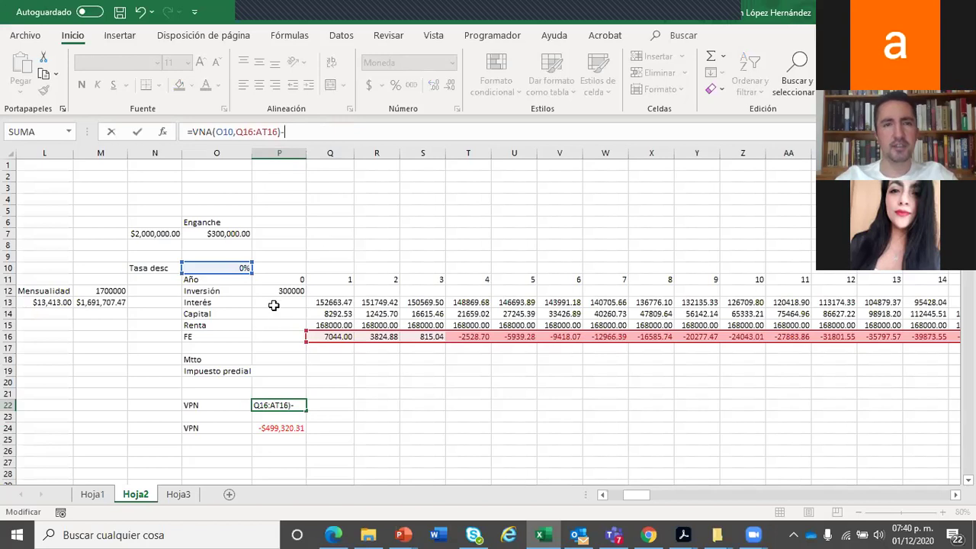
# Step: Subtract the initial investment in the P22 VPN formula, making it =VNA(O10,Q16:AT16)-P12
pyautogui.click(278, 290)
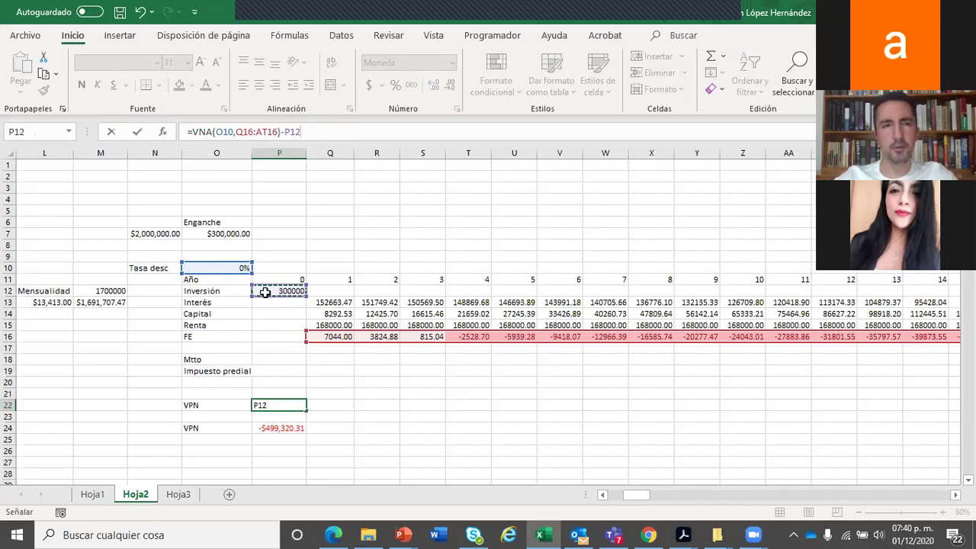
pyautogui.press('Return')
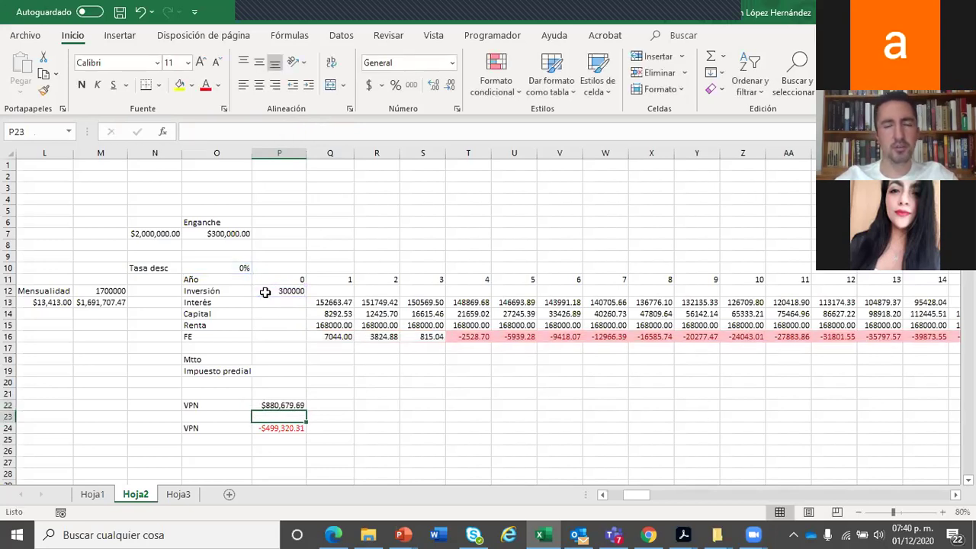
pyautogui.click(286, 406)
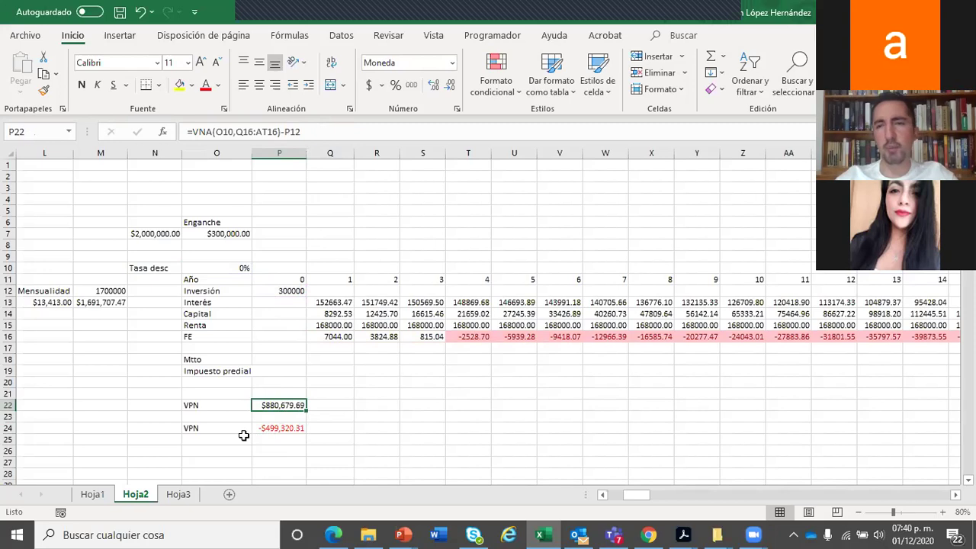
# Step: Shorten the cash flow range in the P22 VPN formula to Q16:AJ16, ending at year 20, and compare with P24
pyautogui.click(376, 131)
pyautogui.moveTo(615, 495); pyautogui.dragTo(651, 496)
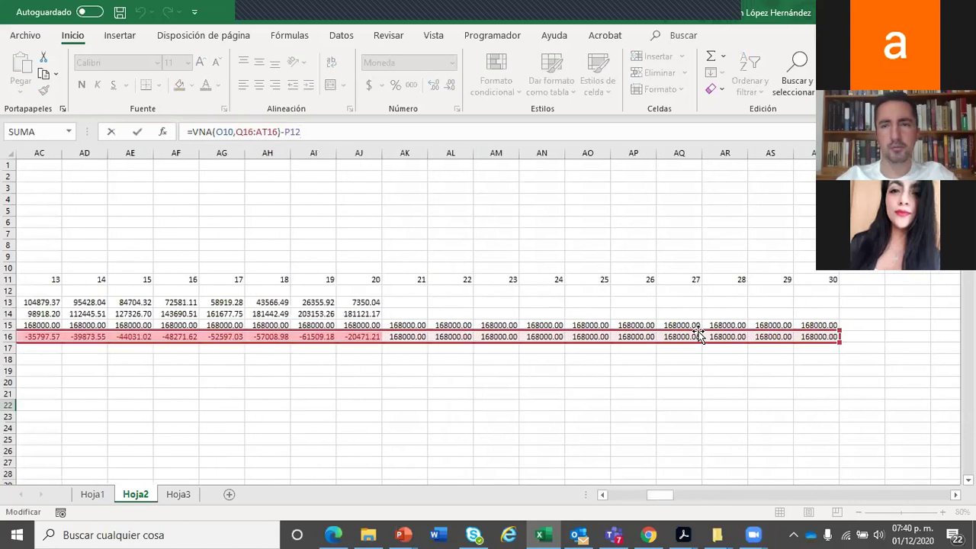
pyautogui.moveTo(840, 342); pyautogui.dragTo(382, 342)
pyautogui.click(375, 393)
pyautogui.moveTo(665, 495); pyautogui.dragTo(641, 500)
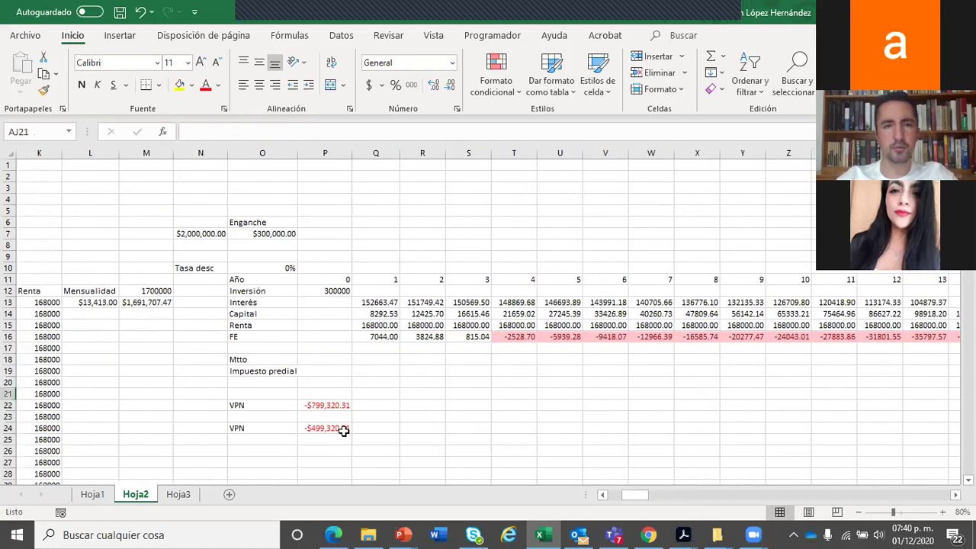
pyautogui.click(316, 428)
pyautogui.click(323, 404)
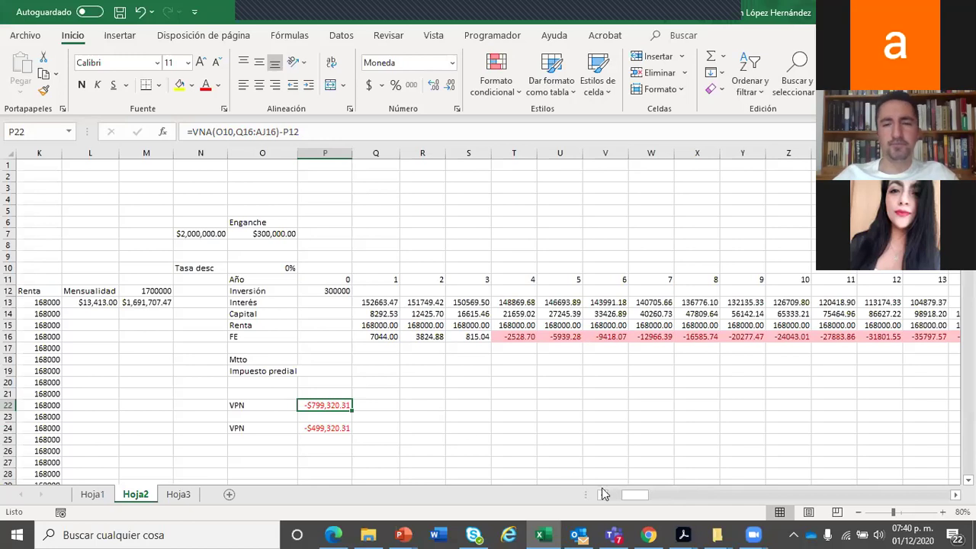
# Step: Extend the cash flow range in the P22 VPN formula to Q16:AT16, through year 30
pyautogui.moveTo(630, 497)
pyautogui.mouseDown()
pyautogui.moveTo(661, 483)
pyautogui.moveTo(632, 481)
pyautogui.mouseUp()
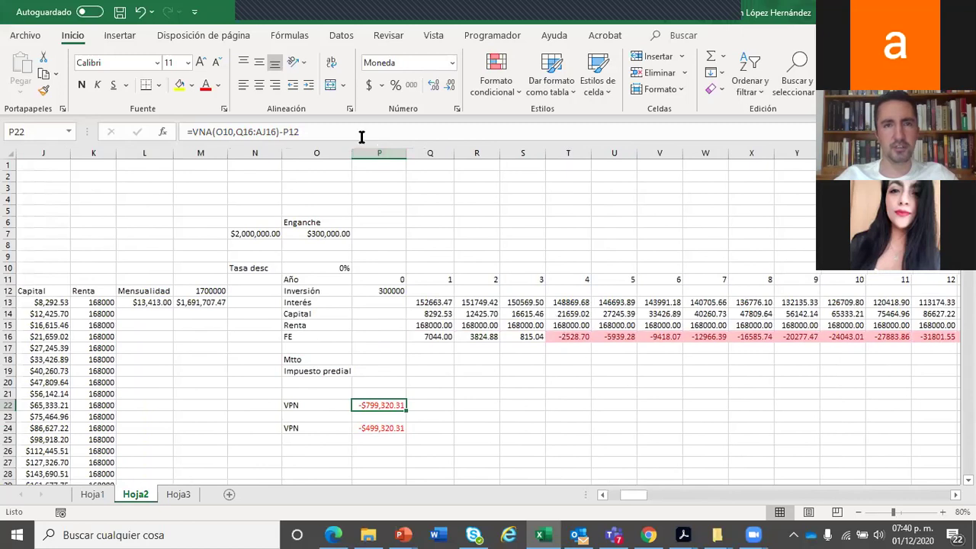
pyautogui.press('F2')
pyautogui.moveTo(632, 494); pyautogui.dragTo(655, 493)
pyautogui.moveTo(659, 339); pyautogui.dragTo(301, 334)
pyautogui.press('Return')
# Step: Return to the VPN section and review the formula in P22
pyautogui.click(152, 387)
pyautogui.press('Left')
pyautogui.press('Left')
pyautogui.press('Left')
pyautogui.press('Left')
pyautogui.press('Left')
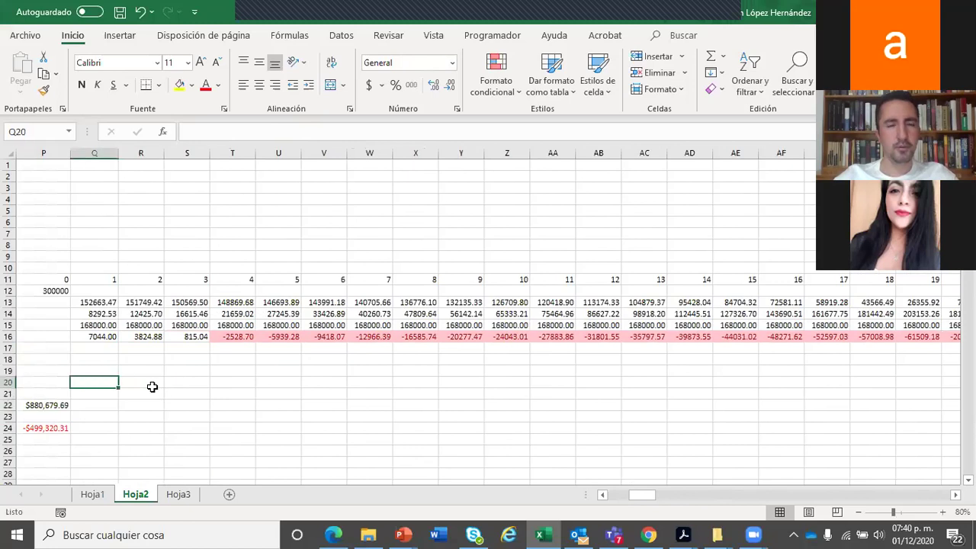
pyautogui.press('Down')
pyautogui.press('Down')
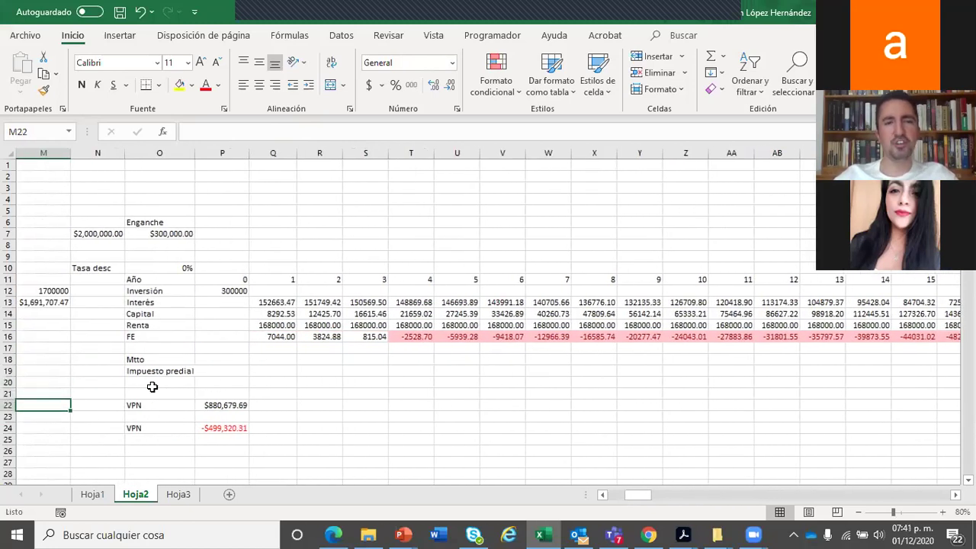
pyautogui.press('Right')
pyautogui.press('Right')
pyautogui.press('Right')
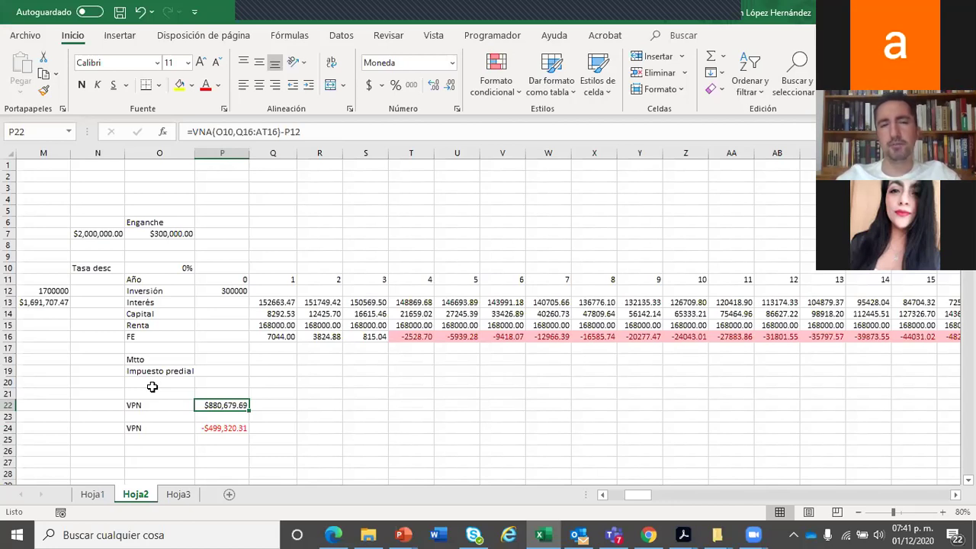
pyautogui.click(272, 407)
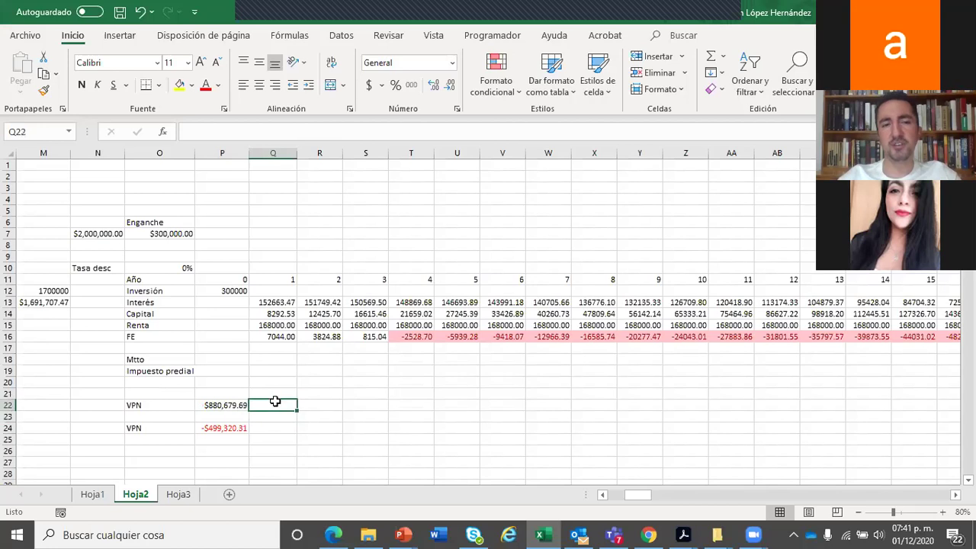
pyautogui.click(223, 418)
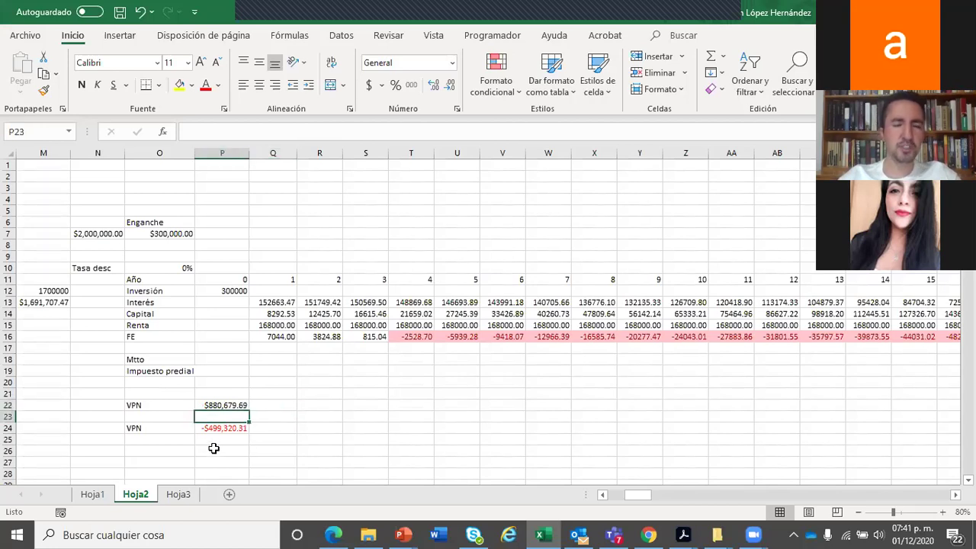
pyautogui.click(259, 417)
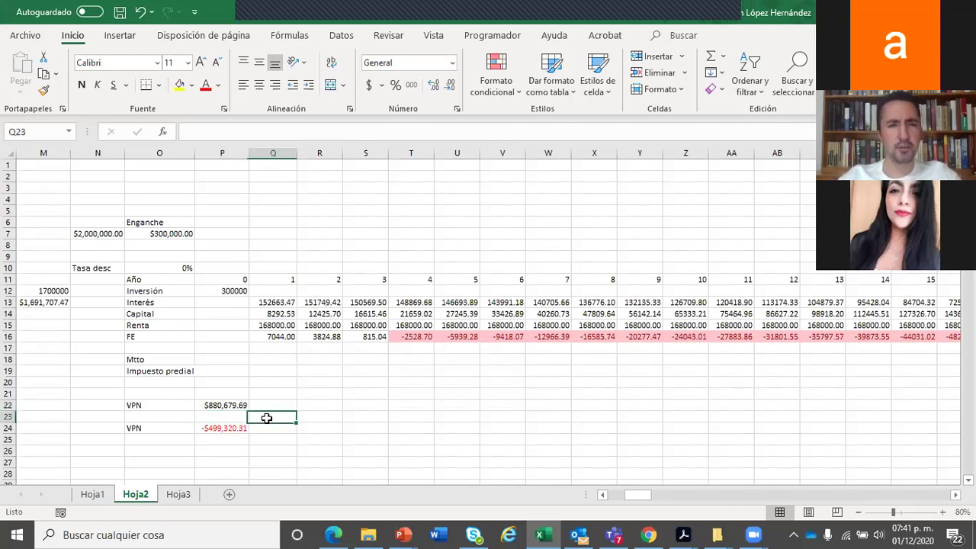
pyautogui.click(221, 417)
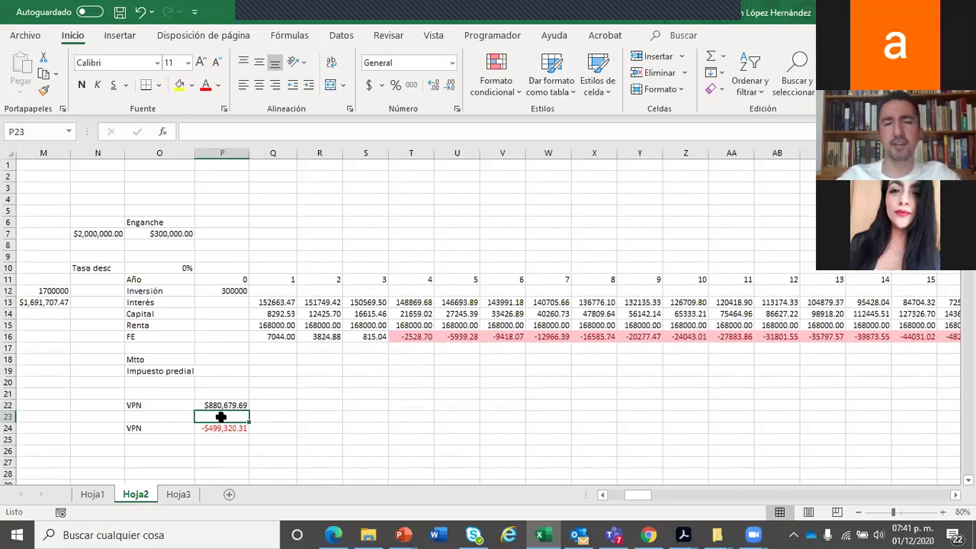
pyautogui.click(227, 406)
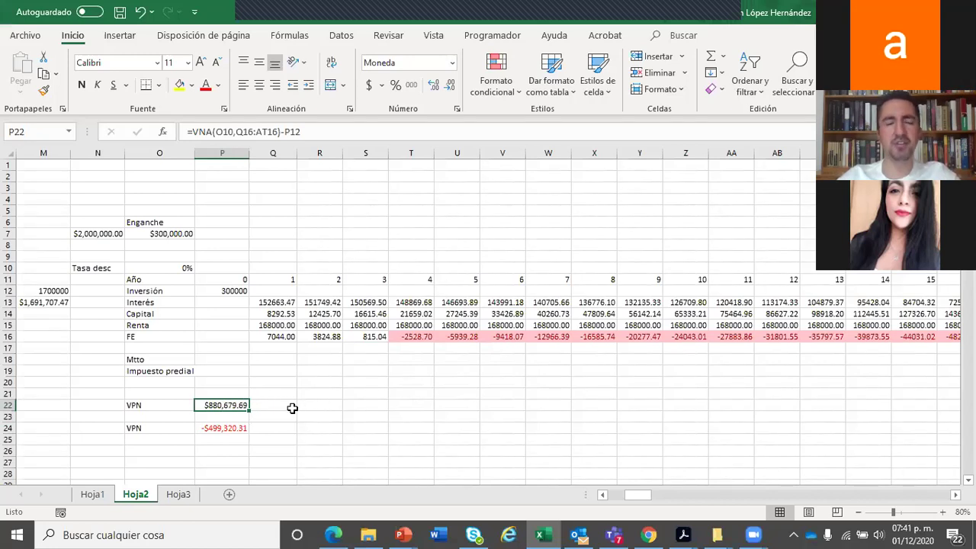
pyautogui.click(263, 400)
pyautogui.click(228, 418)
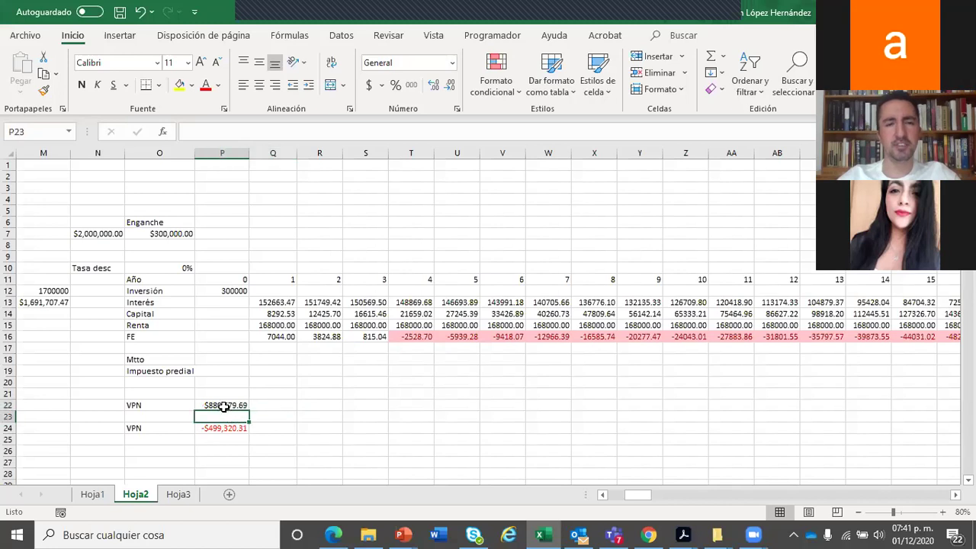
pyautogui.click(224, 406)
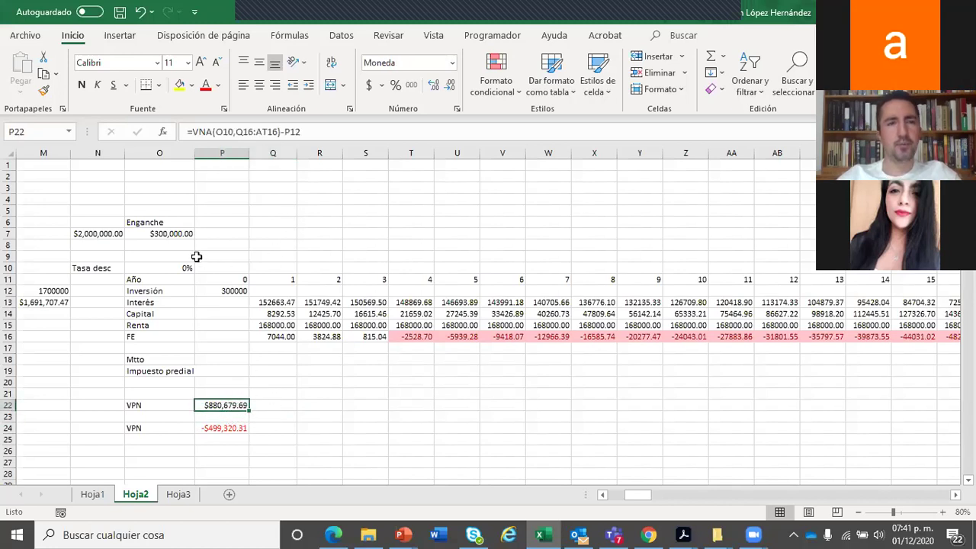
# Step: Set the Tasa desc discount rate in O10 to 2.5% and check the two VPN results in P22 and P24
pyautogui.click(170, 270)
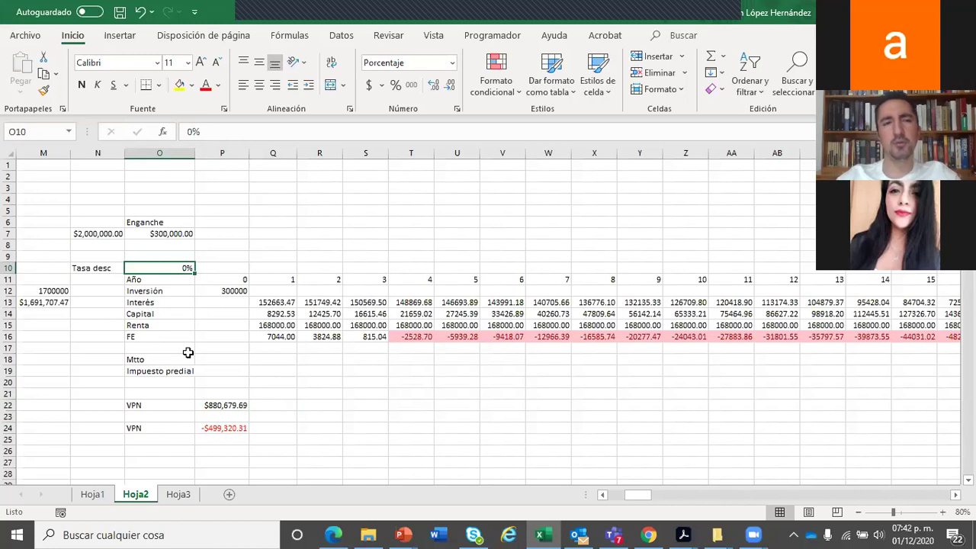
pyautogui.click(194, 133)
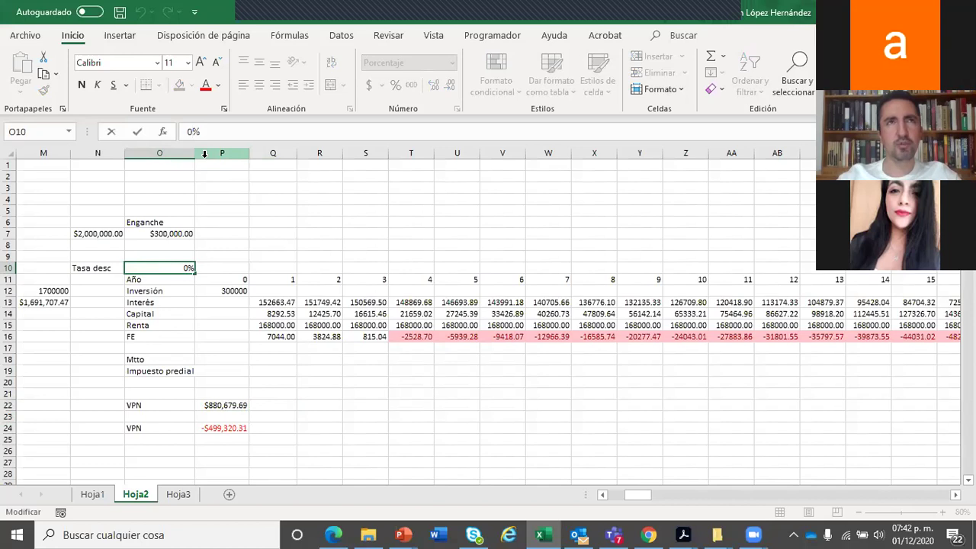
pyautogui.press('BackSpace')
pyautogui.write('2.5')
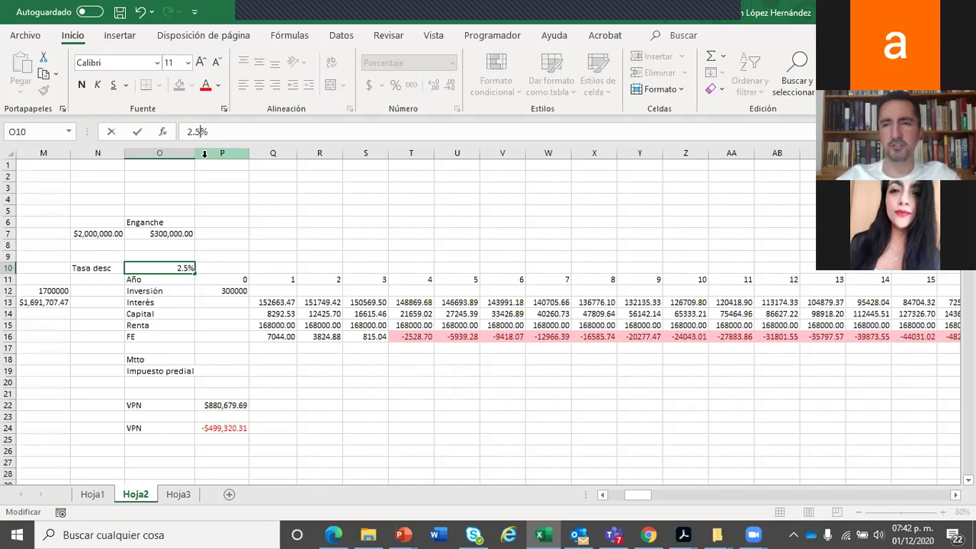
pyautogui.press('Return')
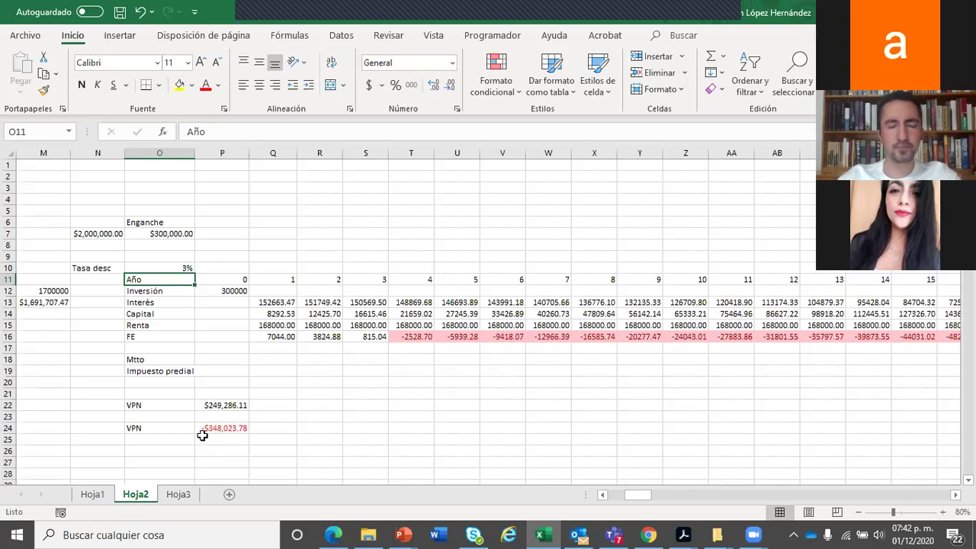
pyautogui.click(219, 406)
pyautogui.click(220, 430)
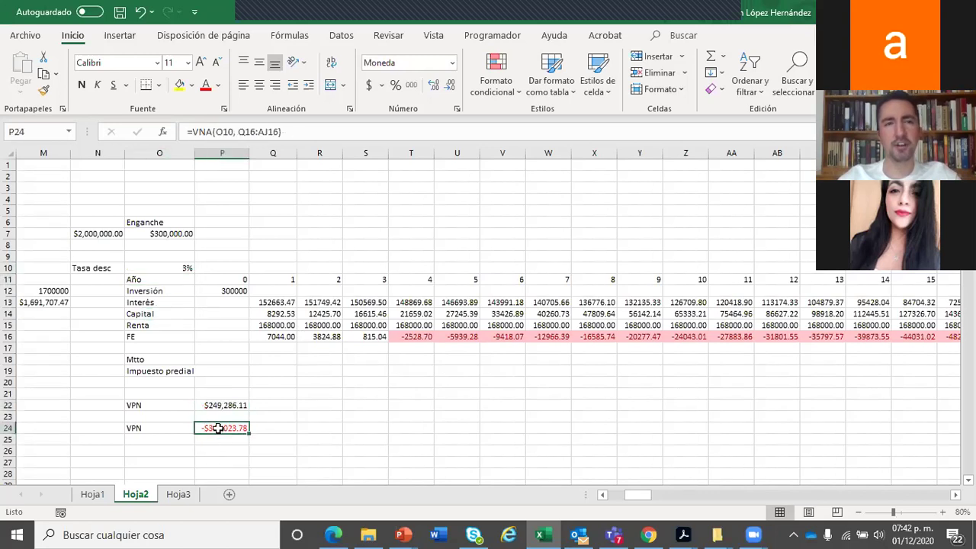
# Step: Delete the second VPN result in P24 together with its label in O24
pyautogui.press('Delete')
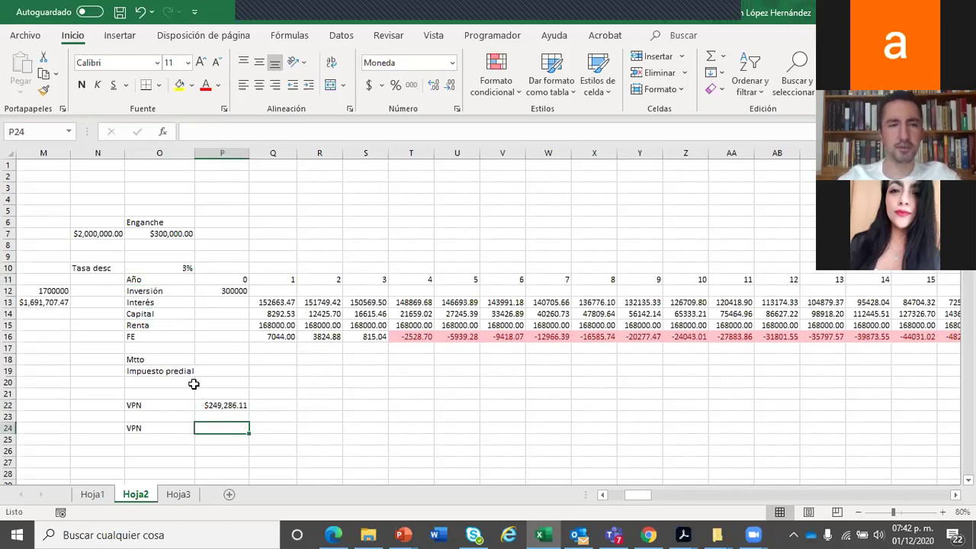
pyautogui.click(157, 425)
pyautogui.press('Delete')
pyautogui.click(206, 406)
pyautogui.click(208, 428)
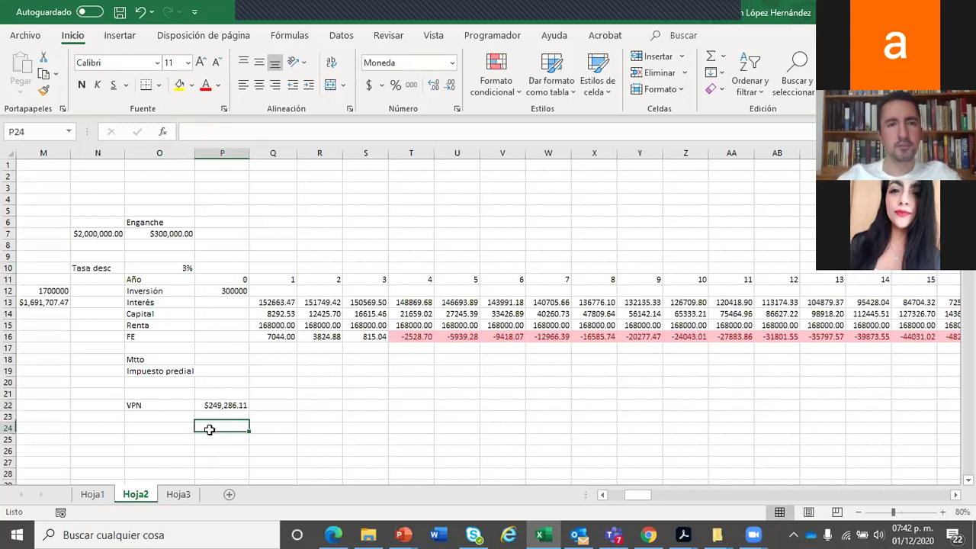
# Step: Review the Tasa desc discount rate in O10 and the remaining VPN formula in P22
pyautogui.click(164, 267)
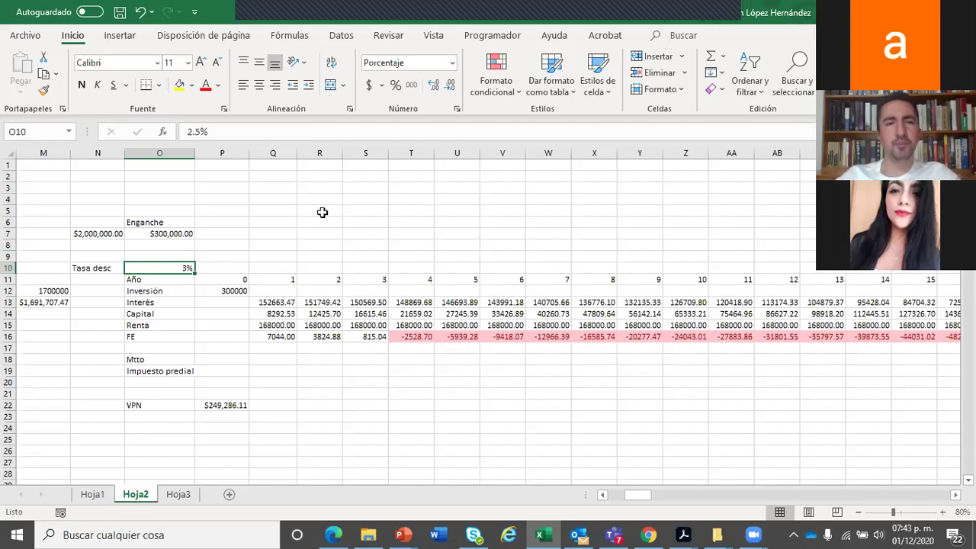
pyautogui.click(295, 222)
pyautogui.click(283, 212)
pyautogui.click(274, 196)
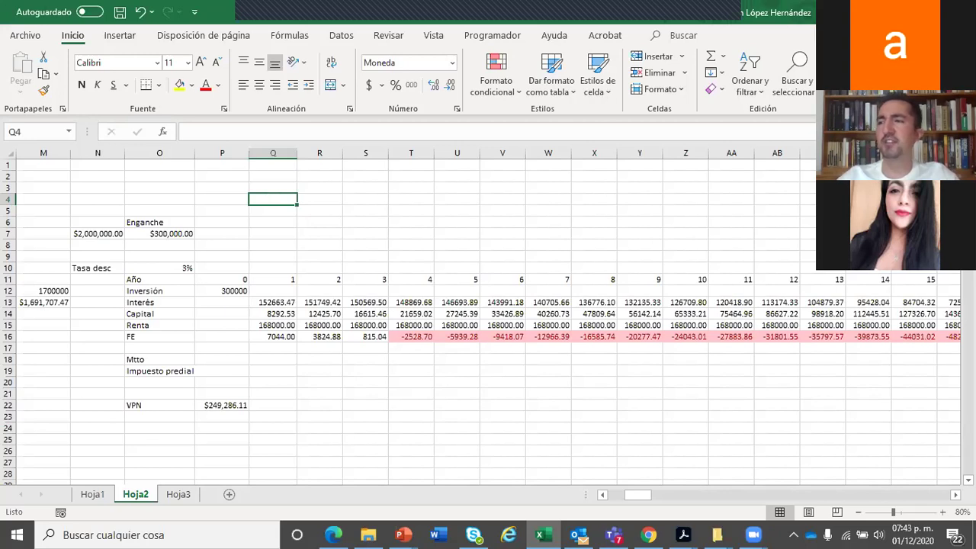
pyautogui.hotkey('alt', 'Tab')
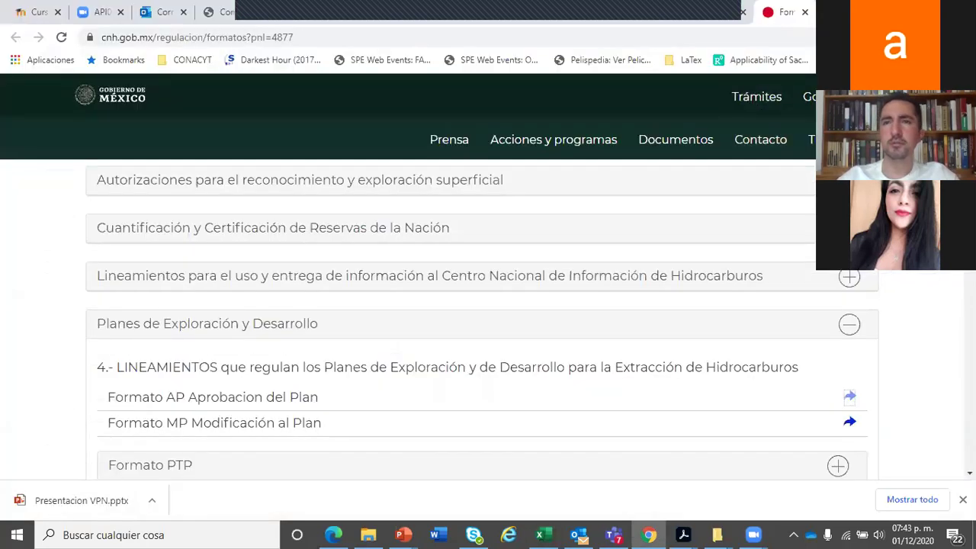
pyautogui.hotkey('alt', 'Tab')
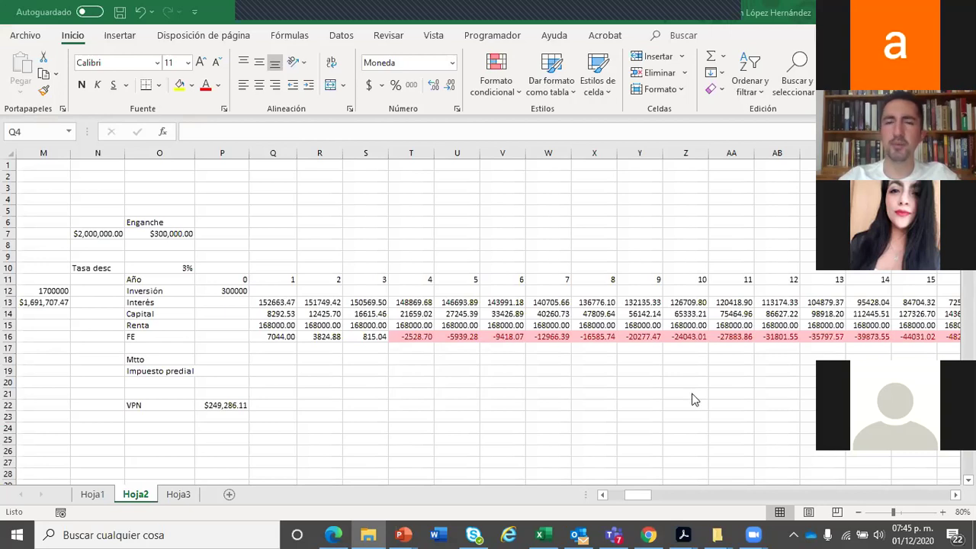
pyautogui.click(167, 268)
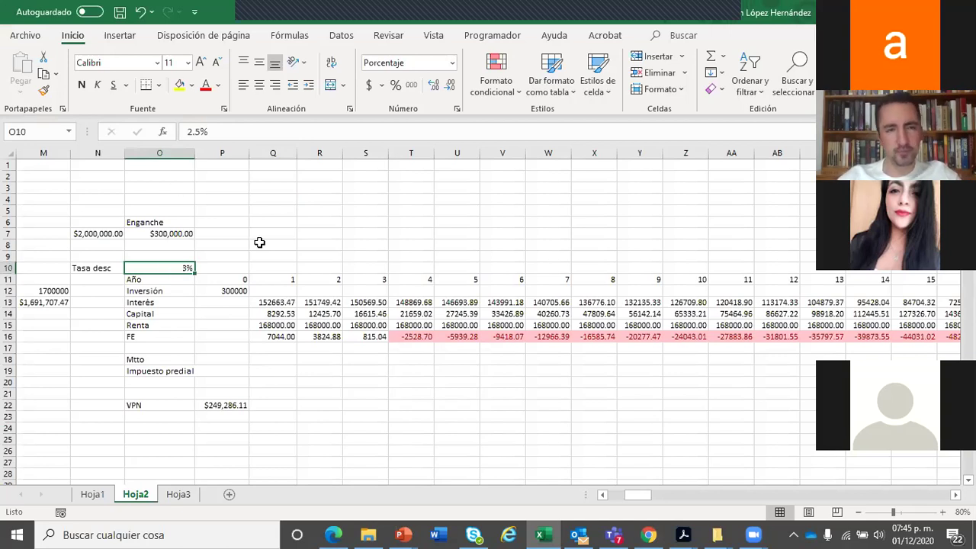
pyautogui.click(272, 439)
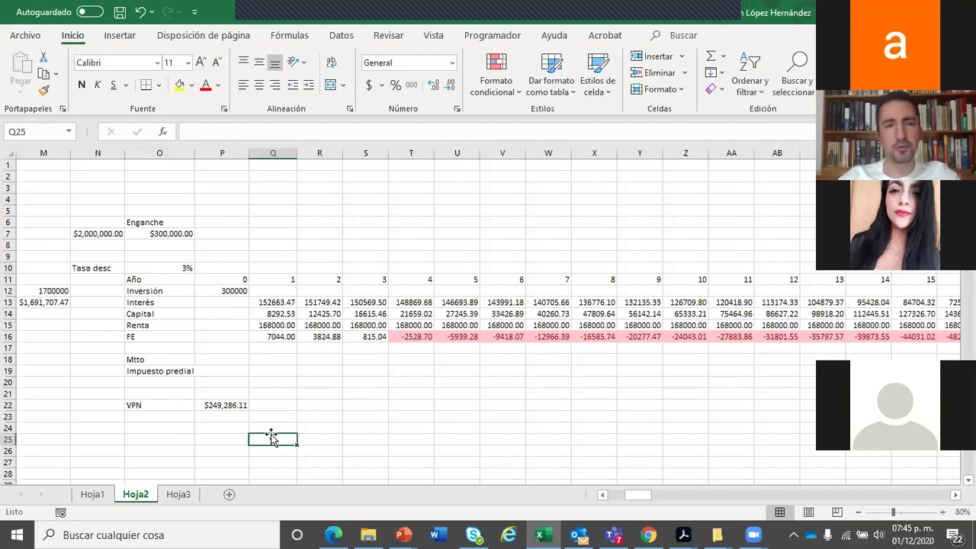
pyautogui.click(218, 409)
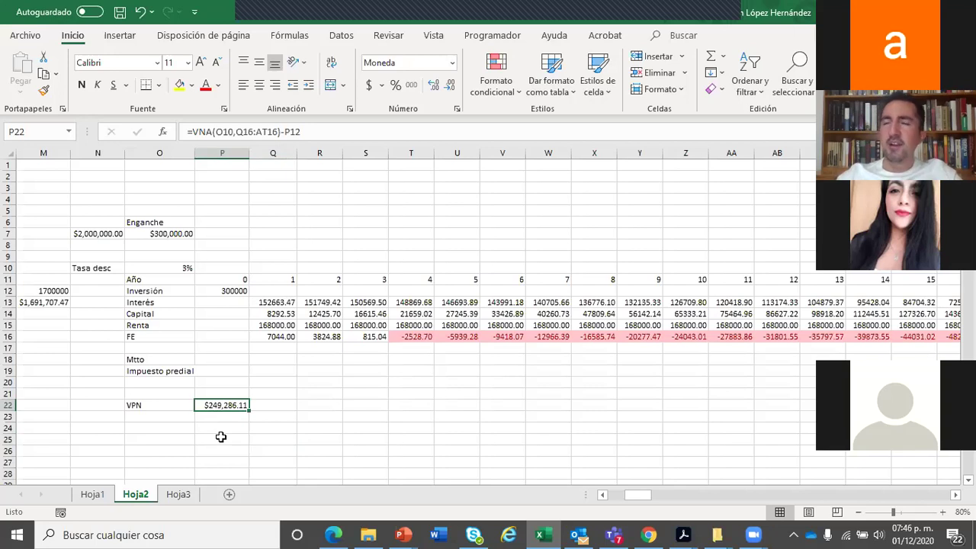
# Step: Go back to the yearly Interés and Capital table and bring its totals in row 33 into view
pyautogui.moveTo(638, 500); pyautogui.dragTo(630, 497)
pyautogui.click(534, 473)
pyautogui.click(448, 417)
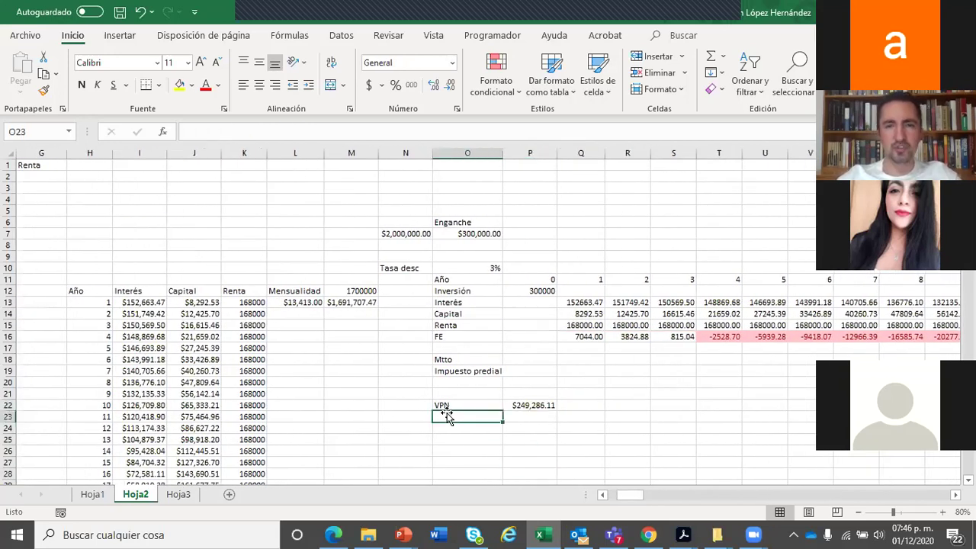
pyautogui.press('Left')
pyautogui.press('Left')
pyautogui.press('Left')
pyautogui.press('Left')
pyautogui.press('Left')
pyautogui.press('Left')
pyautogui.press('Left')
pyautogui.press('Left')
pyautogui.press('Left')
pyautogui.press('Left')
pyautogui.press('Left')
pyautogui.press('Left')
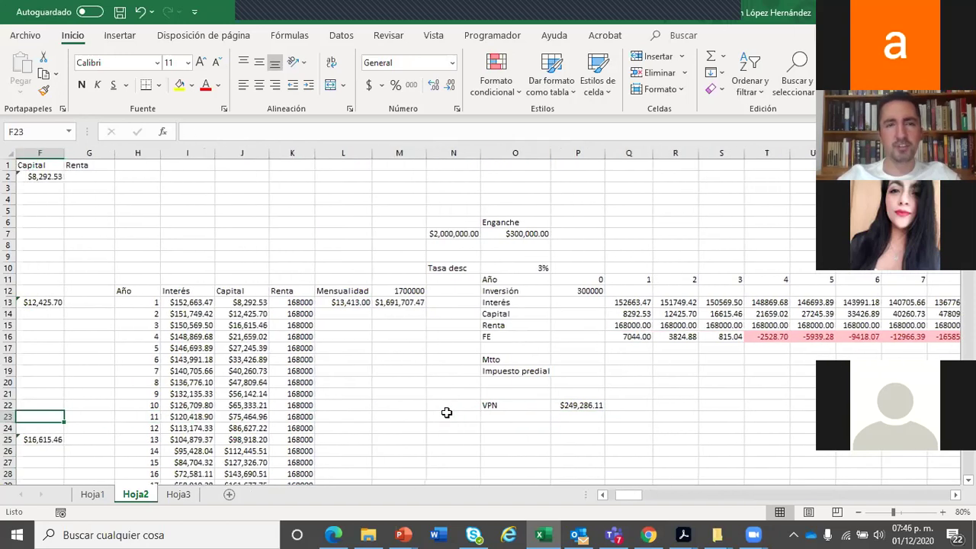
pyautogui.press('Left')
pyautogui.press('Left')
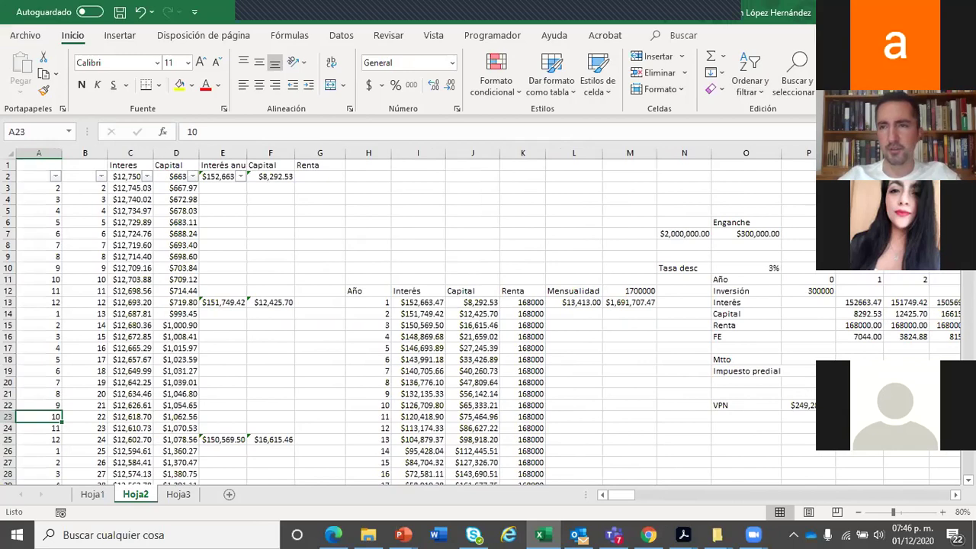
pyautogui.scroll(-3, 481, 320)
pyautogui.scroll(1, 480, 320)
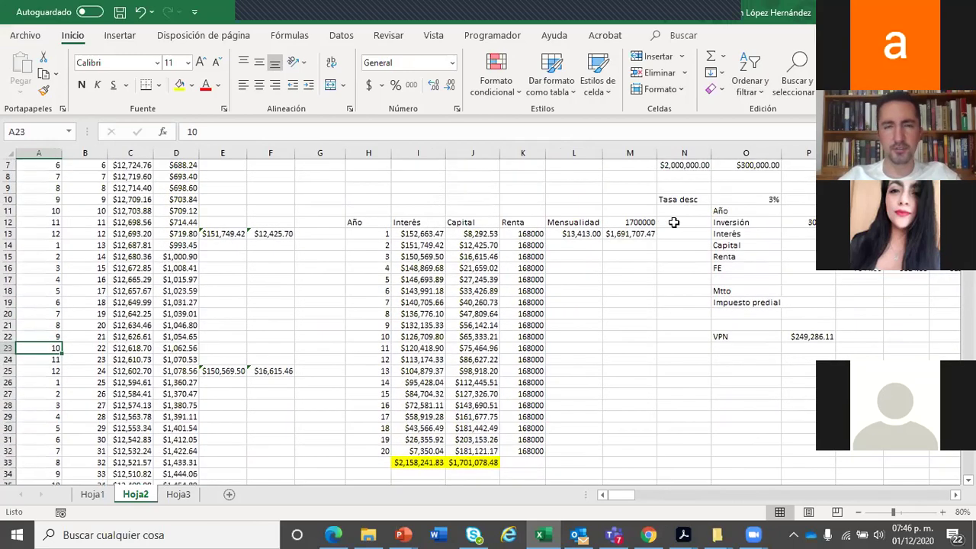
pyautogui.click(643, 336)
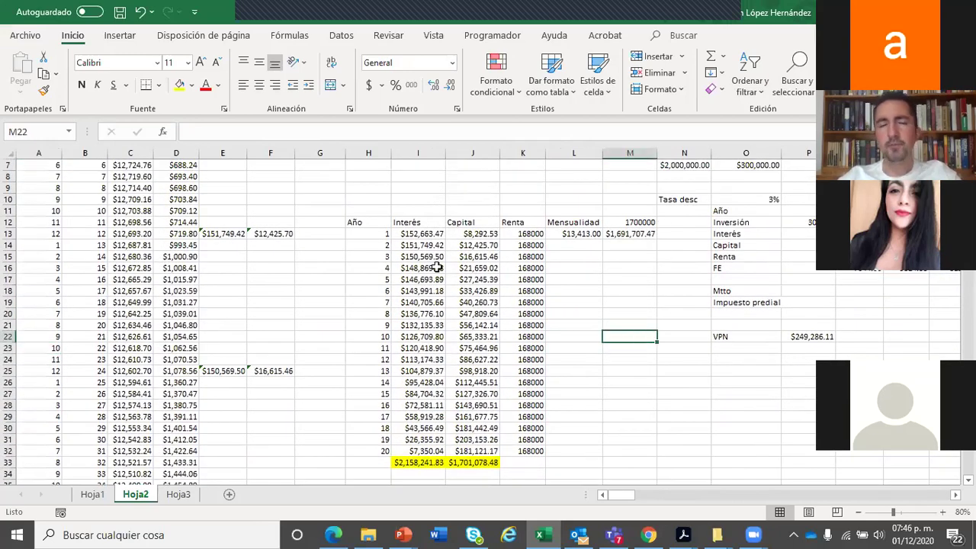
# Step: Examine the yearly interest and capital amounts in I13:J32 and their totals in I33 and J33
pyautogui.moveTo(420, 236); pyautogui.dragTo(462, 443)
pyautogui.click(616, 407)
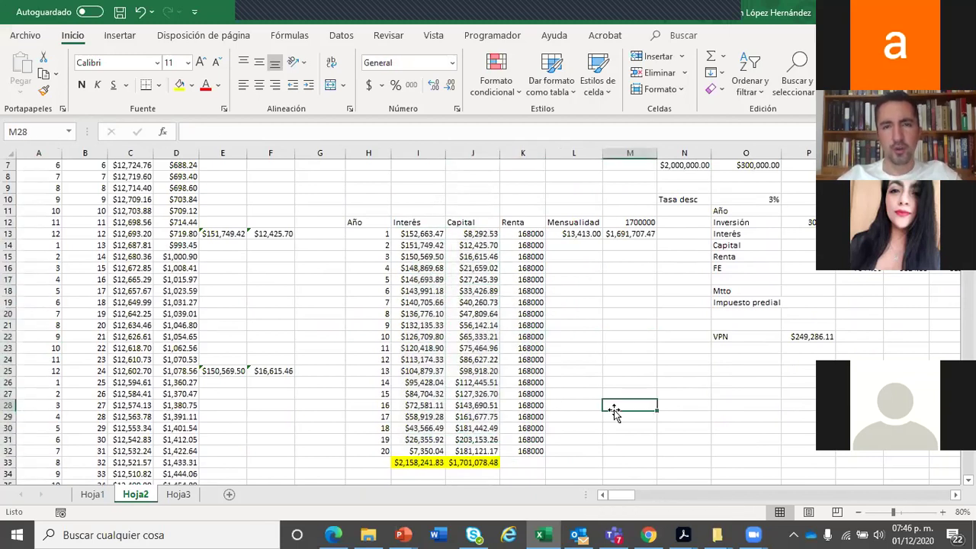
pyautogui.click(413, 463)
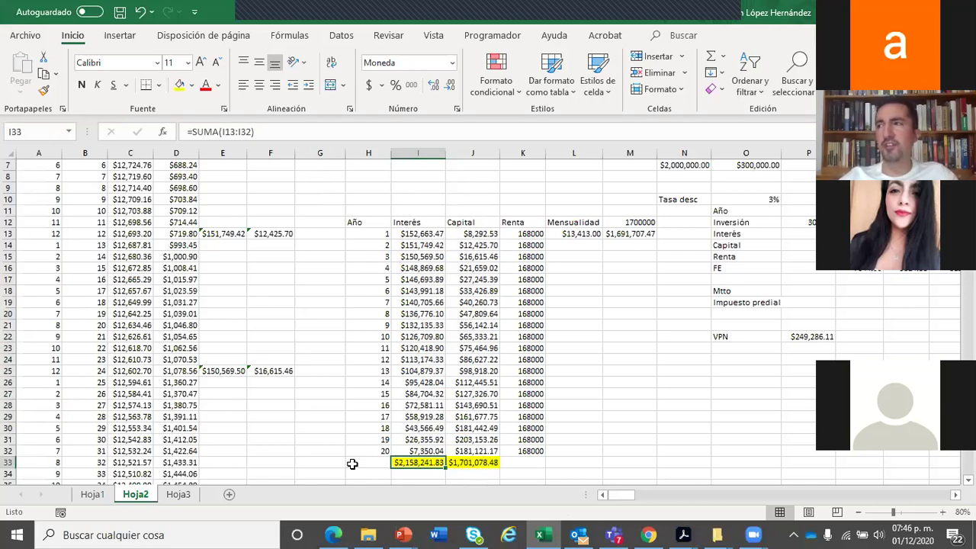
pyautogui.click(473, 474)
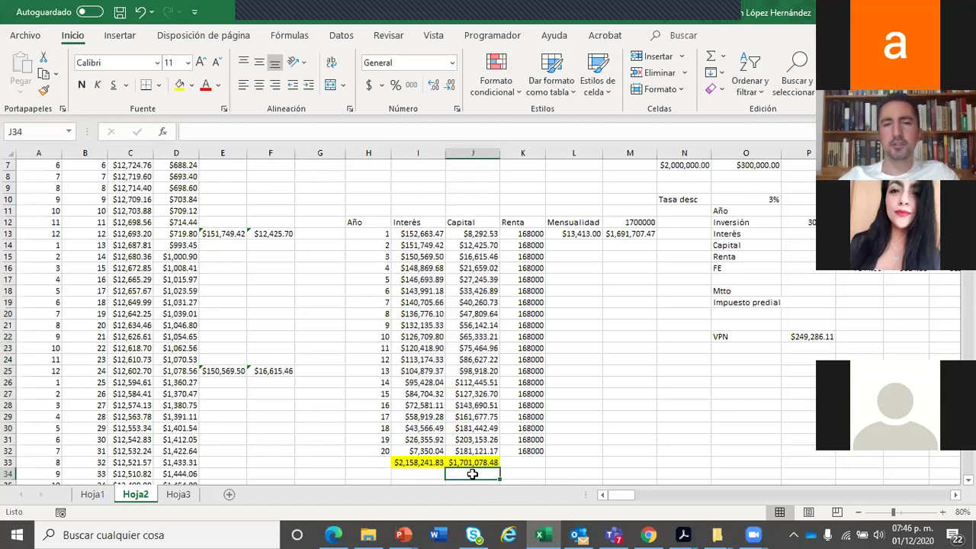
pyautogui.click(426, 463)
pyautogui.click(454, 463)
pyautogui.click(433, 463)
pyautogui.click(479, 463)
pyautogui.click(433, 466)
pyautogui.click(773, 372)
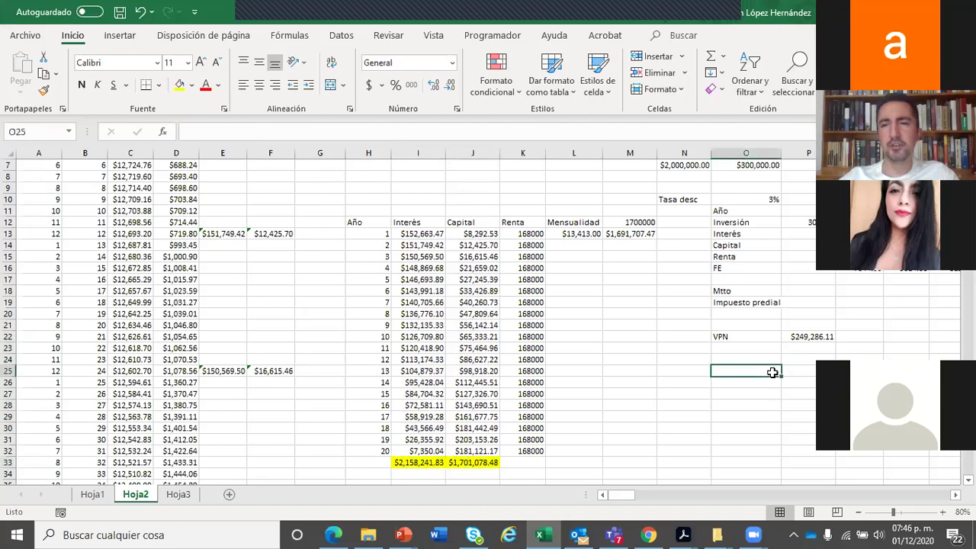
# Step: Add the label VPN/VPI in O23, directly below the VPN label
pyautogui.click(729, 350)
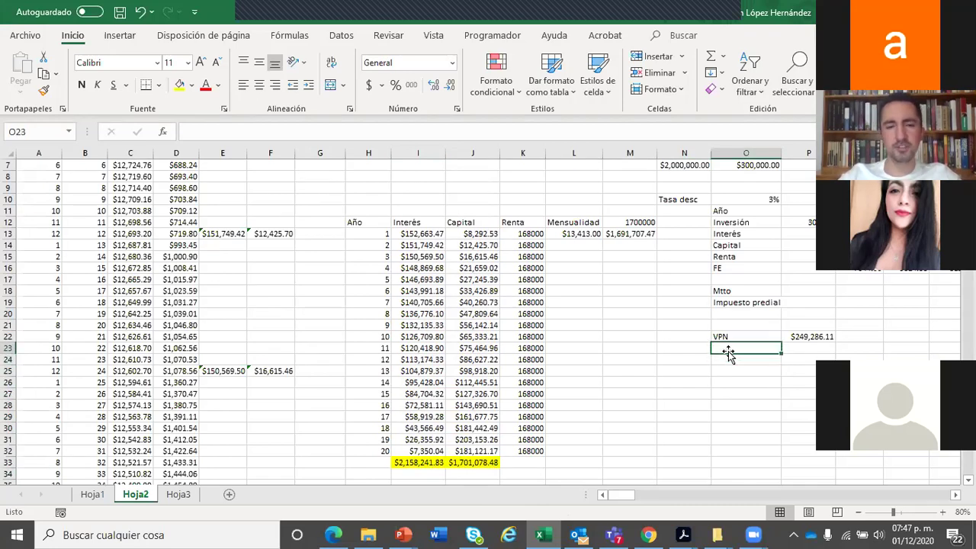
pyautogui.write('VPN')
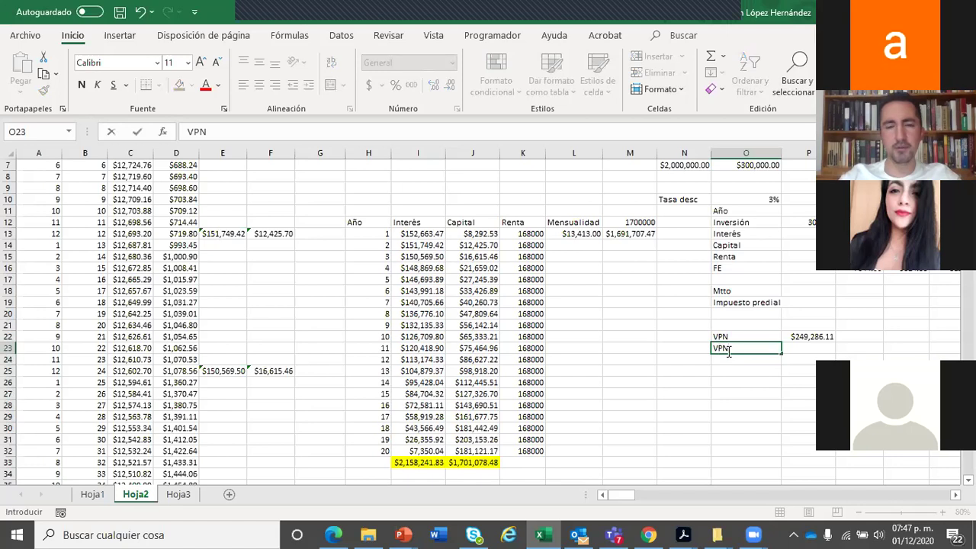
pyautogui.write('/VPI')
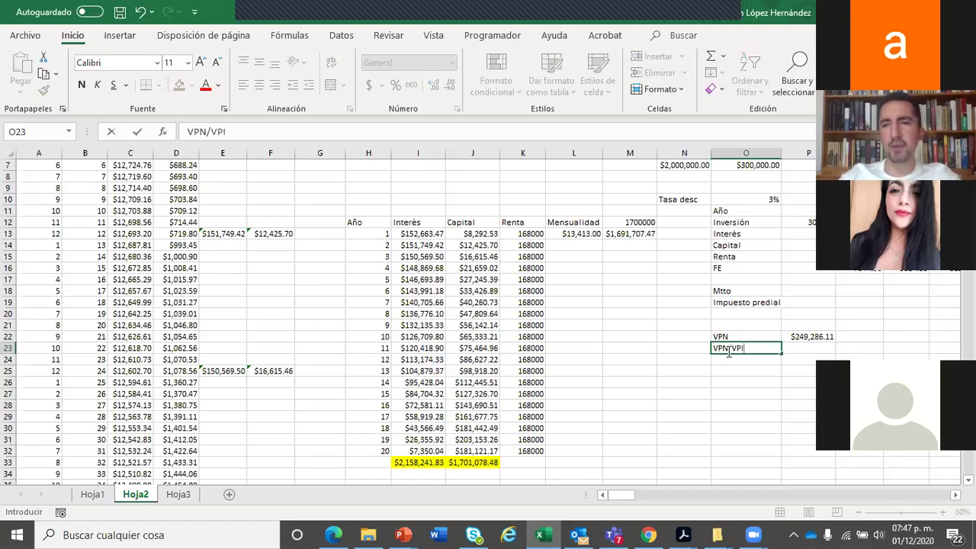
pyautogui.press('Return')
pyautogui.press('Up')
# Step: Calculate the VPN/VPI ratio in P23 with the formula =P22/(I33+J33), dividing the VPN by total interest plus capital
pyautogui.press('Right')
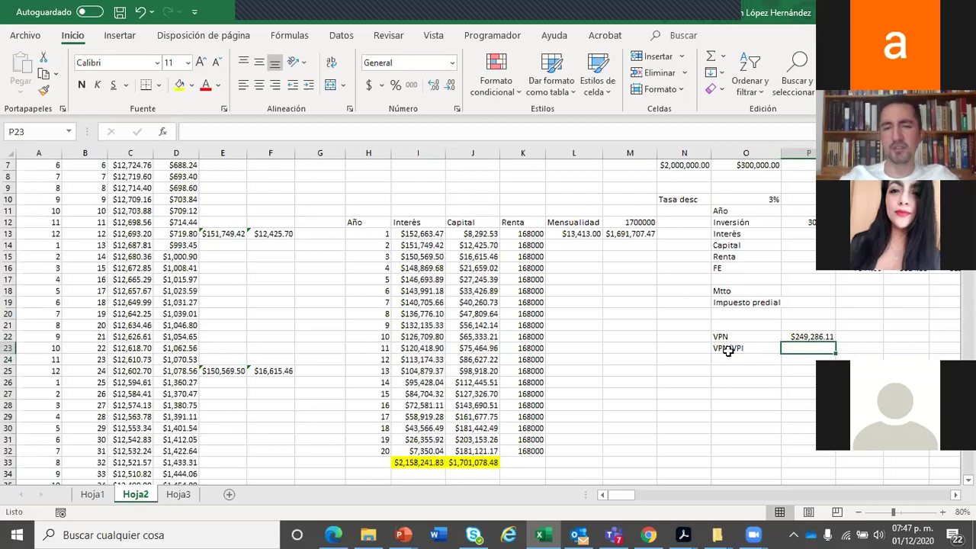
pyautogui.write('=')
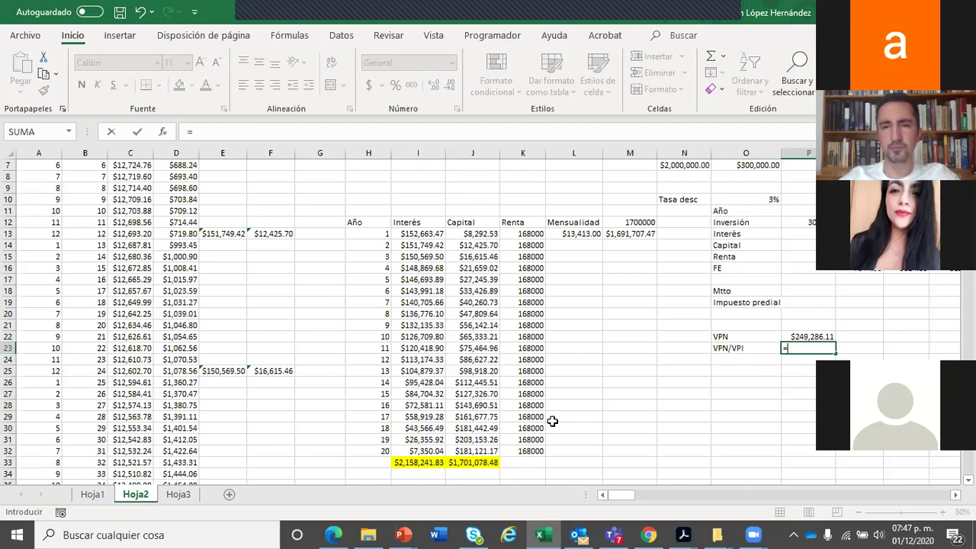
pyautogui.click(301, 132)
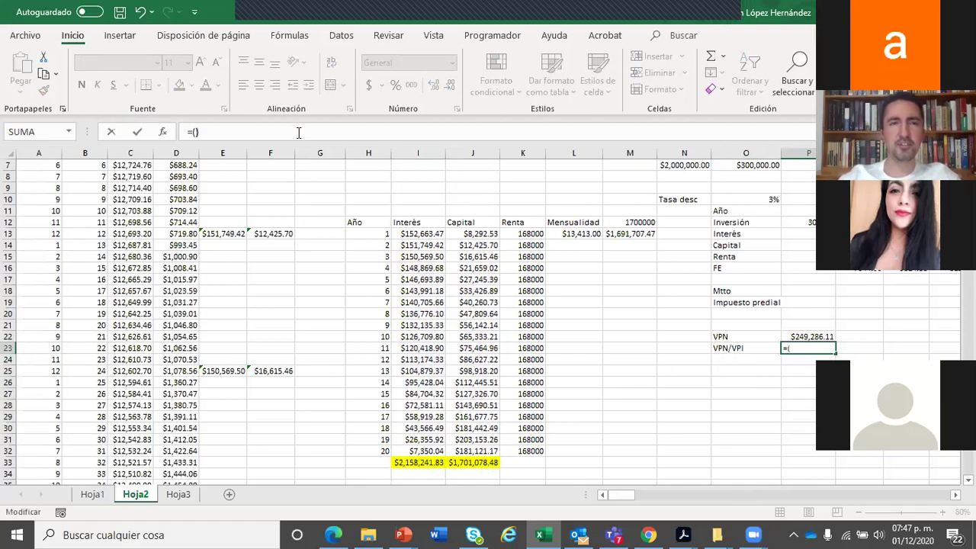
pyautogui.write('()')
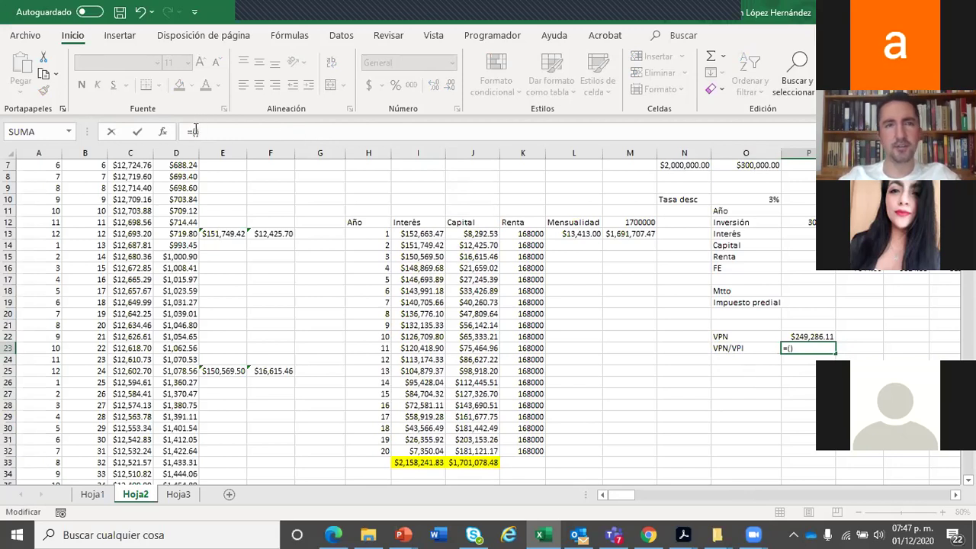
pyautogui.click(410, 463)
pyautogui.write('+')
pyautogui.click(479, 465)
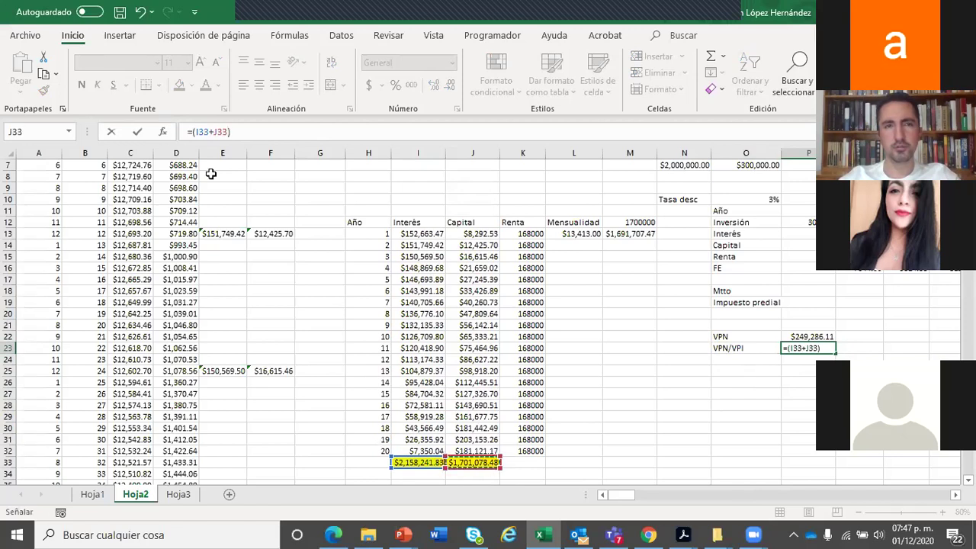
pyautogui.press('F2')
pyautogui.press('Home')
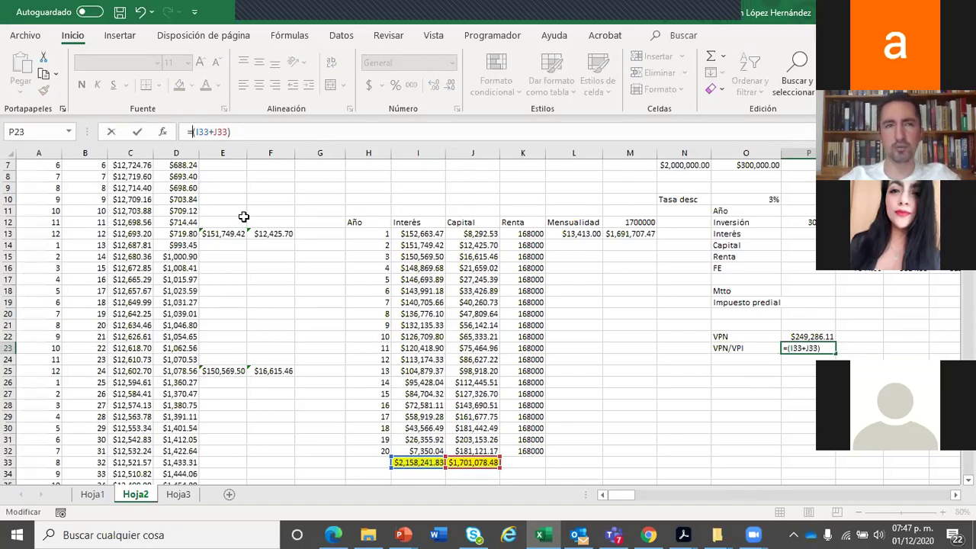
pyautogui.write('/')
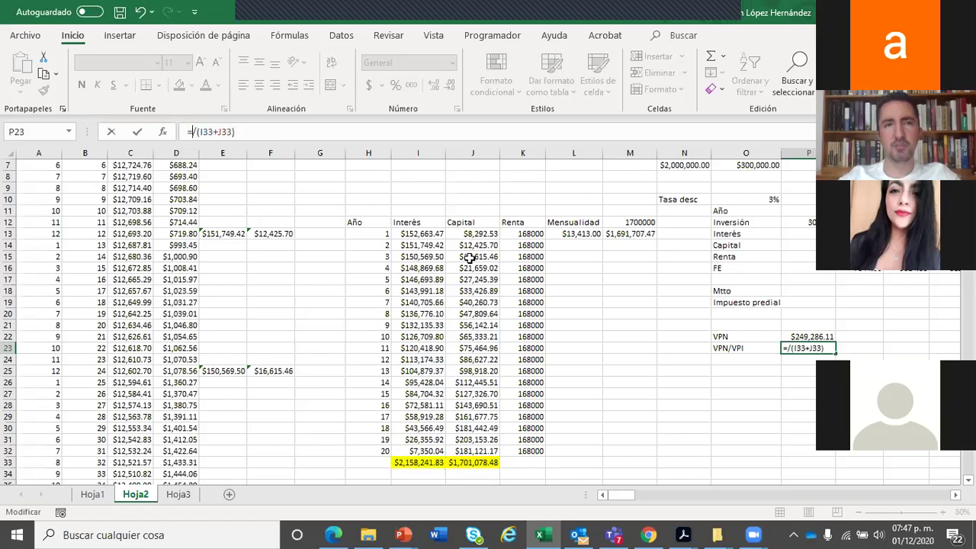
pyautogui.click(797, 336)
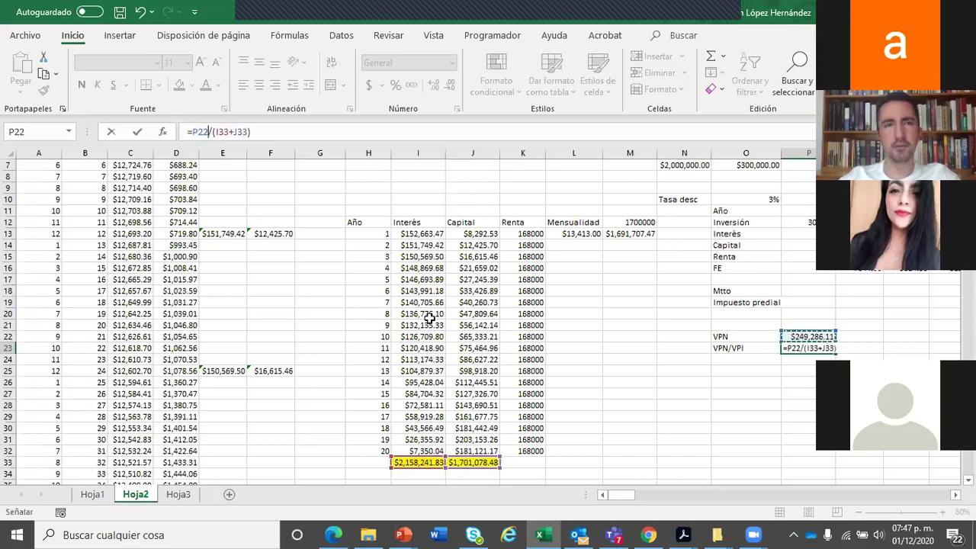
pyautogui.press('Return')
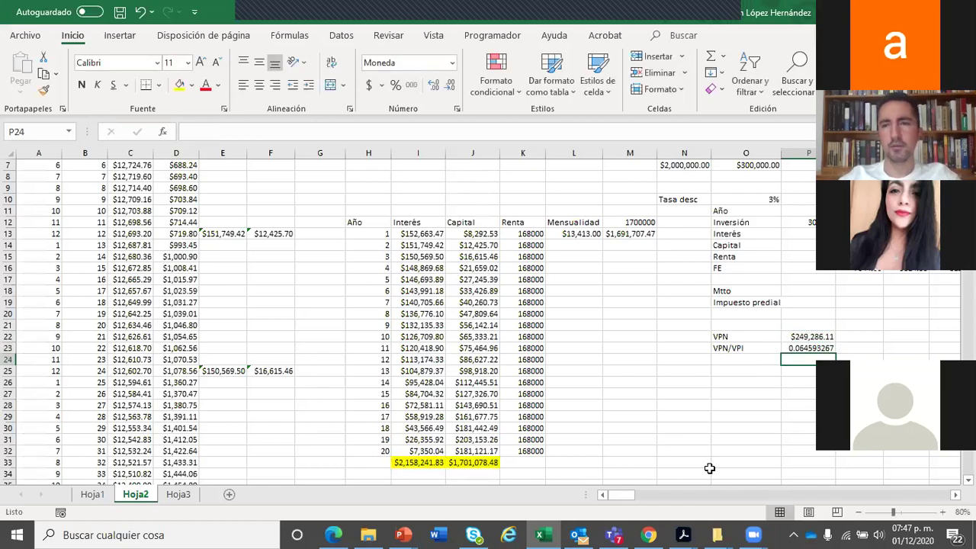
# Step: Review the VPN/VPI ratio in P23 and select the yearly interest and capital amounts in I13:J32
pyautogui.click(813, 390)
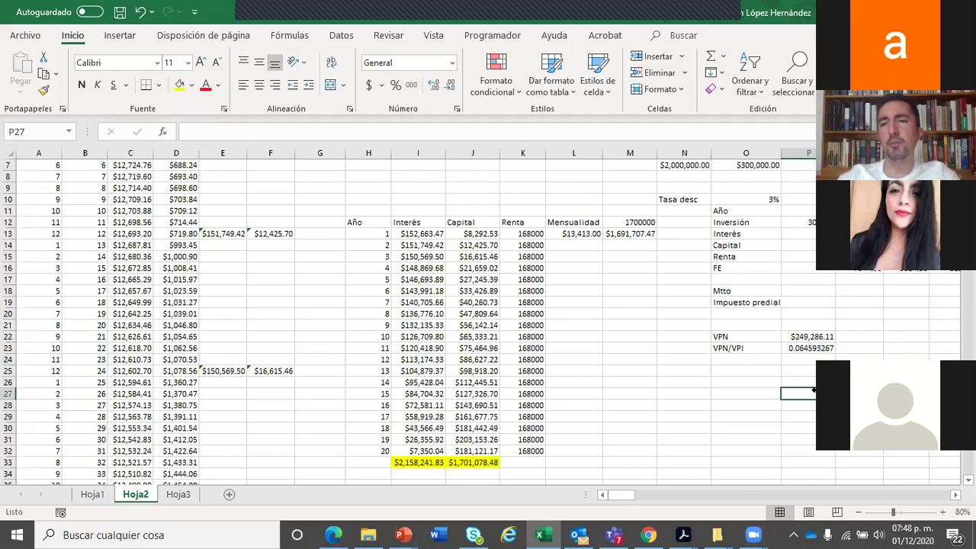
pyautogui.click(811, 358)
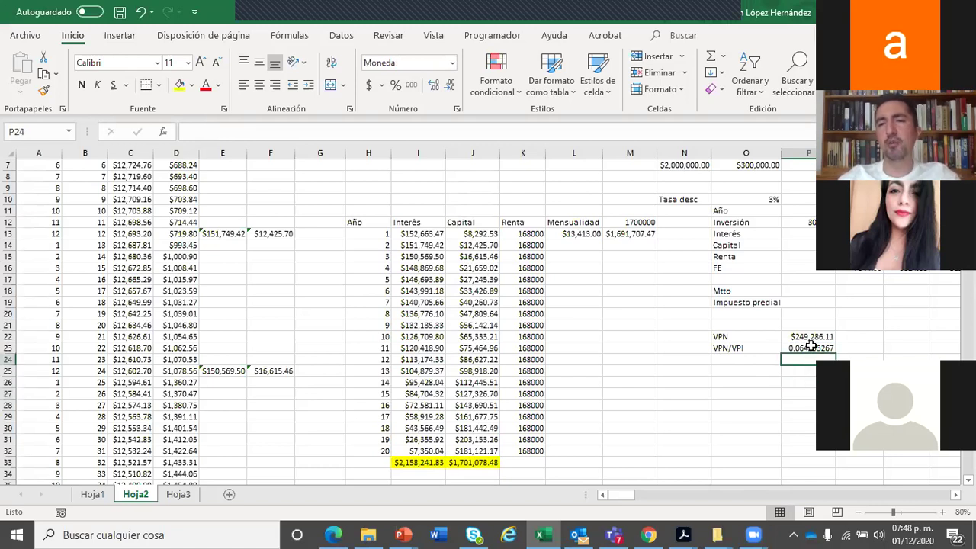
pyautogui.click(811, 348)
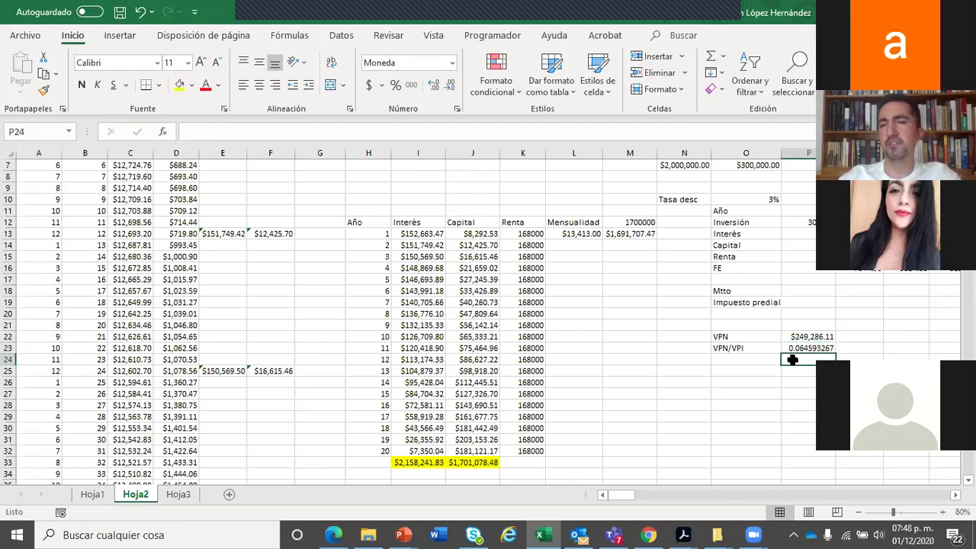
pyautogui.click(750, 392)
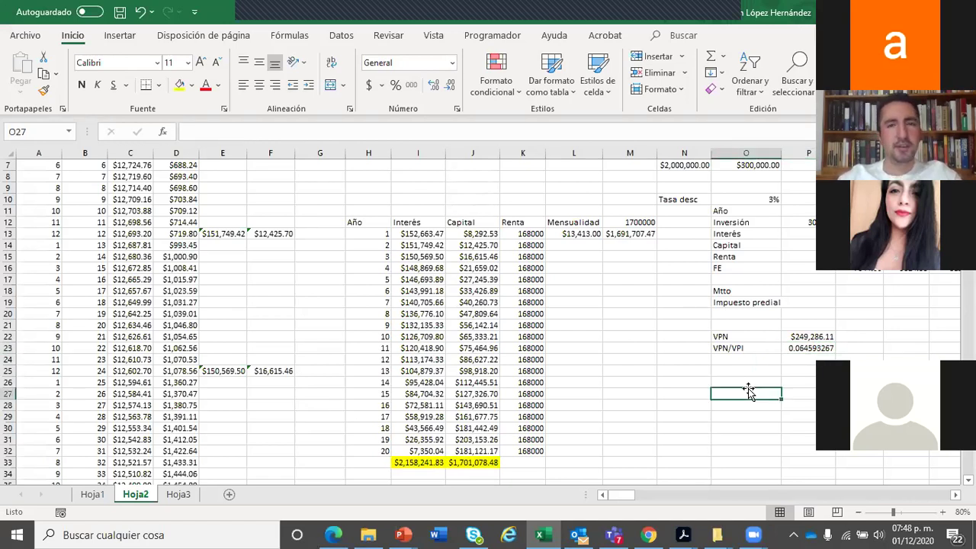
pyautogui.moveTo(428, 234); pyautogui.dragTo(461, 450)
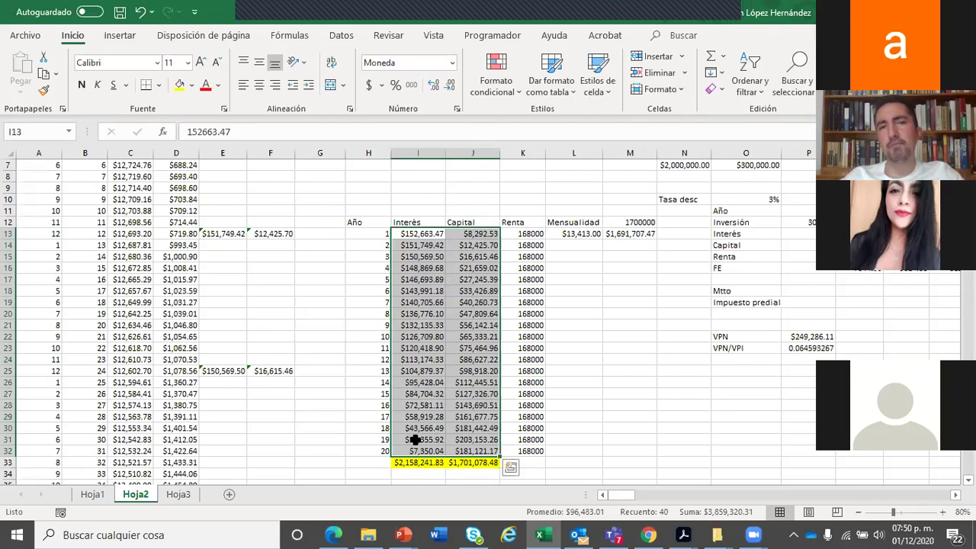
# Step: Check the formula behind the total interest in I33
pyautogui.click(412, 473)
pyautogui.click(416, 463)
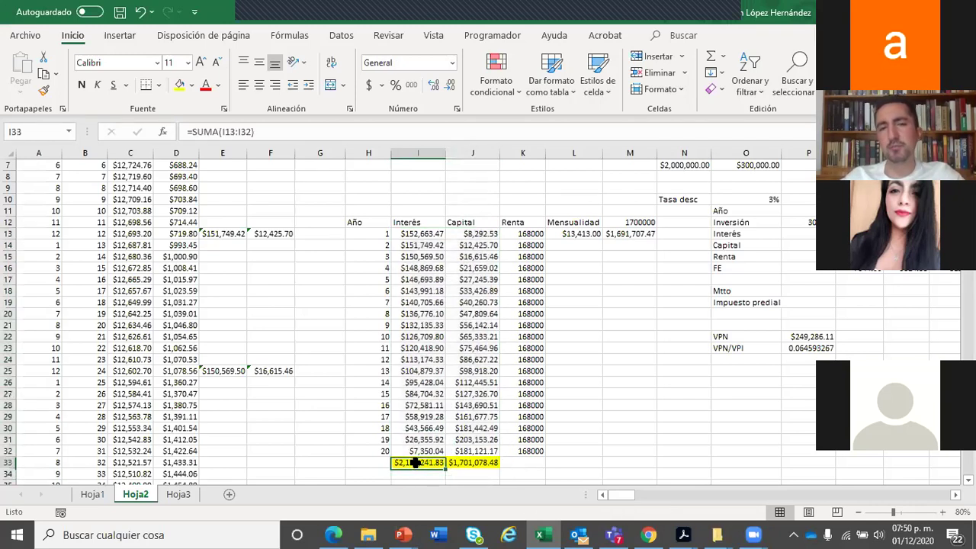
pyautogui.click(366, 463)
# Step: Enter the rate 9.40% in H10, above the Año heading of the yearly table
pyautogui.click(368, 279)
pyautogui.click(377, 199)
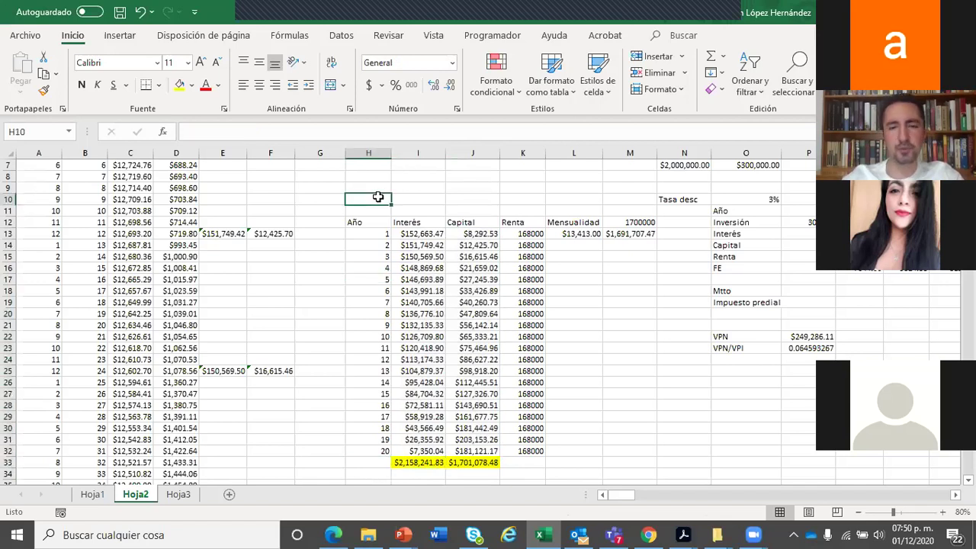
pyautogui.write('10%')
pyautogui.press('BackSpace')
pyautogui.press('BackSpace')
pyautogui.press('BackSpace')
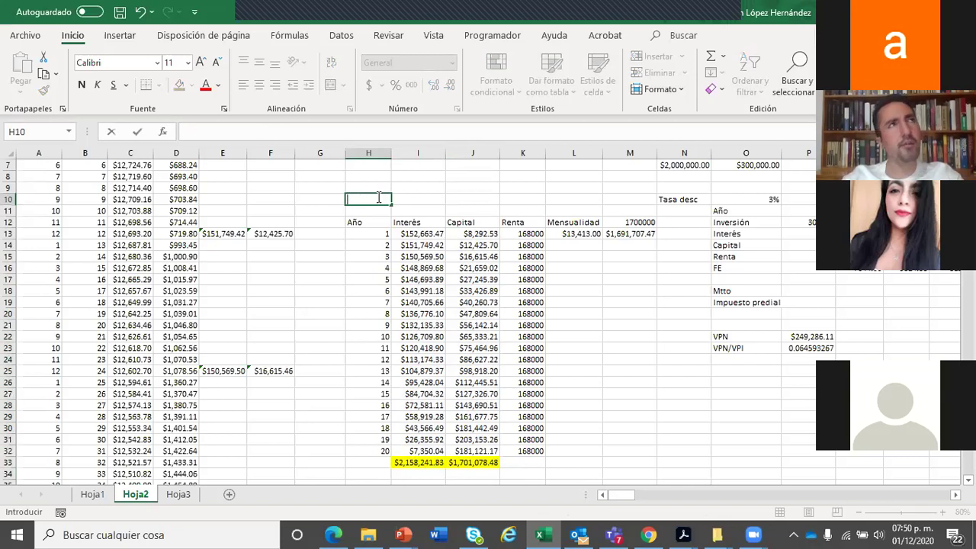
pyautogui.write('9.6')
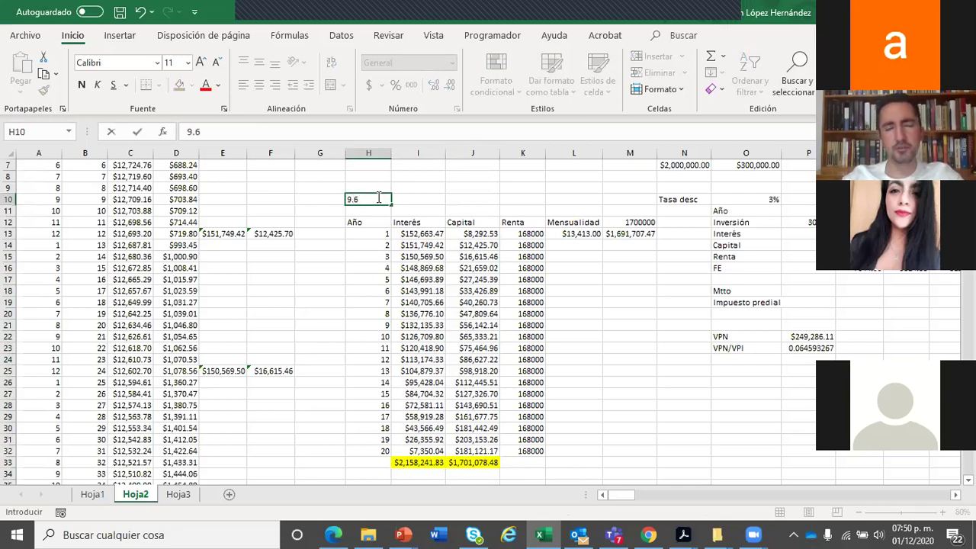
pyautogui.press('BackSpace')
pyautogui.write('40%')
pyautogui.press('Return')
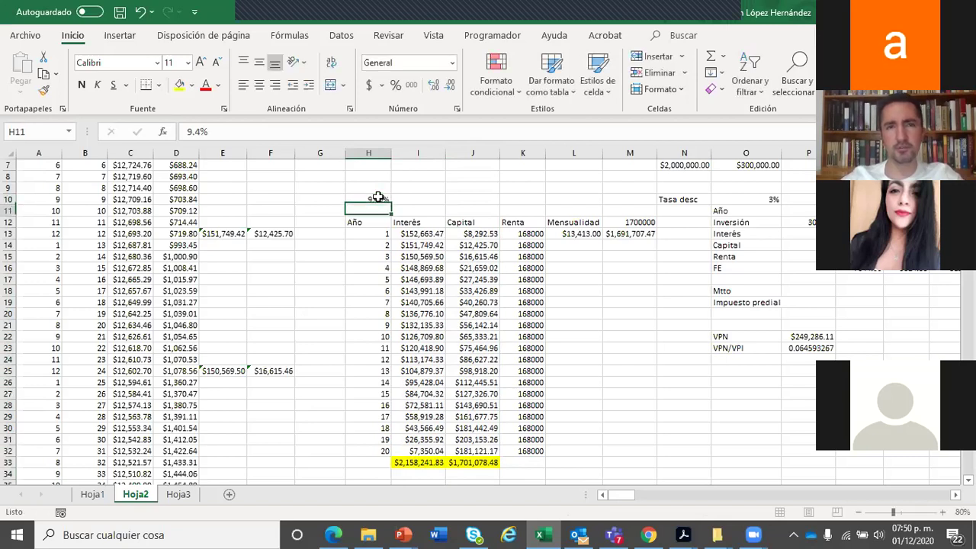
pyautogui.click(410, 464)
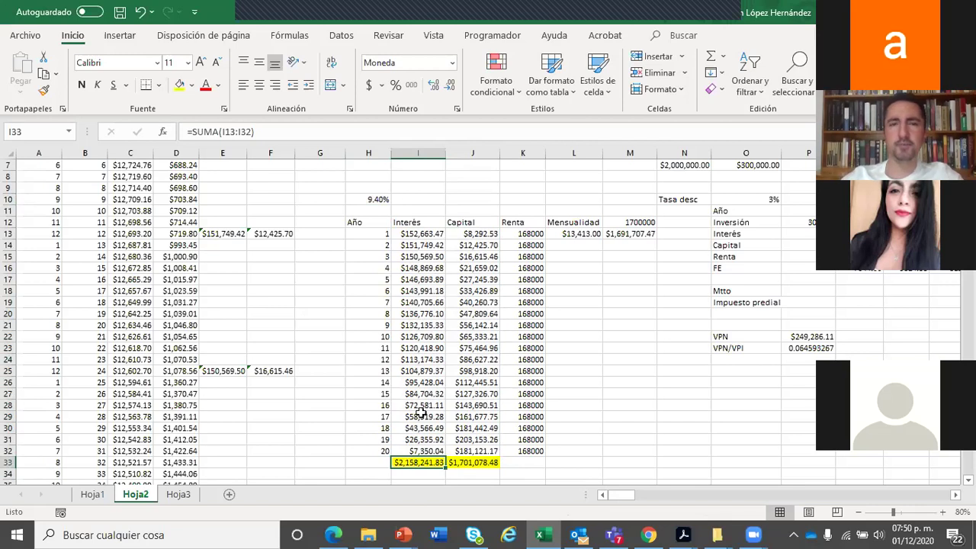
pyautogui.moveTo(426, 233); pyautogui.dragTo(459, 451)
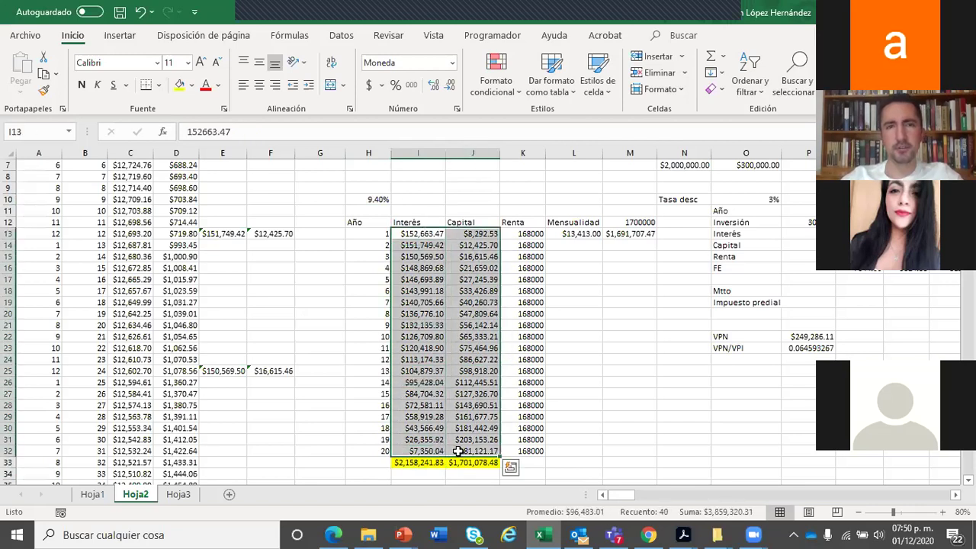
pyautogui.click(126, 35)
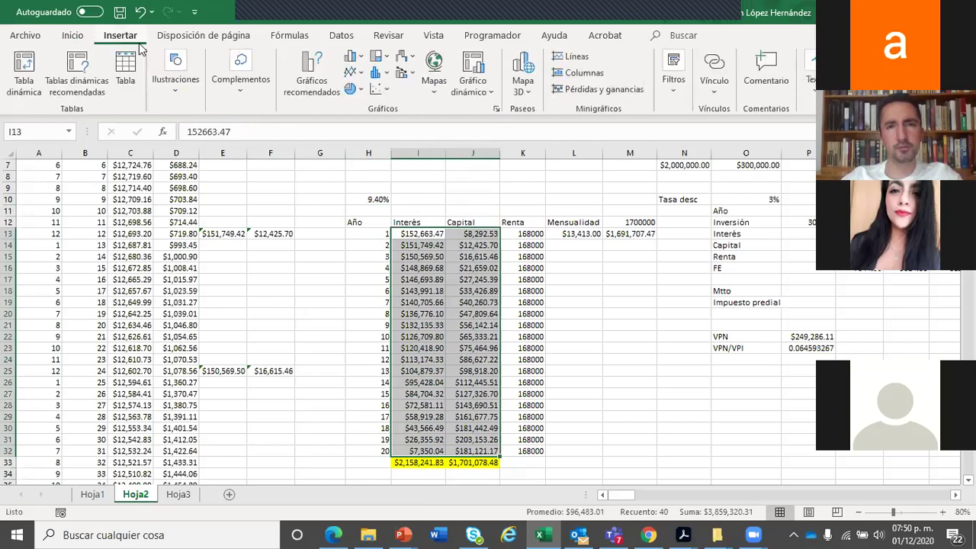
pyautogui.click(387, 88)
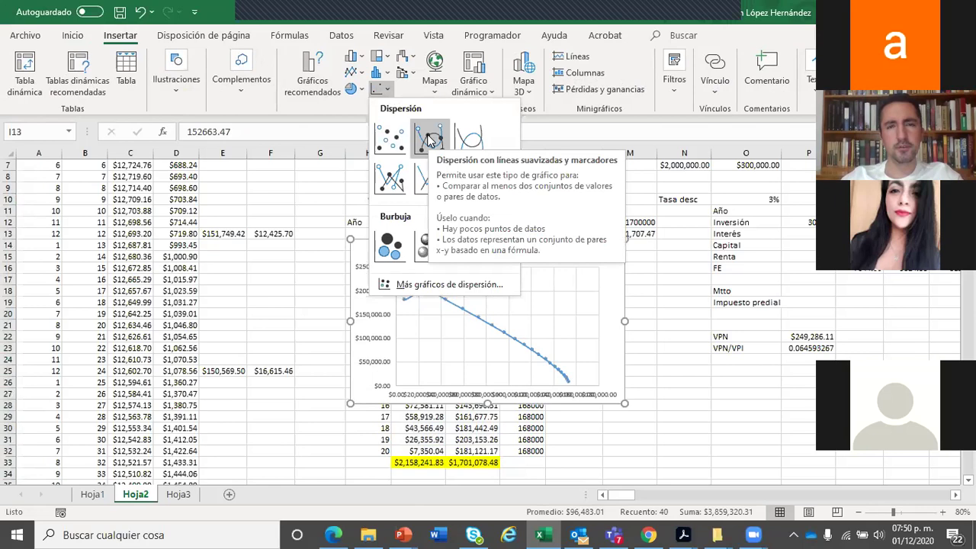
pyautogui.press('Escape')
# Step: Insert a scatter chart with straight lines and markers from the year, interest and capital data in H13:J32
pyautogui.click(388, 235)
pyautogui.moveTo(381, 234); pyautogui.dragTo(473, 451)
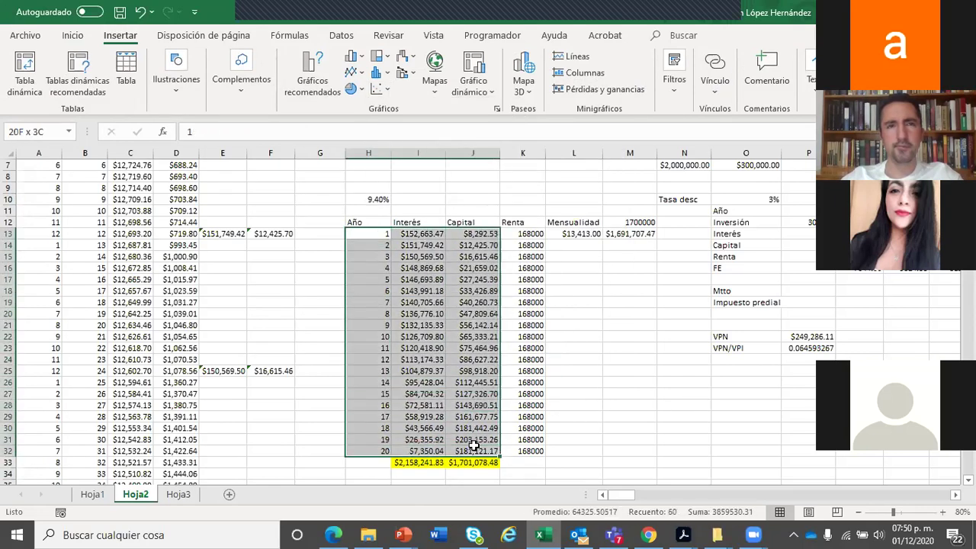
pyautogui.click(386, 92)
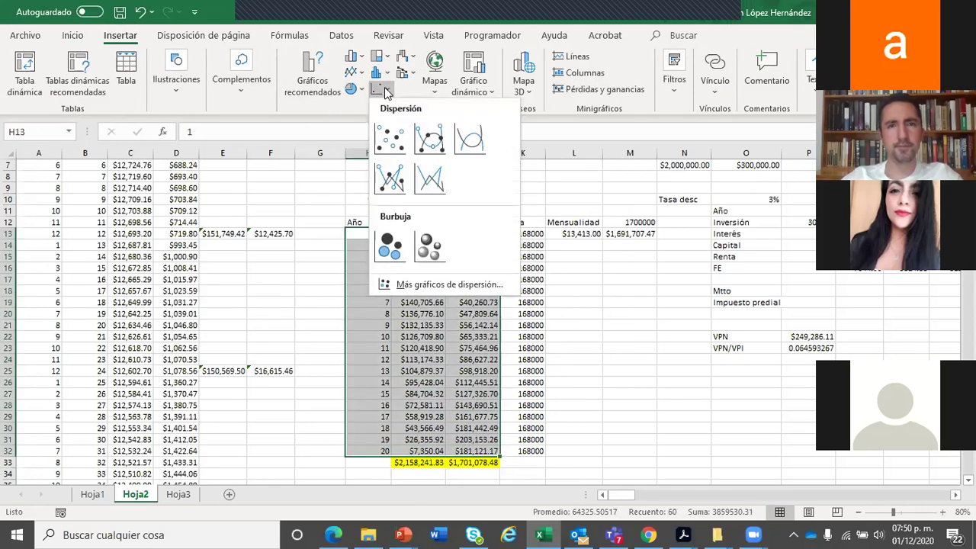
pyautogui.click(394, 182)
pyautogui.click(671, 393)
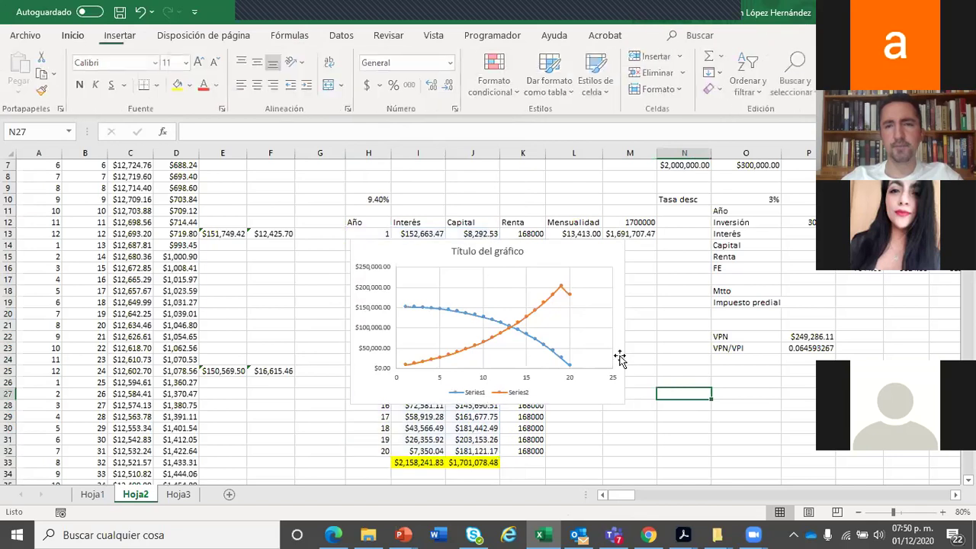
# Step: Move the chart off the yearly table to the empty area below the VPN and VPN/VPI results
pyautogui.click(622, 345)
pyautogui.moveTo(621, 345); pyautogui.dragTo(850, 399)
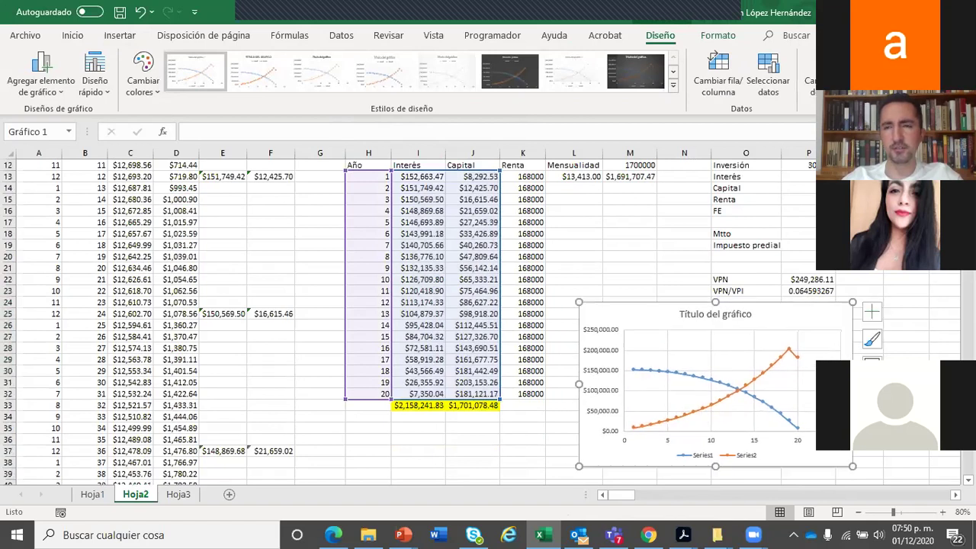
pyautogui.click(912, 416)
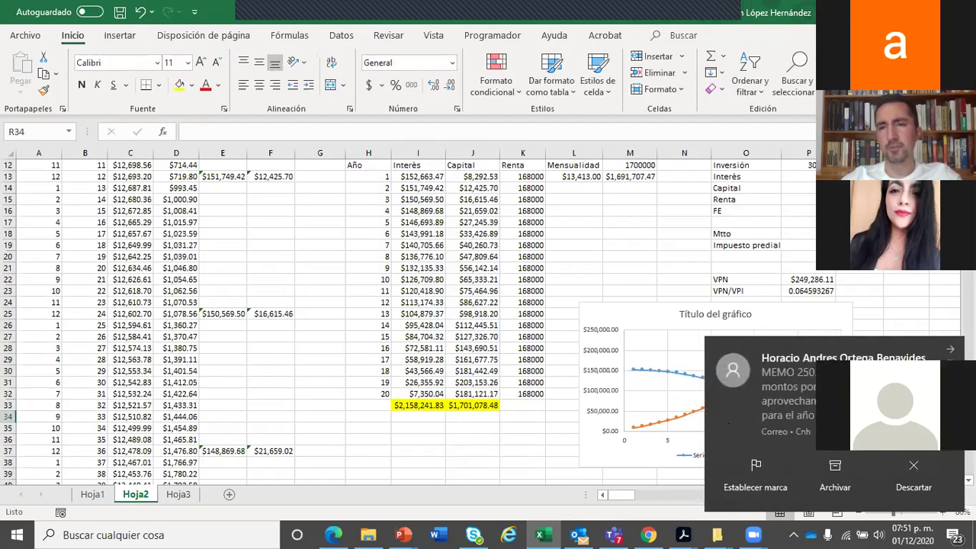
pyautogui.click(950, 352)
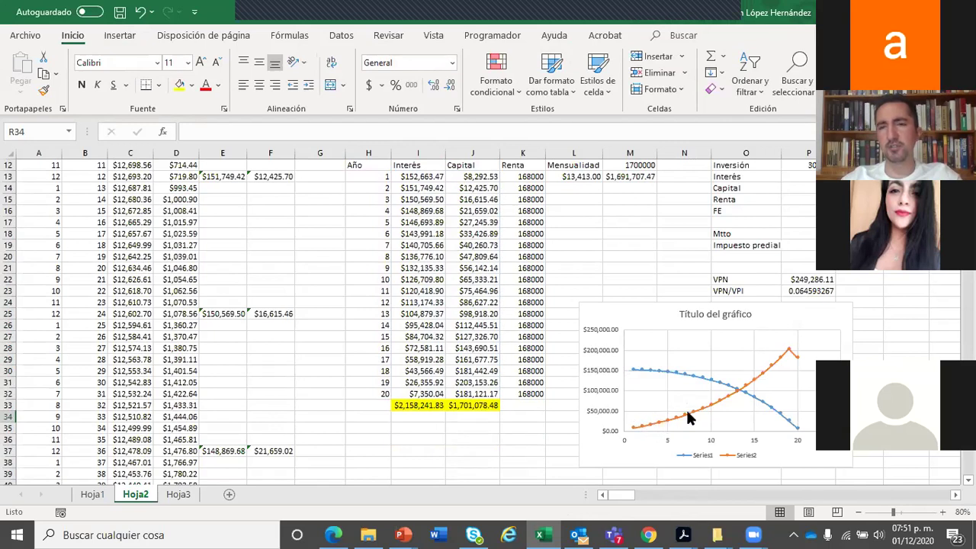
# Step: Examine the capital curve where it crosses the interest curve and the interest amounts for years 1 to 13 in I13:I25
pyautogui.click(744, 394)
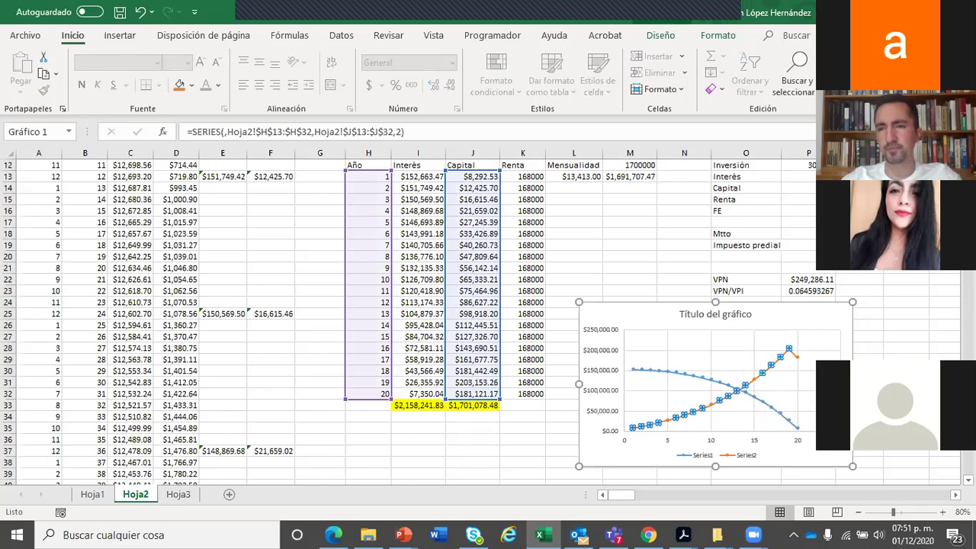
pyautogui.click(915, 417)
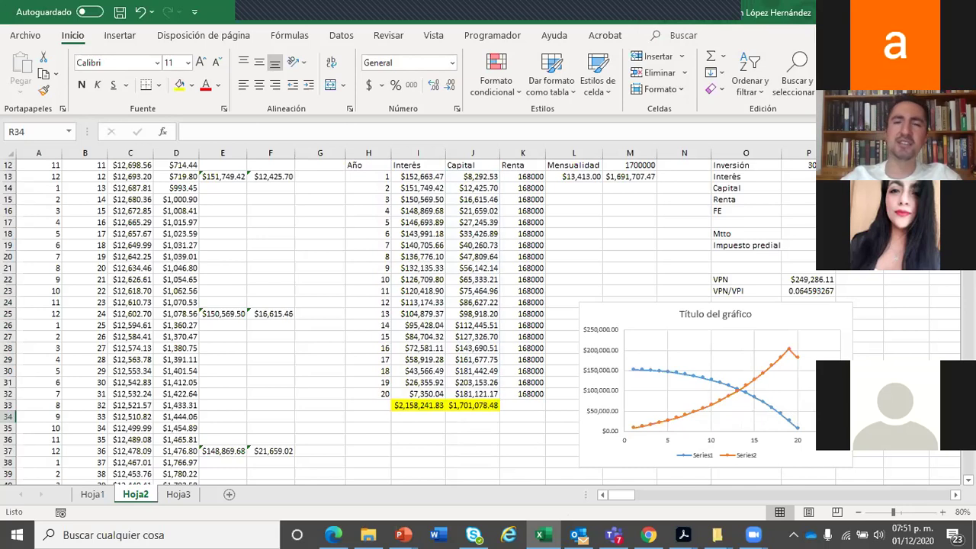
pyautogui.moveTo(429, 312); pyautogui.dragTo(418, 176)
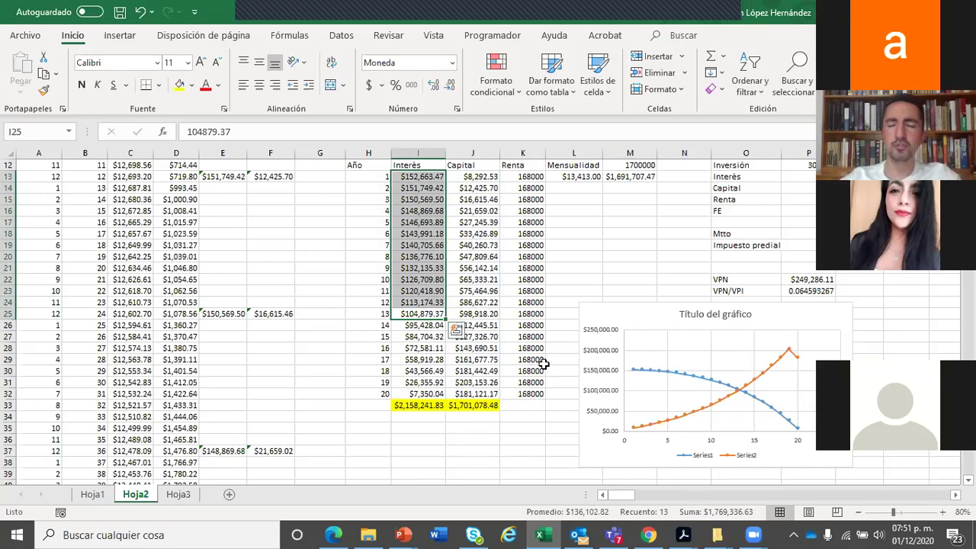
# Step: Shift the interest and capital chart slightly lower beneath the VPN/VPI result
pyautogui.click(847, 359)
pyautogui.click(906, 348)
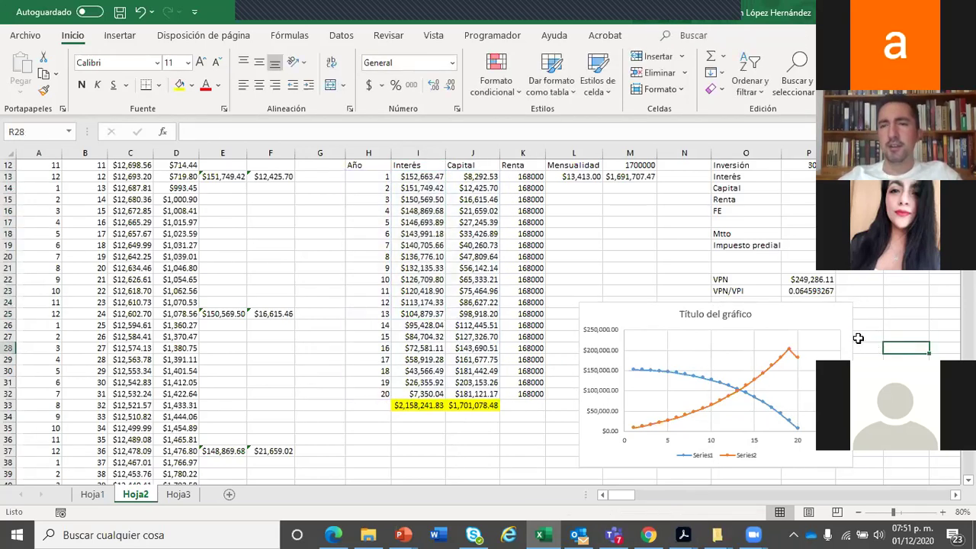
pyautogui.moveTo(852, 329); pyautogui.dragTo(856, 354)
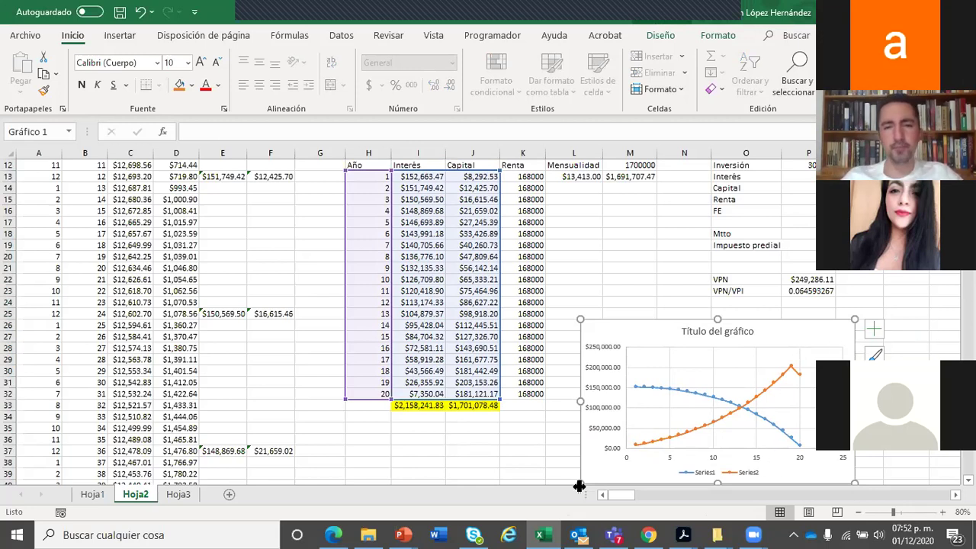
# Step: Switch to the PowerPoint presentation on net present value
pyautogui.moveTo(402, 534)
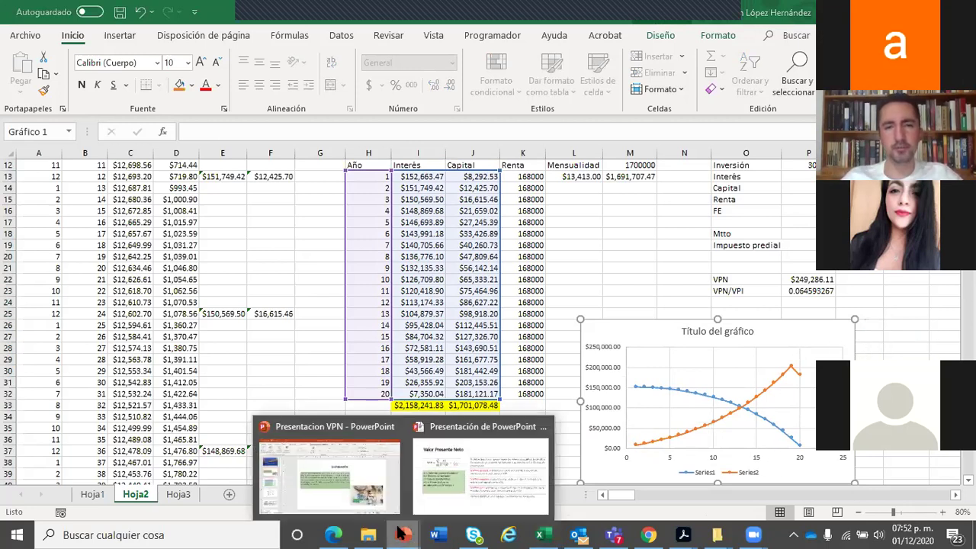
# Step: Switch to the PowerPoint presentation showing the Valor Presente Neto slide
pyautogui.click(469, 431)
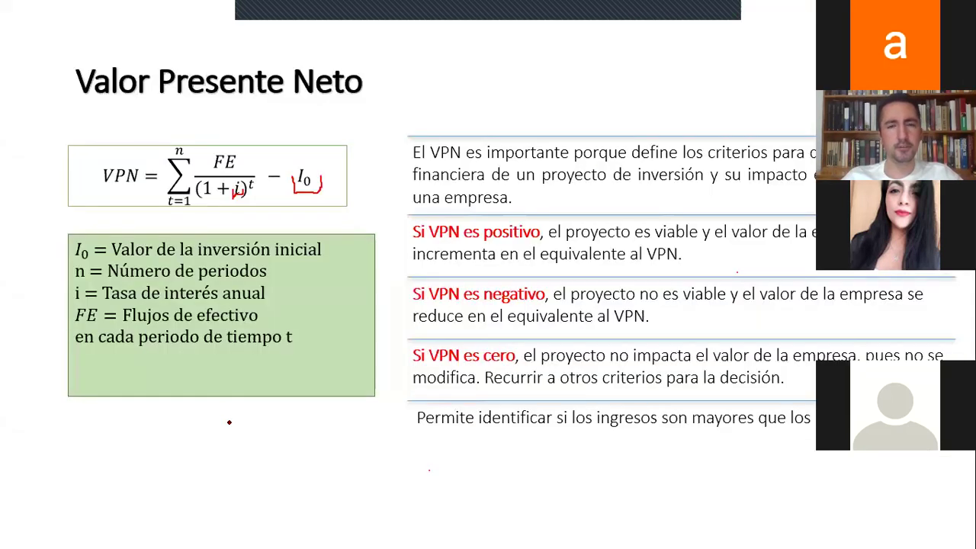
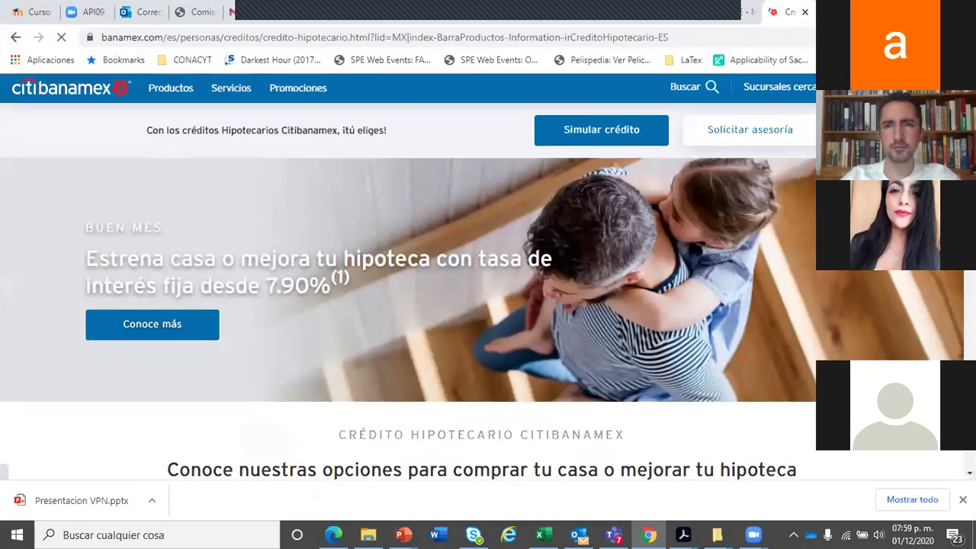
# Step: Open the Citibanamex mortgage simulator for buying a house (Comprar mi casa)
pyautogui.scroll(2, 604, 130)
pyautogui.click(604, 130)
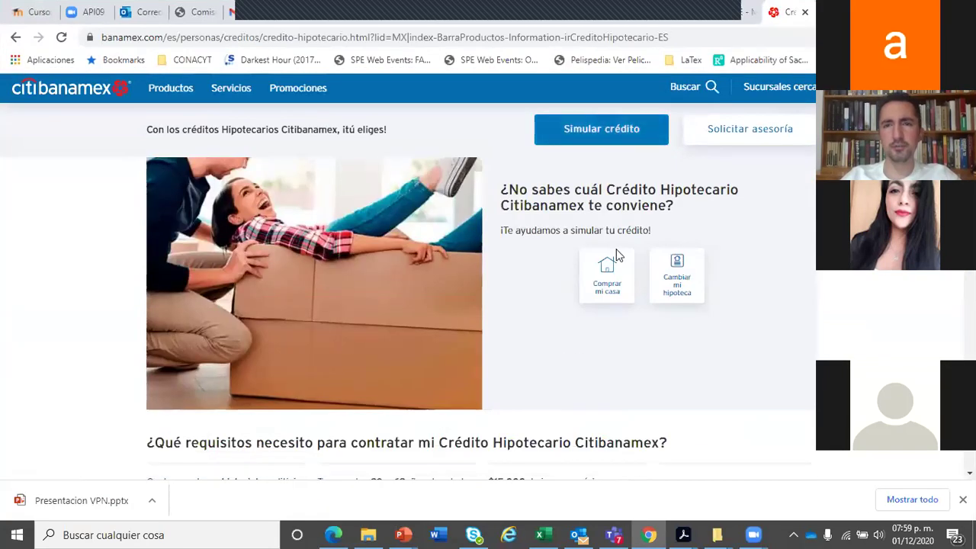
pyautogui.click(608, 273)
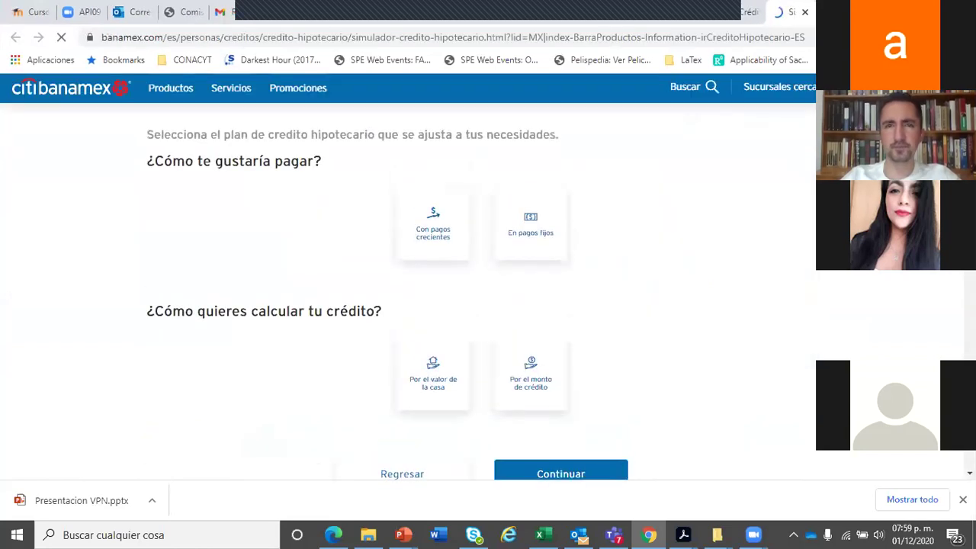
# Step: Choose growing payments calculated by the value of the house, and answer No to having support from another credit
pyautogui.click(439, 229)
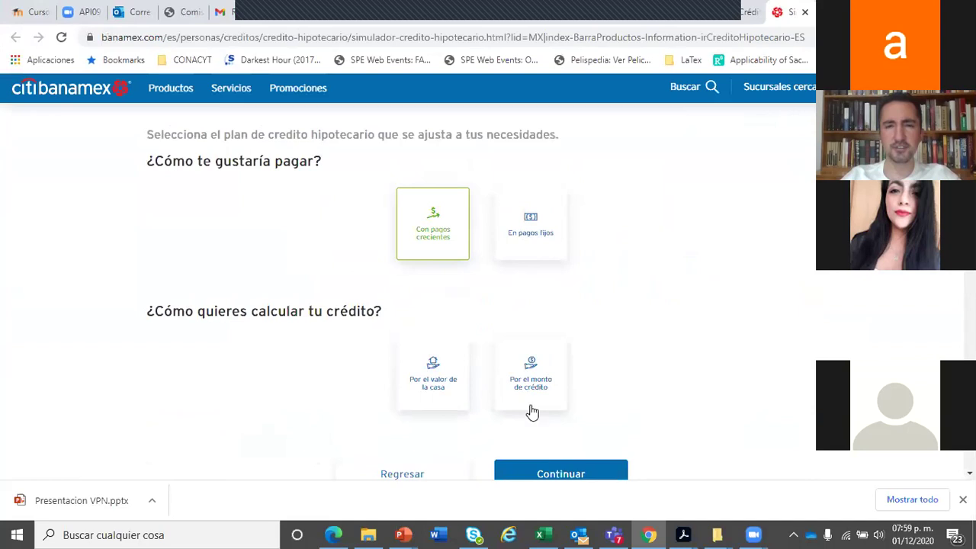
pyautogui.click(433, 376)
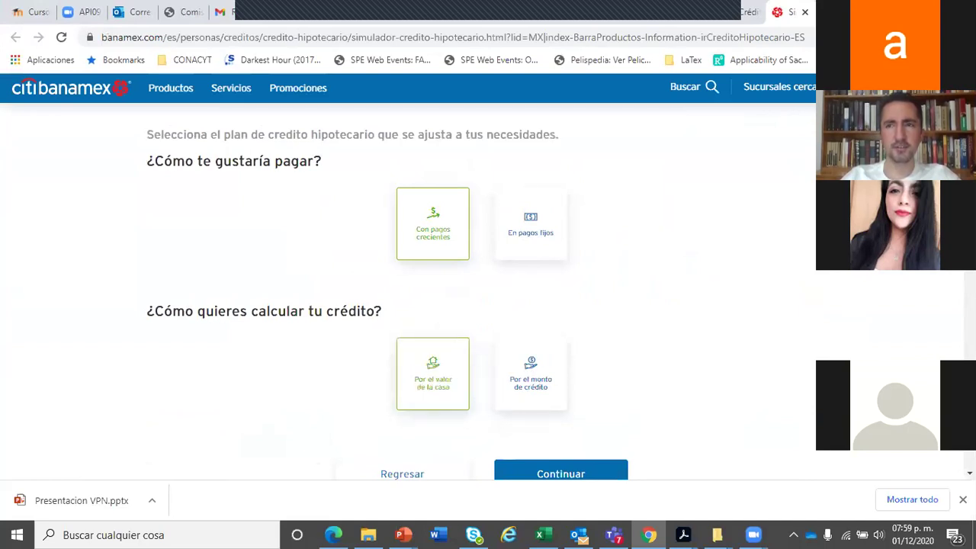
pyautogui.scroll(-1, 409, 290)
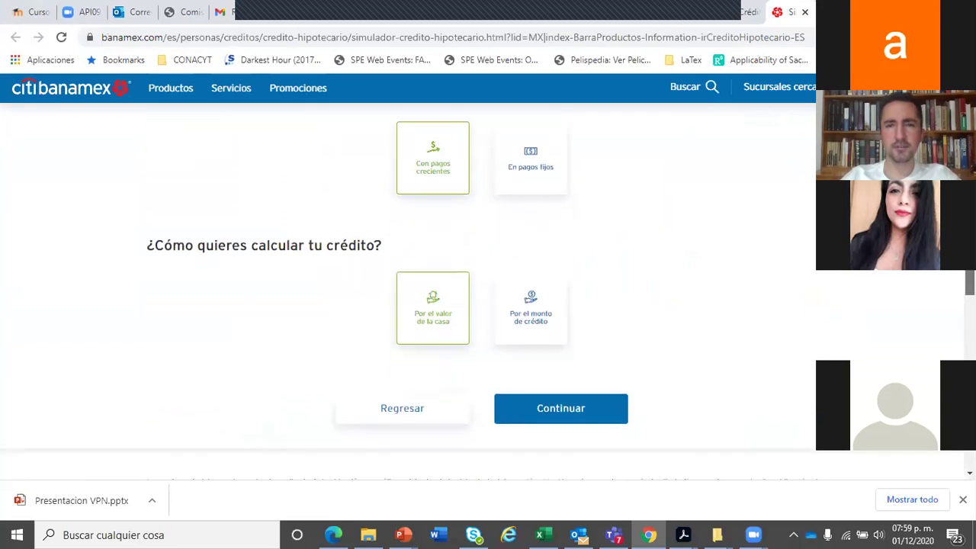
pyautogui.click(557, 418)
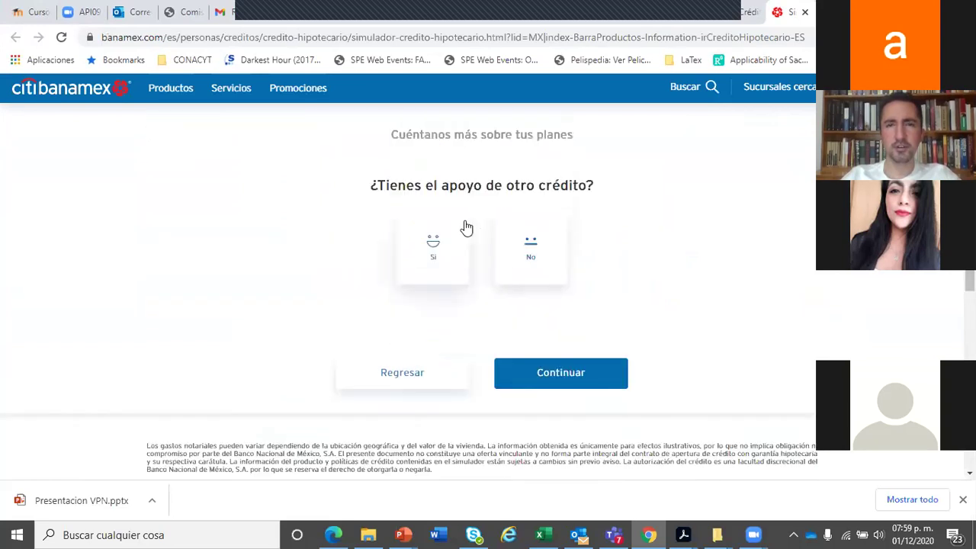
pyautogui.click(531, 255)
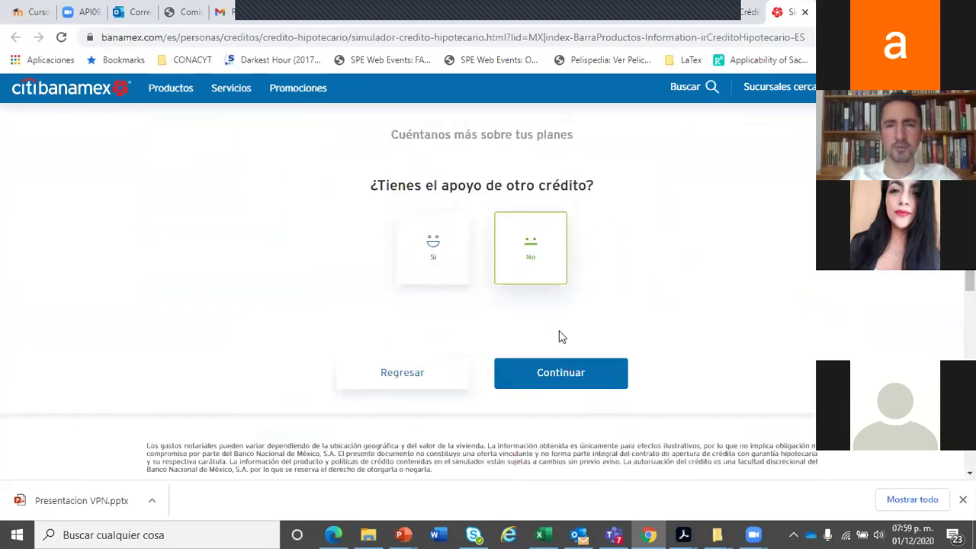
pyautogui.click(552, 385)
# Step: Set the house value to 2,000,000 and choose a 15% down payment
pyautogui.click(410, 207)
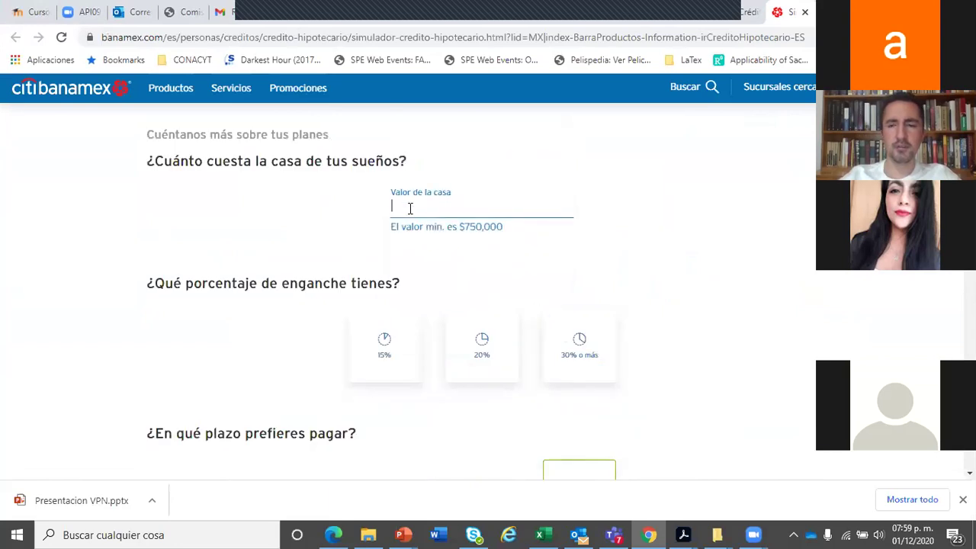
pyautogui.write('2000000')
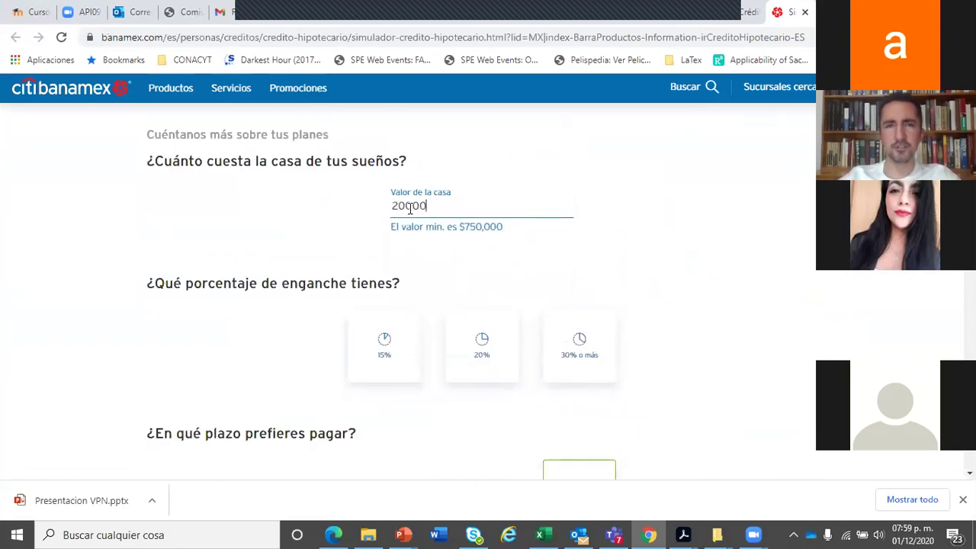
pyautogui.press('BackSpace')
pyautogui.press('BackSpace')
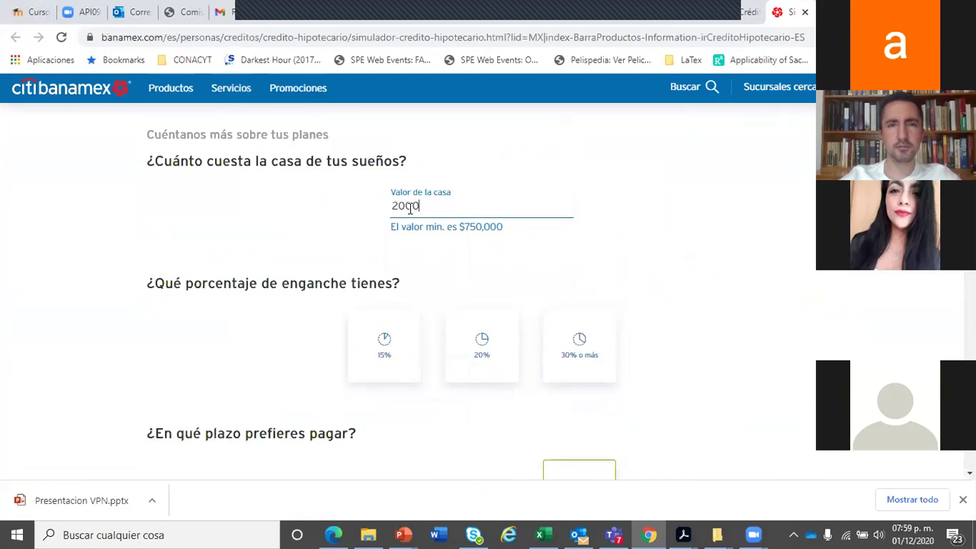
pyautogui.write('000')
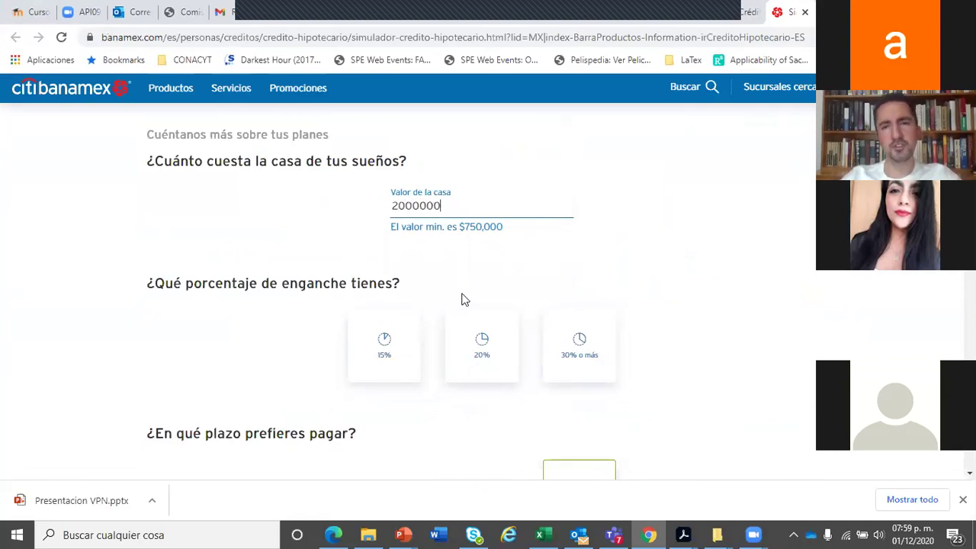
pyautogui.click(383, 343)
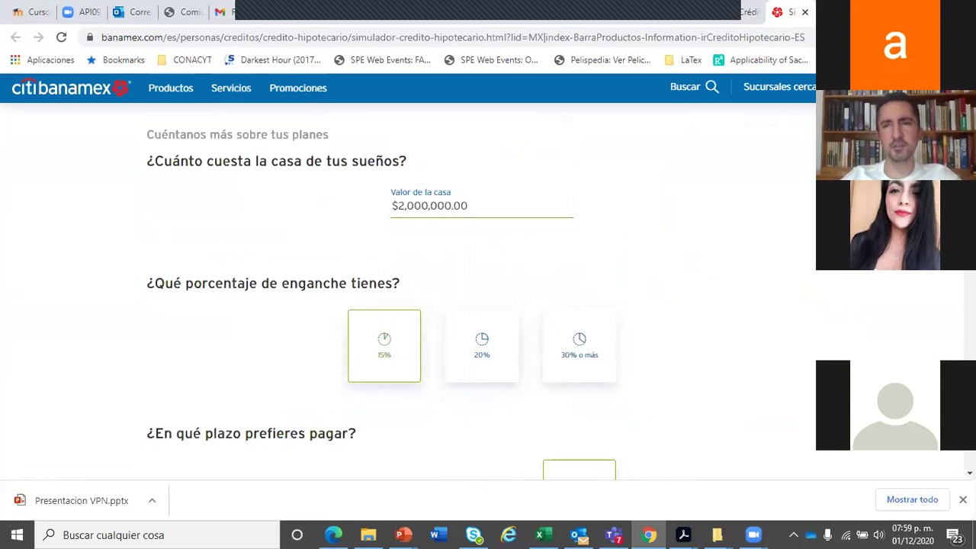
# Step: Decline tying the rate at 12 months and generate the simulation results
pyautogui.scroll(-2, 715, 314)
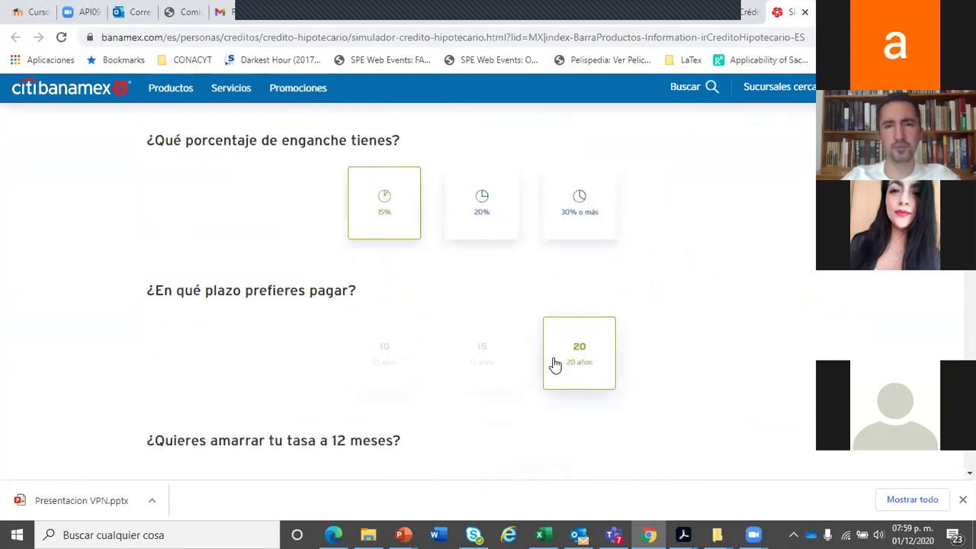
pyautogui.scroll(-3, 710, 262)
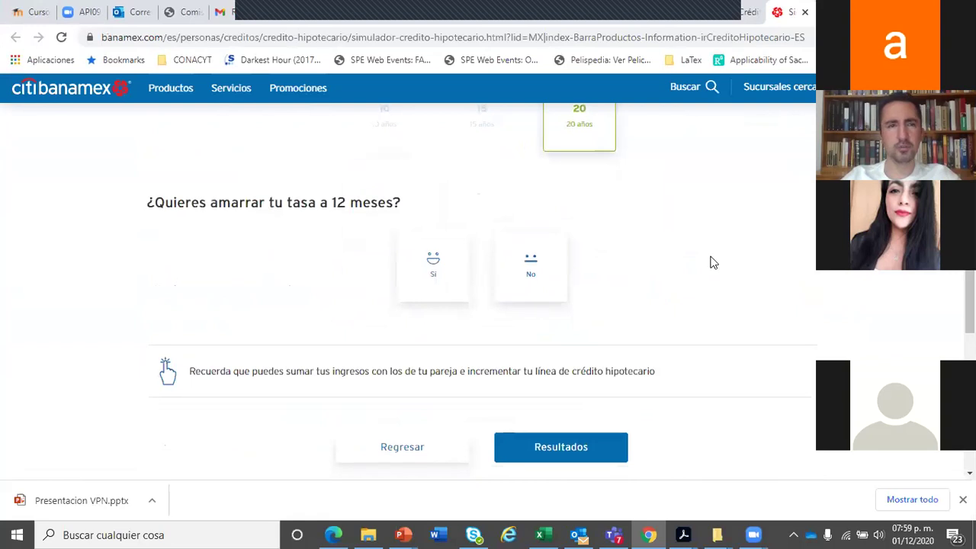
pyautogui.click(534, 262)
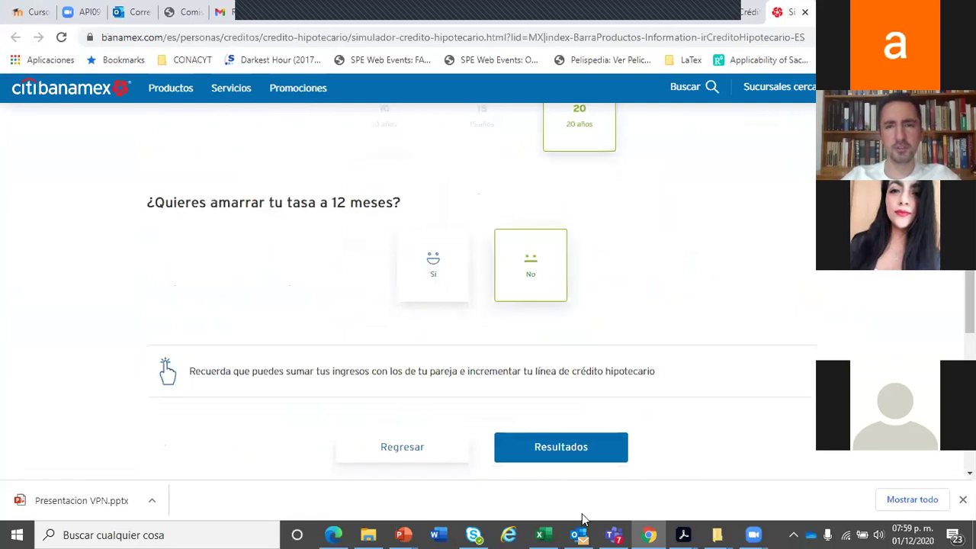
pyautogui.click(556, 450)
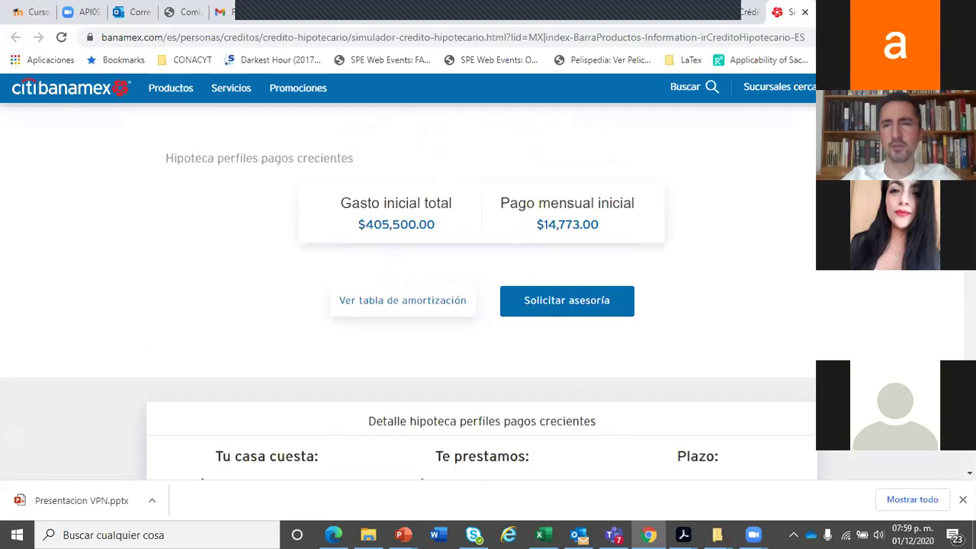
# Step: Review the growing-payments mortgage details and open the loan's amortization table at its first periods
pyautogui.scroll(-3, 408, 292)
pyautogui.scroll(-1, 408, 292)
pyautogui.scroll(-7, 482, 292)
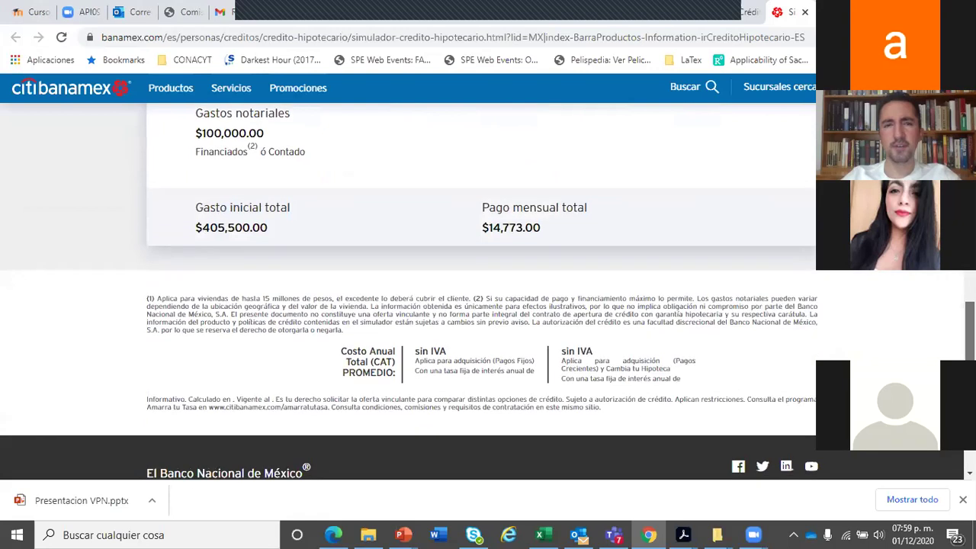
pyautogui.scroll(10, 482, 292)
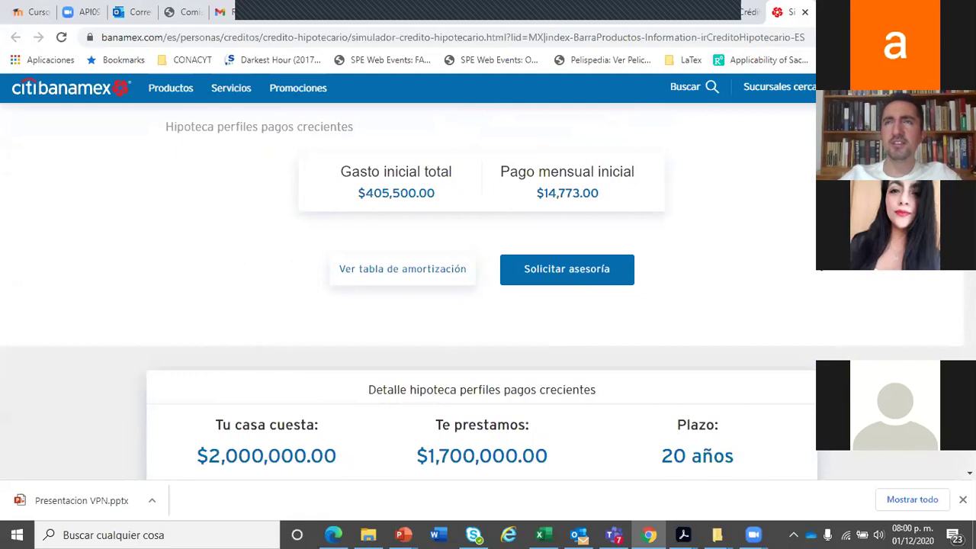
pyautogui.click(379, 275)
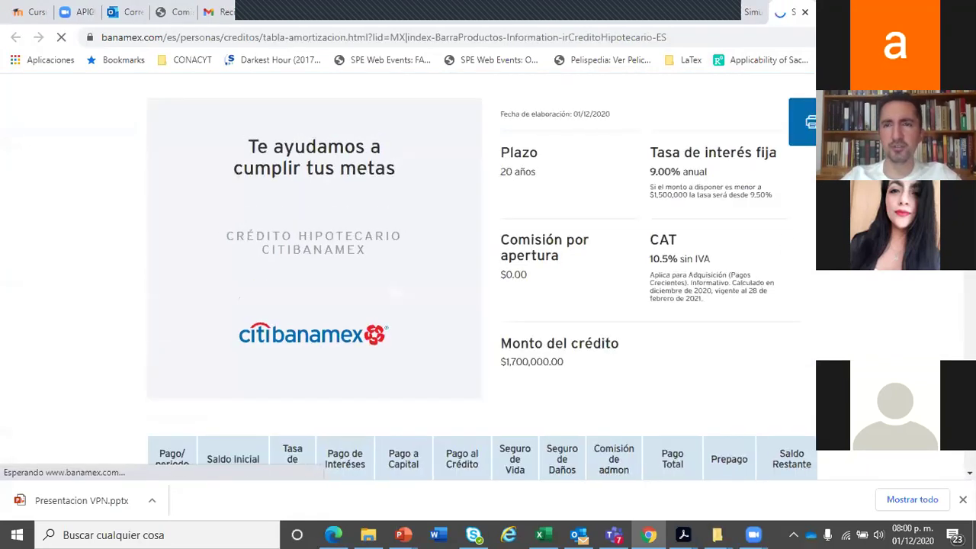
pyautogui.scroll(-5, 482, 277)
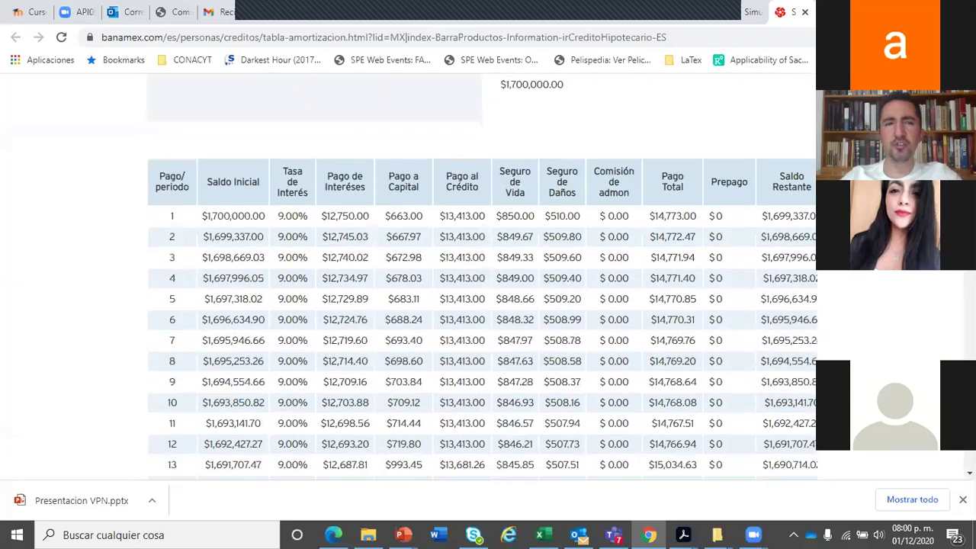
pyautogui.scroll(1, 483, 277)
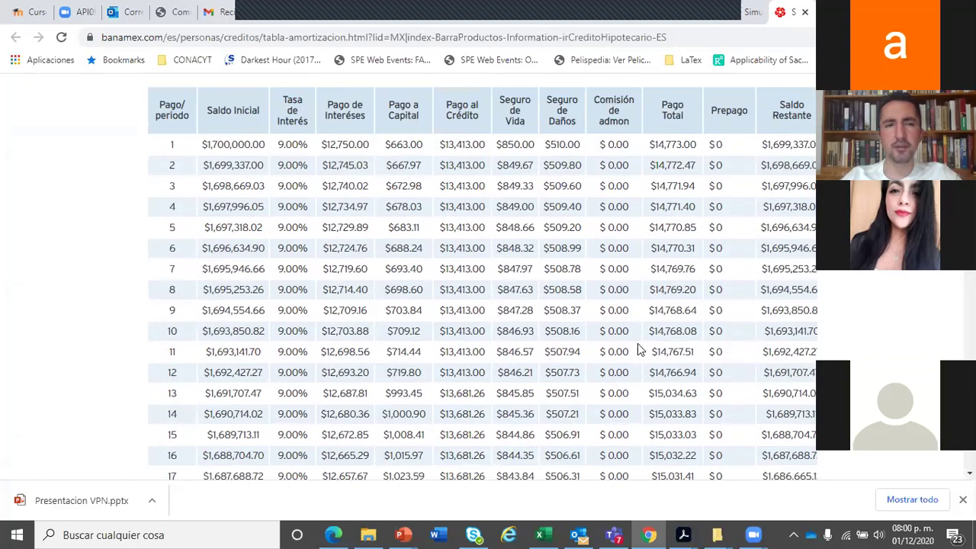
# Step: Set the prepayment for period 12 to 100000 and recalculate the amortization table
pyautogui.doubleClick(718, 372)
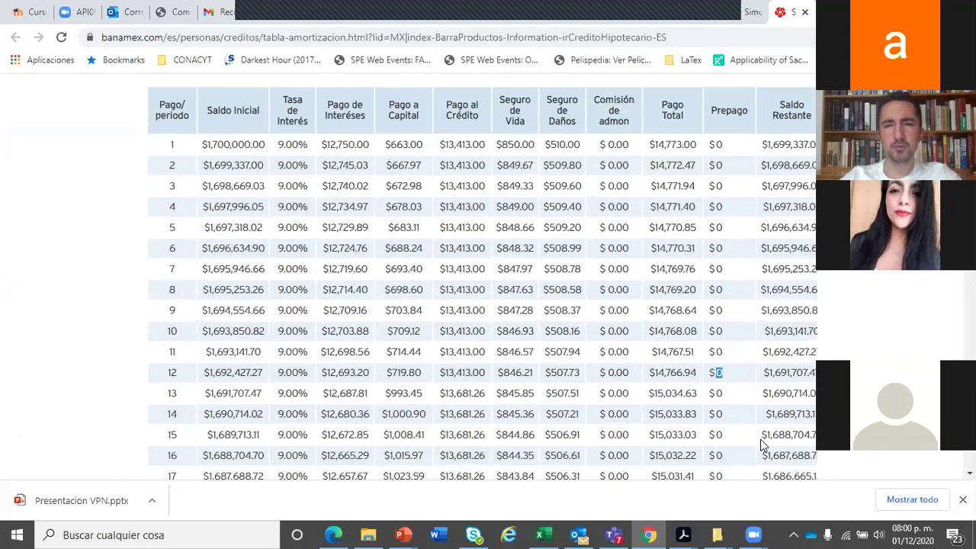
pyautogui.write('10000')
pyautogui.press('BackSpace')
pyautogui.press('BackSpace')
pyautogui.press('BackSpace')
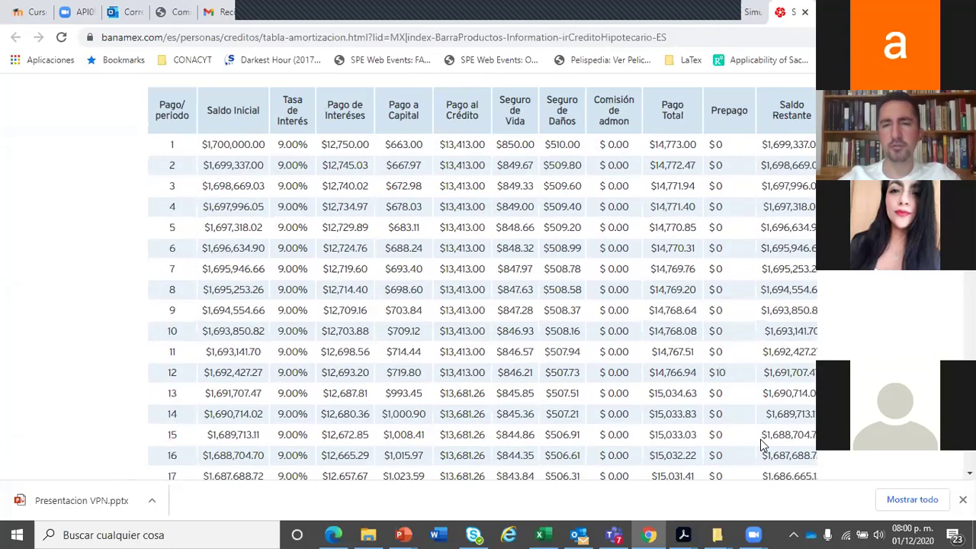
pyautogui.write('0000')
pyautogui.press('Tab')
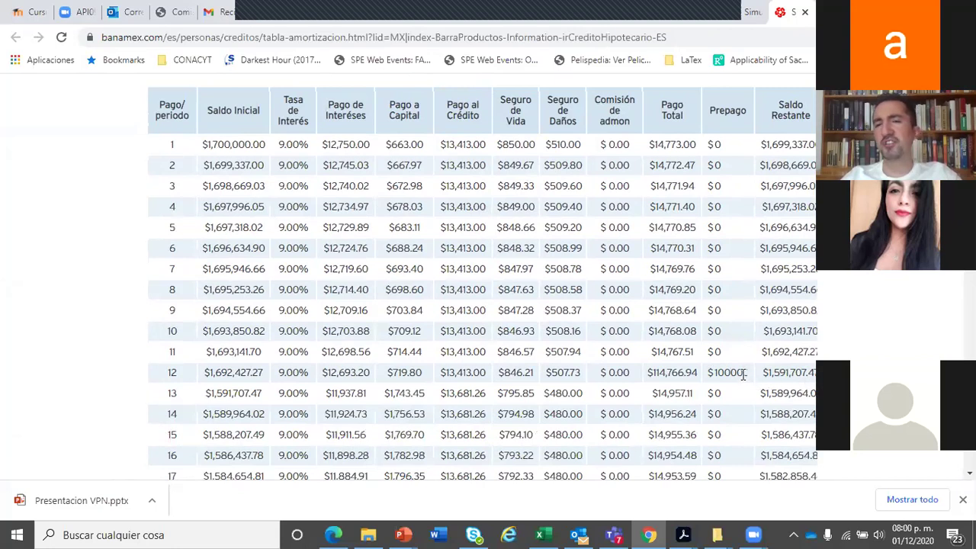
# Step: Set the prepayment for period 12 to 50000 and recalculate the amortization table
pyautogui.moveTo(745, 373); pyautogui.dragTo(701, 379)
pyautogui.press('BackSpace')
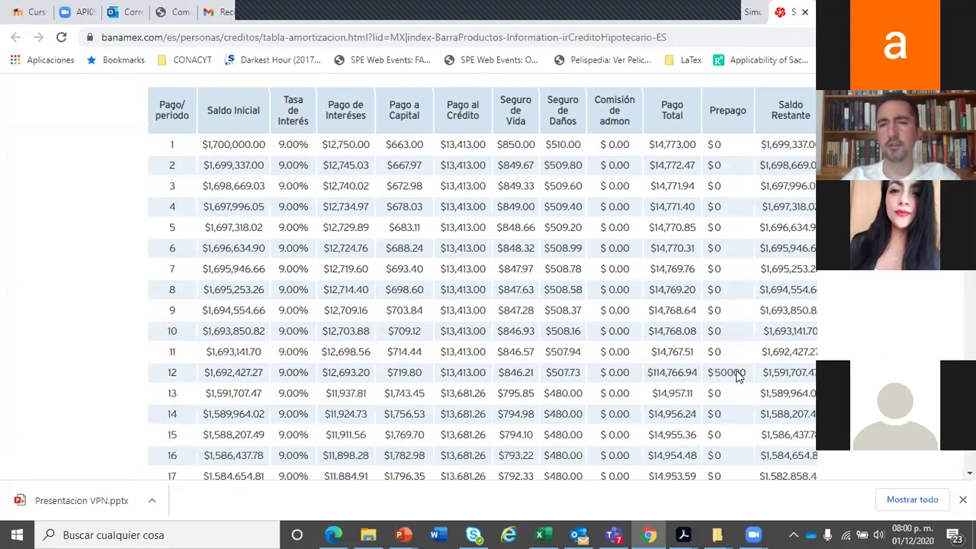
pyautogui.press('Return')
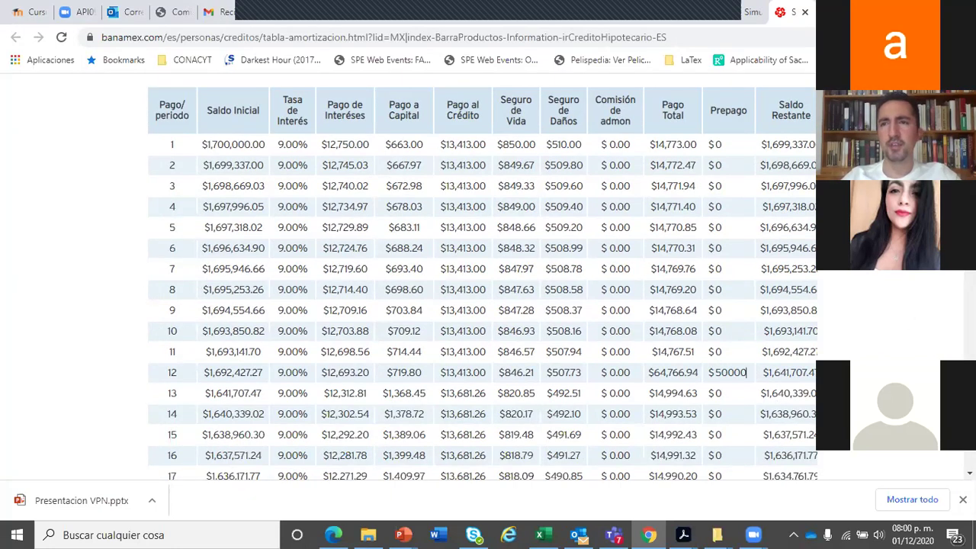
# Step: Set the prepayment for period 24 to 50000 and examine the recalculated amortization table
pyautogui.scroll(-3, 246, 323)
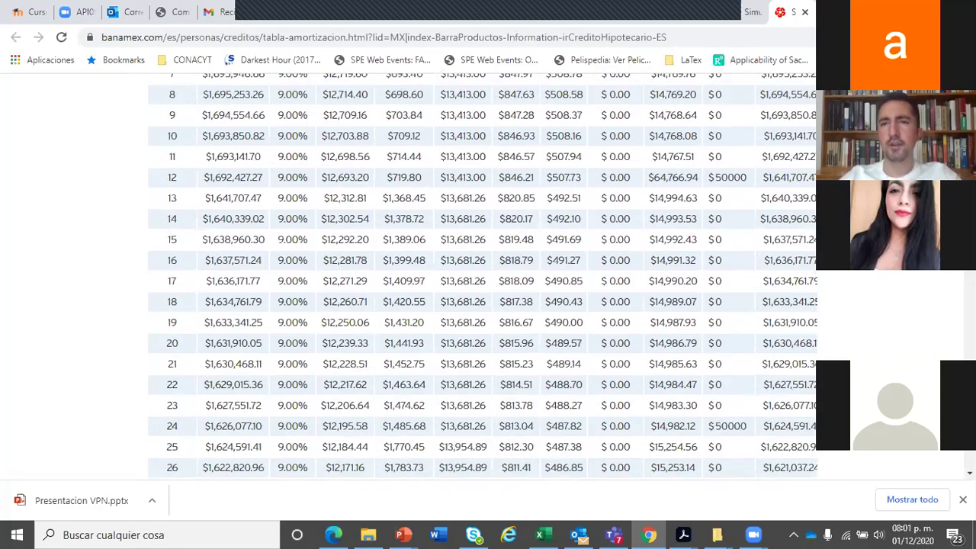
pyautogui.scroll(1, 483, 277)
pyautogui.scroll(-3, 483, 277)
pyautogui.scroll(2, 483, 277)
pyautogui.scroll(3, 917, 305)
pyautogui.scroll(-20, 917, 305)
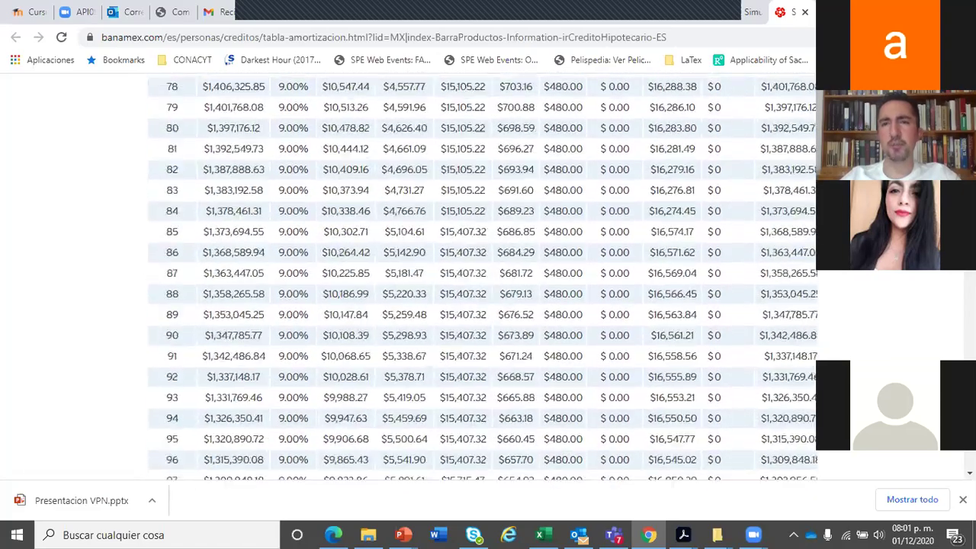
pyautogui.scroll(-20, 917, 305)
pyautogui.scroll(20, 912, 451)
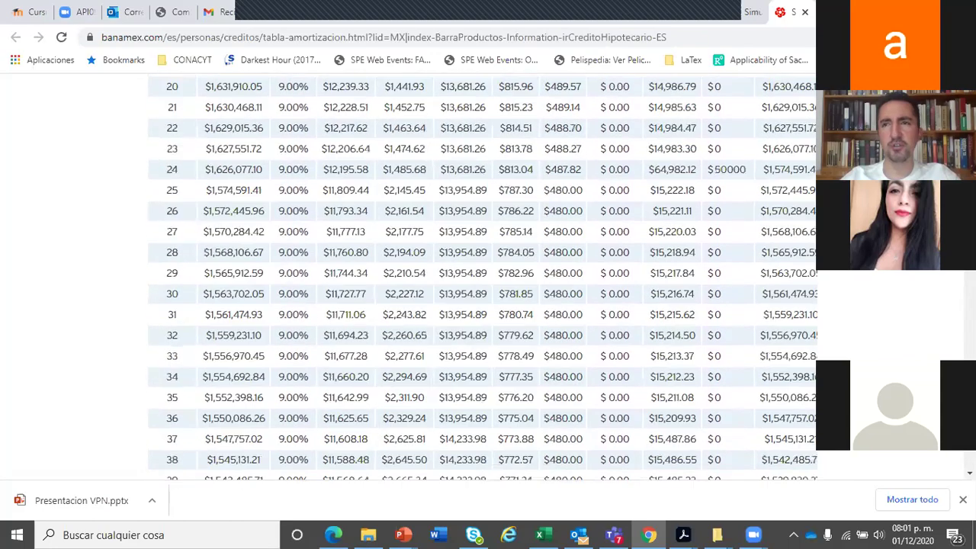
pyautogui.scroll(-7, 483, 276)
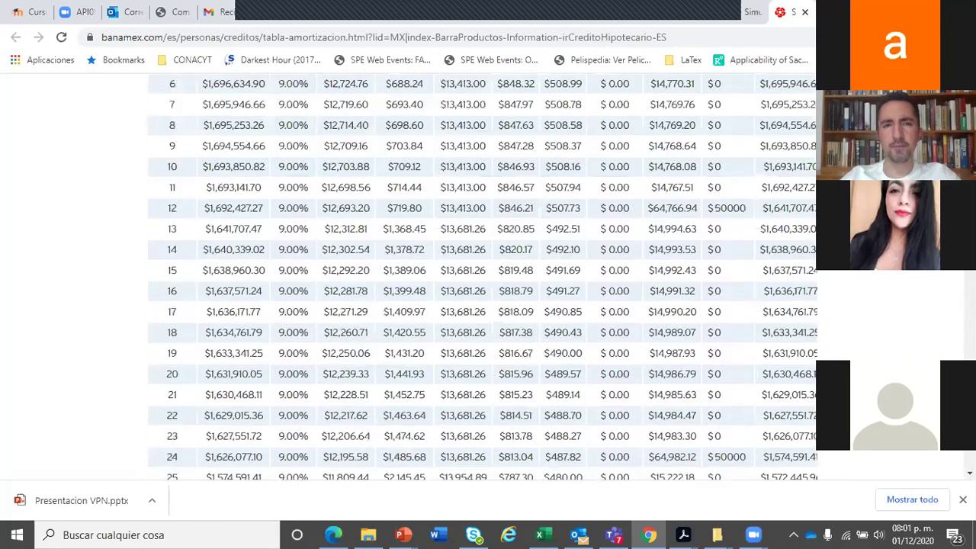
pyautogui.scroll(2, 483, 277)
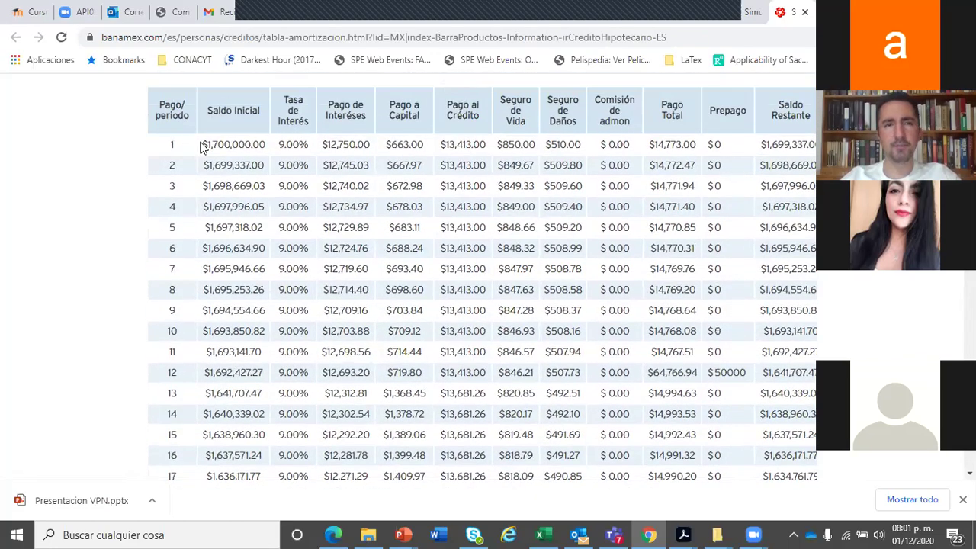
# Step: Select the amortization table rows from period 1 to 47 and switch to the Excel workbook
pyautogui.moveTo(203, 144); pyautogui.dragTo(777, 446)
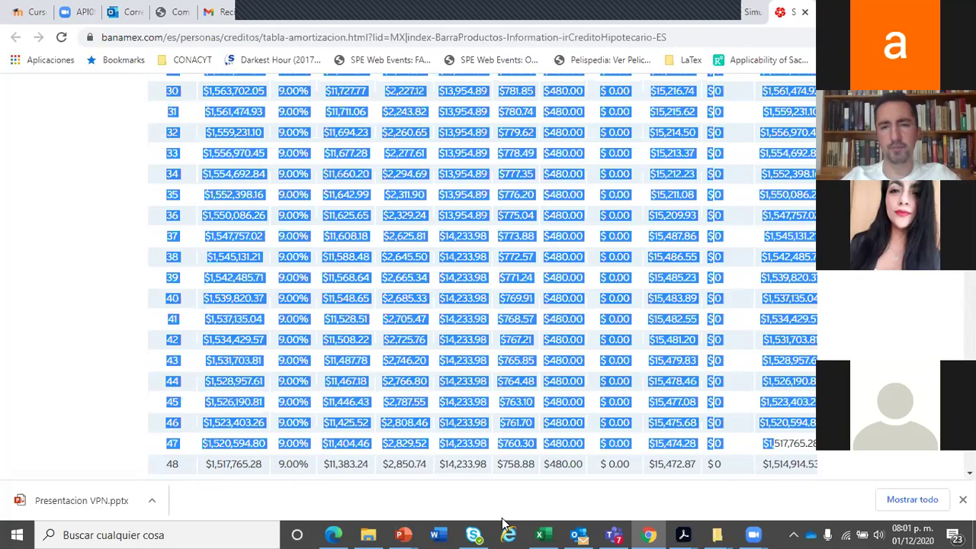
pyautogui.click(539, 535)
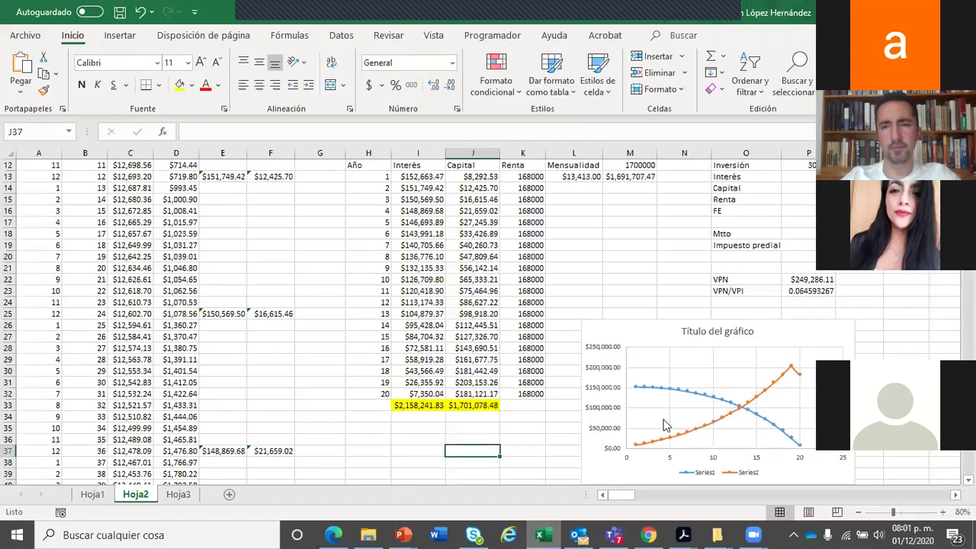
# Step: Add a new worksheet and paste the copied amortization table into it starting at cell C3
pyautogui.click(229, 495)
pyautogui.click(140, 211)
pyautogui.click(149, 199)
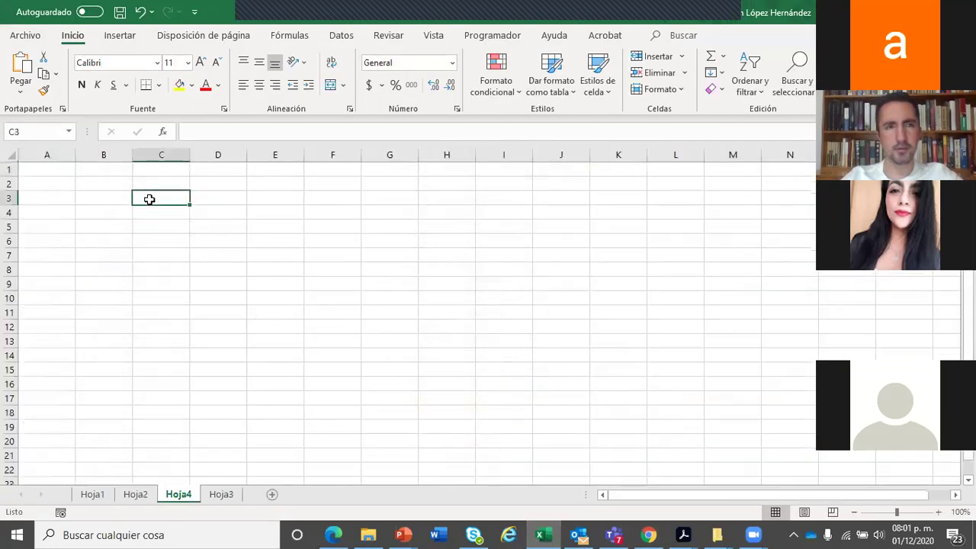
pyautogui.click(21, 98)
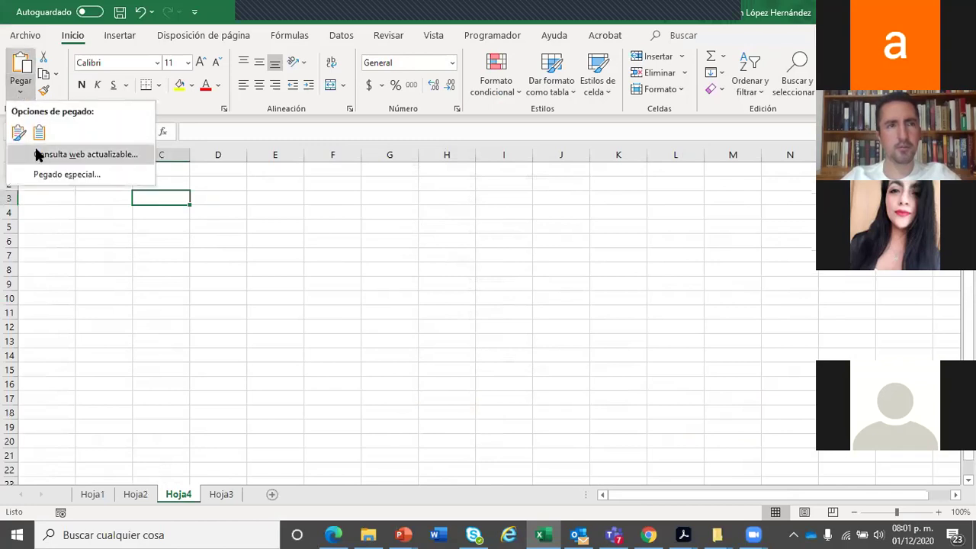
pyautogui.click(185, 219)
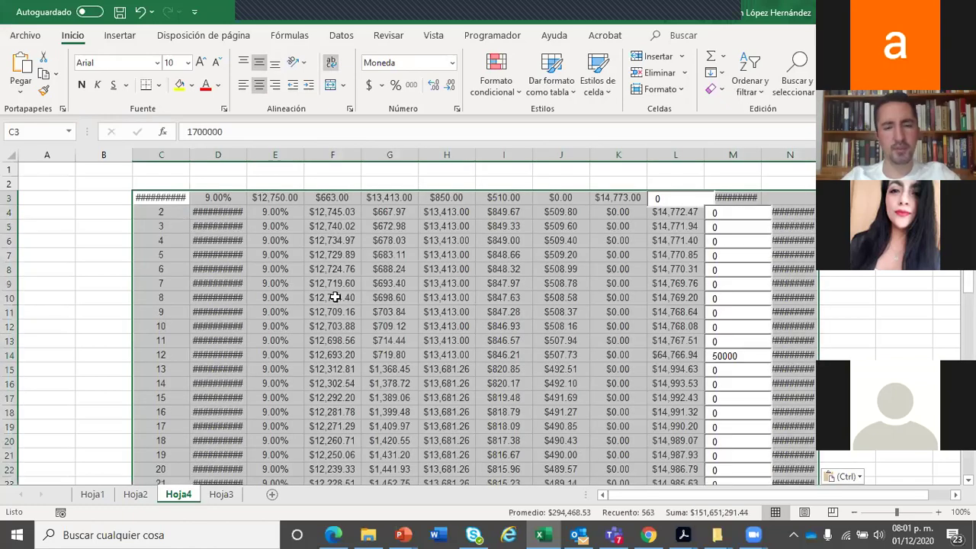
# Step: Copy the amortization table on Hoja4 and paste only its values starting at cell P3
pyautogui.hotkey('ctrl', 'c')
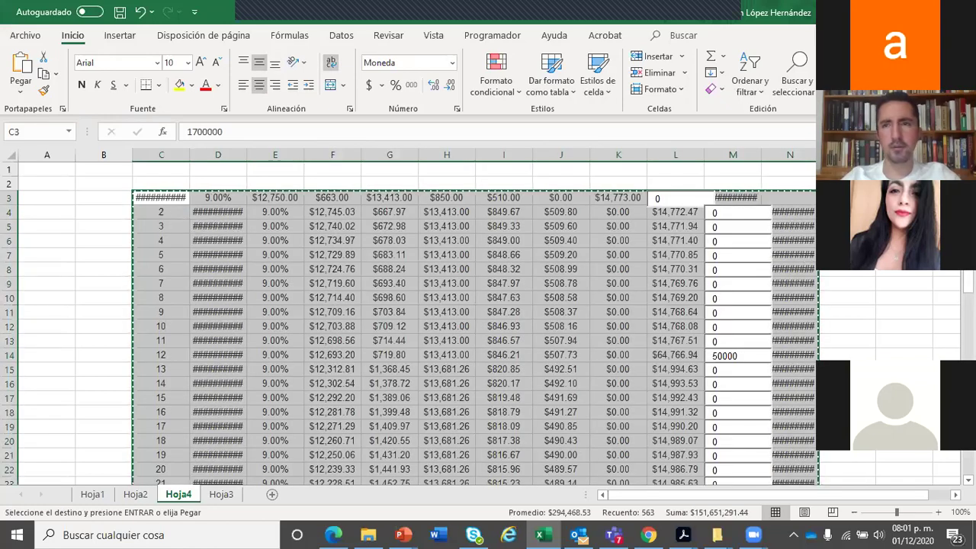
pyautogui.click(847, 198)
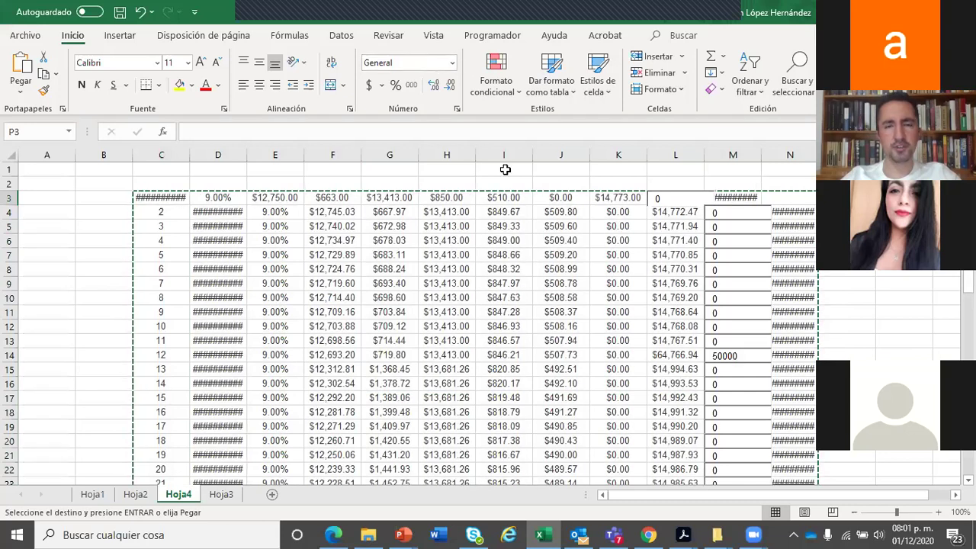
pyautogui.click(452, 63)
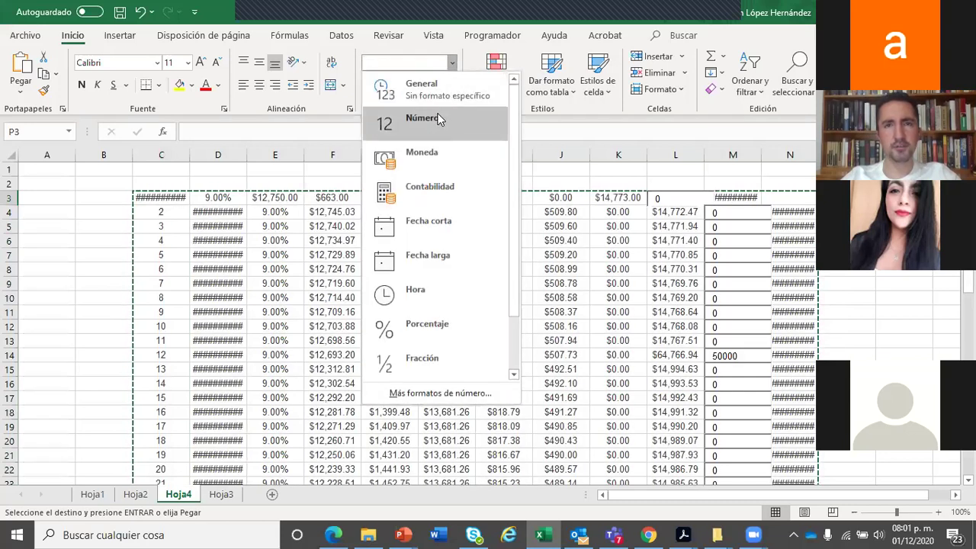
pyautogui.press('Escape')
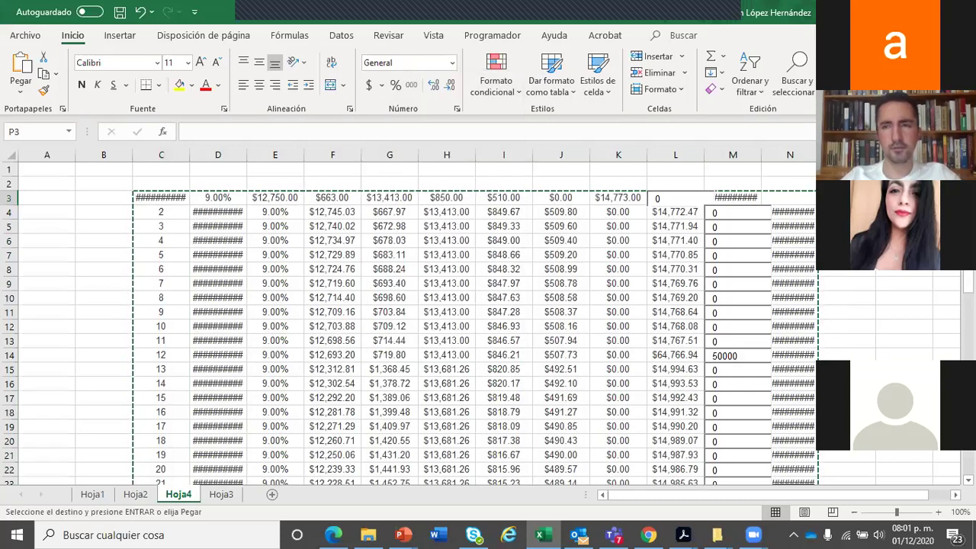
pyautogui.hotkey('ctrl', 'v')
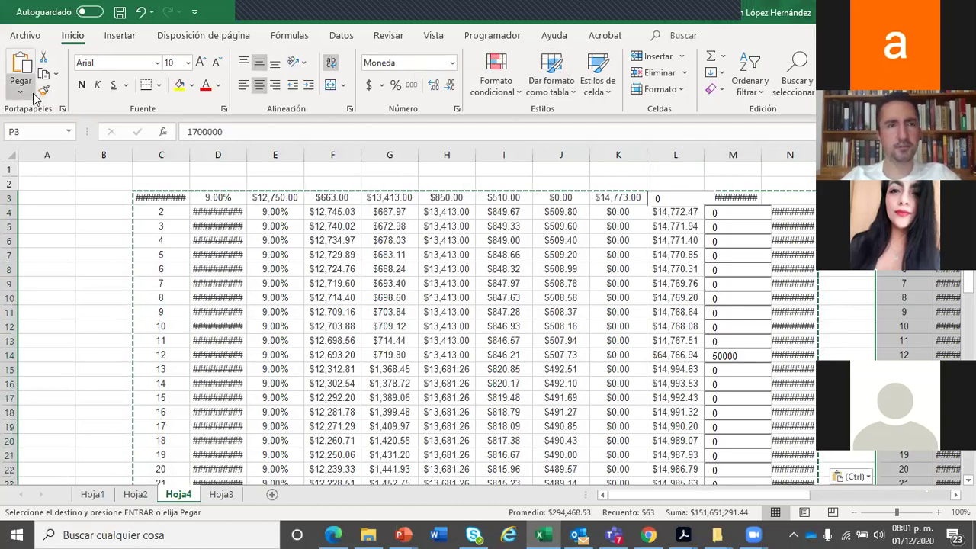
pyautogui.hotkey('ctrl', 'z')
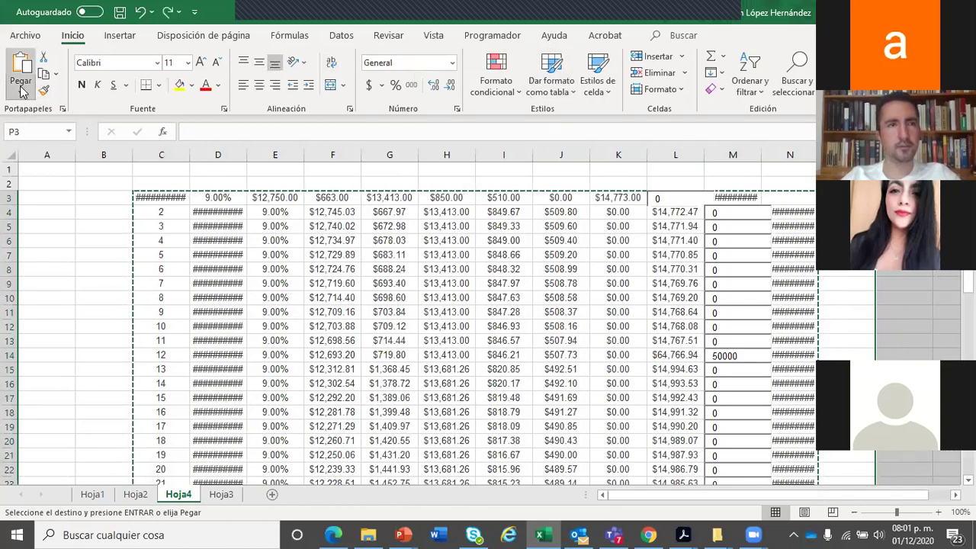
pyautogui.click(22, 91)
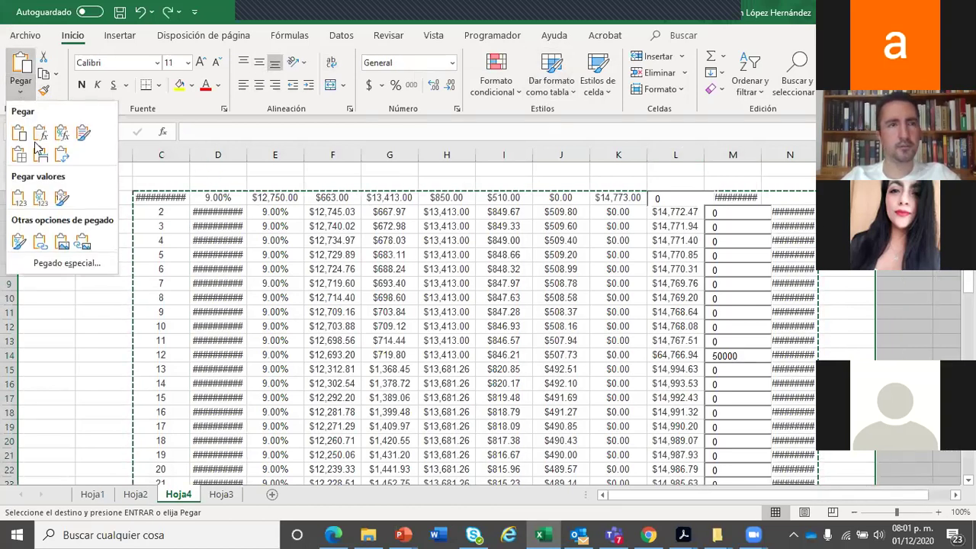
pyautogui.click(21, 202)
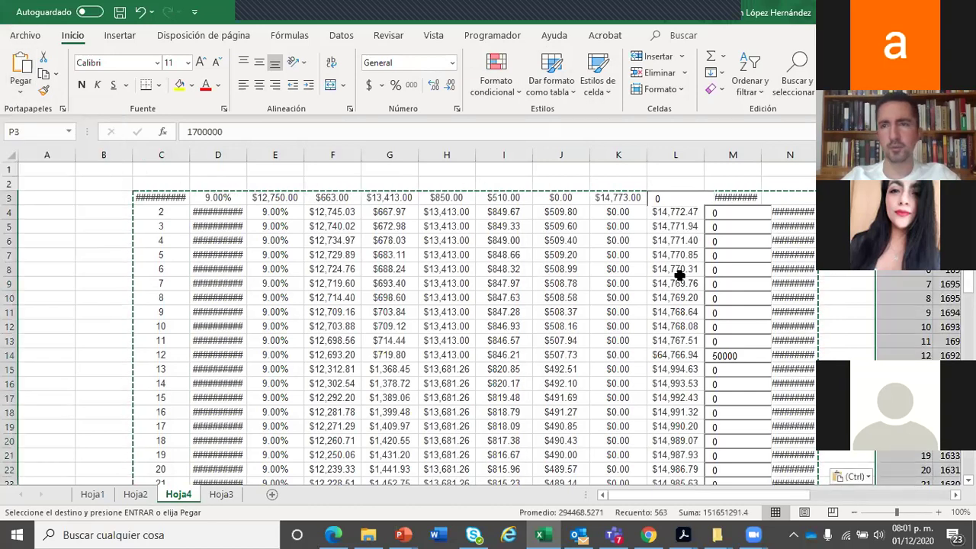
# Step: Apply the Número format to the pasted values starting at P3 and inspect the converted columns
pyautogui.click(452, 62)
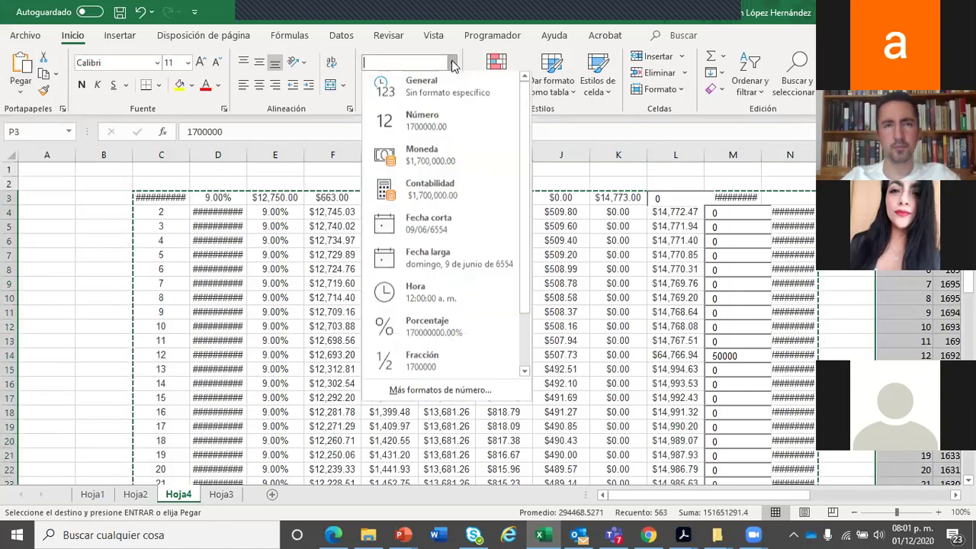
pyautogui.click(445, 131)
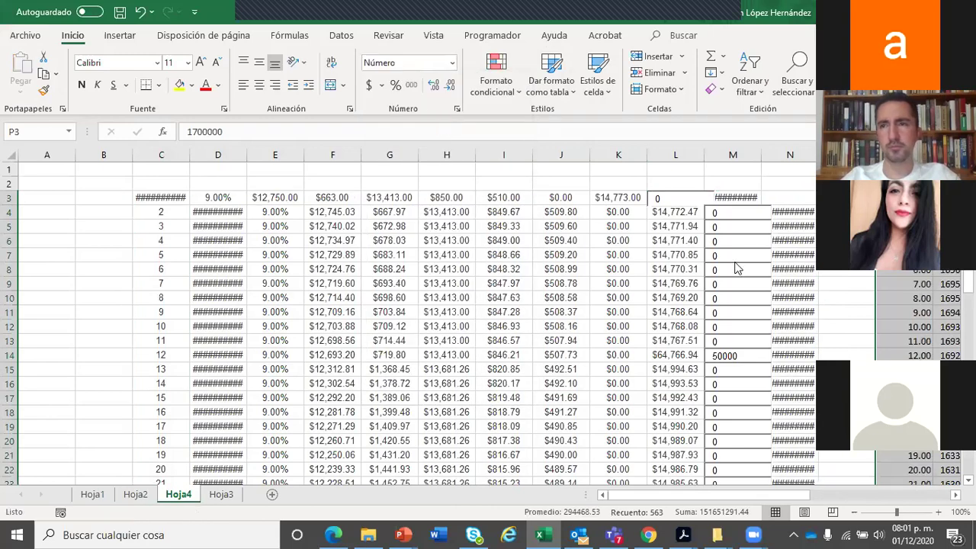
pyautogui.moveTo(818, 494); pyautogui.dragTo(893, 494)
pyautogui.click(839, 340)
pyautogui.click(618, 227)
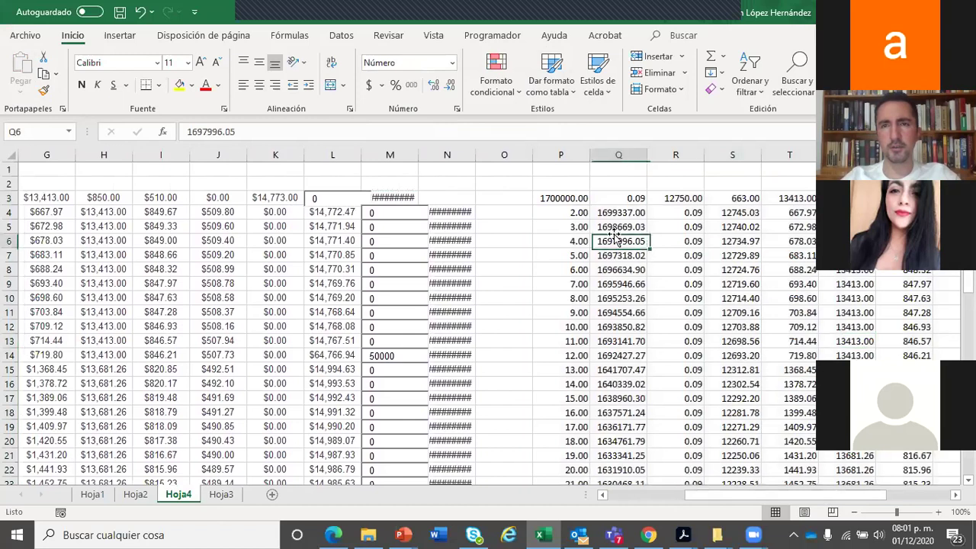
pyautogui.click(565, 198)
pyautogui.click(583, 228)
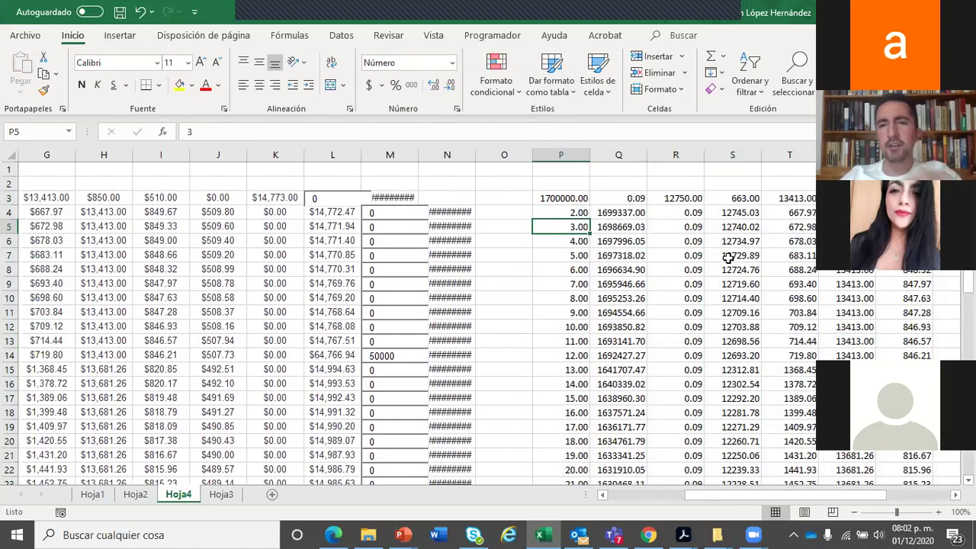
# Step: Review the yearly interest table, the VPN formula and the discount rate on Hoja2
pyautogui.click(137, 494)
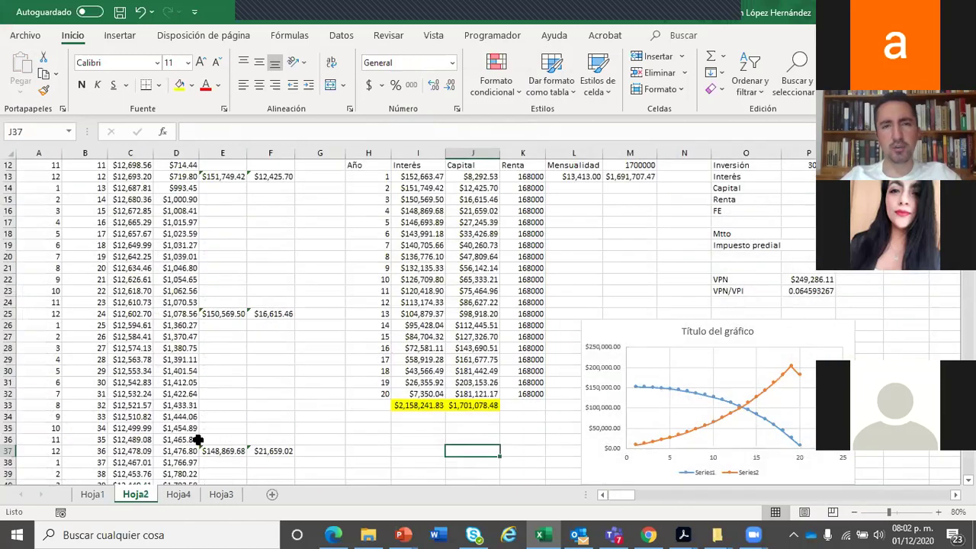
pyautogui.click(356, 338)
pyautogui.click(416, 267)
pyautogui.click(745, 255)
pyautogui.click(744, 280)
pyautogui.click(788, 280)
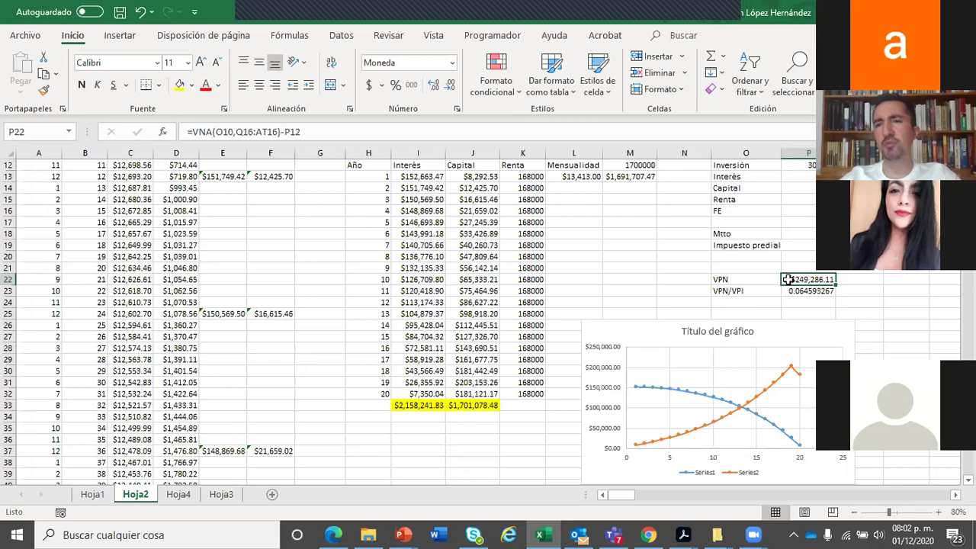
pyautogui.scroll(4, 788, 280)
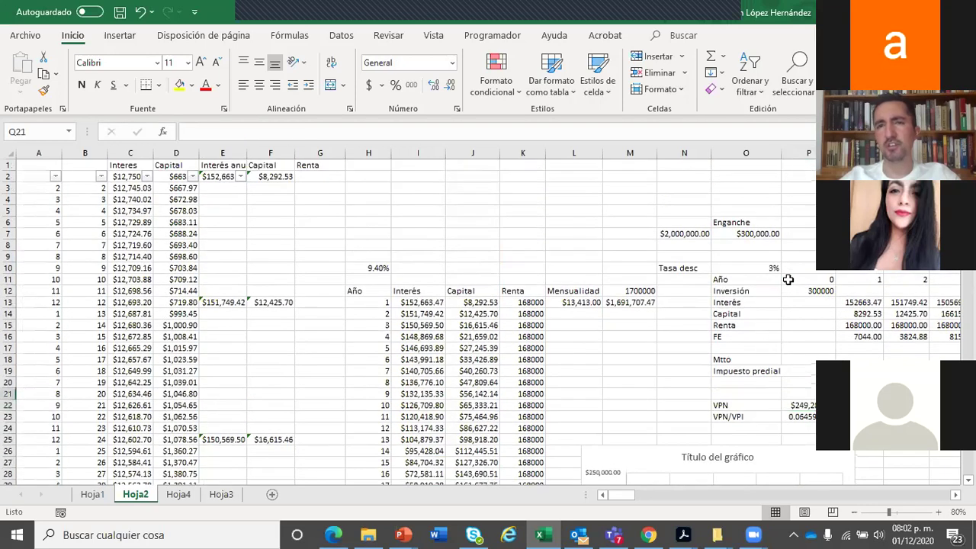
pyautogui.click(744, 255)
pyautogui.click(756, 267)
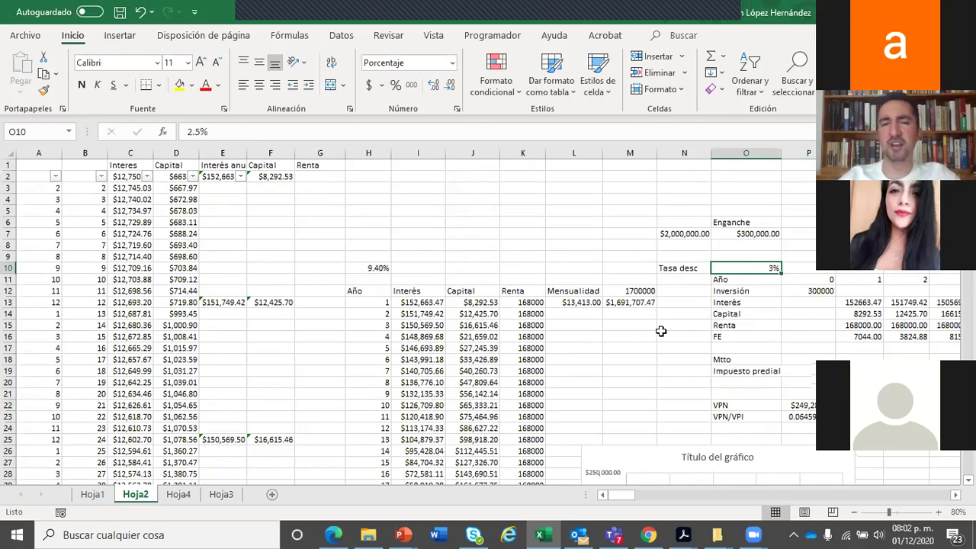
# Step: Clear the interest values in column C of Hoja3 and save the workbook
pyautogui.click(221, 494)
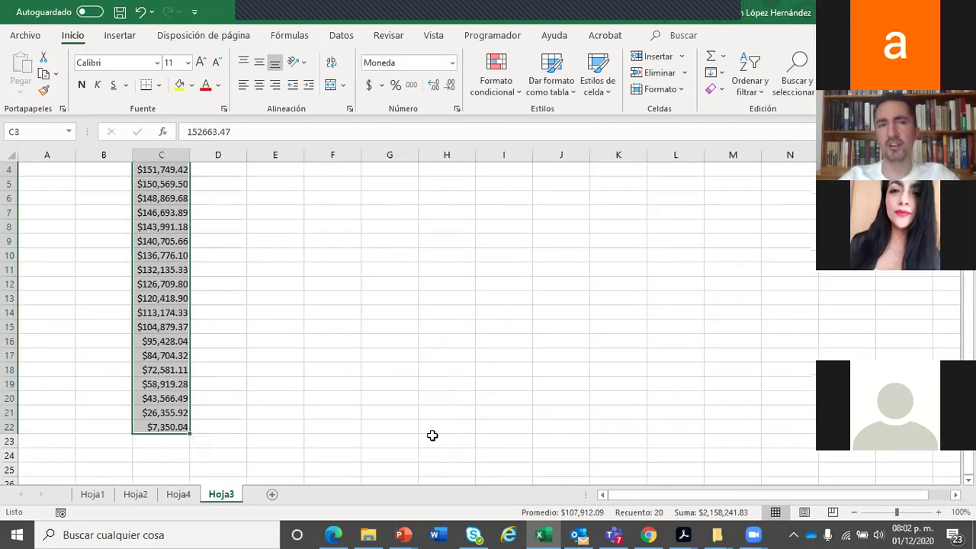
pyautogui.click(366, 354)
pyautogui.moveTo(967, 328); pyautogui.dragTo(967, 314)
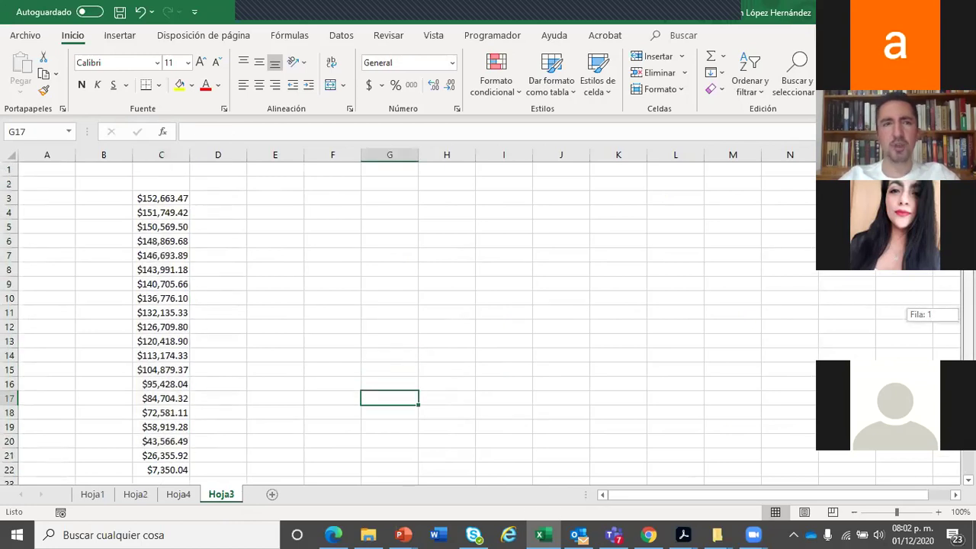
pyautogui.moveTo(179, 183); pyautogui.dragTo(183, 431)
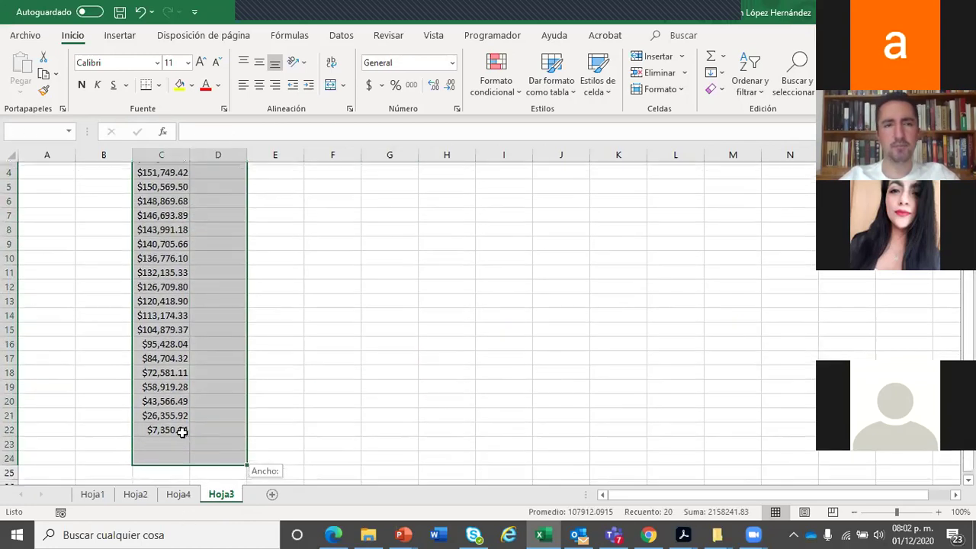
pyautogui.press('Delete')
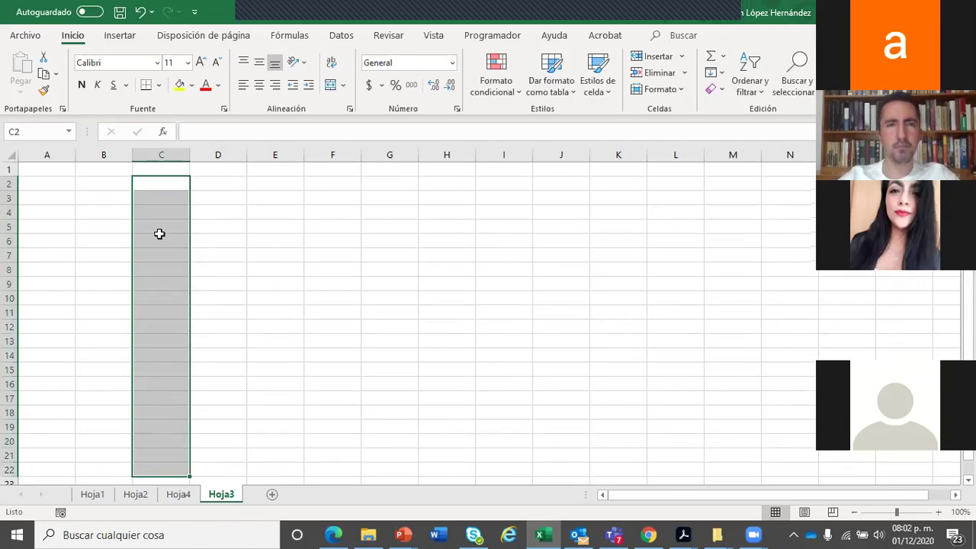
pyautogui.click(160, 210)
pyautogui.click(120, 12)
pyautogui.click(229, 300)
# Step: Clear the contents of Hoja4 from cell G2 across the table columns beyond it
pyautogui.click(178, 494)
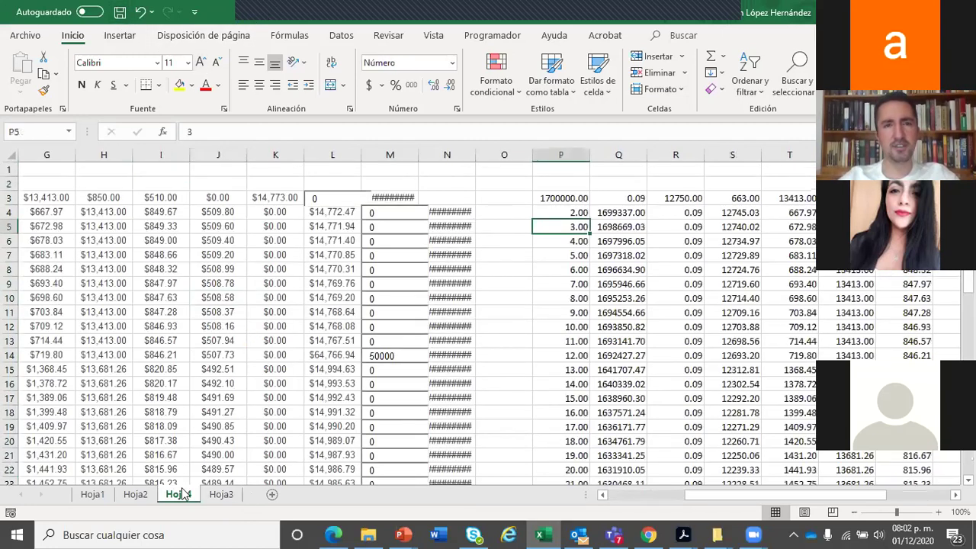
pyautogui.click(73, 183)
pyautogui.moveTo(539, 456); pyautogui.dragTo(815, 496)
pyautogui.hotkey('ctrl', 'BackSpace')
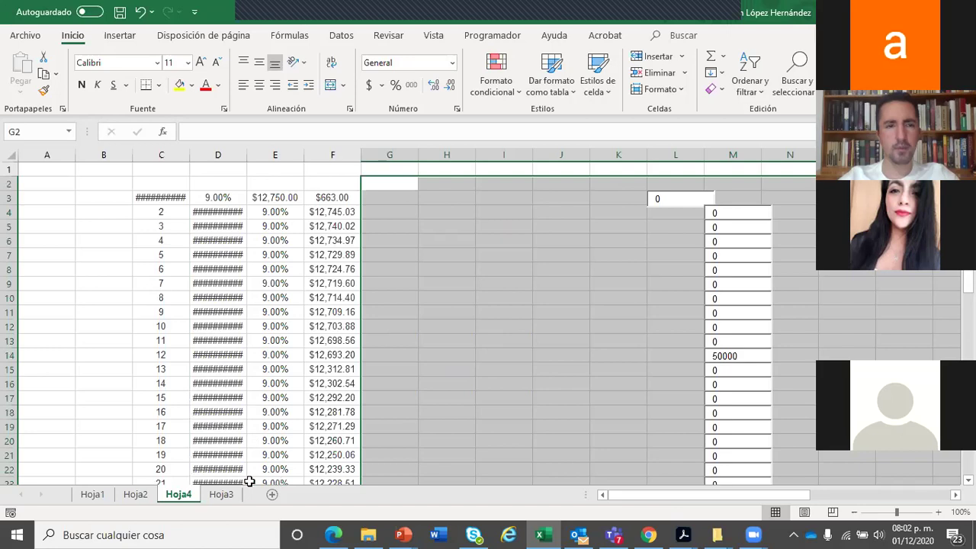
# Step: Delete the Hoja4 worksheet and select cell B3 on the blank Hoja3
pyautogui.rightClick(187, 498)
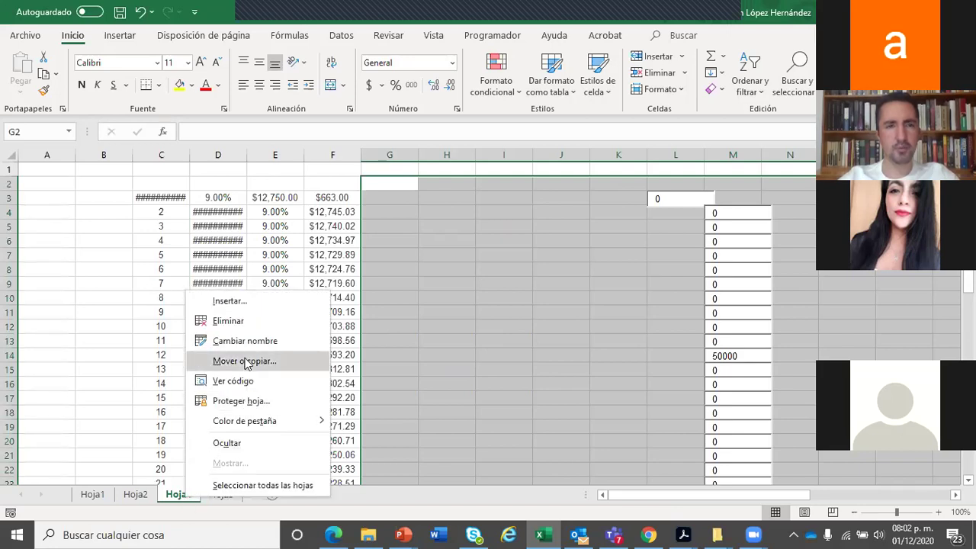
pyautogui.click(235, 324)
pyautogui.click(456, 307)
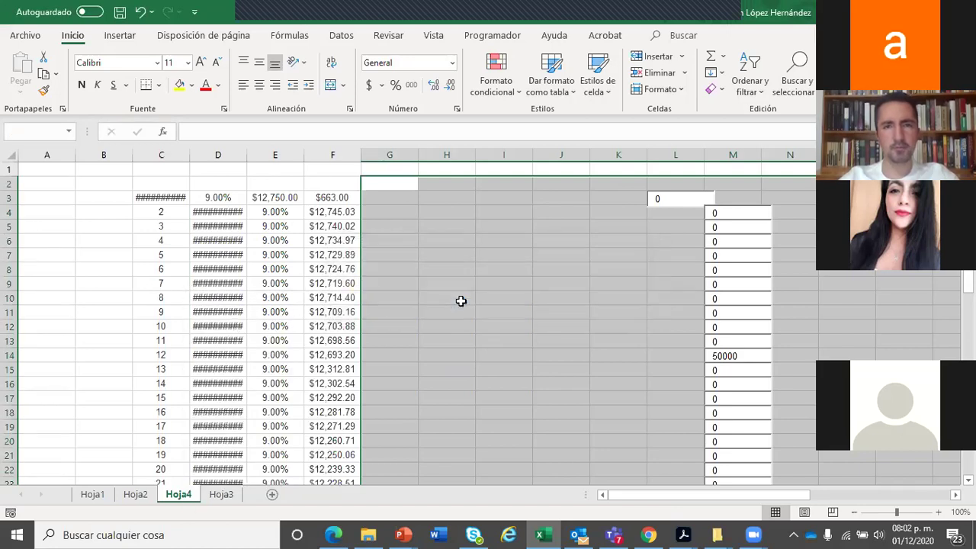
pyautogui.click(69, 294)
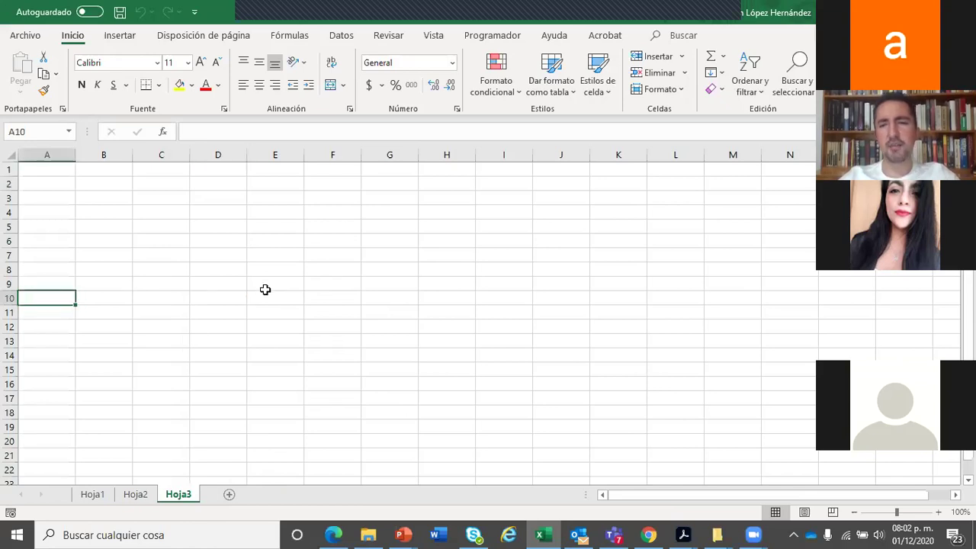
pyautogui.click(249, 226)
pyautogui.click(114, 201)
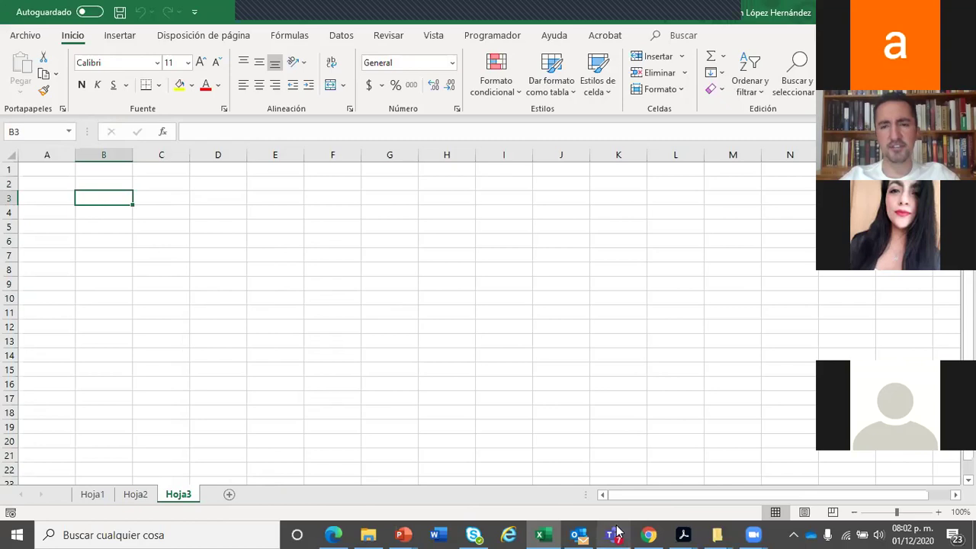
# Step: Switch to the running PowerPoint slide show and bracket the n= 5 años and 12 % annual interest rate lines in red ink
pyautogui.click(402, 532)
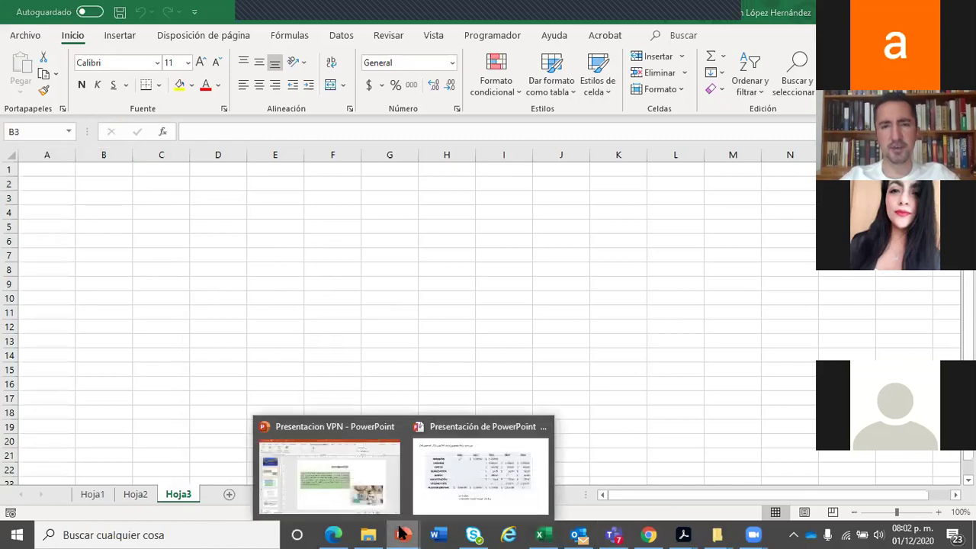
pyautogui.click(476, 436)
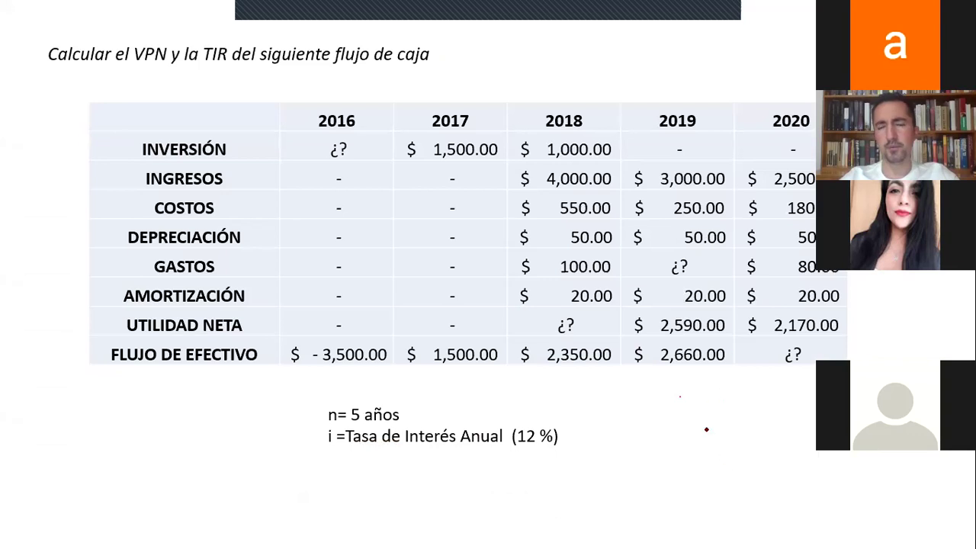
pyautogui.moveTo(569, 415)
pyautogui.mouseDown()
pyautogui.moveTo(554, 467)
pyautogui.moveTo(310, 452)
pyautogui.moveTo(304, 418)
pyautogui.mouseUp()
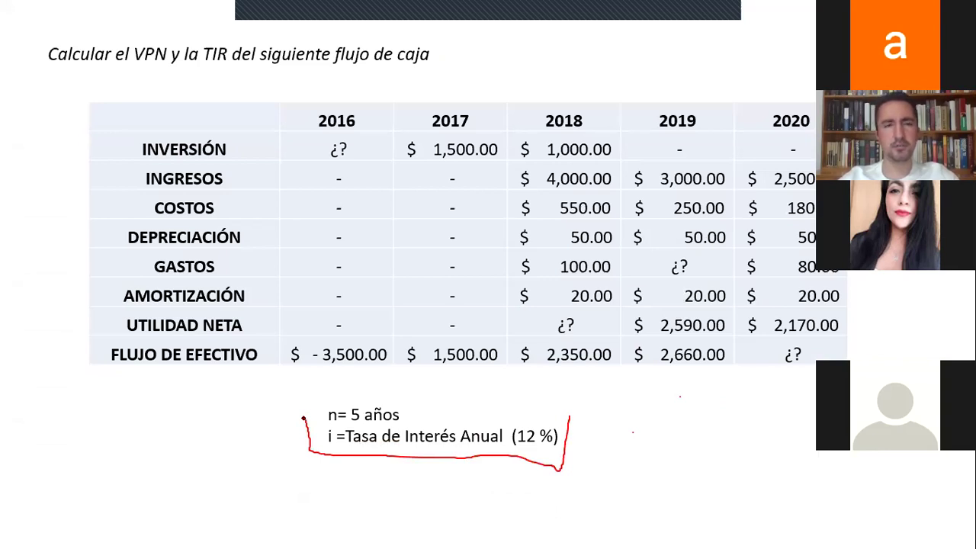
# Step: Compare the VPN and TIR cash flow exercise slide with the following slide on the missing cells
pyautogui.scroll(-6, 248, 401)
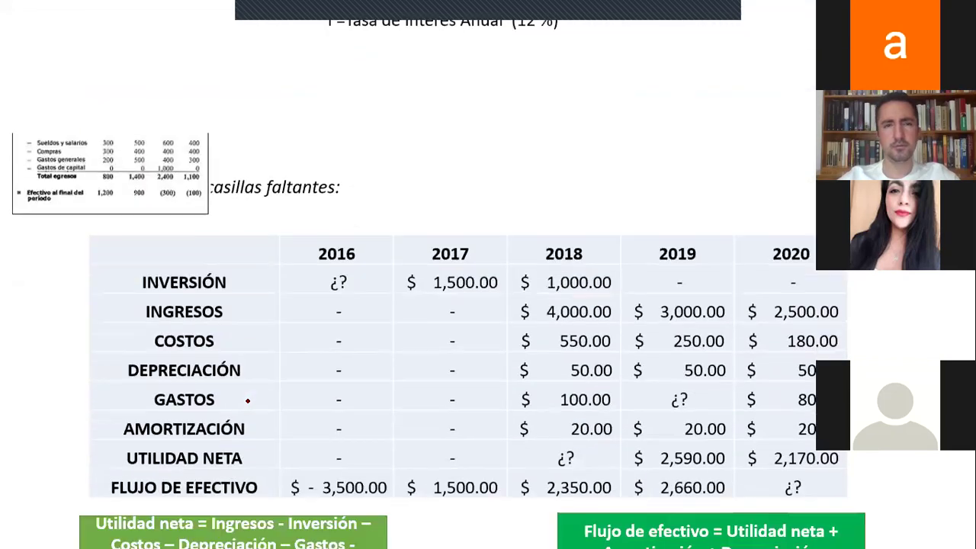
pyautogui.scroll(6, 248, 399)
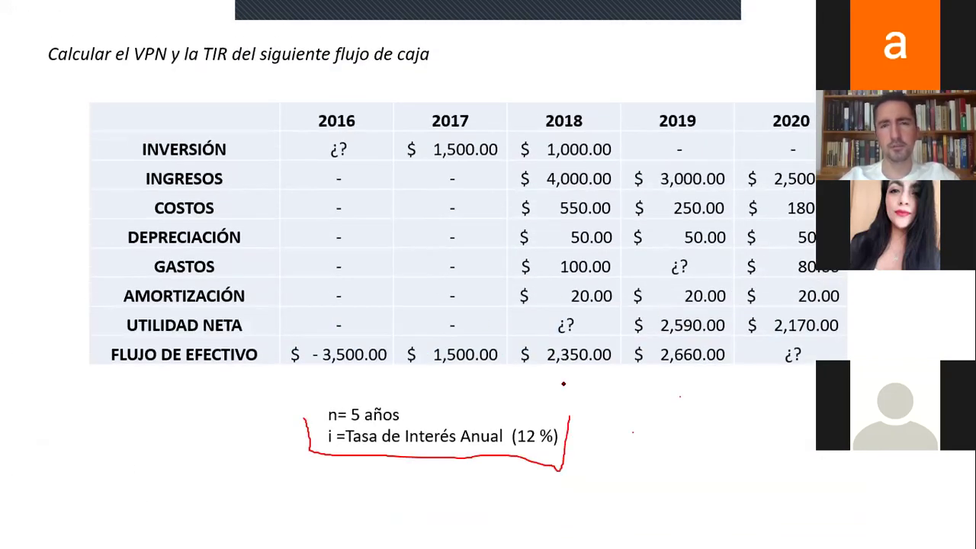
pyautogui.scroll(-6, 664, 389)
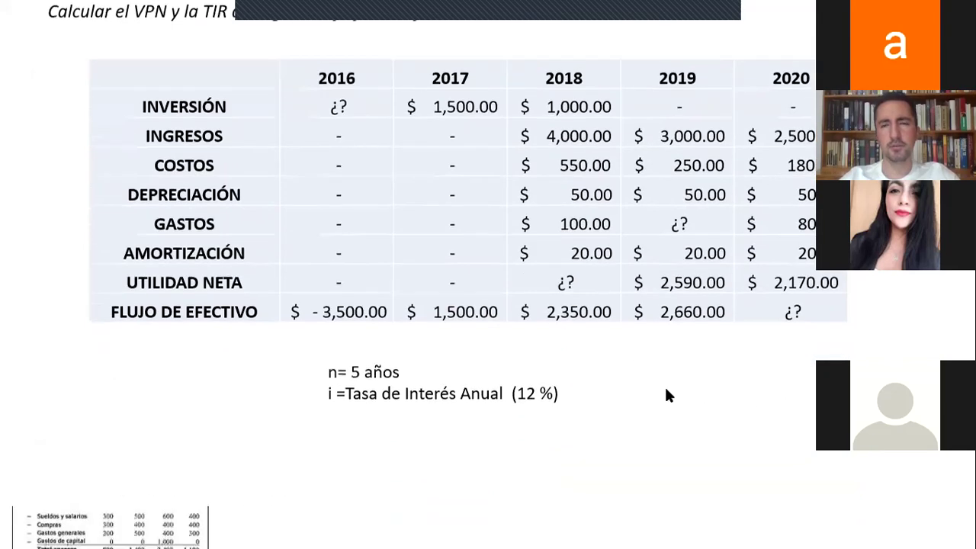
# Step: Switch from the slide show to the Excel workbook and review the Hoja2 analysis and the Hoja1 amortization table
pyautogui.scroll(6, 468, 482)
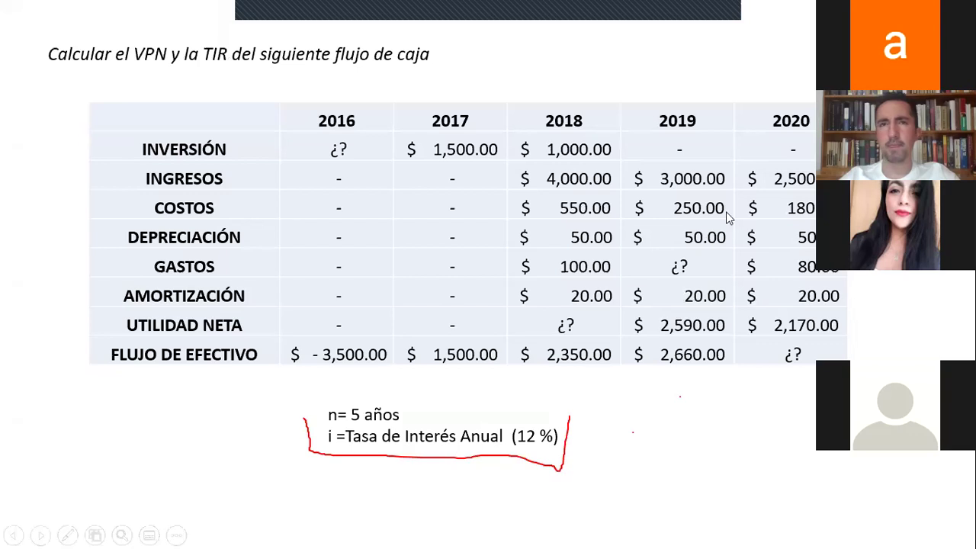
pyautogui.hotkey('alt', 'Tab')
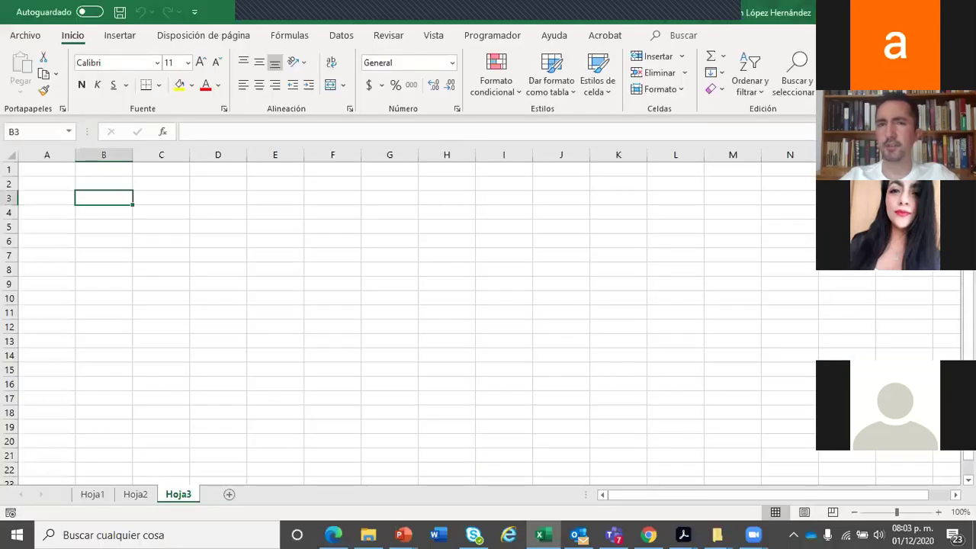
pyautogui.click(254, 296)
pyautogui.click(143, 497)
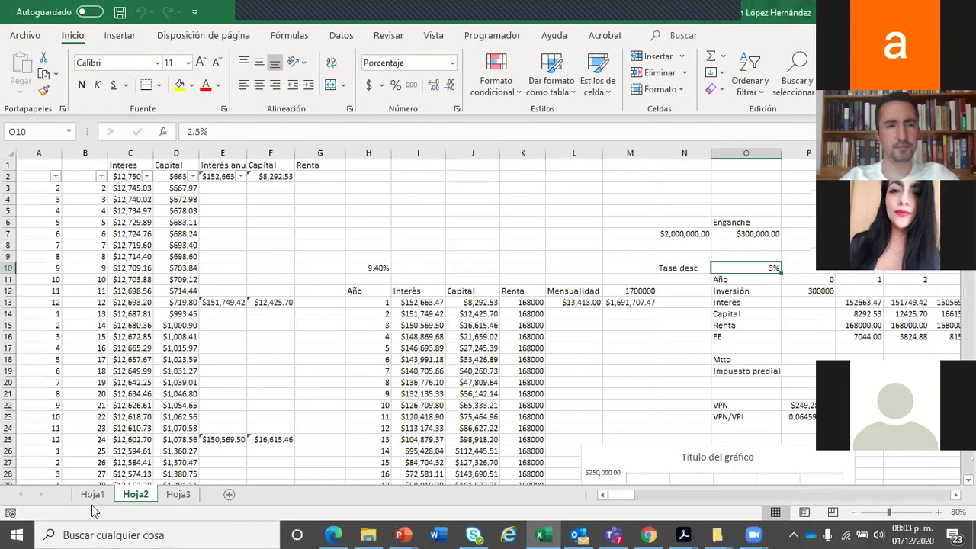
pyautogui.click(92, 494)
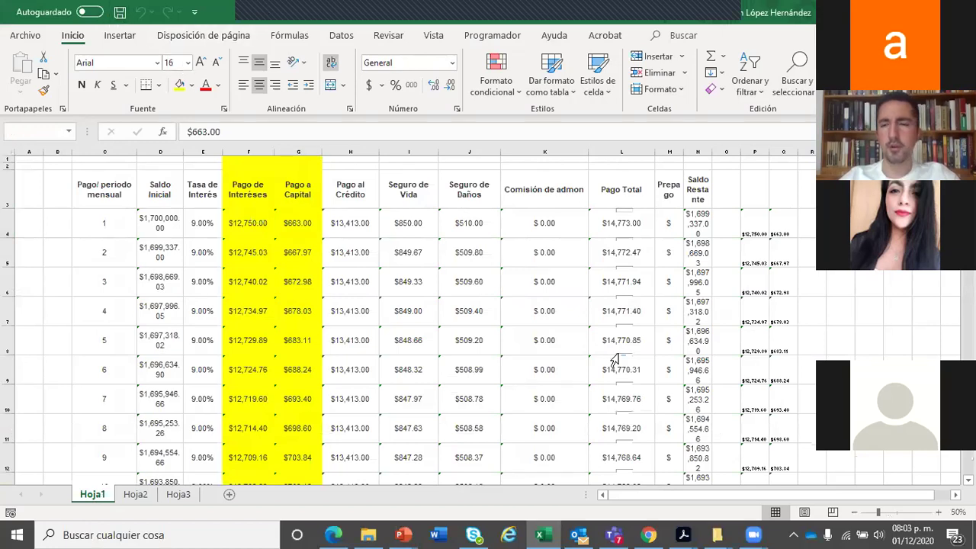
pyautogui.click(601, 399)
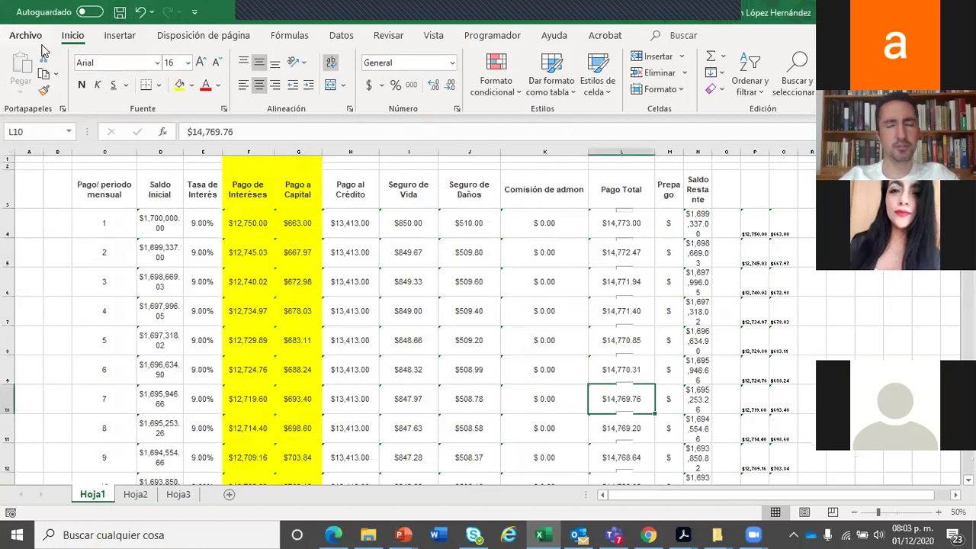
# Step: Check the Banamex amortization table in Chrome and the Planeación de Proyectos folder in File Explorer, and return to Excel
pyautogui.click(647, 535)
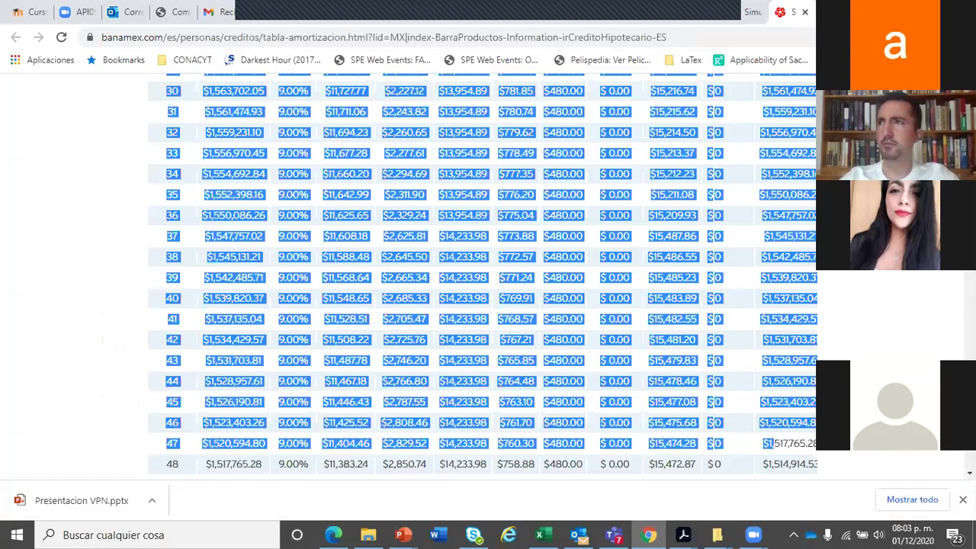
pyautogui.hotkey('alt', 'Tab')
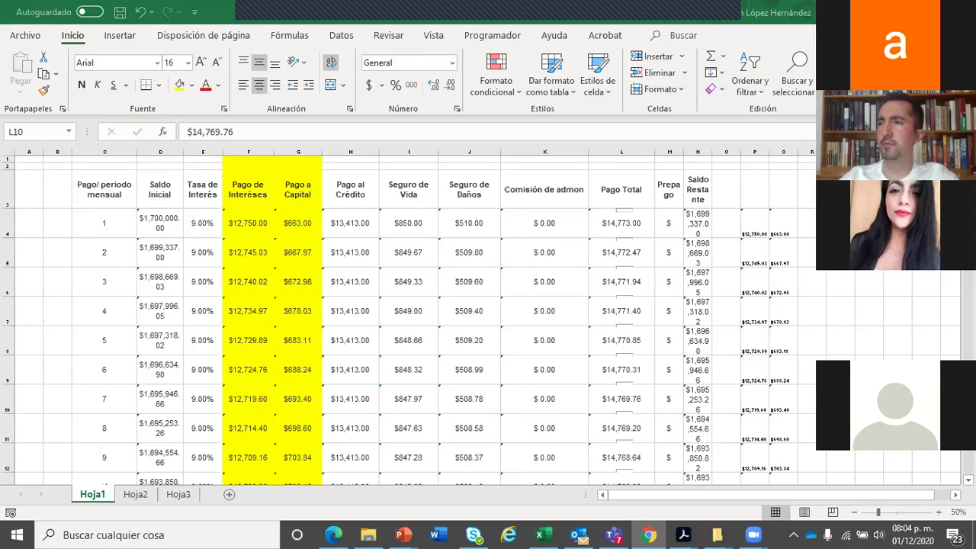
pyautogui.click(366, 534)
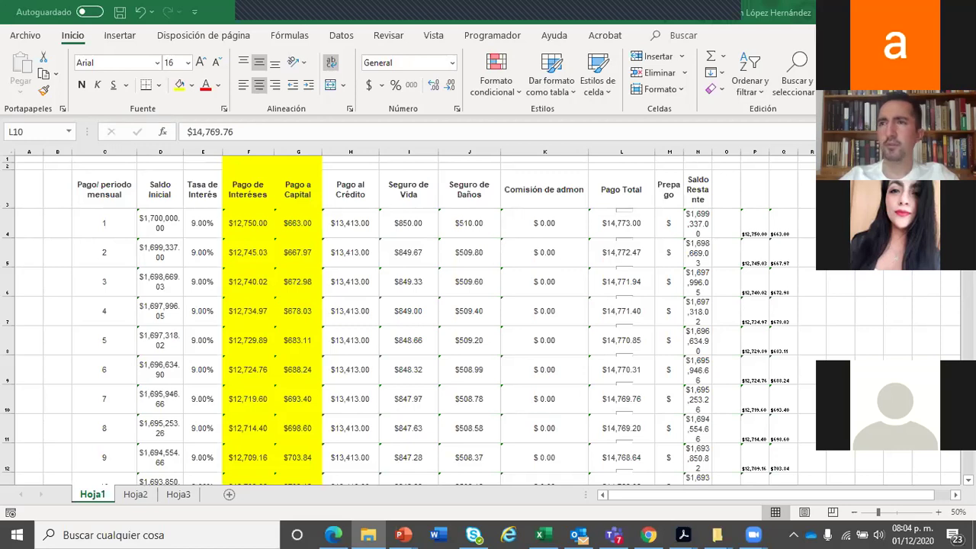
pyautogui.hotkey('alt', 'Tab')
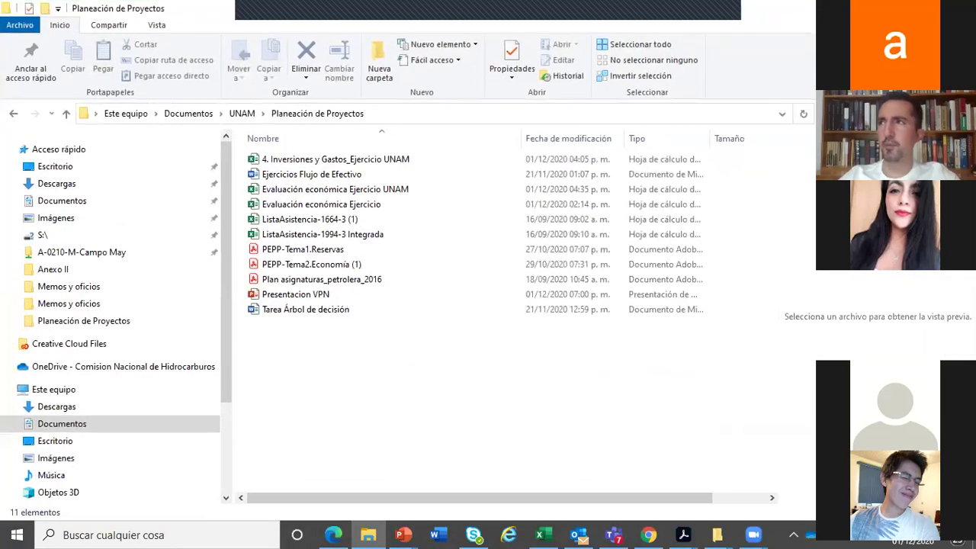
pyautogui.hotkey('alt', 'Tab')
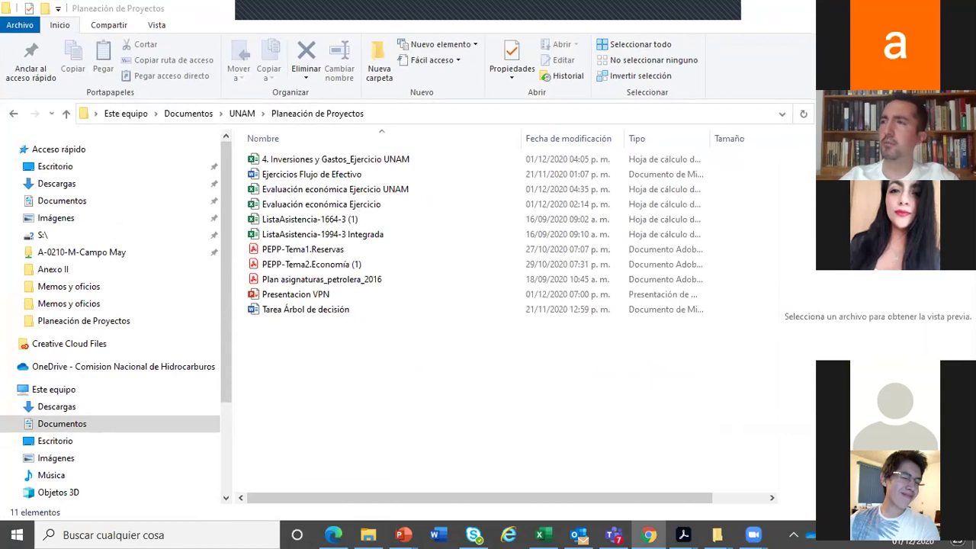
pyautogui.click(405, 376)
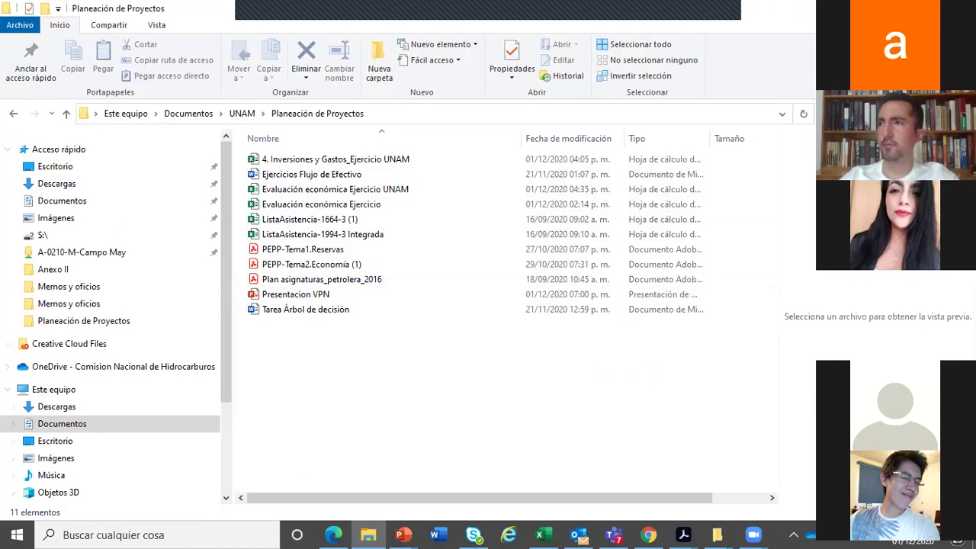
pyautogui.hotkey('alt', 'Tab')
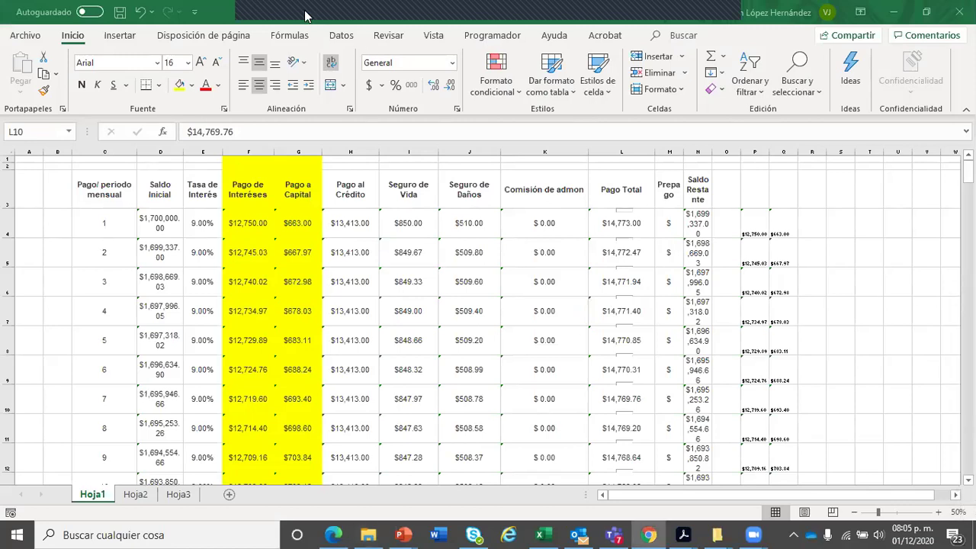
# Step: Start saving a copy of the workbook in the Documentos > UNAM > Planeación de Proyectos folder, based on the Evaluación económica Ejercicio UNAM file name
pyautogui.click(221, 17)
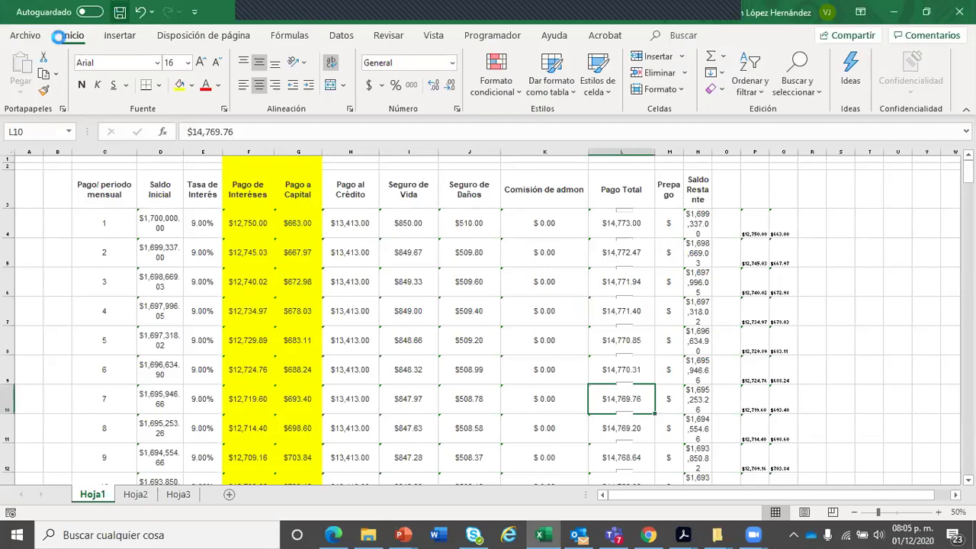
pyautogui.click(32, 39)
pyautogui.click(66, 229)
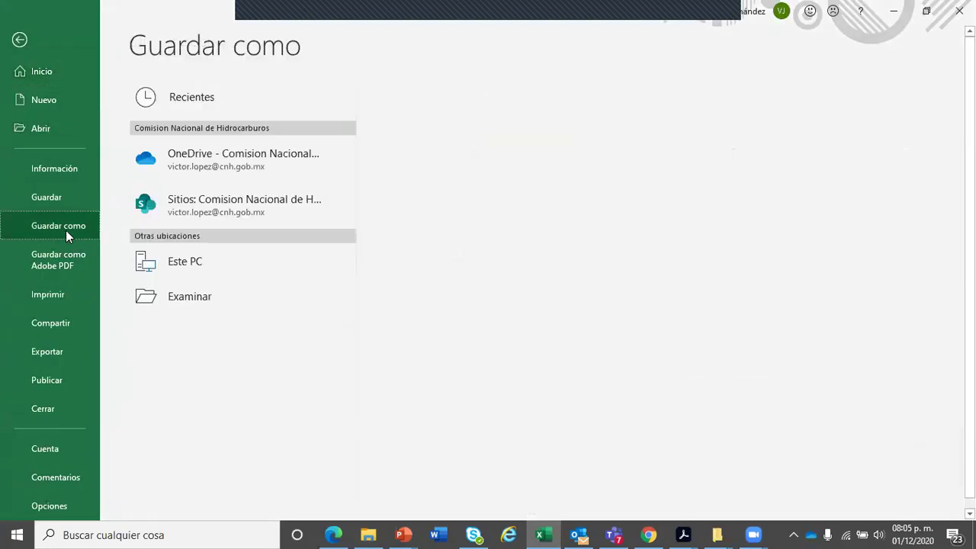
pyautogui.click(204, 331)
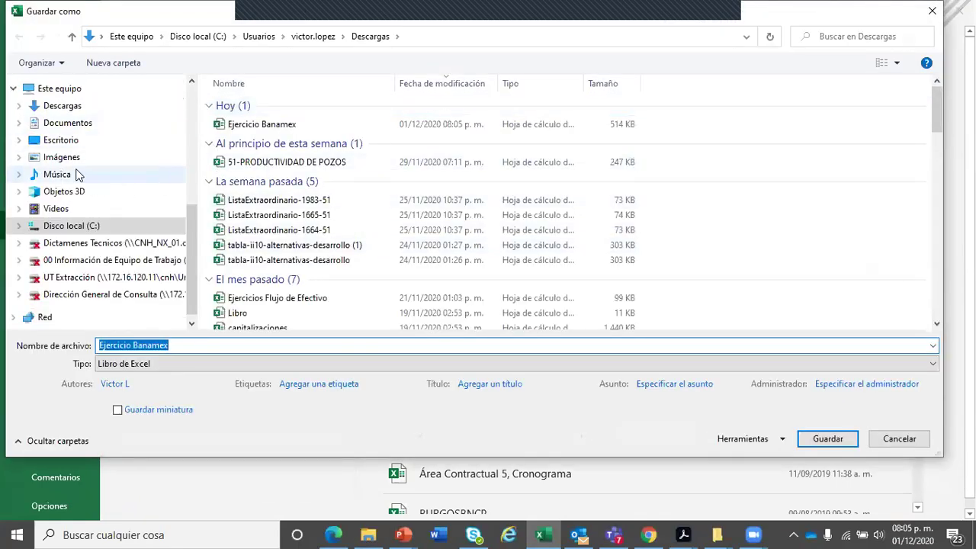
pyautogui.click(72, 124)
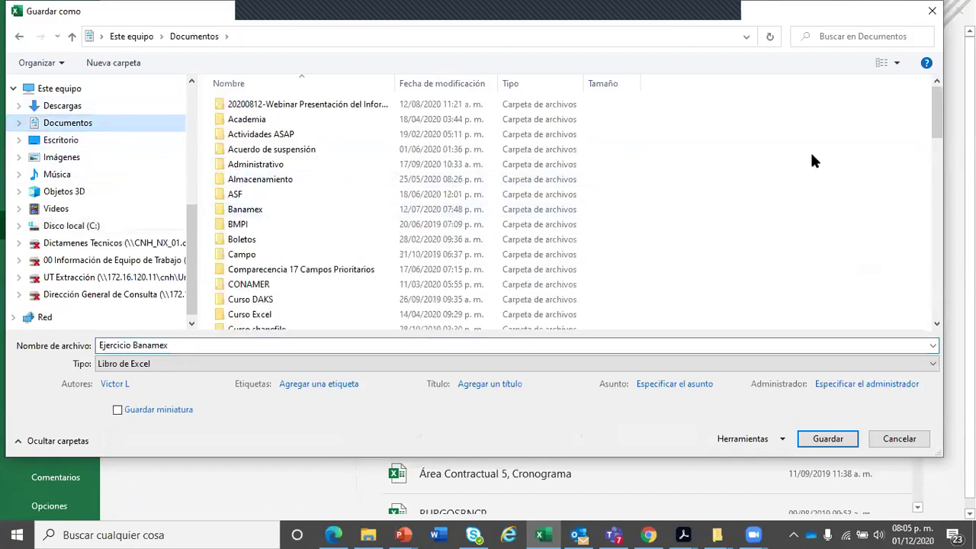
pyautogui.moveTo(935, 130); pyautogui.dragTo(913, 318)
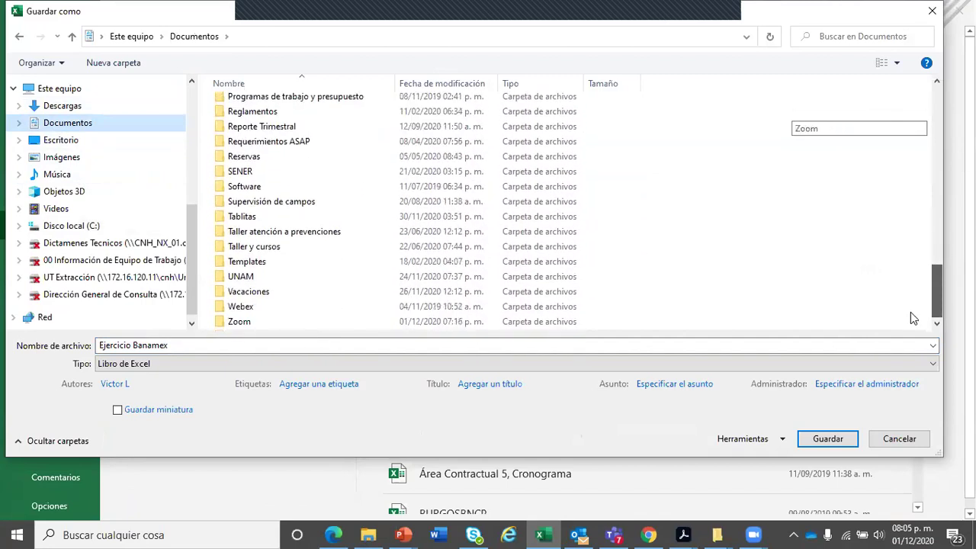
pyautogui.doubleClick(240, 276)
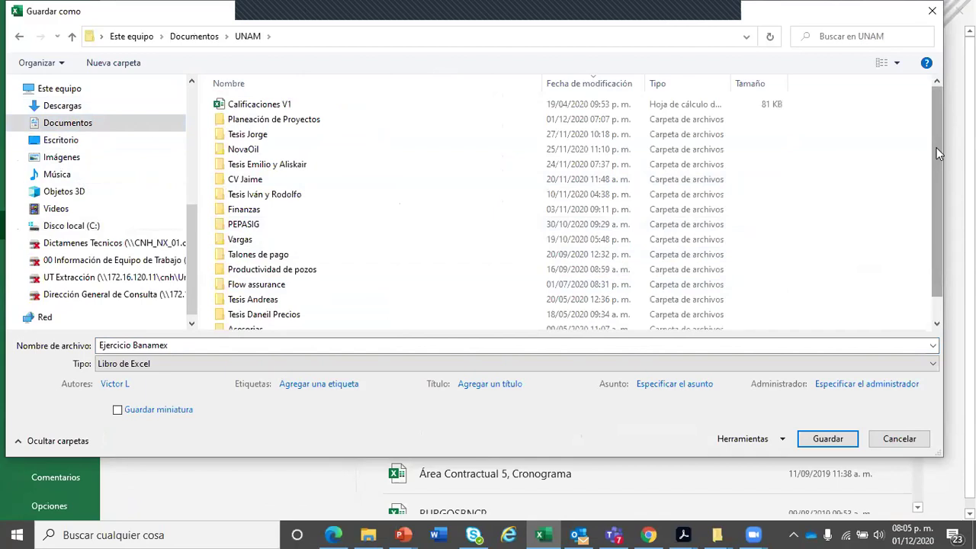
pyautogui.scroll(-1, 943, 202)
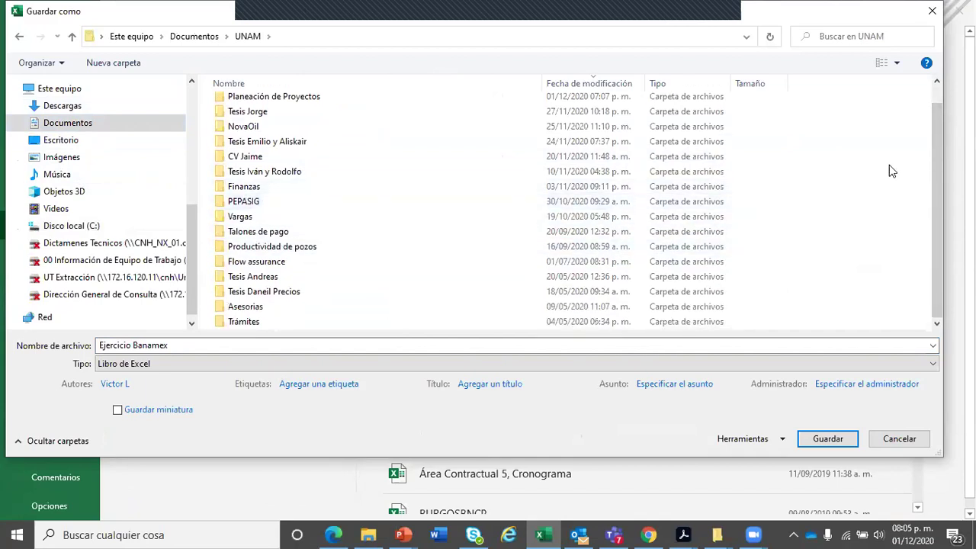
pyautogui.scroll(1, 937, 183)
pyautogui.scroll(-1, 922, 176)
pyautogui.scroll(1, 916, 164)
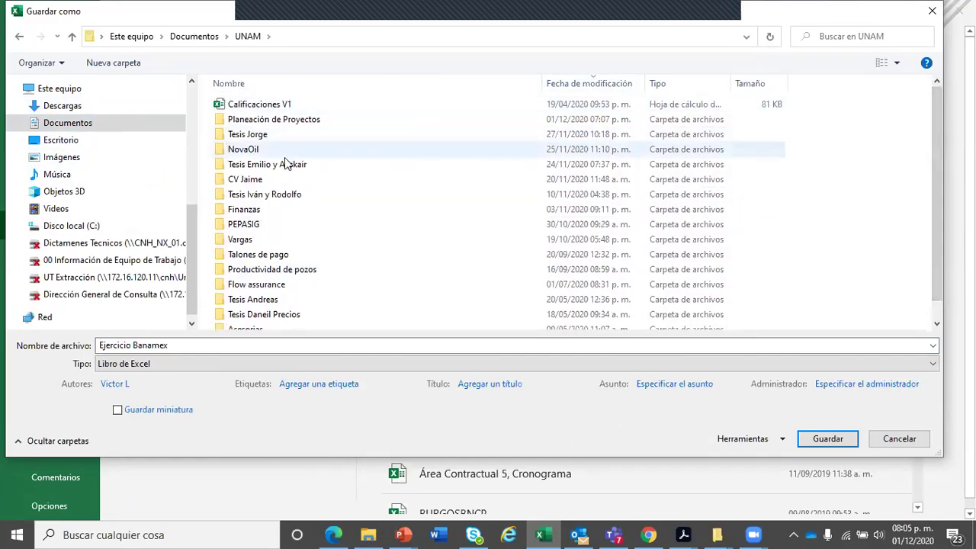
pyautogui.click(215, 120)
pyautogui.doubleClick(215, 120)
pyautogui.click(220, 120)
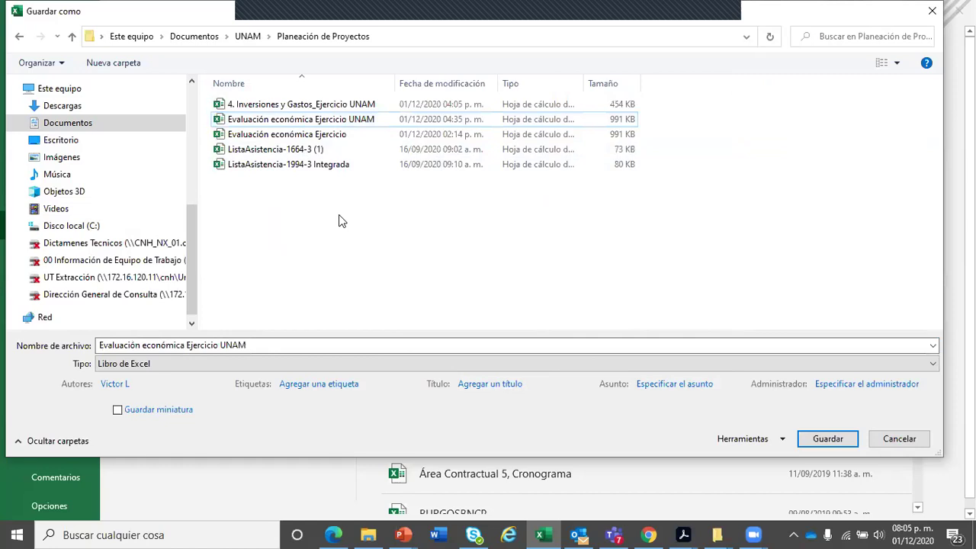
# Step: Replace UNAM with Banamex in the file name and save the workbook as Evaluación económica Ejercicio Banamex
pyautogui.click(254, 346)
pyautogui.moveTo(254, 346); pyautogui.dragTo(221, 348)
pyautogui.press('BackSpace')
pyautogui.write('bN')
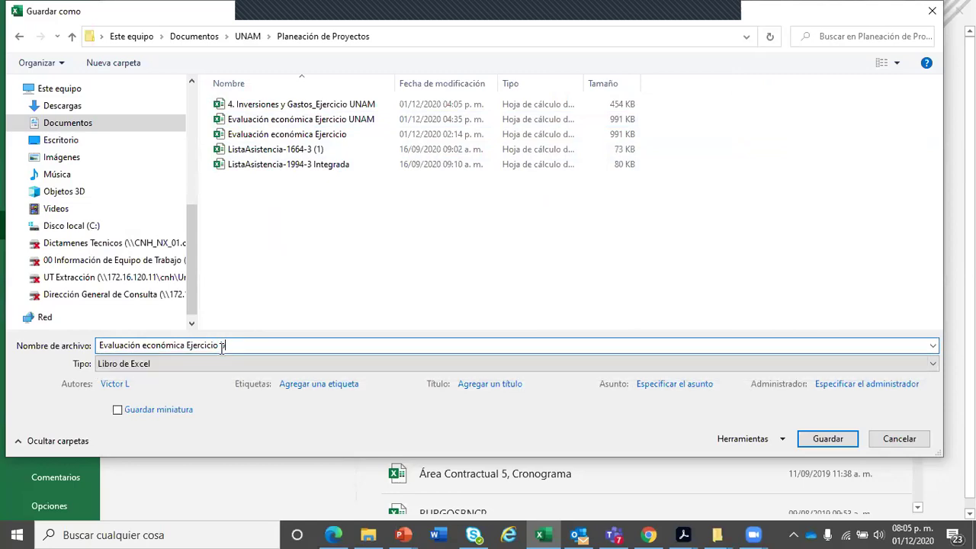
pyautogui.press('BackSpace')
pyautogui.press('BackSpace')
pyautogui.write('Bnamex')
pyautogui.press('BackSpace')
pyautogui.press('BackSpace')
pyautogui.press('BackSpace')
pyautogui.press('BackSpace')
pyautogui.press('BackSpace')
pyautogui.write('anamex')
pyautogui.click(828, 439)
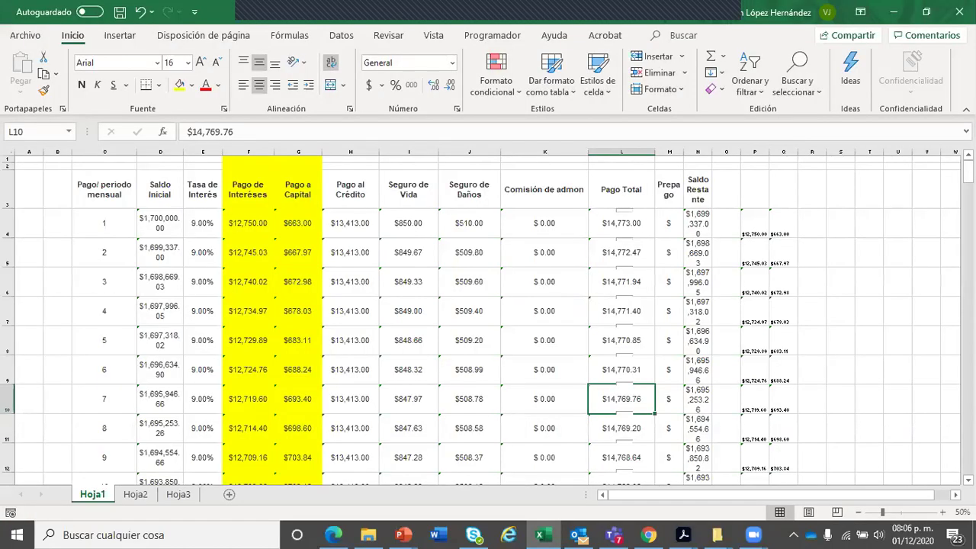
pyautogui.hotkey('alt', 'Tab')
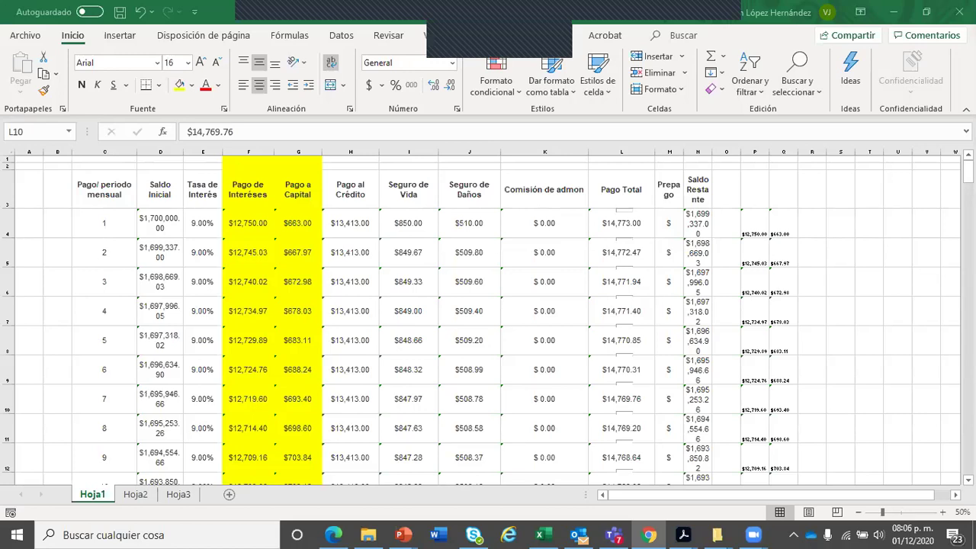
pyautogui.hotkey('alt', 'Tab')
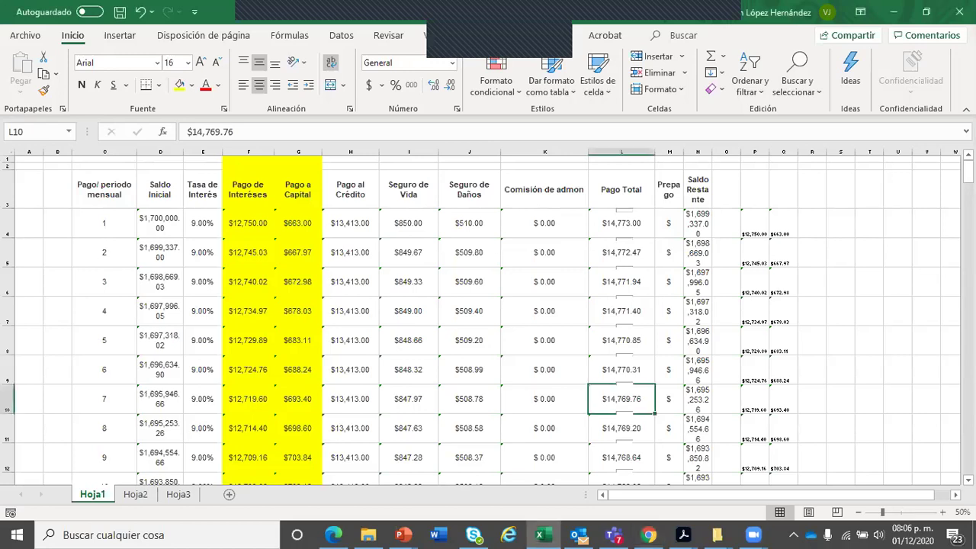
pyautogui.hotkey('alt', 'Tab')
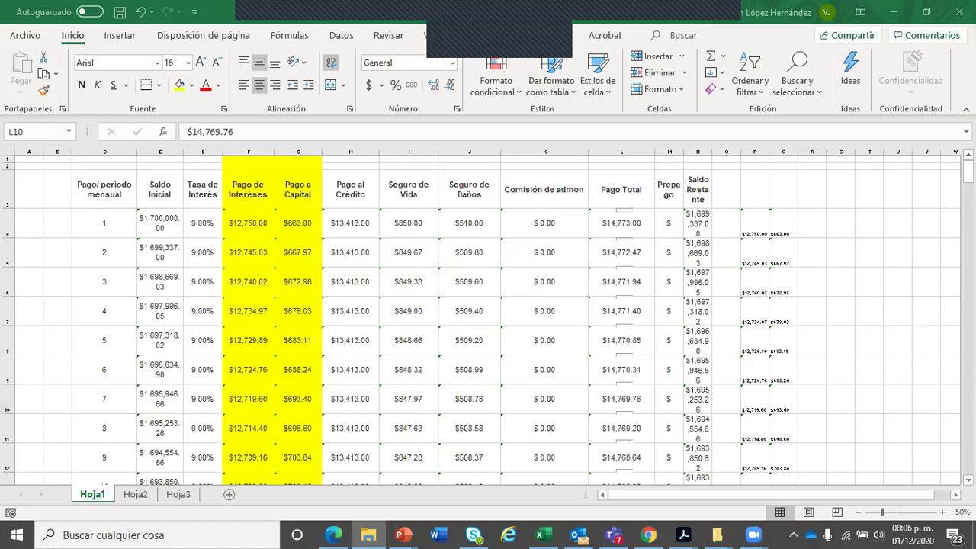
pyautogui.hotkey('alt', 'Tab')
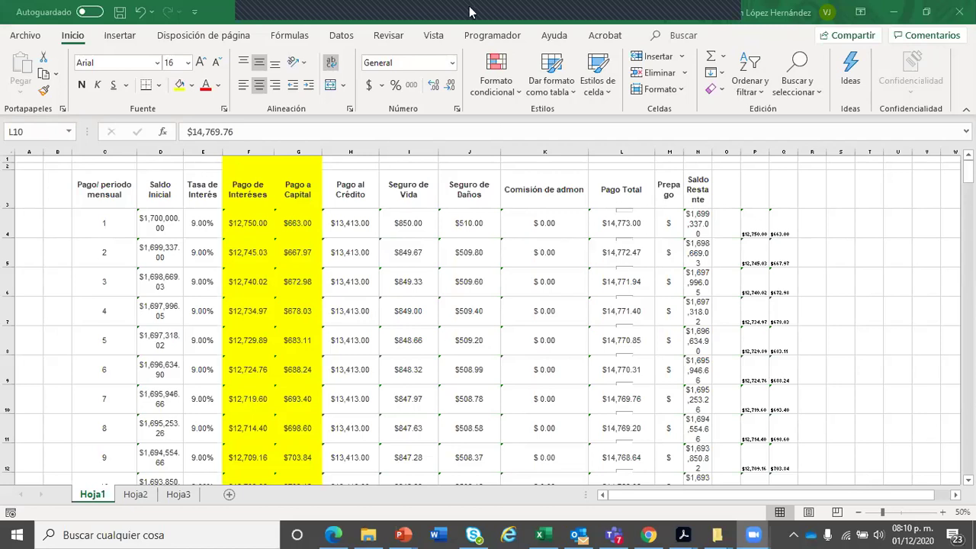
pyautogui.click(654, 35)
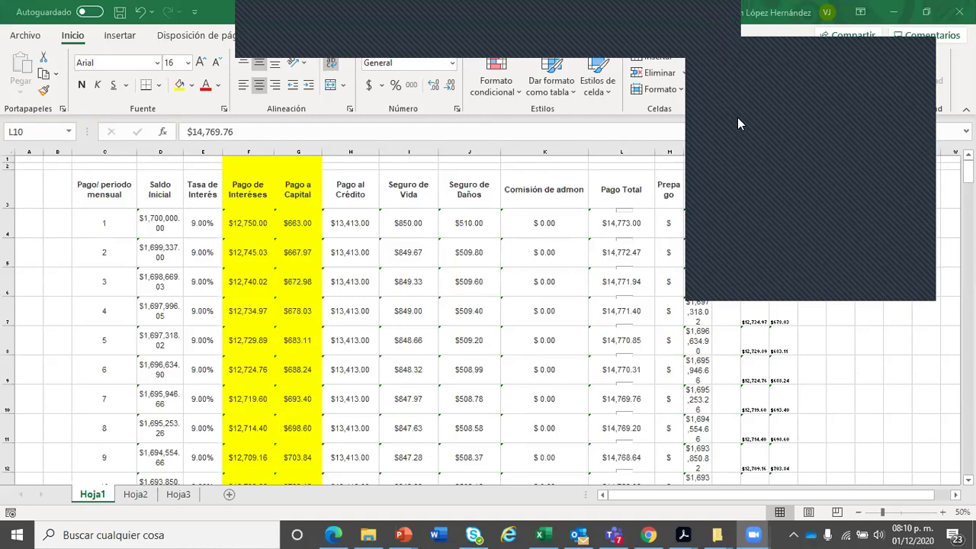
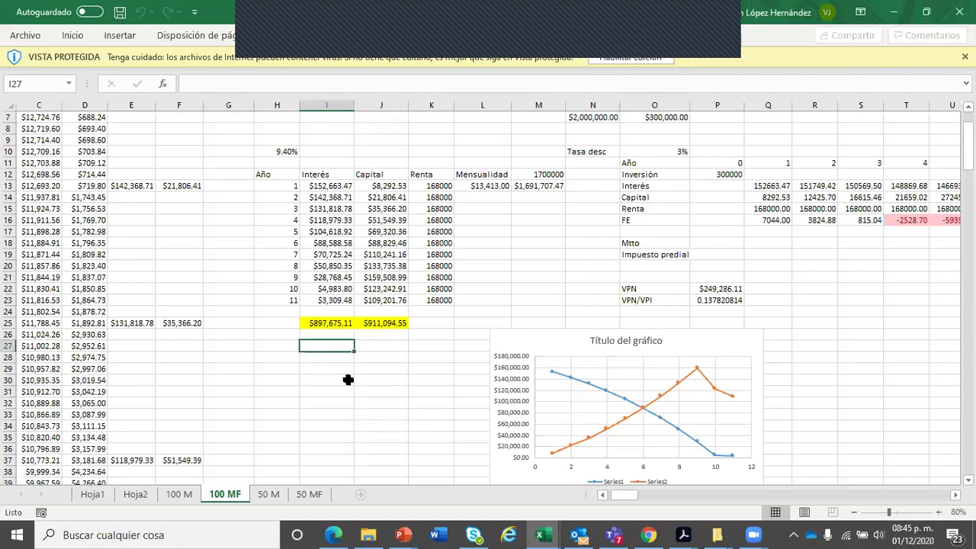
# Step: Examine the yearly Interés and Capital table and its highlighted totals in row 25 of the 100 MF sheet
pyautogui.click(336, 380)
pyautogui.click(319, 389)
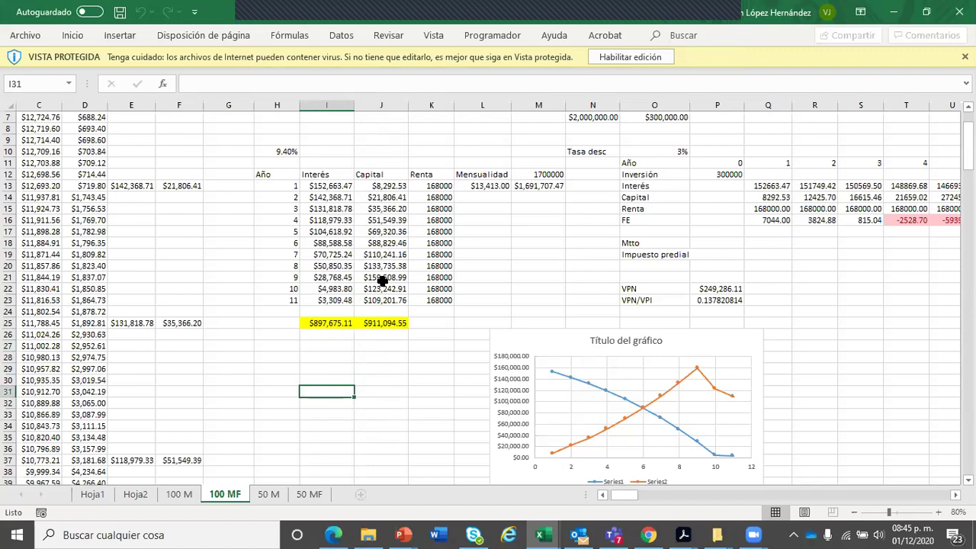
pyautogui.click(304, 302)
pyautogui.click(273, 302)
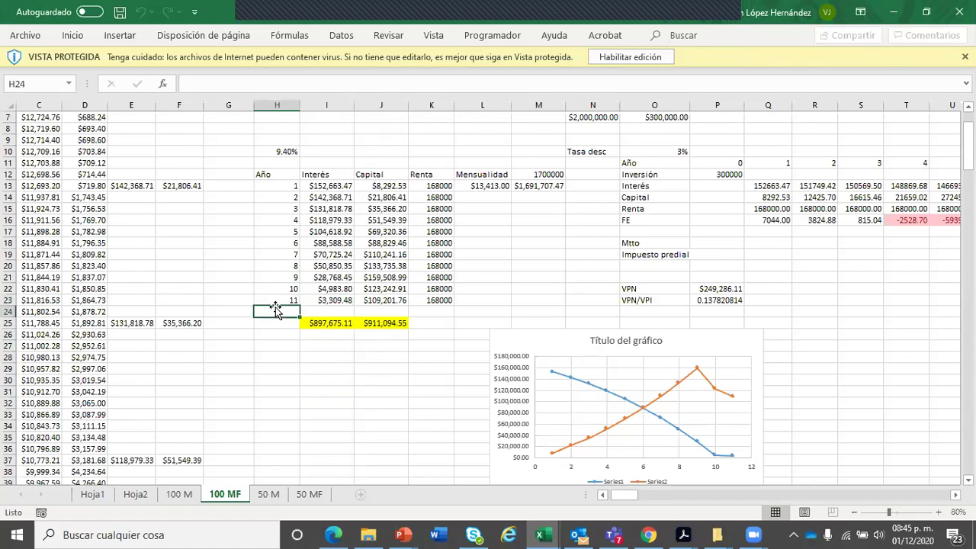
pyautogui.click(277, 321)
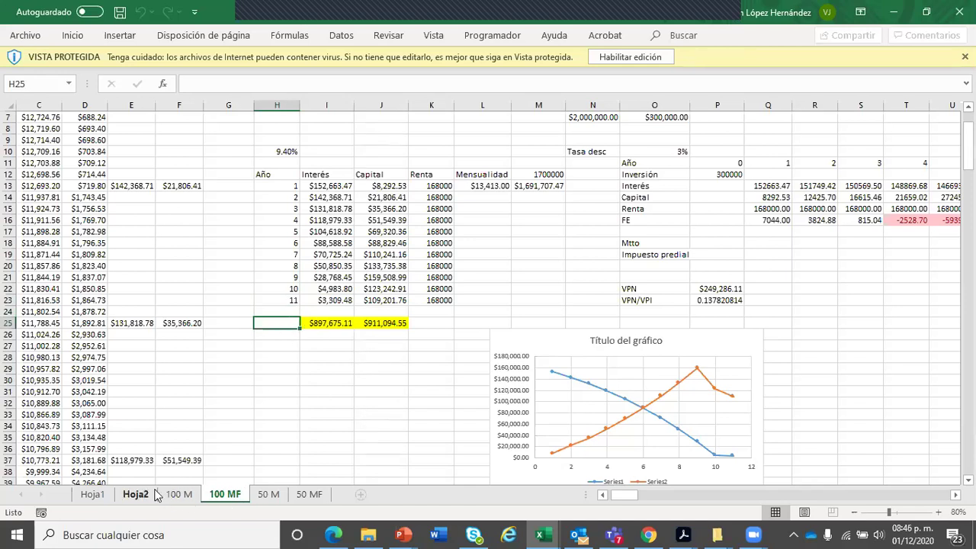
pyautogui.click(314, 334)
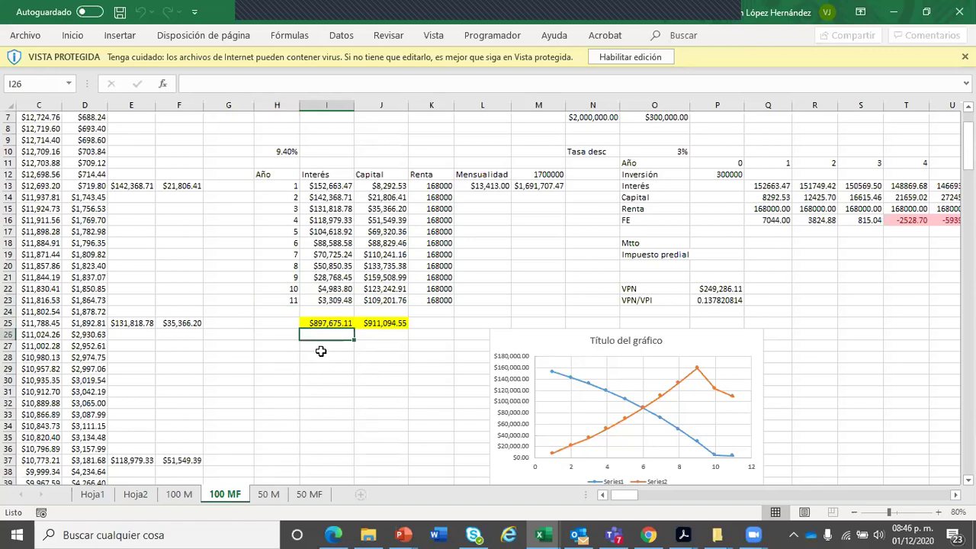
pyautogui.click(322, 313)
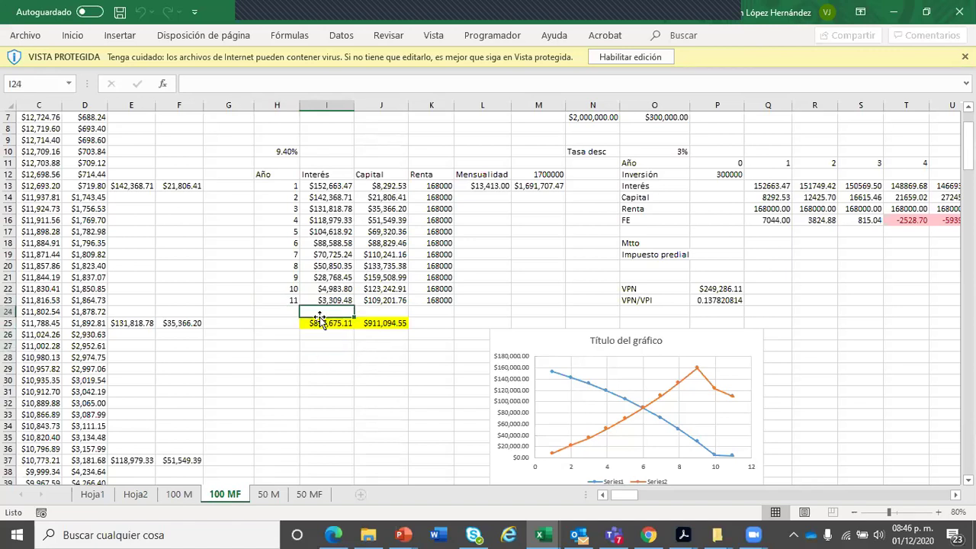
pyautogui.click(371, 322)
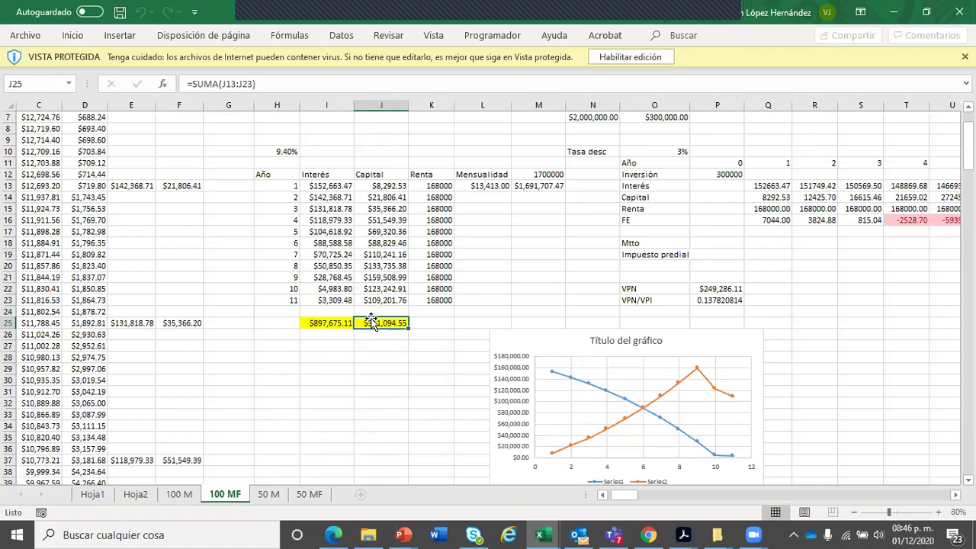
# Step: Enable editing in the protected workbook and deselect the chart on the 100 MF sheet
pyautogui.click(284, 84)
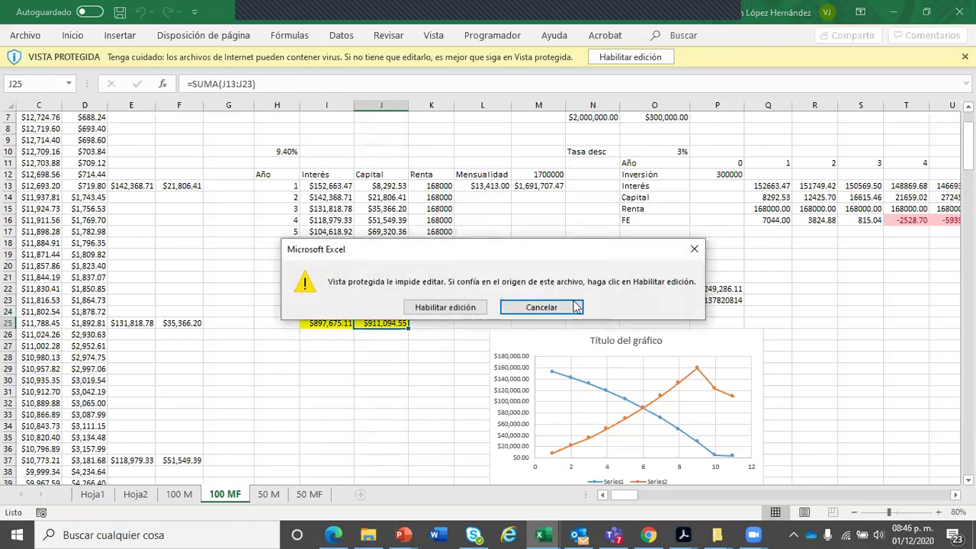
pyautogui.click(550, 305)
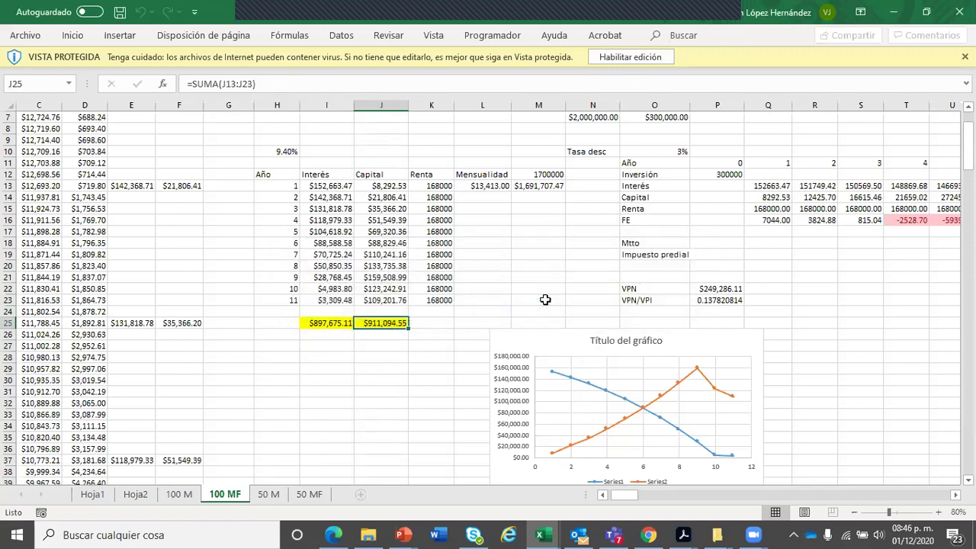
pyautogui.click(631, 57)
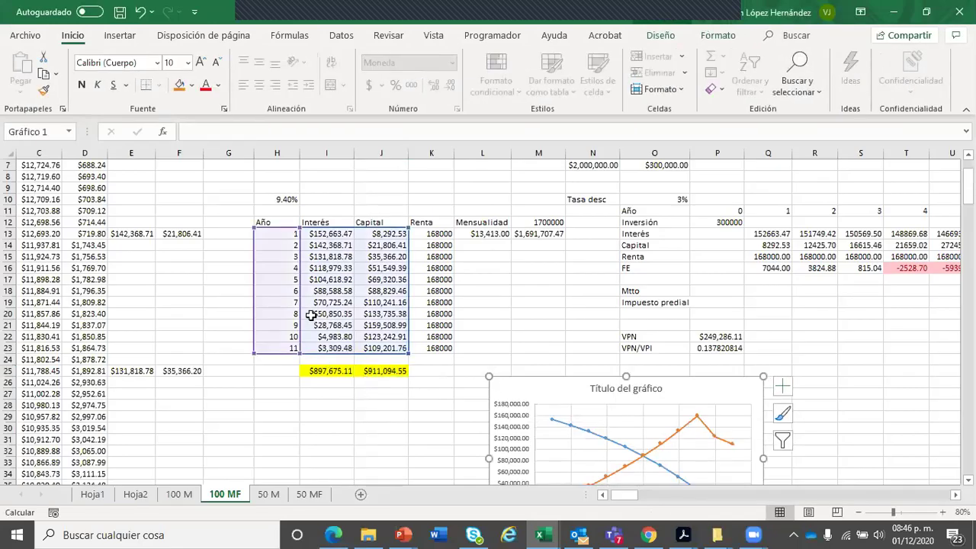
pyautogui.click(293, 397)
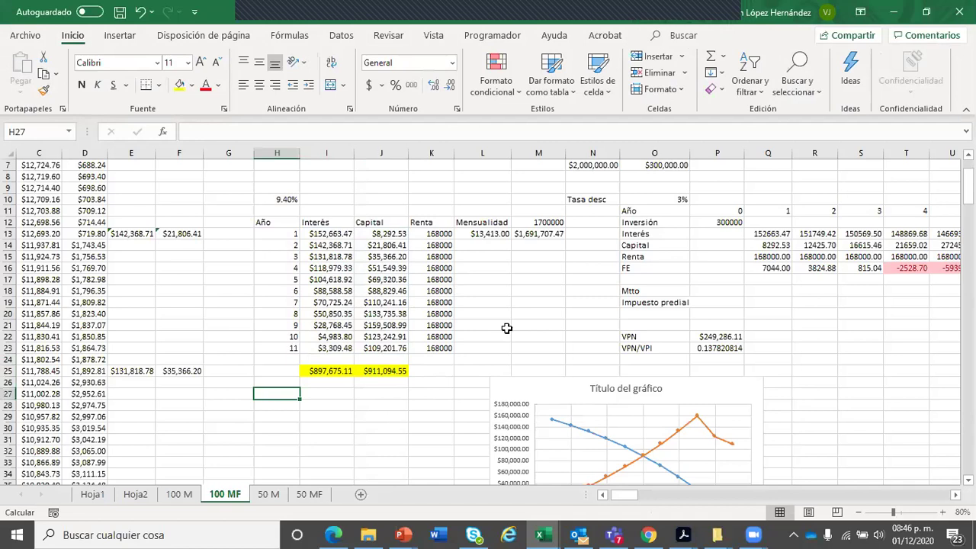
# Step: Check the yearly Capital values and the range summed by the total formula in J25 of the 100 MF sheet
pyautogui.click(415, 339)
pyautogui.moveTo(372, 234); pyautogui.dragTo(370, 287)
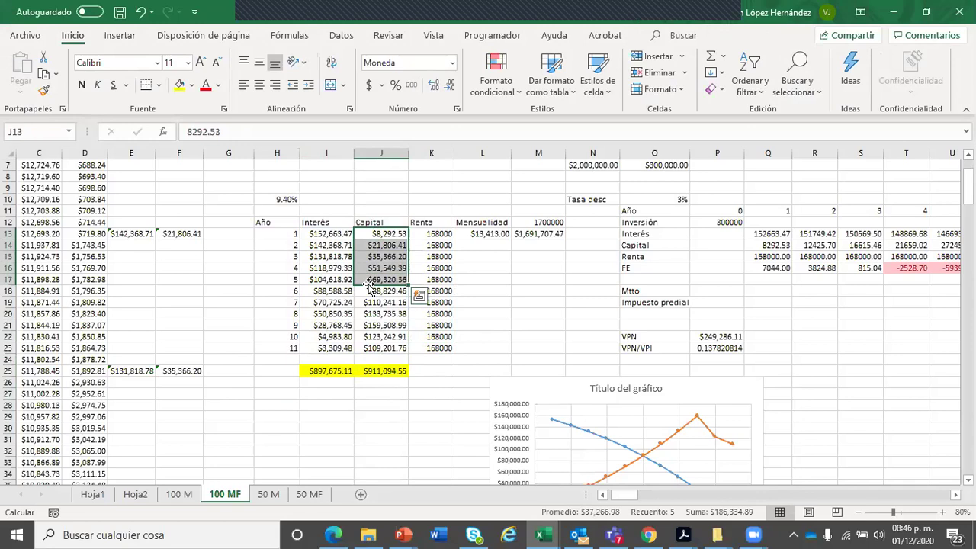
pyautogui.click(374, 381)
pyautogui.click(381, 372)
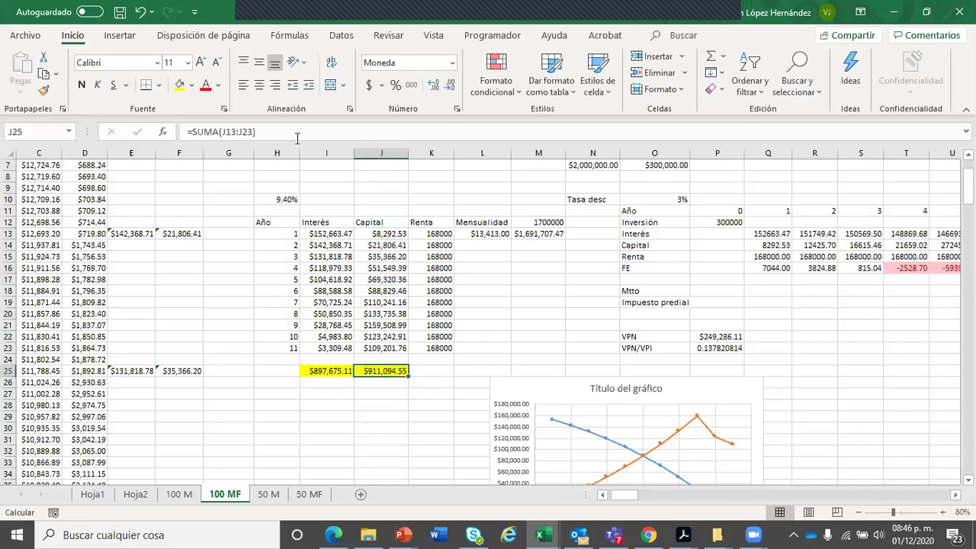
pyautogui.doubleClick(381, 372)
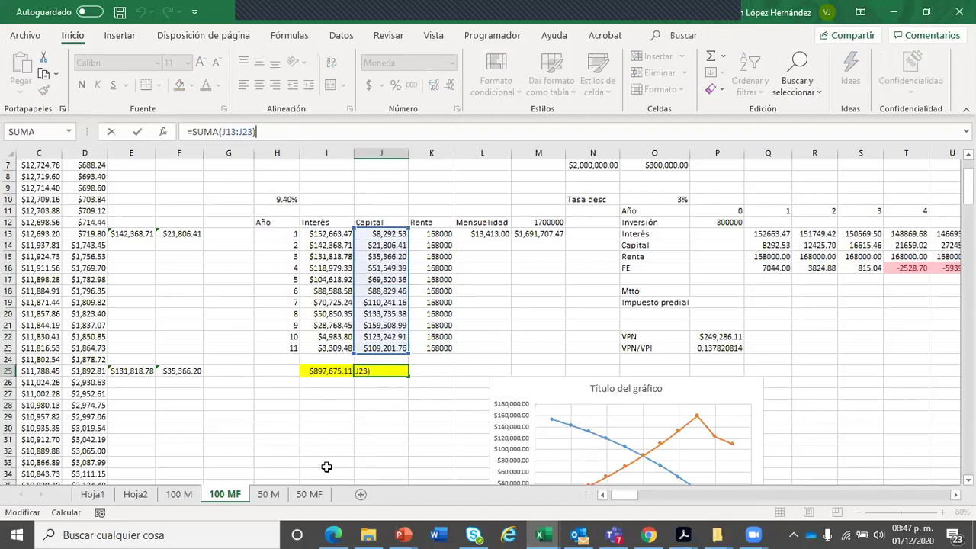
pyautogui.press('Escape')
# Step: Check which cells the Capital total formula in J28 of the 50 MF sheet sums
pyautogui.click(304, 501)
pyautogui.click(428, 348)
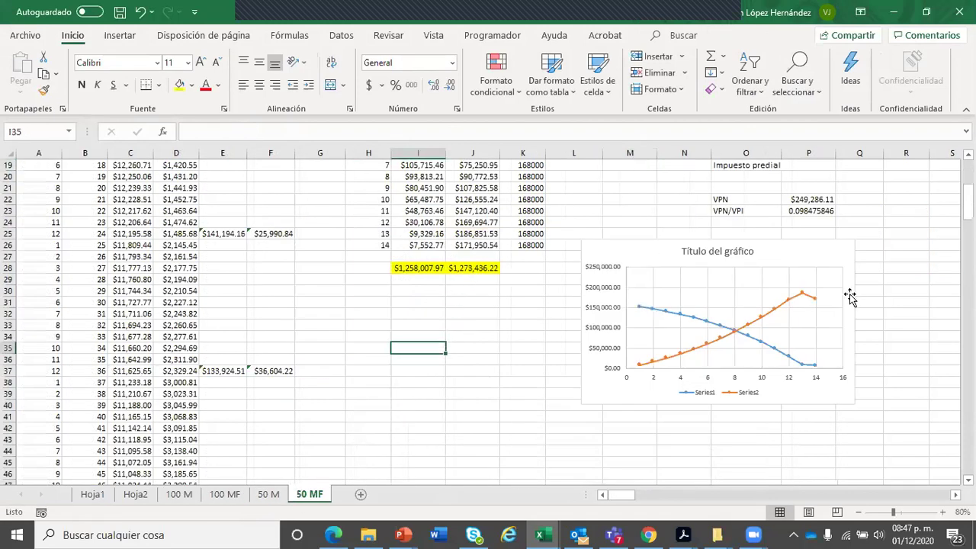
pyautogui.scroll(2, 968, 203)
pyautogui.scroll(4, 968, 203)
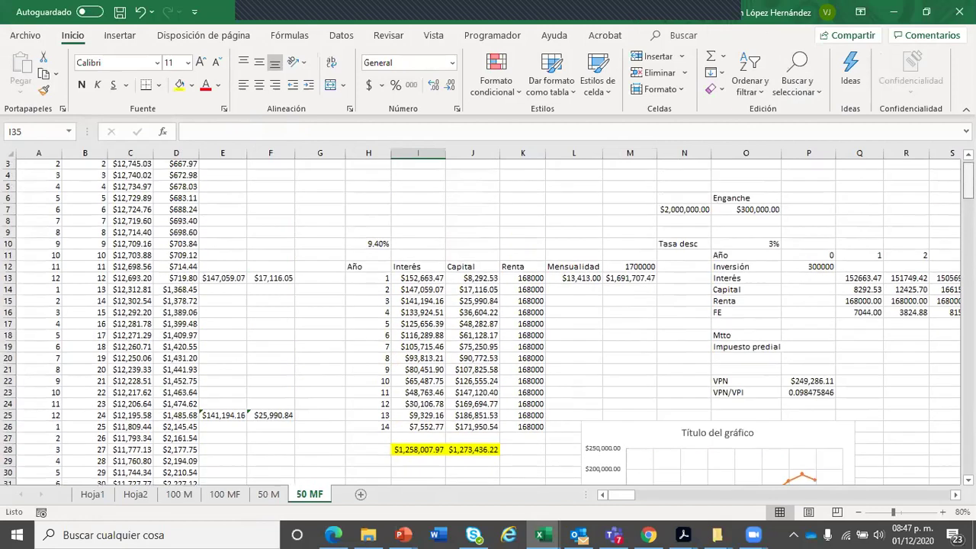
pyautogui.click(459, 470)
pyautogui.click(460, 463)
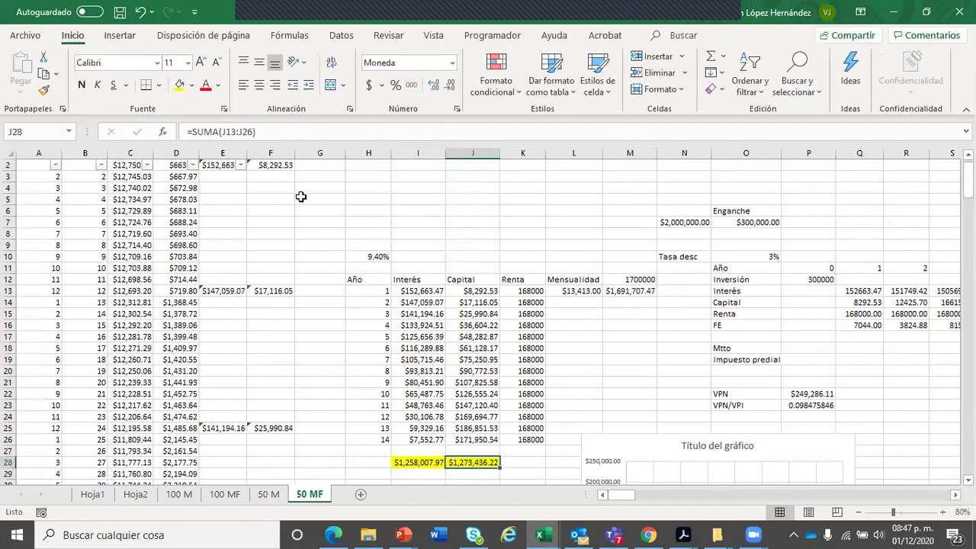
pyautogui.click(277, 133)
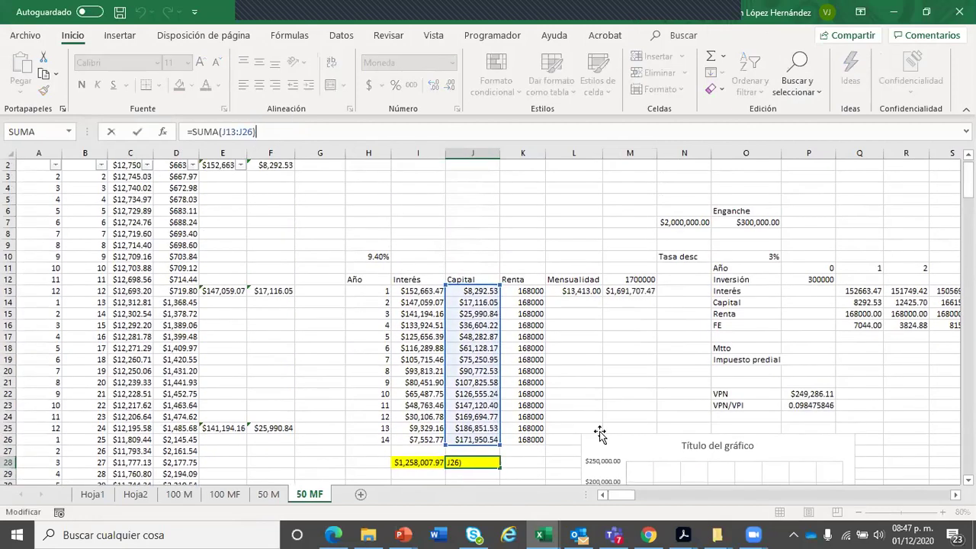
pyautogui.click(562, 417)
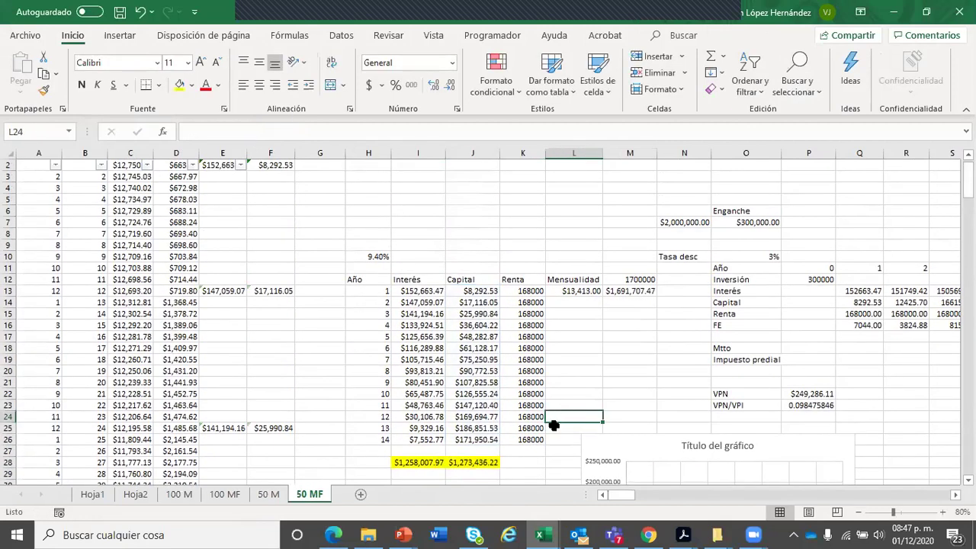
pyautogui.click(473, 465)
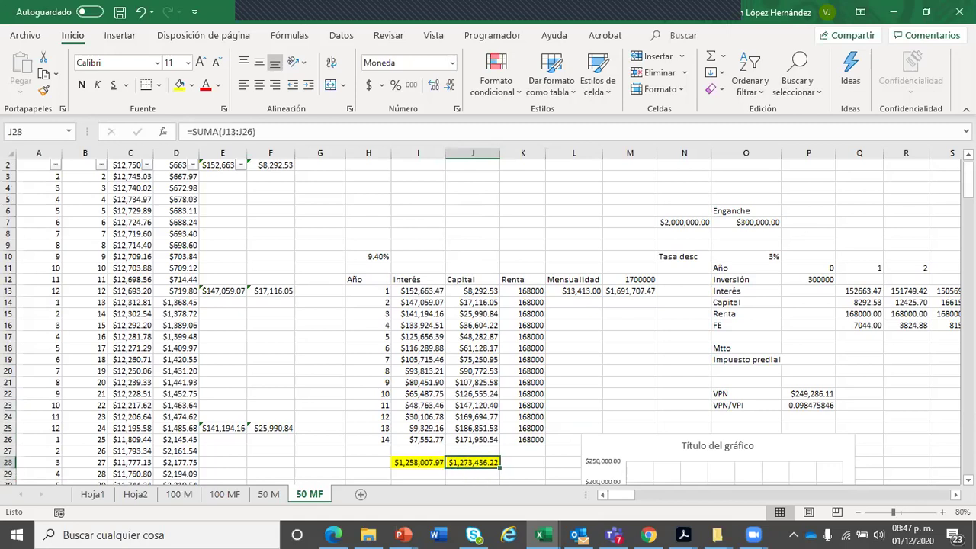
# Step: Select the monthly Capital payments D2:D156 on the 50 MF sheet to compare their sum with the yearly total in J28
pyautogui.scroll(1, 155, 211)
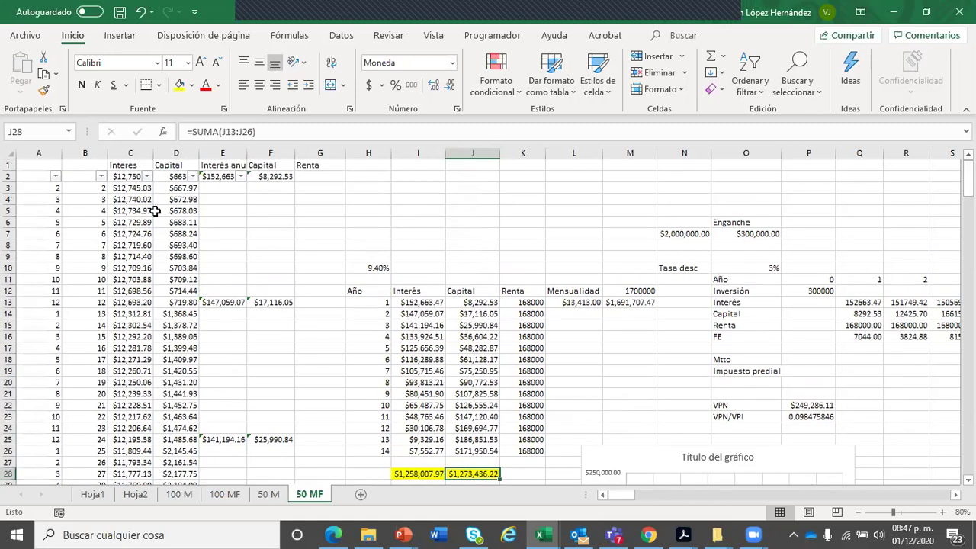
pyautogui.moveTo(175, 176); pyautogui.dragTo(170, 466)
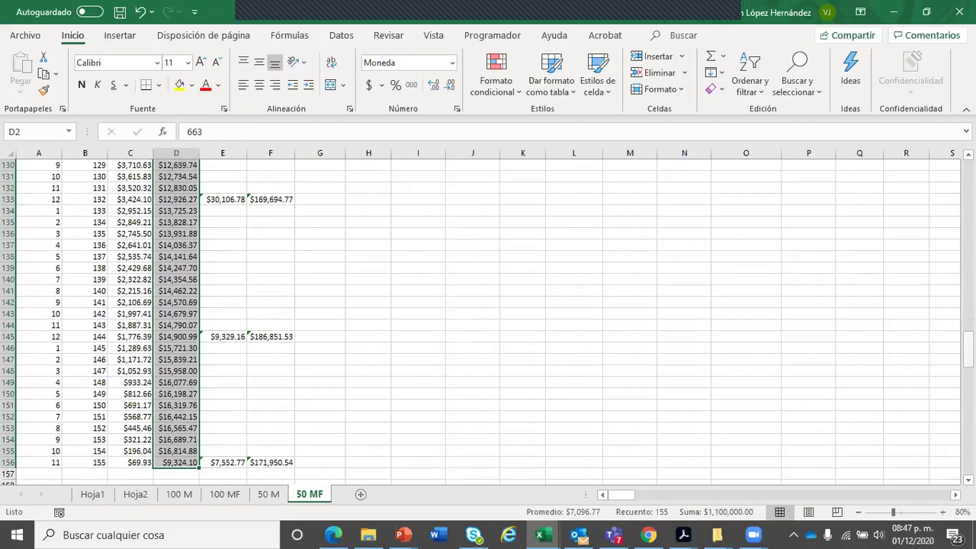
pyautogui.scroll(20, 488, 321)
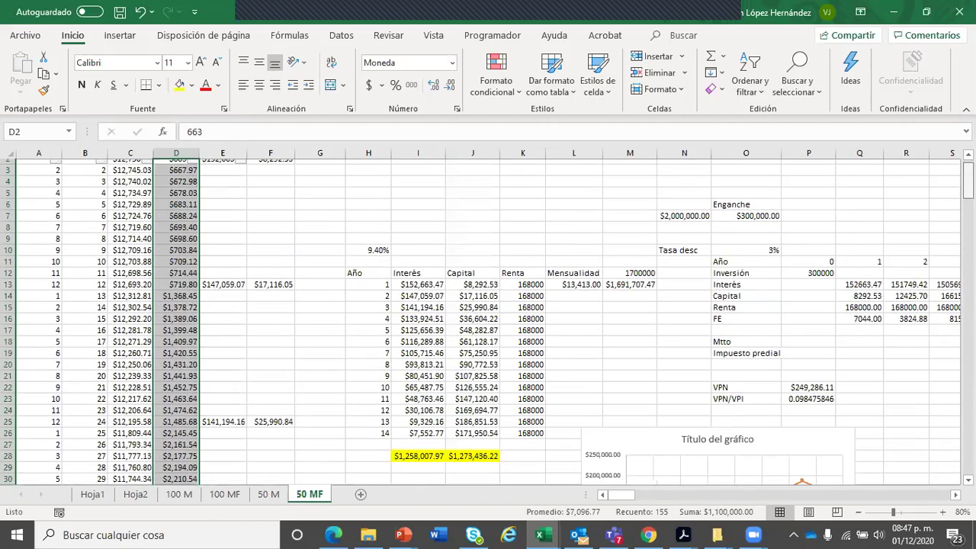
pyautogui.click(573, 244)
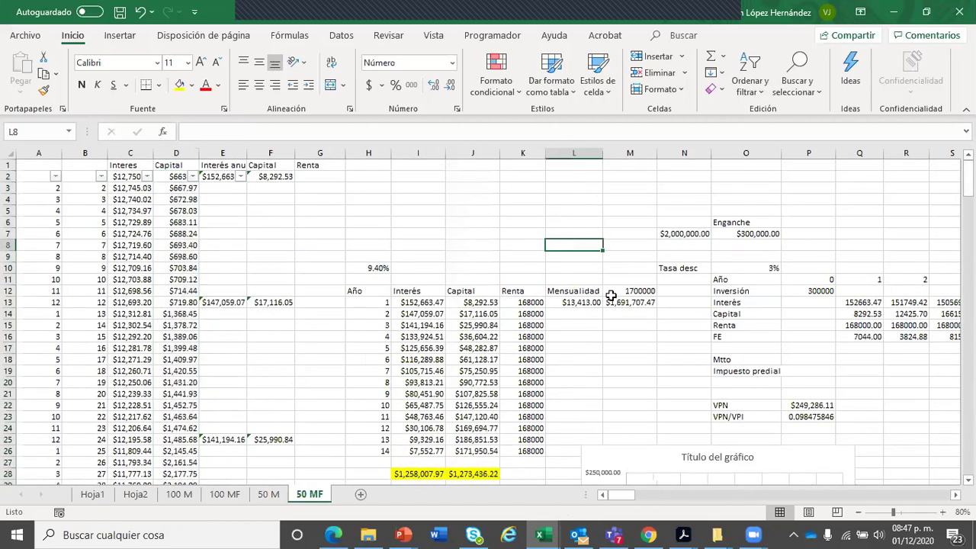
pyautogui.click(462, 476)
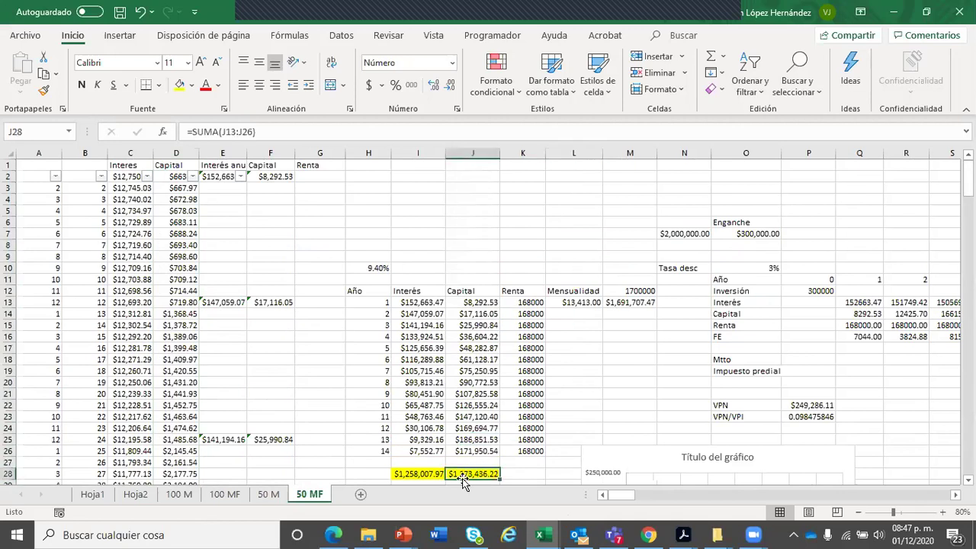
pyautogui.click(615, 454)
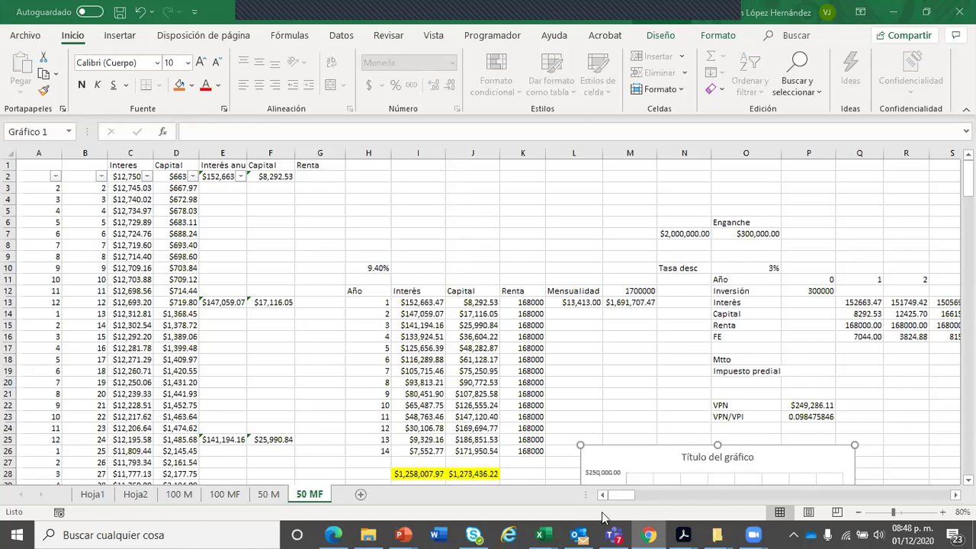
# Step: Switch to the workbook with the amortization table and examine the Pago de Intereses and Pago a Capital columns of Hoja5
pyautogui.moveTo(547, 532)
pyautogui.click(477, 479)
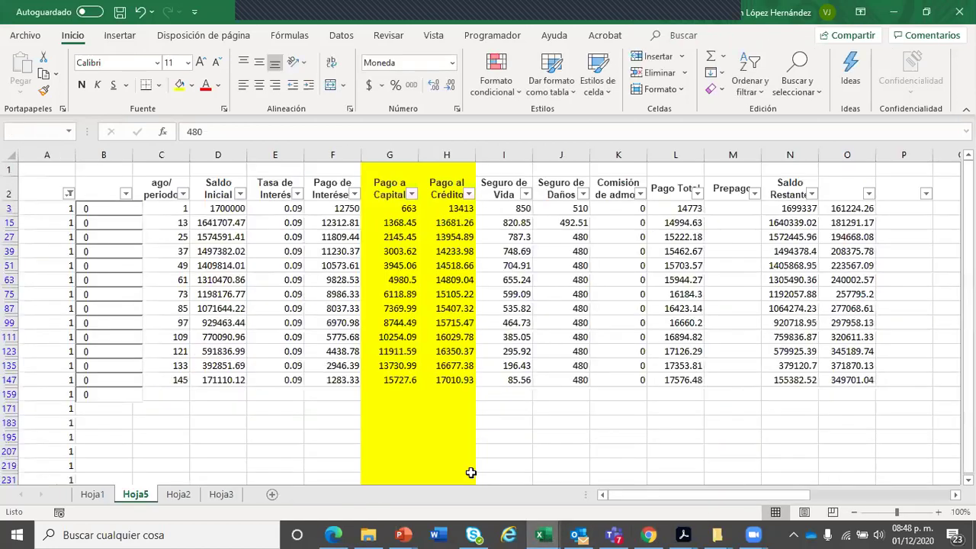
pyautogui.click(499, 410)
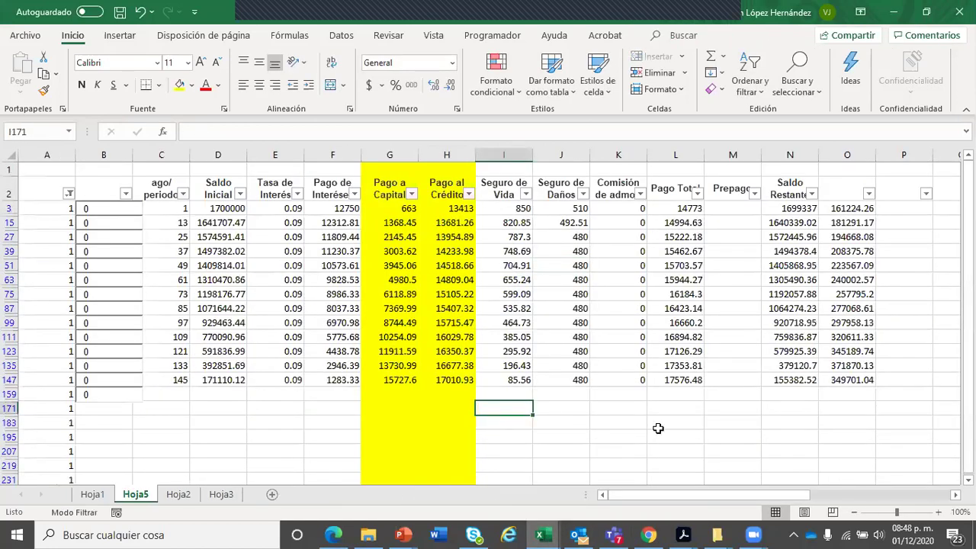
pyautogui.click(432, 381)
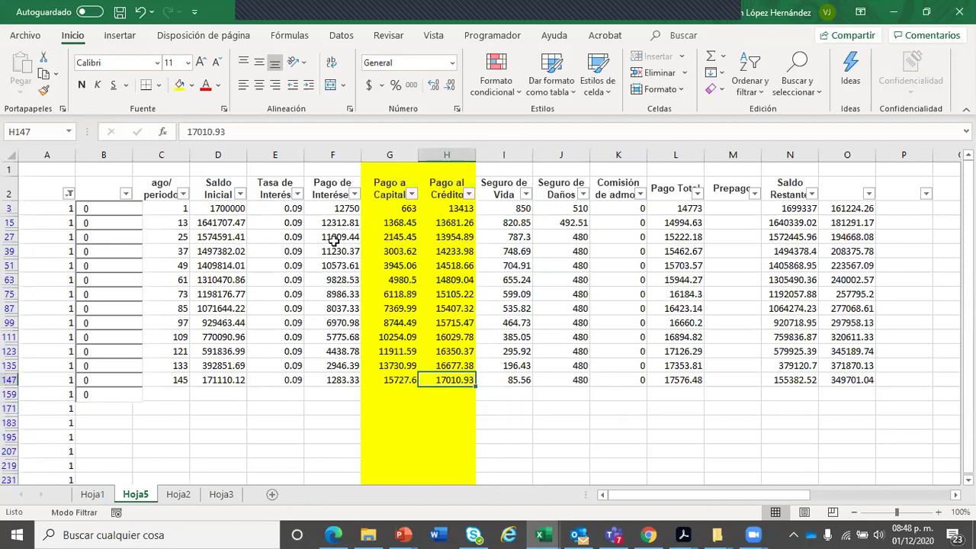
pyautogui.moveTo(333, 206); pyautogui.dragTo(329, 379)
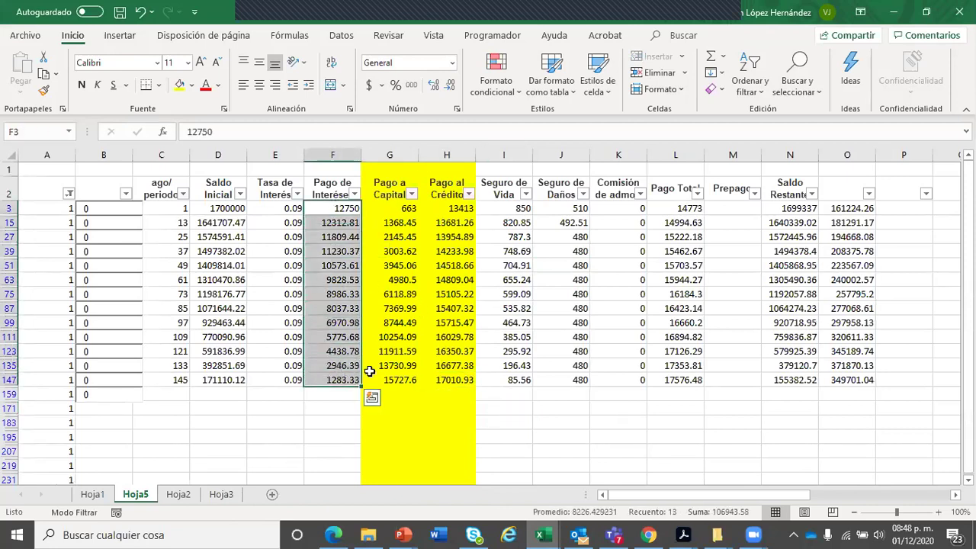
pyautogui.click(418, 360)
pyautogui.click(404, 208)
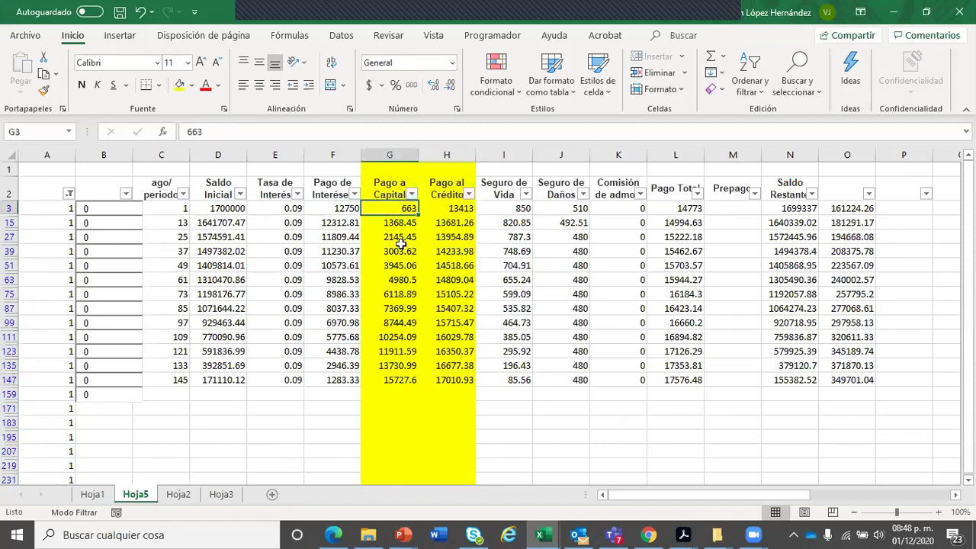
pyautogui.click(390, 296)
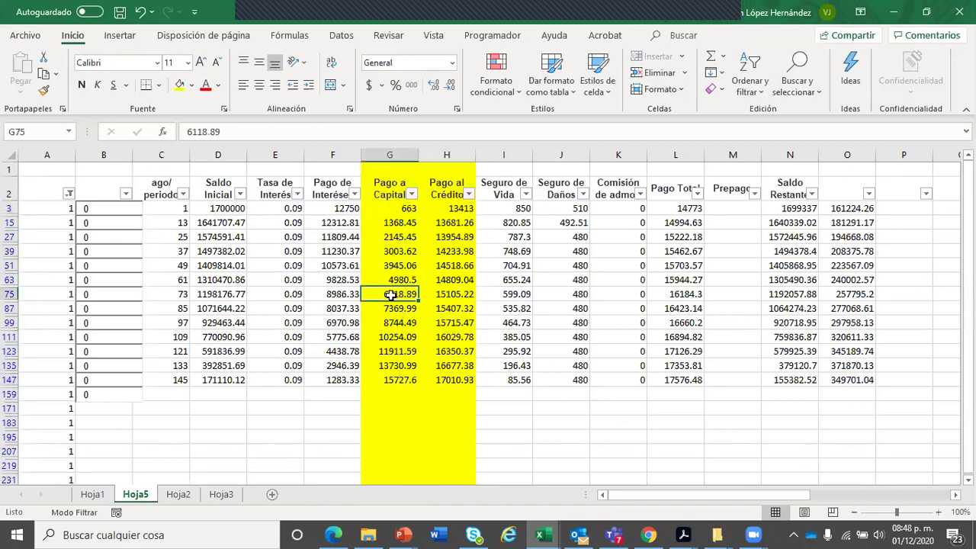
pyautogui.click(648, 535)
pyautogui.click(344, 235)
pyautogui.click(338, 208)
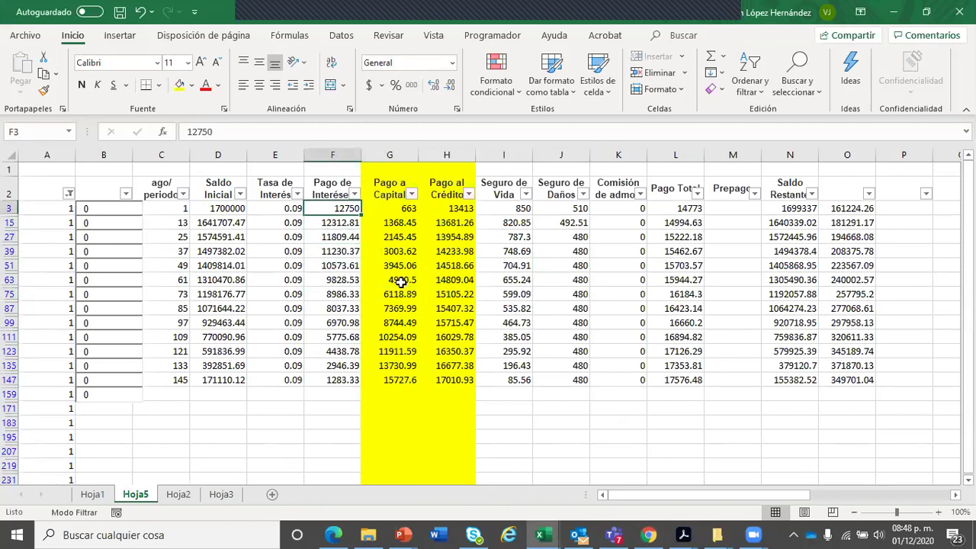
# Step: Sum the Pago de Intereses column in cell F159 of Hoja5 with the formula =suma(F3:F147)
pyautogui.click(333, 394)
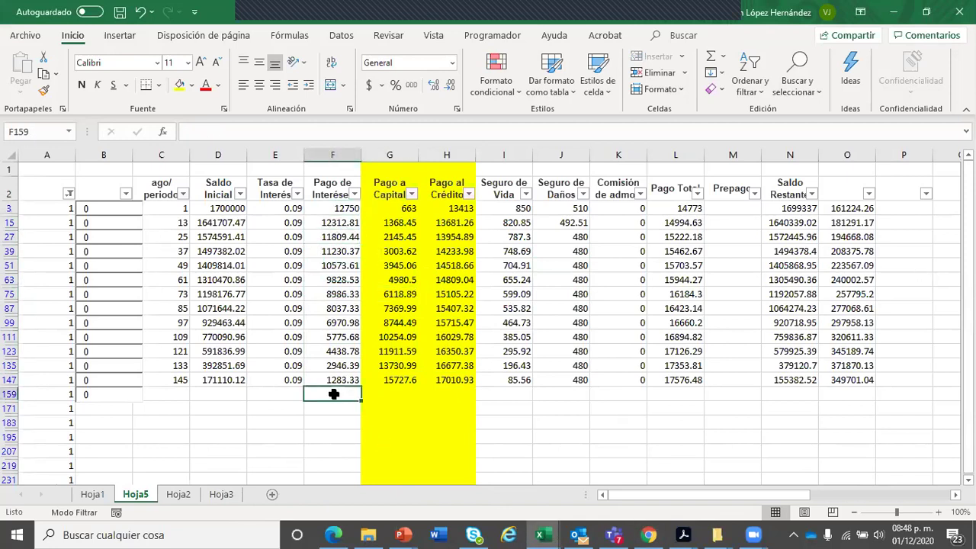
pyautogui.write('=suma')
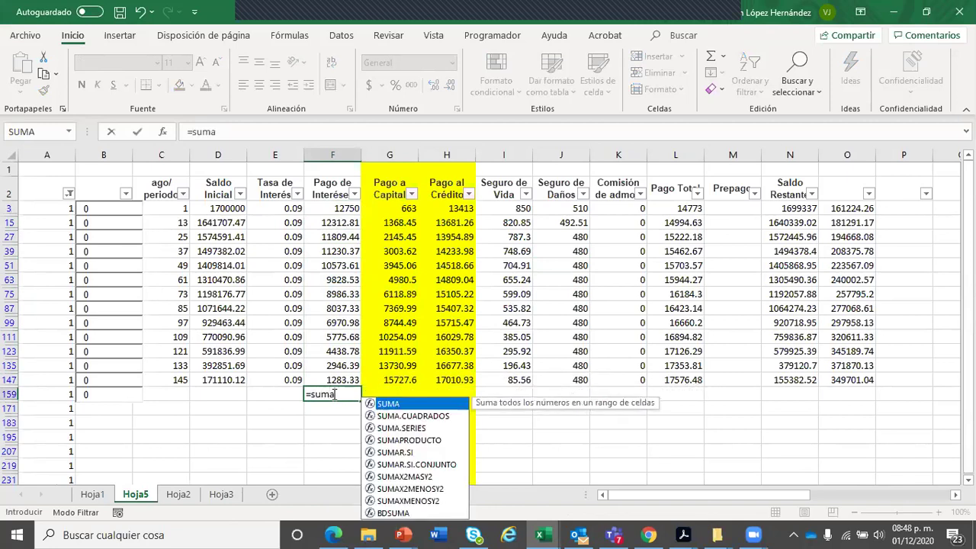
pyautogui.write('()')
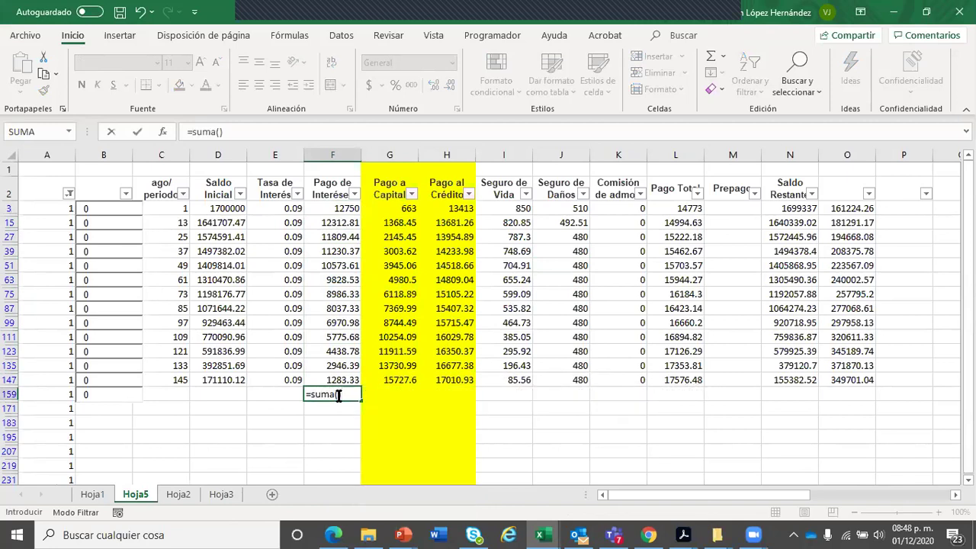
pyautogui.press('F2')
pyautogui.press('Left')
pyautogui.moveTo(336, 208); pyautogui.dragTo(313, 379)
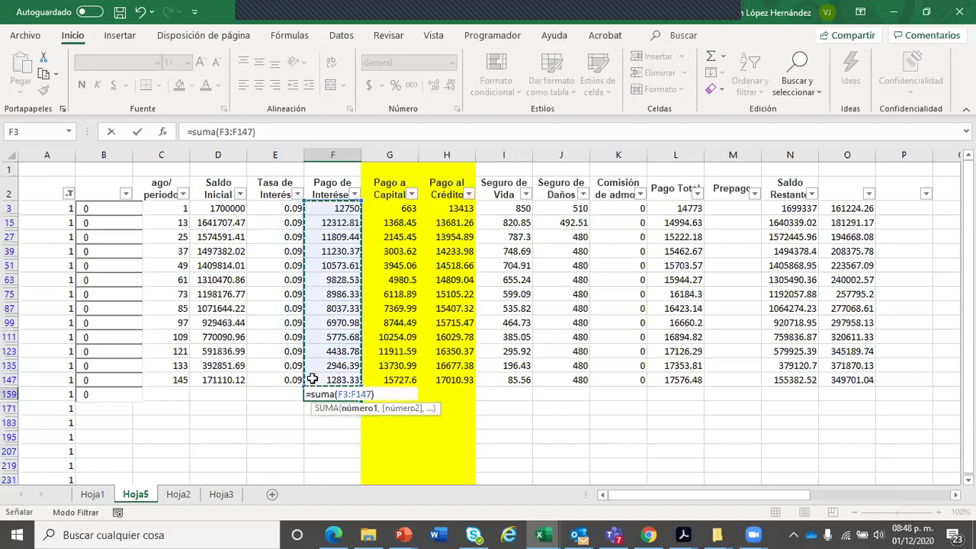
pyautogui.press('Return')
# Step: Review the error options for the sum in F159 and extend its formula to G159 for the Pago a Capital column
pyautogui.click(377, 393)
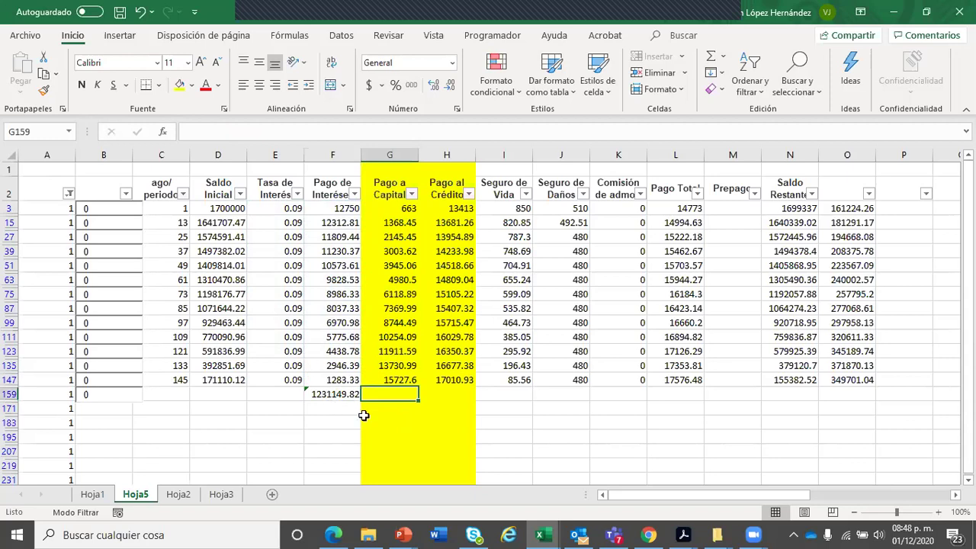
pyautogui.click(308, 390)
pyautogui.click(294, 395)
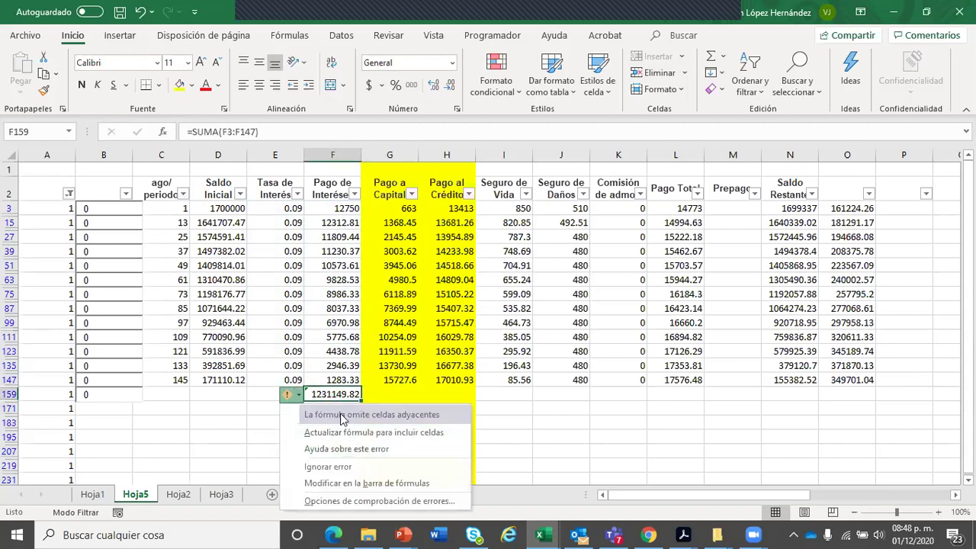
pyautogui.click(424, 336)
pyautogui.click(351, 394)
pyautogui.moveTo(362, 400); pyautogui.dragTo(390, 397)
pyautogui.click(387, 394)
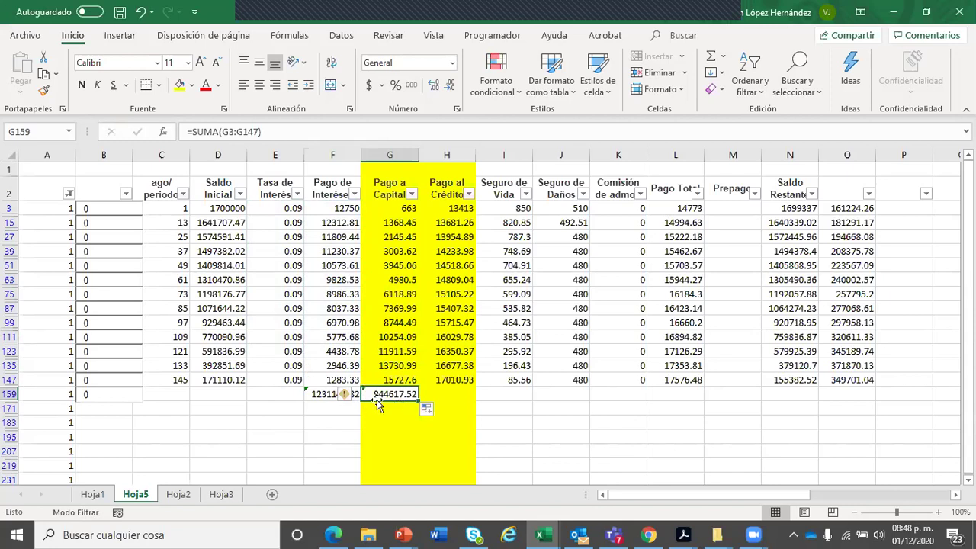
# Step: Clear the month filter on column A of Hoja5 so that all periods are listed
pyautogui.click(350, 435)
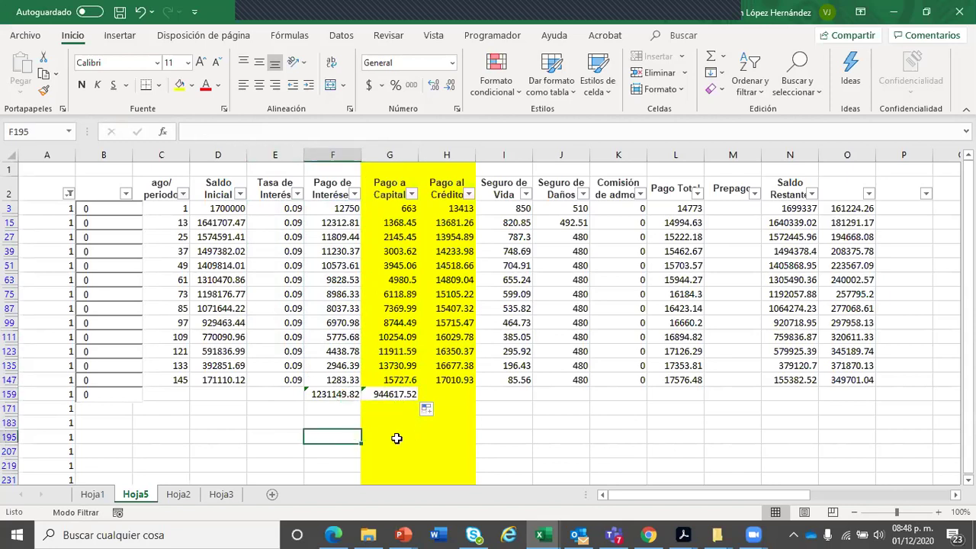
pyautogui.click(69, 193)
pyautogui.click(102, 476)
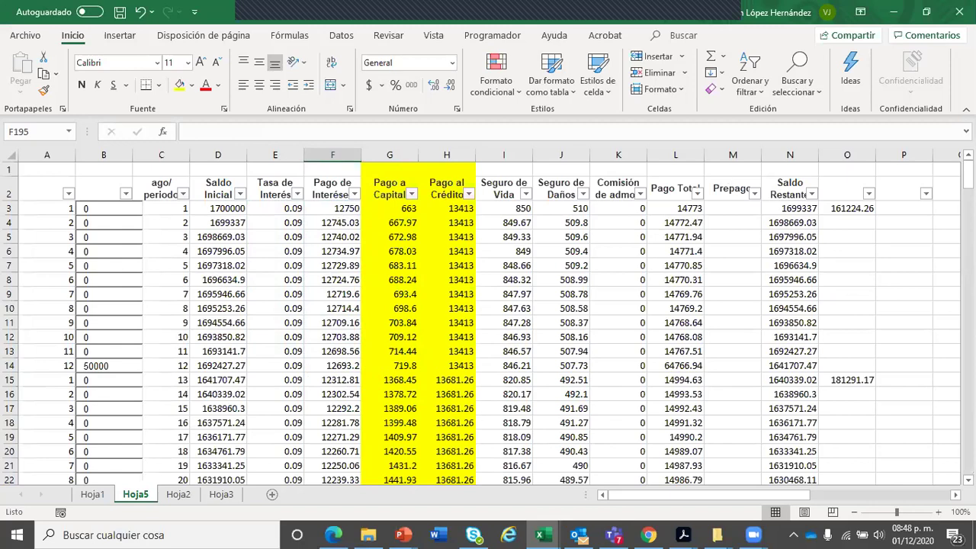
# Step: Expand the Pago de Intereses sum in F159 of Hoja5 to F3:F157 and extend the formula to G159 for Pago a Capital
pyautogui.moveTo(333, 222); pyautogui.dragTo(333, 208)
pyautogui.moveTo(968, 174); pyautogui.dragTo(968, 209)
pyautogui.moveTo(968, 389); pyautogui.dragTo(946, 359)
pyautogui.click(332, 408)
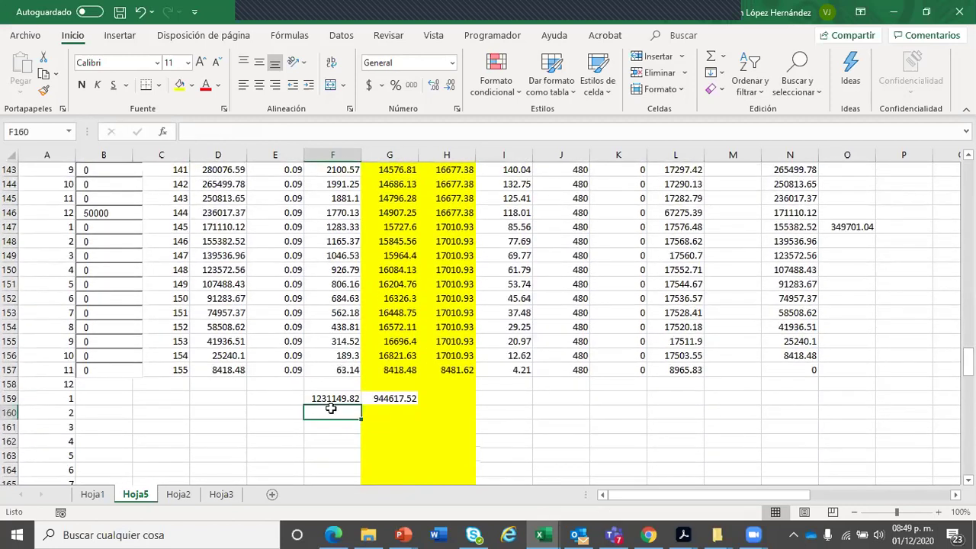
pyautogui.click(328, 397)
pyautogui.click(276, 131)
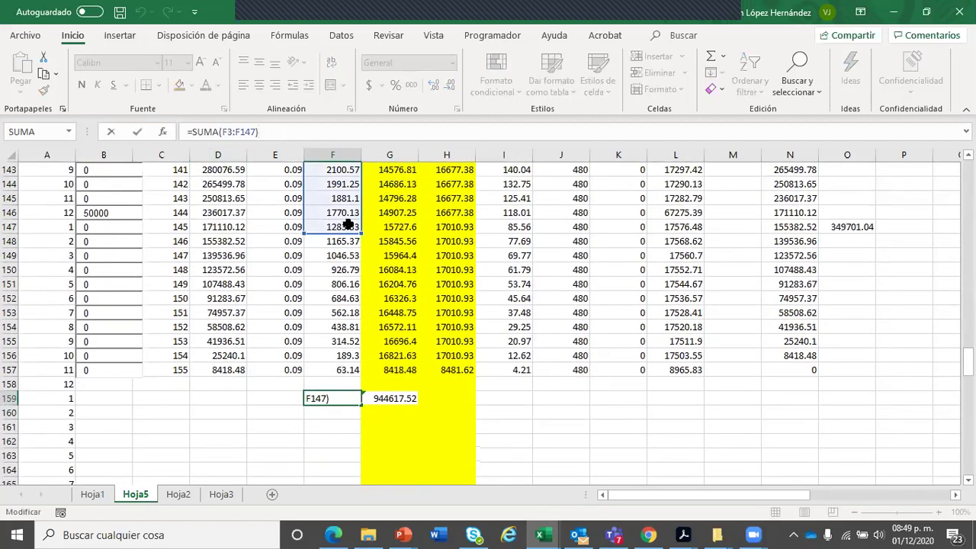
pyautogui.moveTo(356, 229); pyautogui.dragTo(404, 402)
pyautogui.press('Return')
pyautogui.click(336, 397)
pyautogui.click(372, 396)
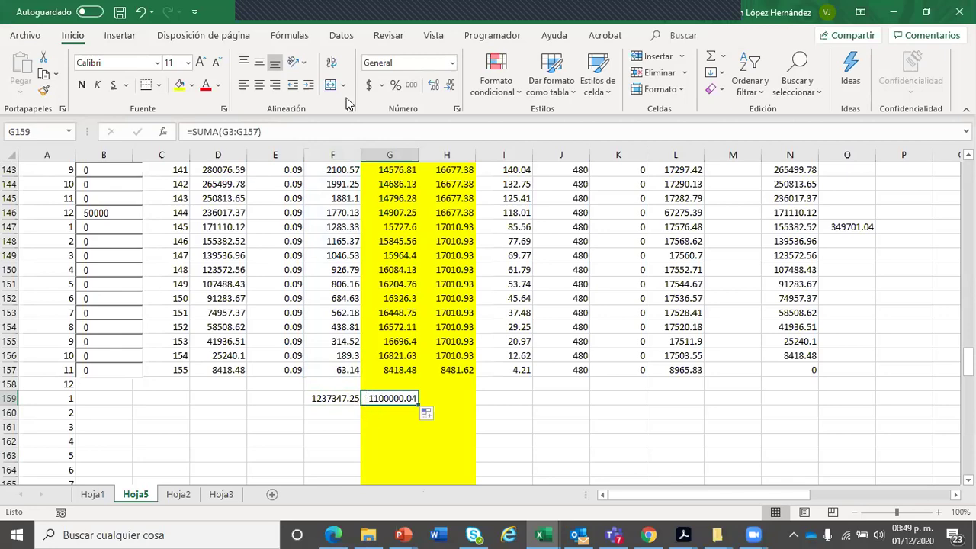
# Step: Check the range of the Pago a Capital sum in G159 up to its first row and view Hoja2
pyautogui.click(302, 135)
pyautogui.moveTo(967, 360); pyautogui.dragTo(968, 171)
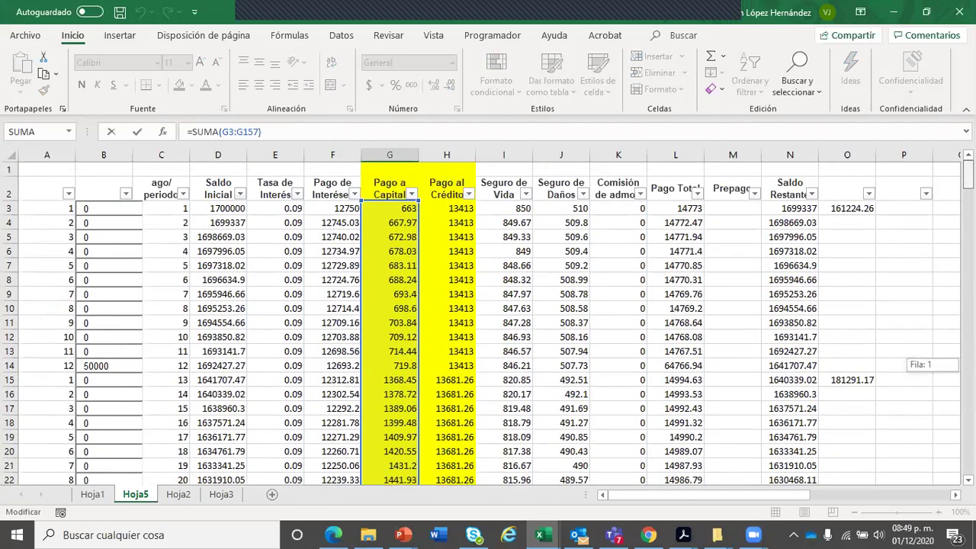
pyautogui.moveTo(968, 171); pyautogui.dragTo(950, 174)
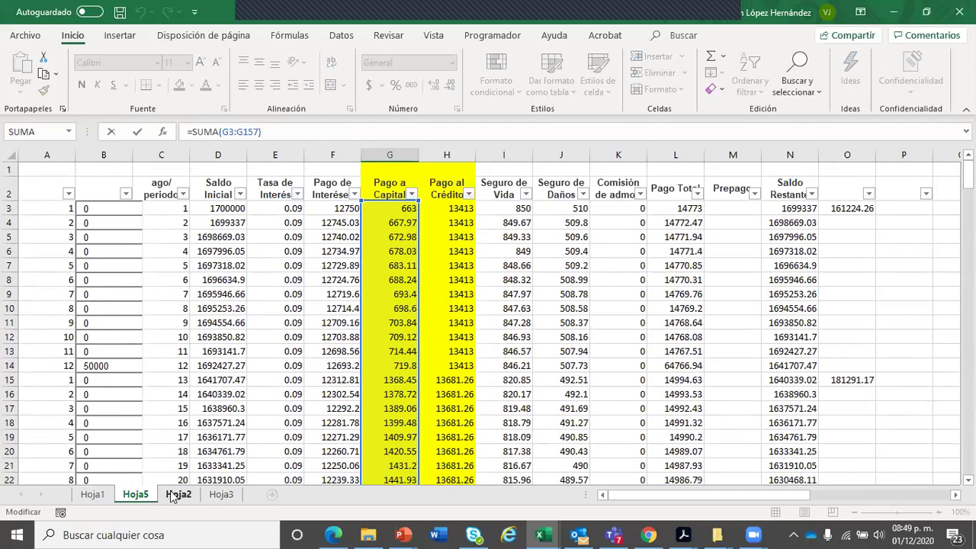
pyautogui.click(174, 495)
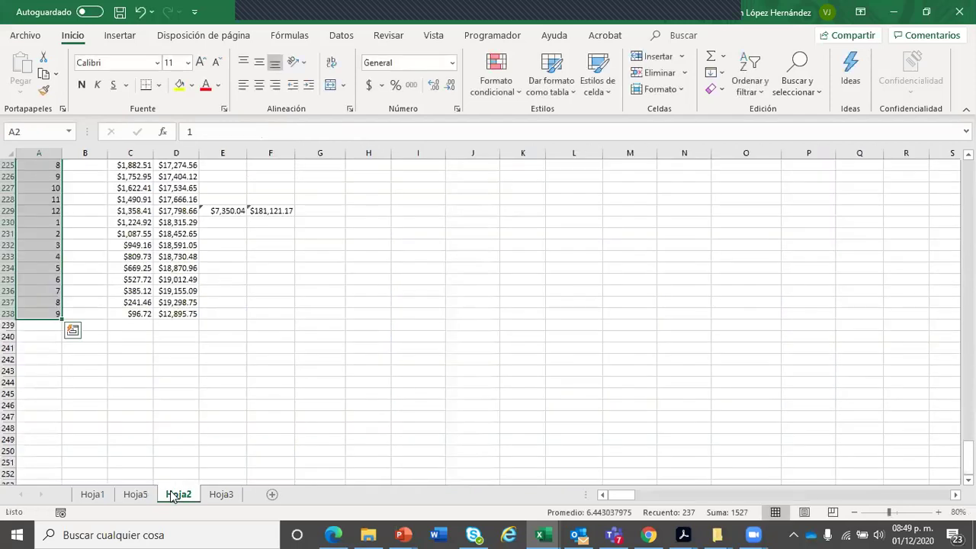
# Step: Switch to the workbook with the prepayment scenarios and examine the Interés and Capital totals in row 28 of 50 MF
pyautogui.click(897, 19)
pyautogui.click(328, 404)
pyautogui.click(380, 393)
pyautogui.click(321, 371)
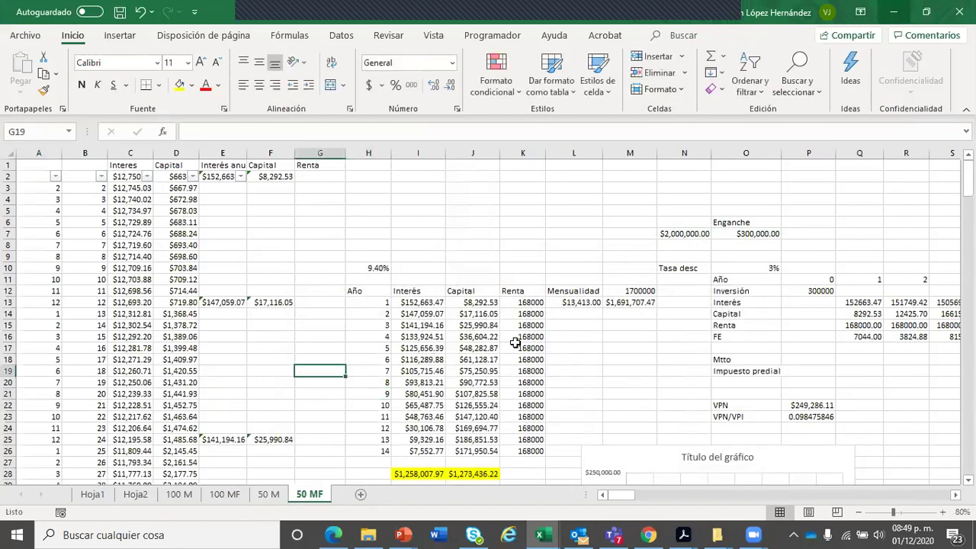
pyautogui.click(485, 439)
pyautogui.press('Down')
pyautogui.press('Down')
pyautogui.press('Down')
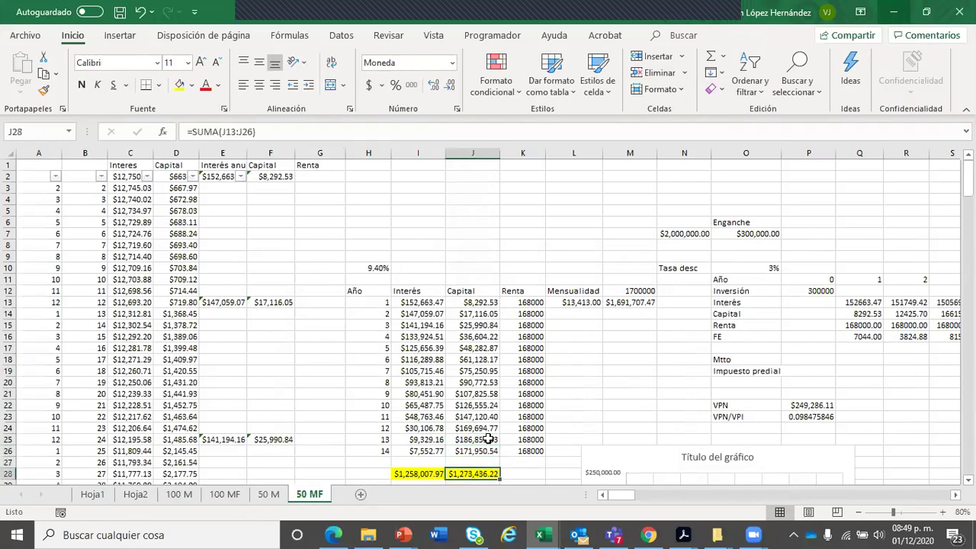
pyautogui.scroll(-2, 488, 440)
pyautogui.press('Down')
pyautogui.press('Down')
pyautogui.press('Down')
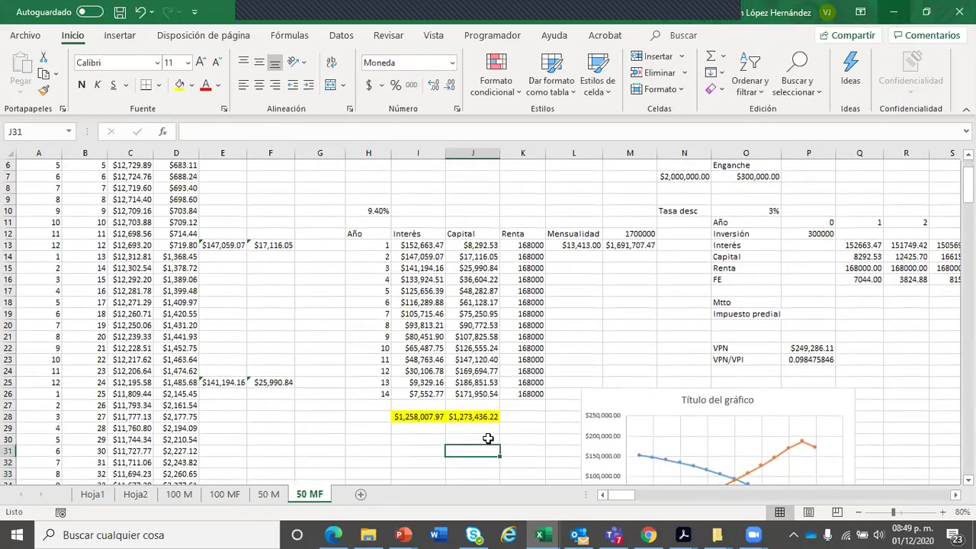
pyautogui.press('Up')
pyautogui.press('Up')
pyautogui.press('Up')
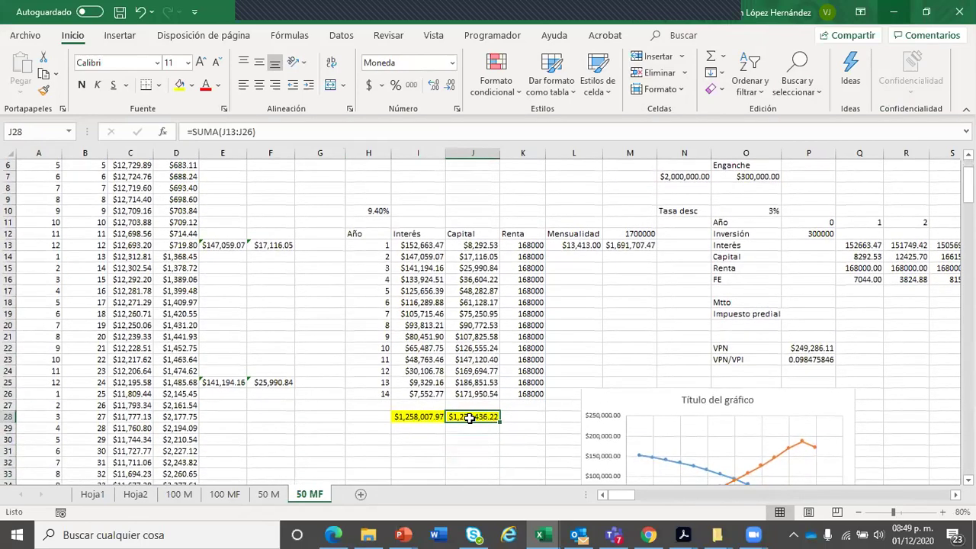
pyautogui.click(466, 438)
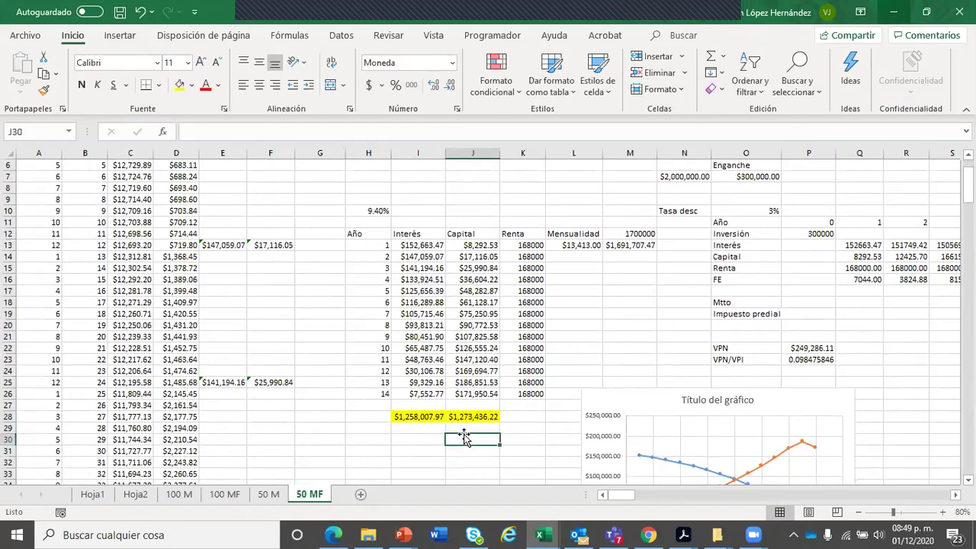
pyautogui.press('Up')
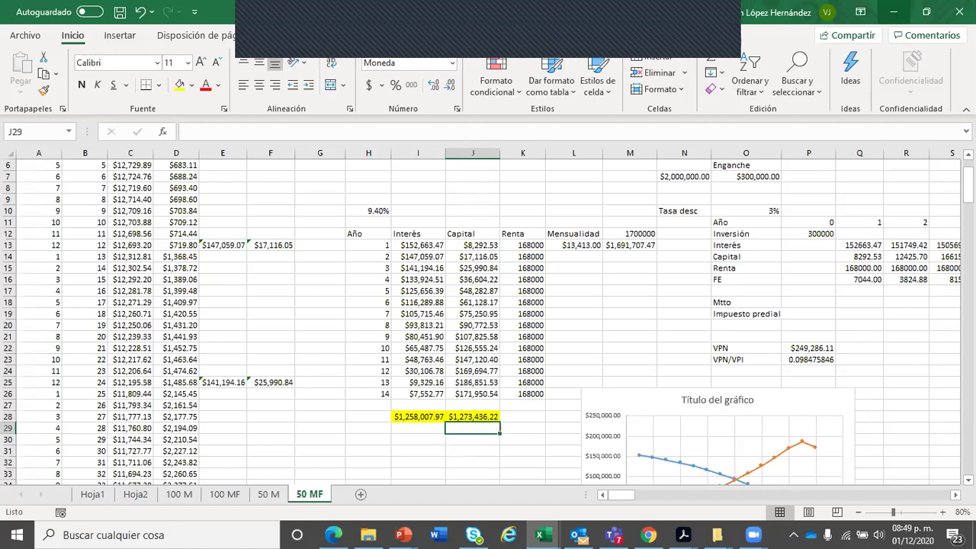
# Step: Calculate the capital covered by prepayments in cell J29 of 50 MF with the formula =1700000-J28
pyautogui.moveTo(447, 436); pyautogui.dragTo(431, 432)
pyautogui.click(463, 428)
pyautogui.write('=')
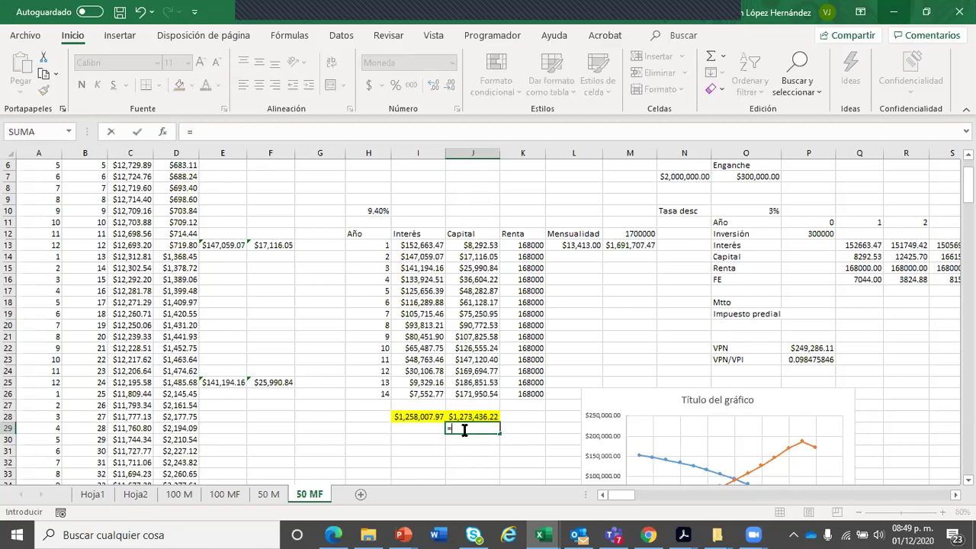
pyautogui.write('1700000')
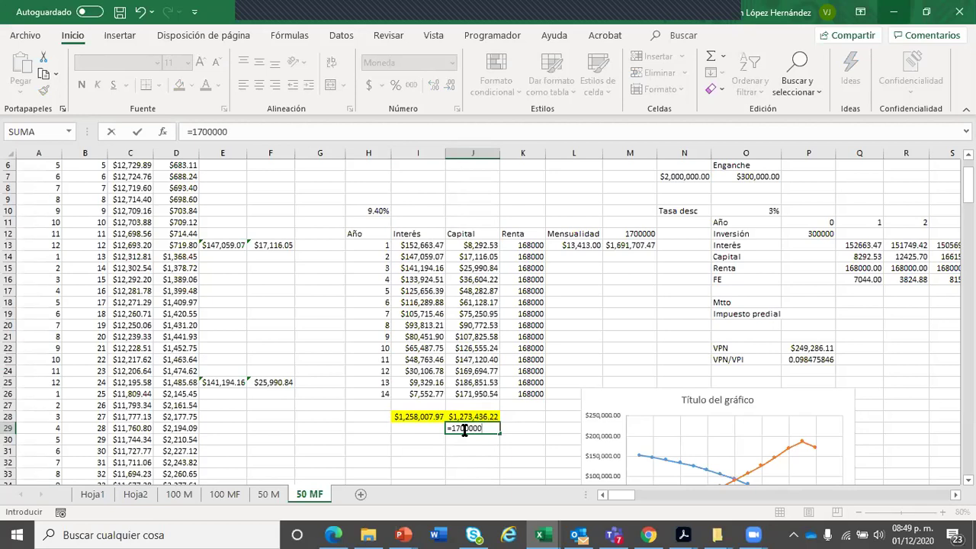
pyautogui.write('-')
pyautogui.click(464, 417)
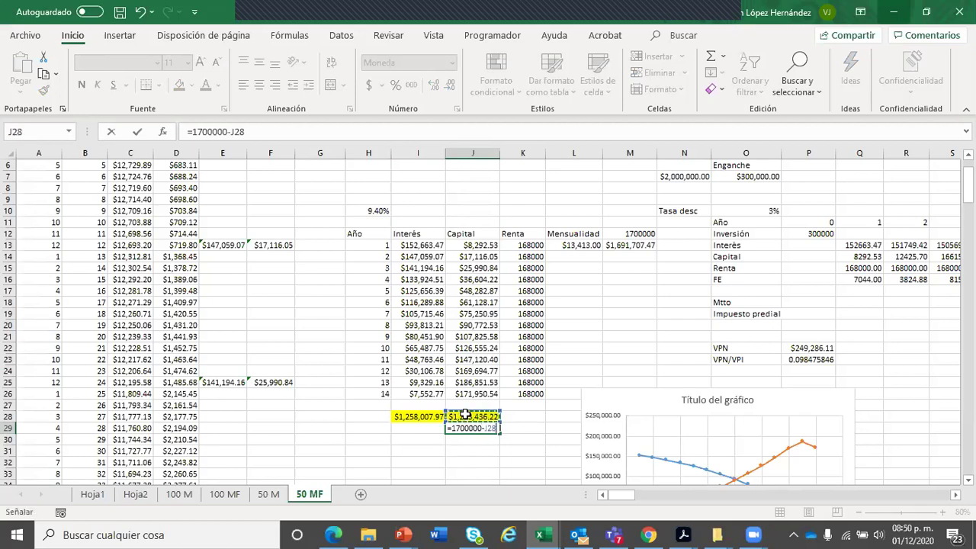
pyautogui.press('Return')
pyautogui.press('Down')
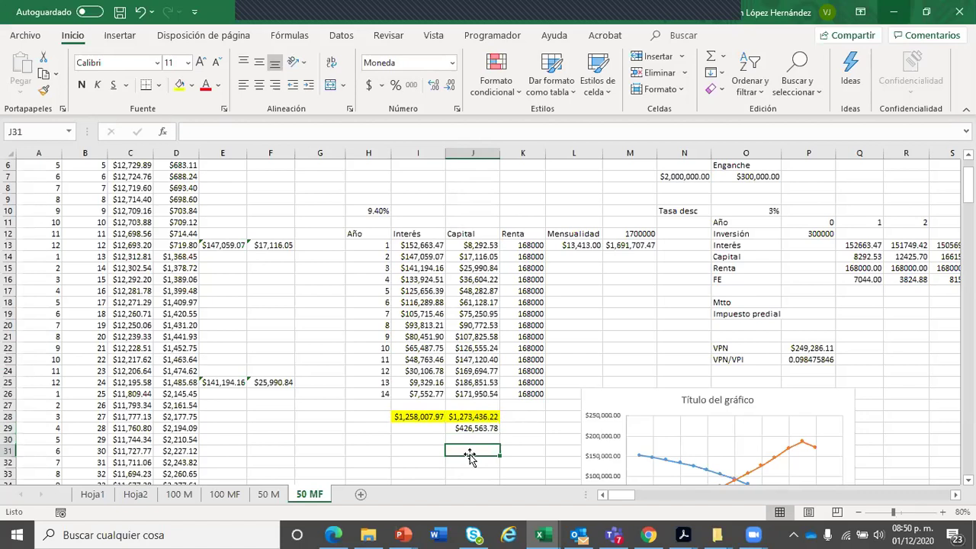
# Step: Add the Capital total and the prepaid capital in cell J30 with the formula =suma(J28:J29)
pyautogui.moveTo(463, 418); pyautogui.dragTo(465, 432)
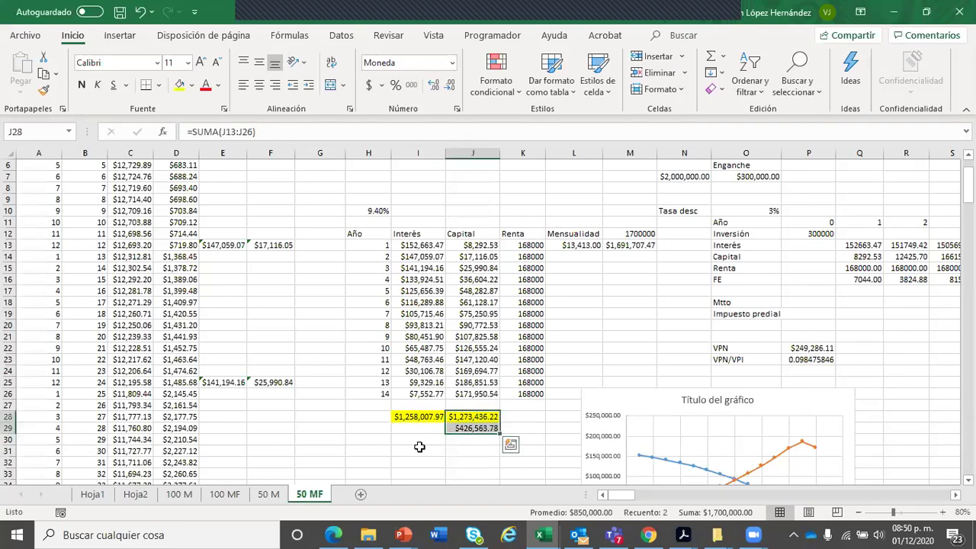
pyautogui.click(397, 438)
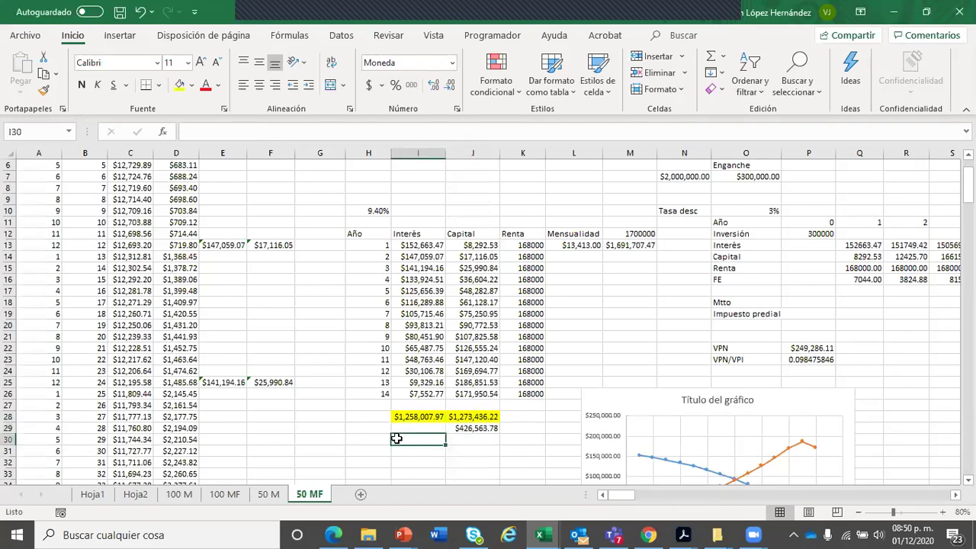
pyautogui.click(467, 440)
pyautogui.write('=s')
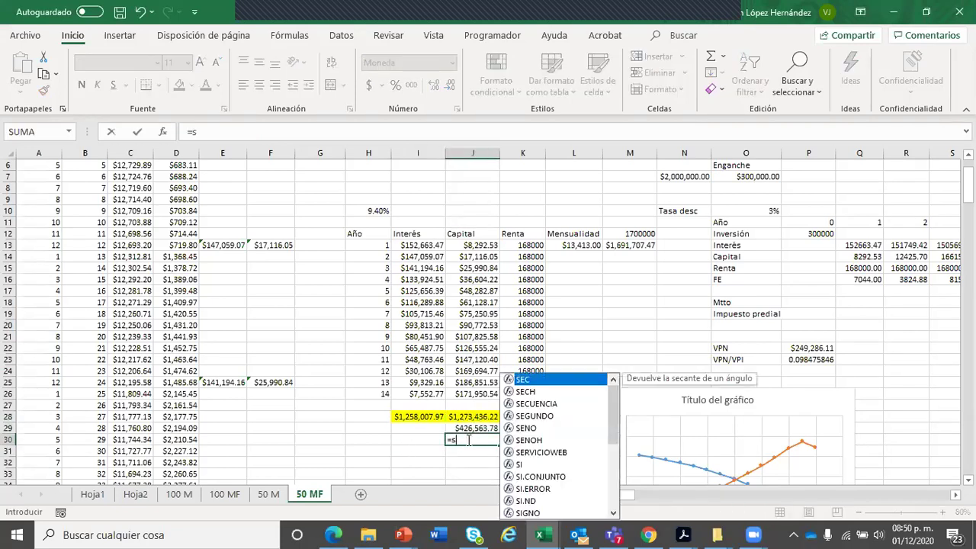
pyautogui.write('uma(')
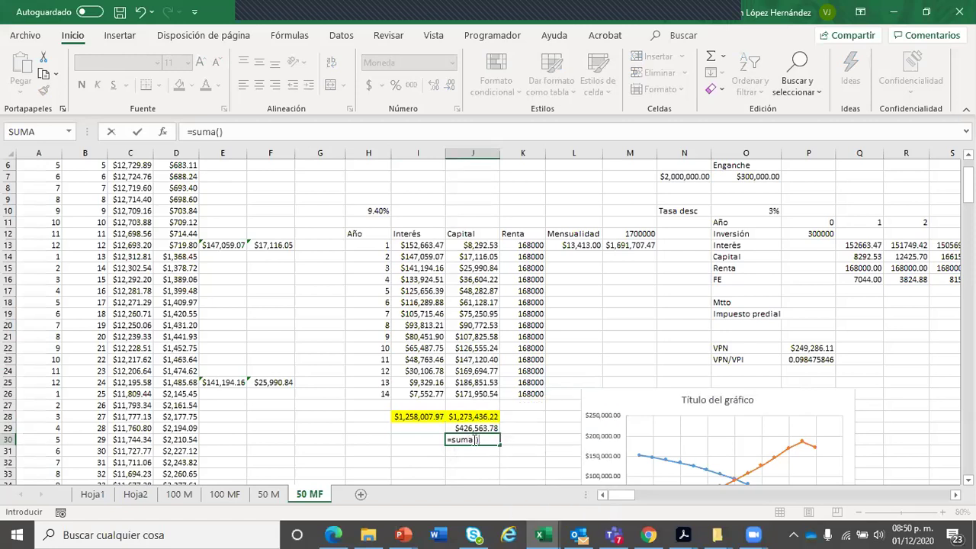
pyautogui.click(476, 439)
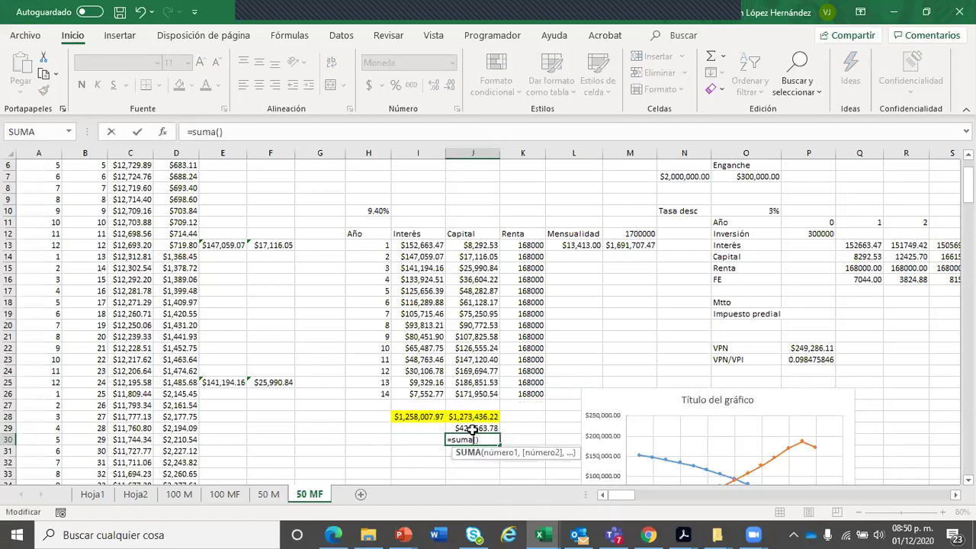
pyautogui.press('Left')
pyautogui.moveTo(472, 422); pyautogui.dragTo(465, 428)
pyautogui.press('Return')
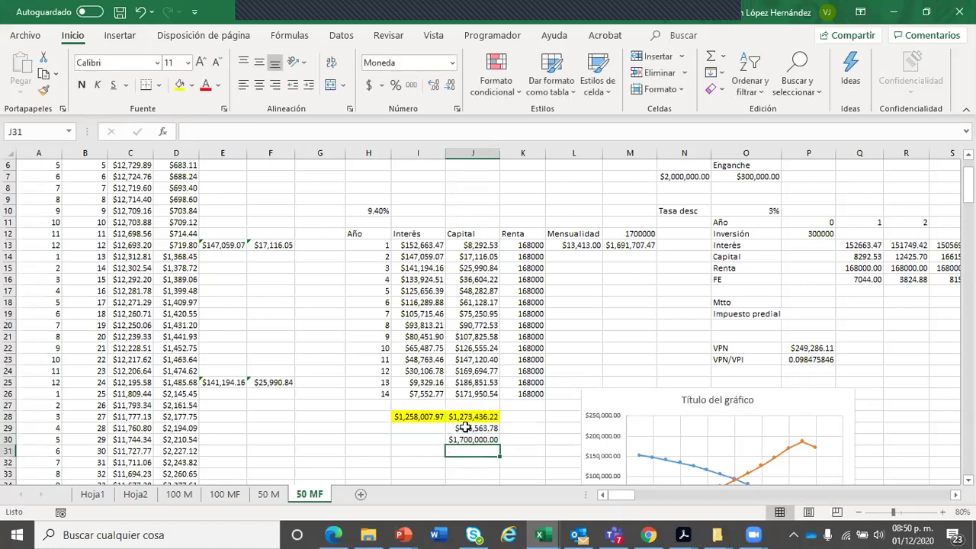
# Step: Review the interest total in I28 of 50 MF and the Interés and Capital totals in row 33 of Hoja2
pyautogui.click(411, 442)
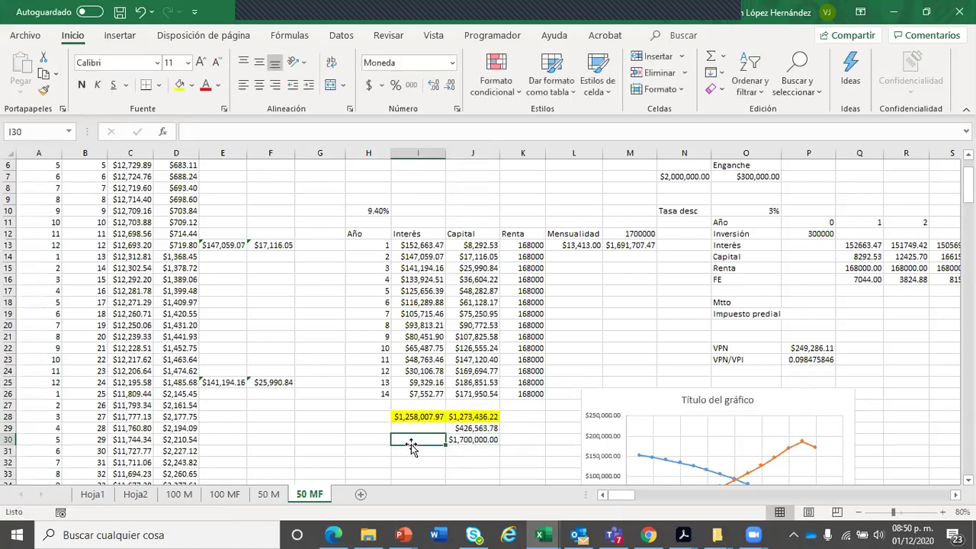
pyautogui.click(416, 428)
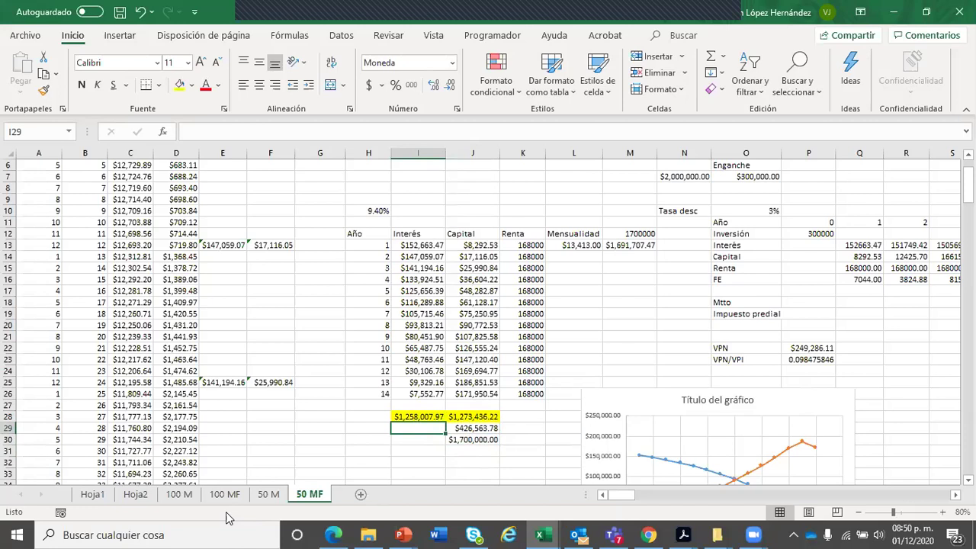
pyautogui.press('Up')
pyautogui.press('Down')
pyautogui.press('Up')
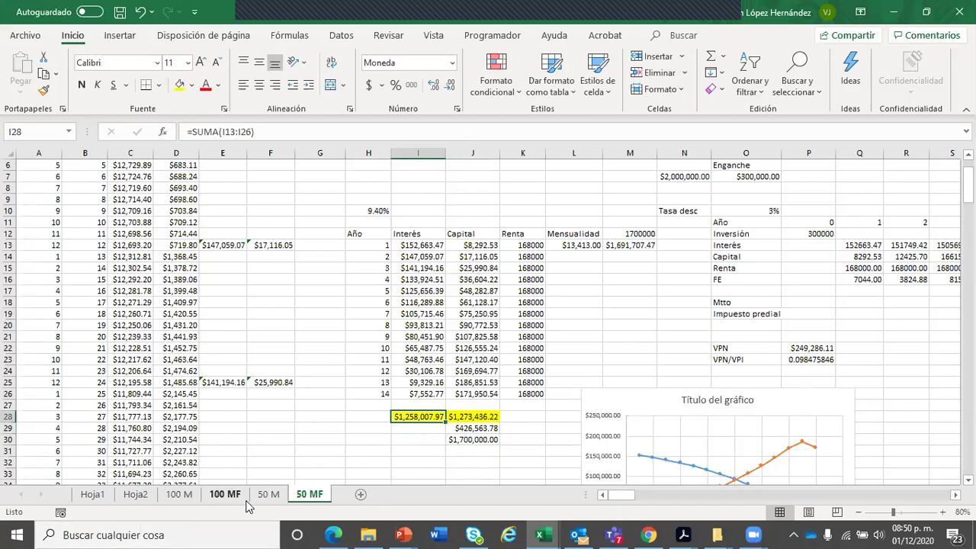
pyautogui.click(137, 494)
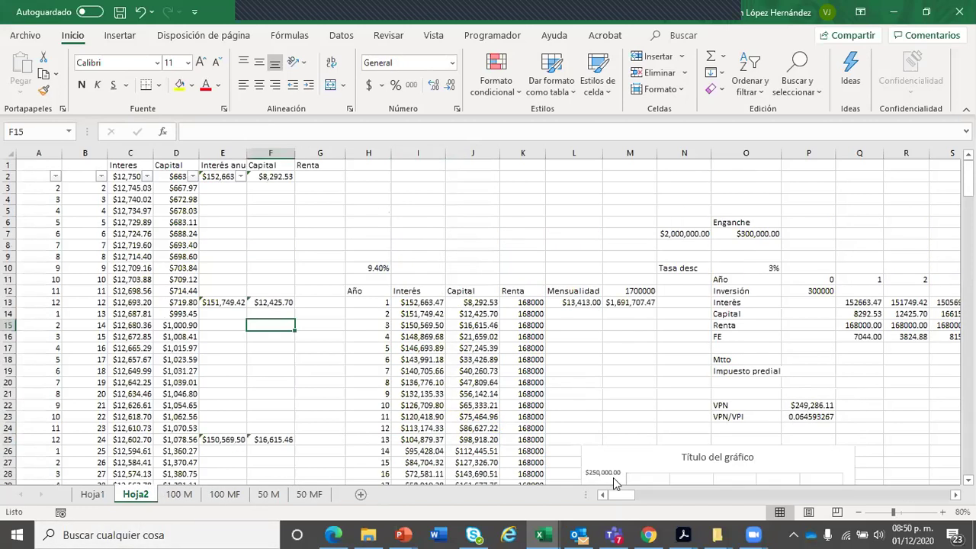
pyautogui.scroll(-4, 489, 321)
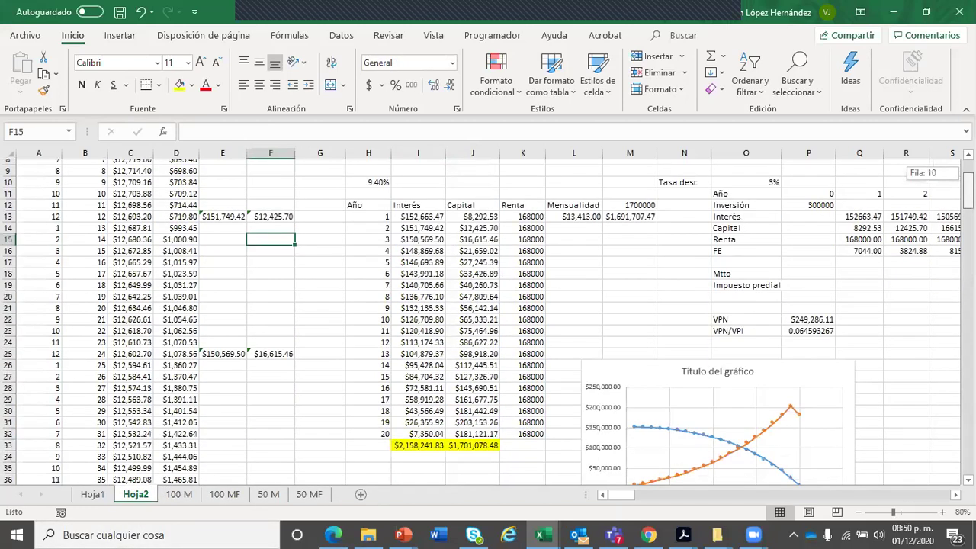
pyautogui.click(395, 395)
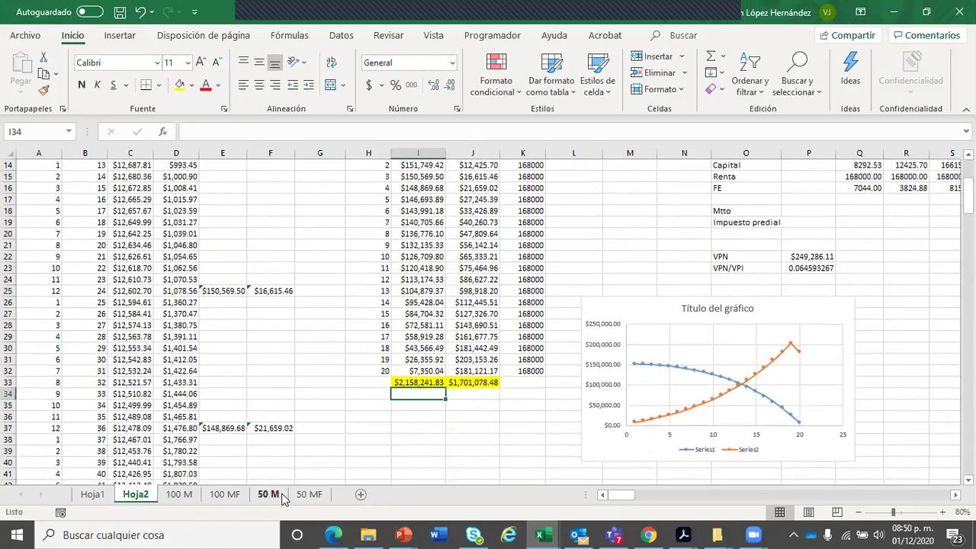
# Step: Enter the interest total without prepayments, 2158000, in cell I30 of the 50 MF sheet
pyautogui.click(299, 496)
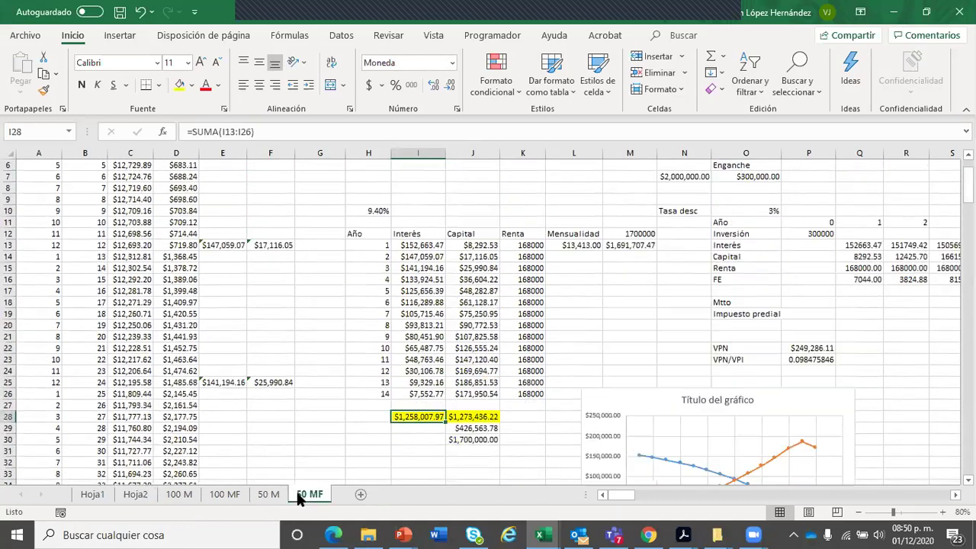
pyautogui.click(403, 429)
pyautogui.click(410, 450)
pyautogui.click(410, 440)
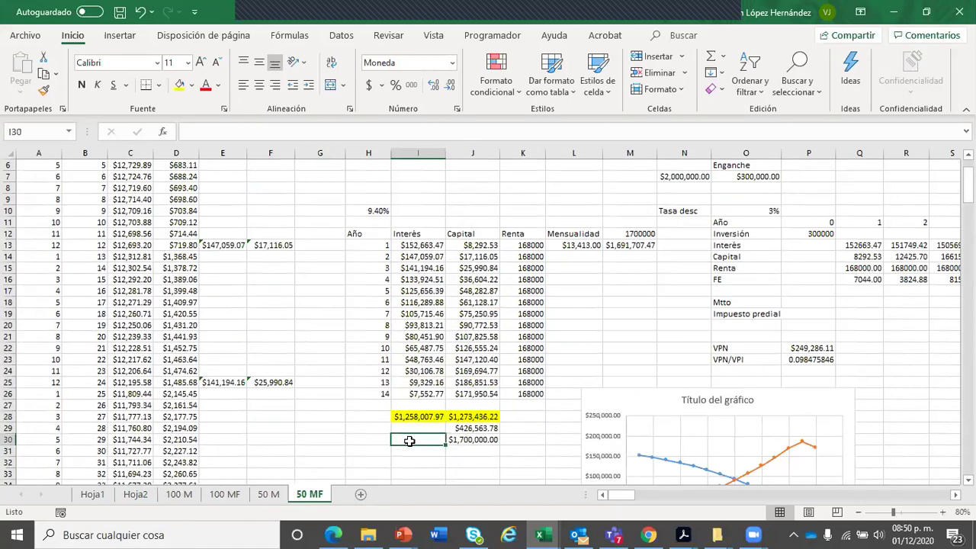
pyautogui.write('2158000')
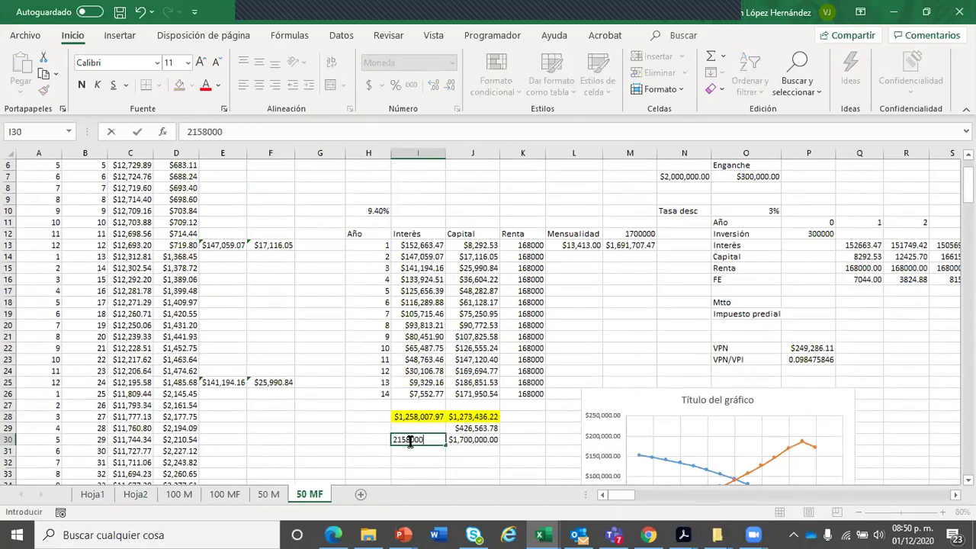
pyautogui.press('Return')
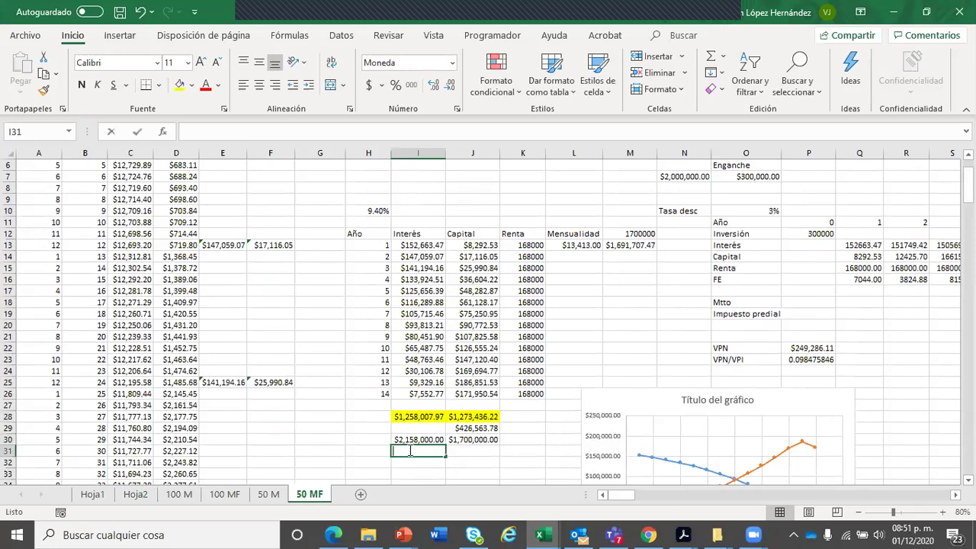
# Step: Calculate the interest saved by prepaying in cell I31 with the formula =I30-I28
pyautogui.write('=')
pyautogui.click(410, 440)
pyautogui.write('-')
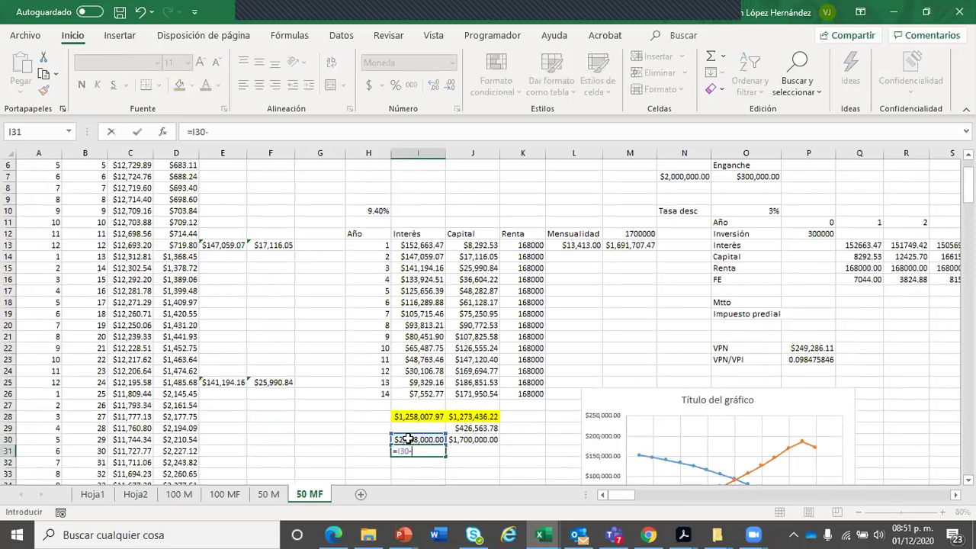
pyautogui.click(418, 418)
pyautogui.press('Return')
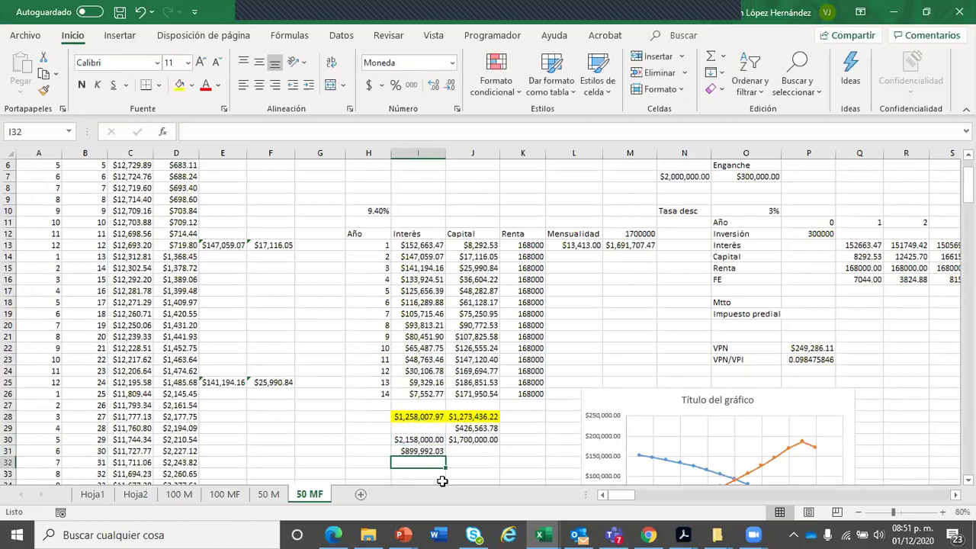
pyautogui.click(408, 452)
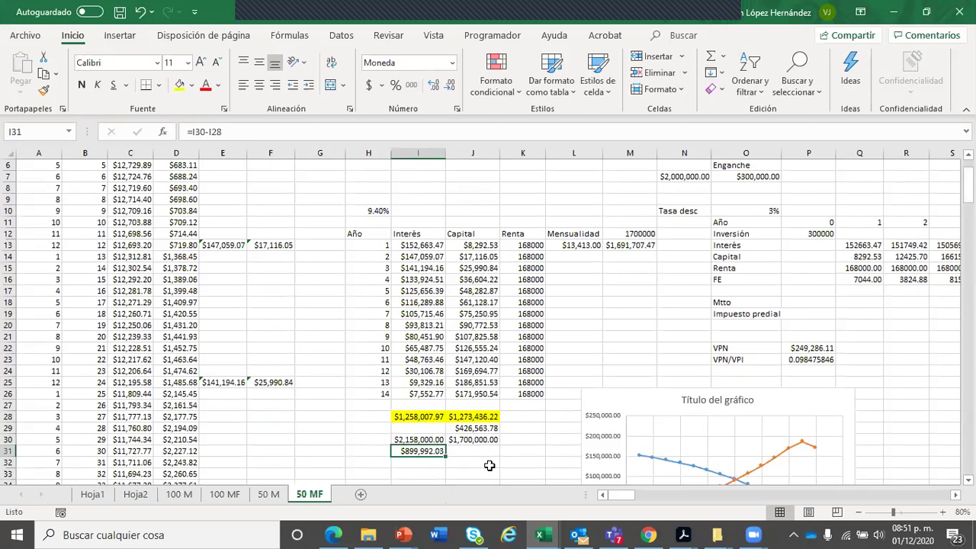
# Step: Review the VPN and VPN/VPI formulas in P22:P23 and the year 1 interest in the cash-flow table of the 50 MF sheet
pyautogui.moveTo(624, 495); pyautogui.dragTo(632, 496)
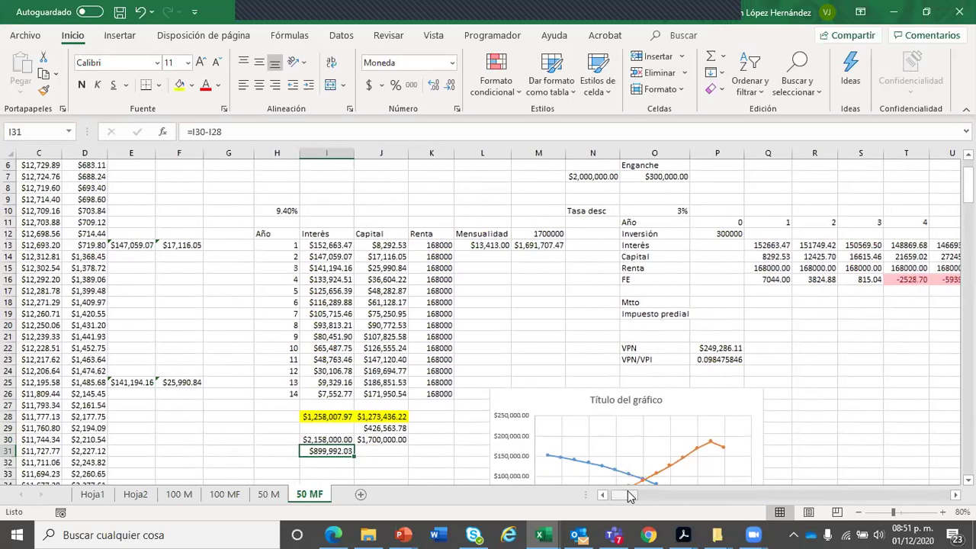
pyautogui.click(712, 359)
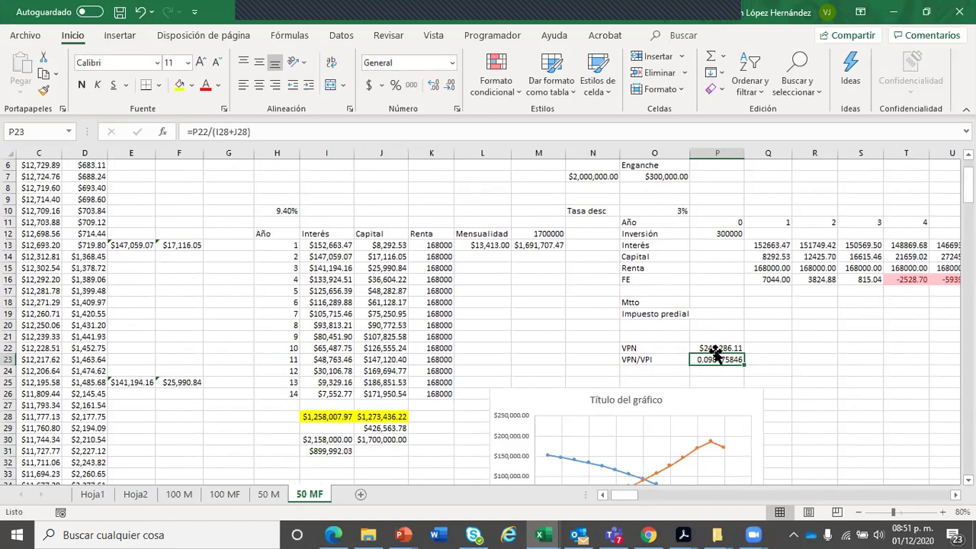
pyautogui.click(715, 349)
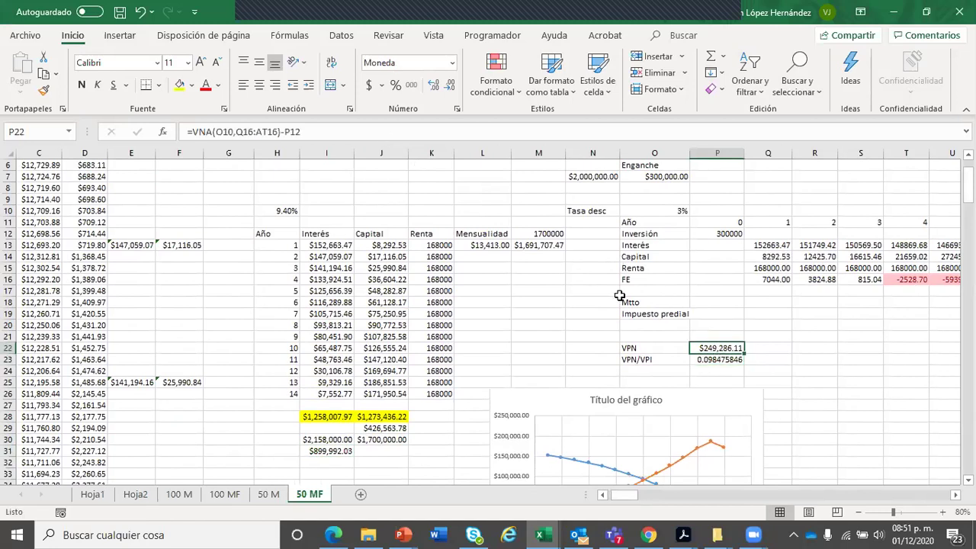
pyautogui.click(769, 245)
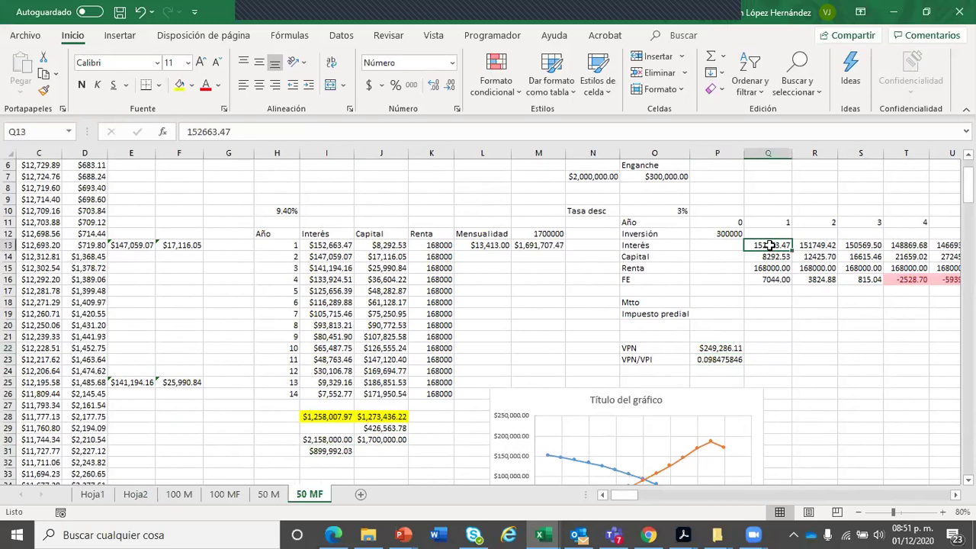
pyautogui.click(782, 301)
pyautogui.click(783, 288)
pyautogui.click(777, 304)
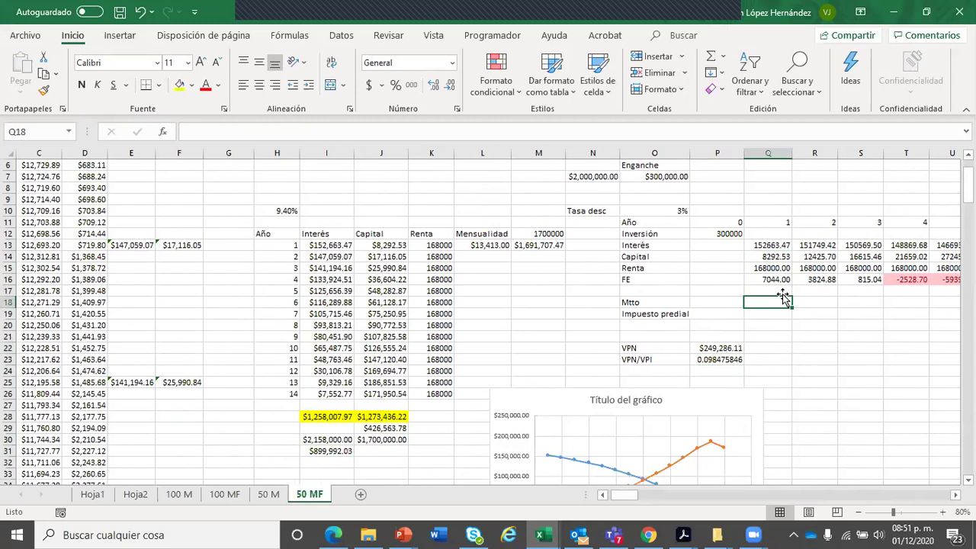
pyautogui.click(770, 290)
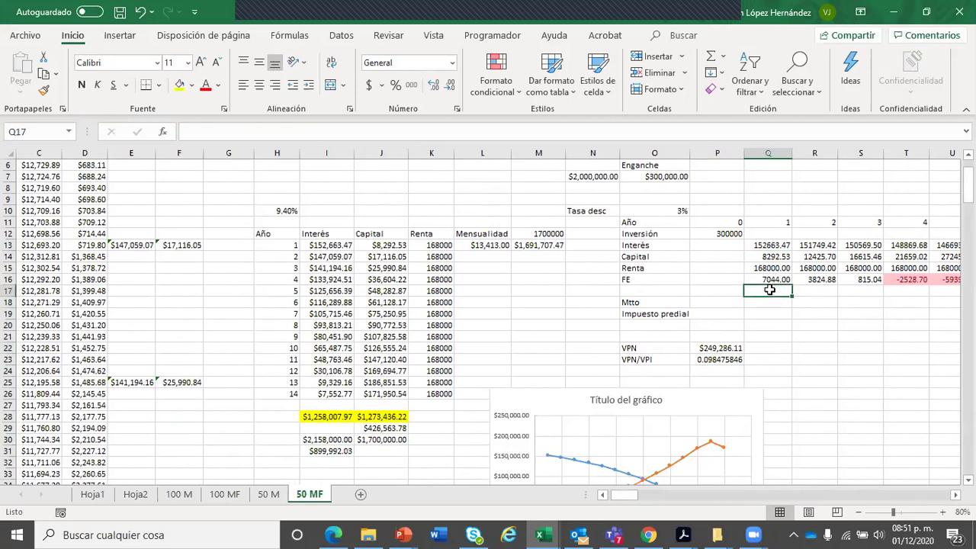
pyautogui.click(734, 270)
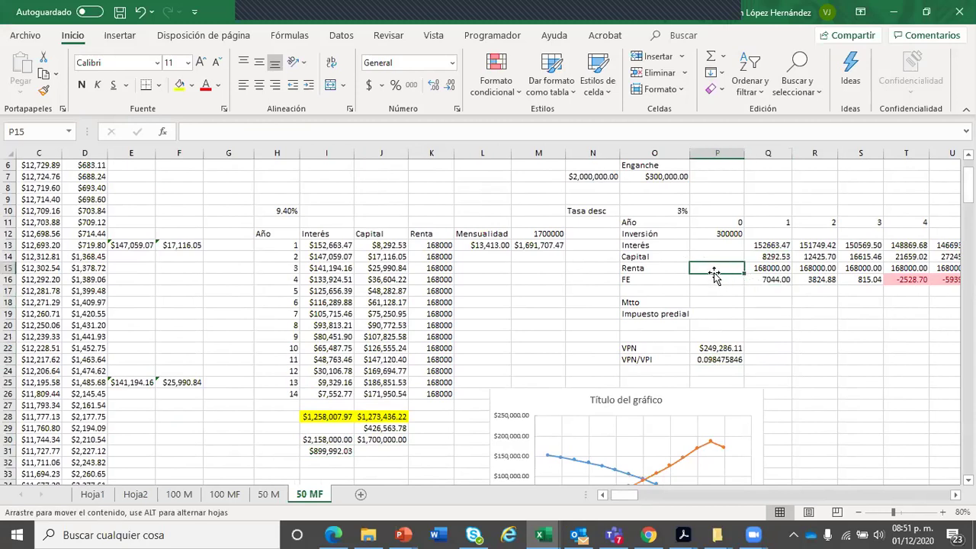
pyautogui.click(755, 291)
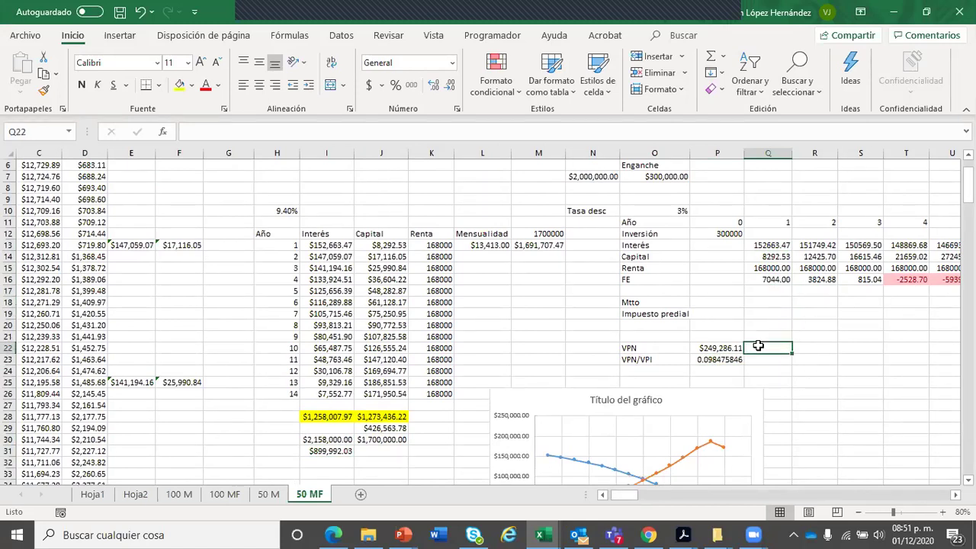
# Step: Examine the prepaid capital in J29, the year 2 FE formula, the capital sum in J30 and the interest versus capital chart
pyautogui.click(383, 429)
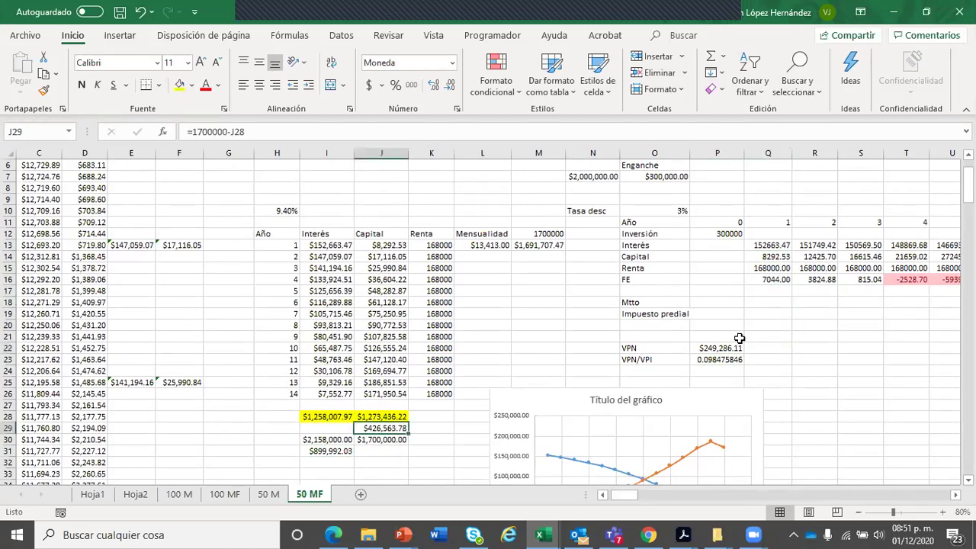
pyautogui.click(809, 281)
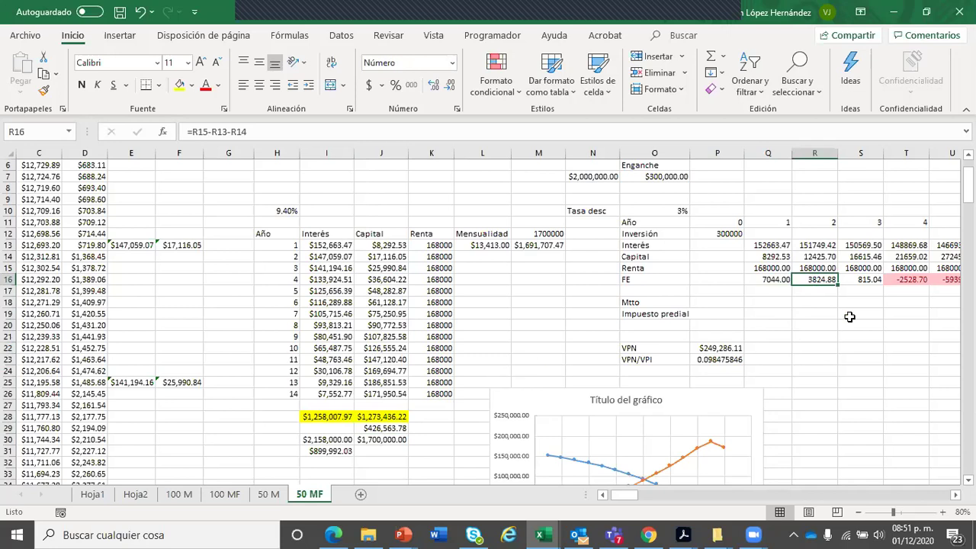
pyautogui.click(786, 311)
pyautogui.click(592, 312)
pyautogui.click(480, 349)
pyautogui.click(482, 357)
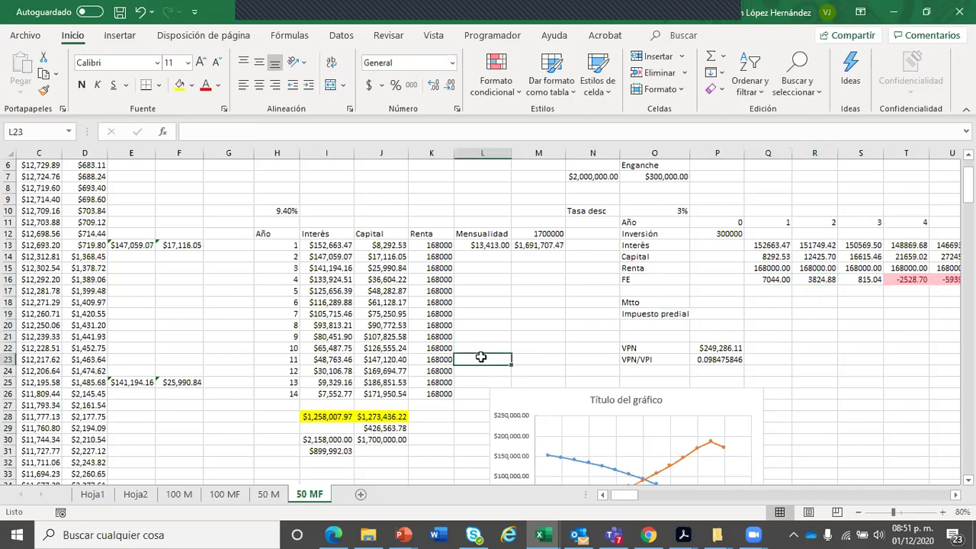
pyautogui.click(389, 440)
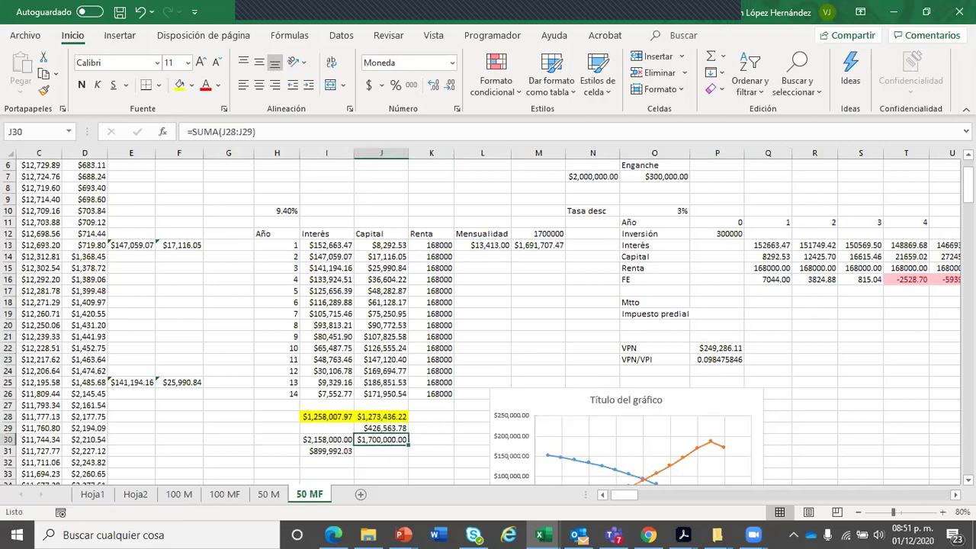
pyautogui.scroll(-4, 662, 426)
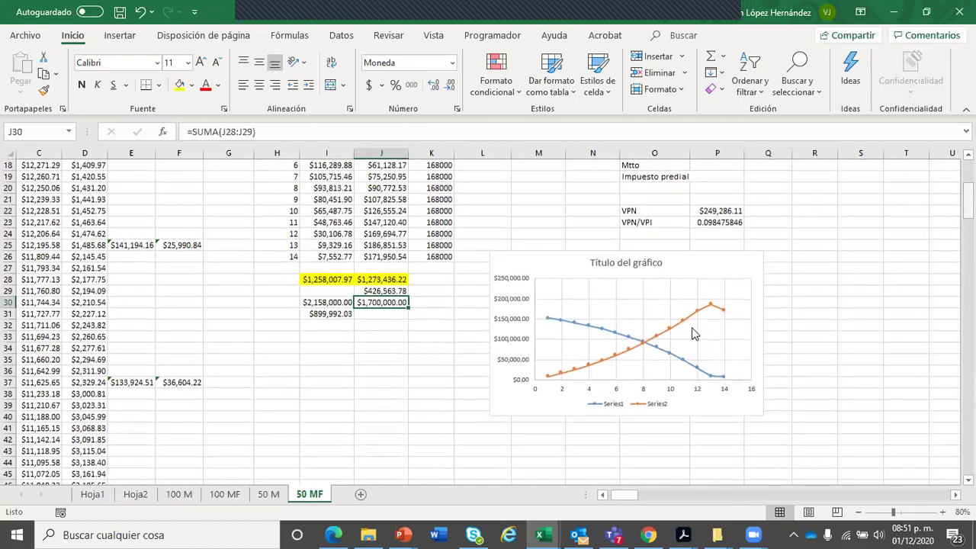
pyautogui.click(643, 347)
pyautogui.click(823, 370)
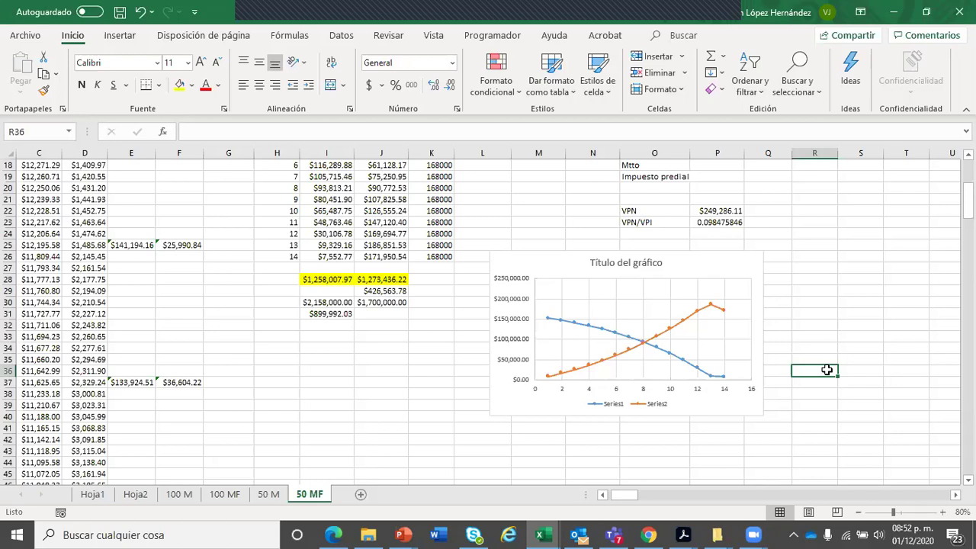
# Step: Replace the interest rate in cell H10 above the Año column with 9%
pyautogui.moveTo(968, 208); pyautogui.dragTo(967, 196)
pyautogui.scroll(-1, 488, 320)
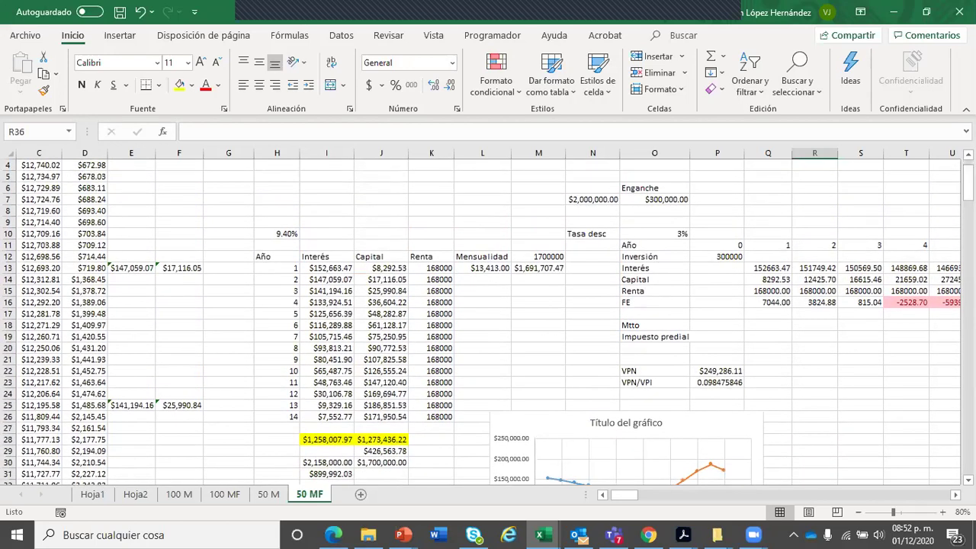
pyautogui.click(279, 248)
pyautogui.click(273, 234)
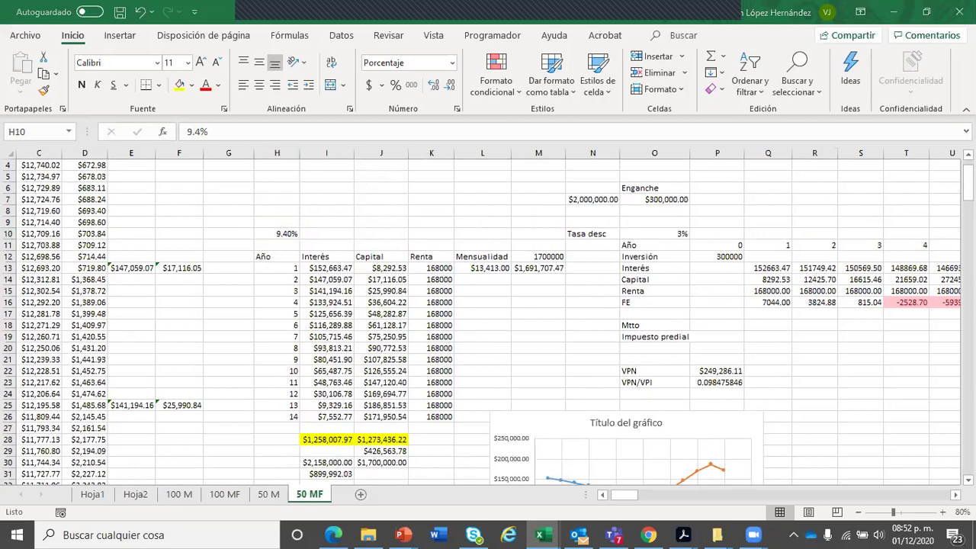
pyautogui.press('Delete')
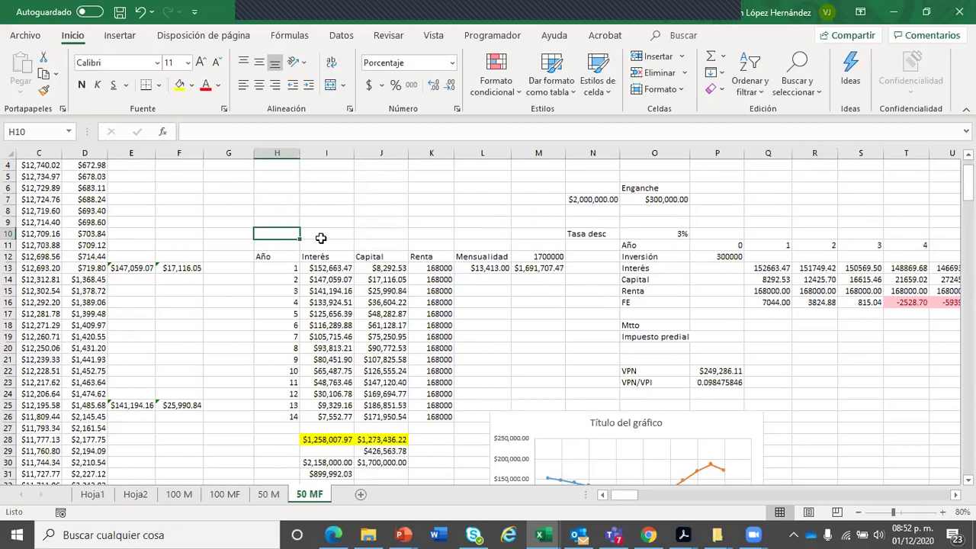
pyautogui.click(320, 238)
pyautogui.click(265, 234)
pyautogui.write('9')
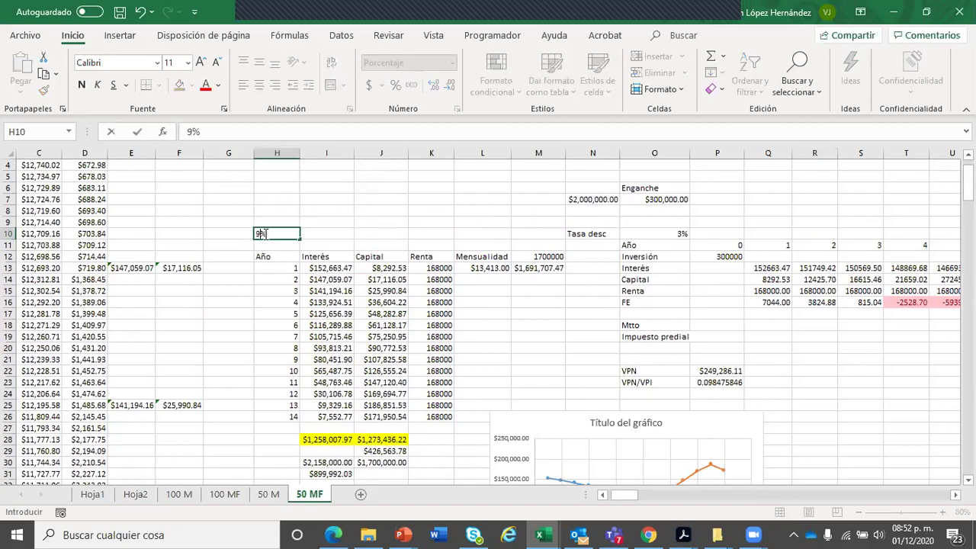
pyautogui.press('Return')
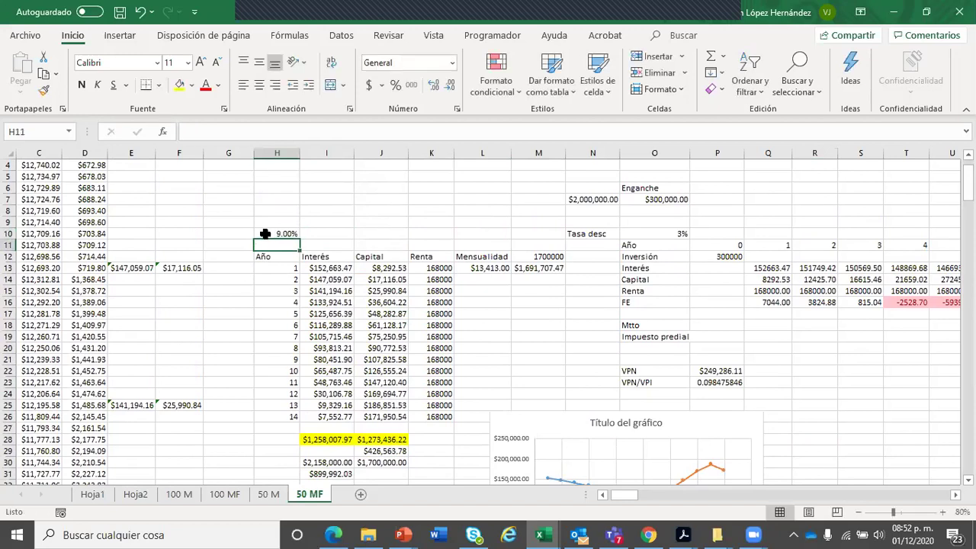
pyautogui.click(284, 280)
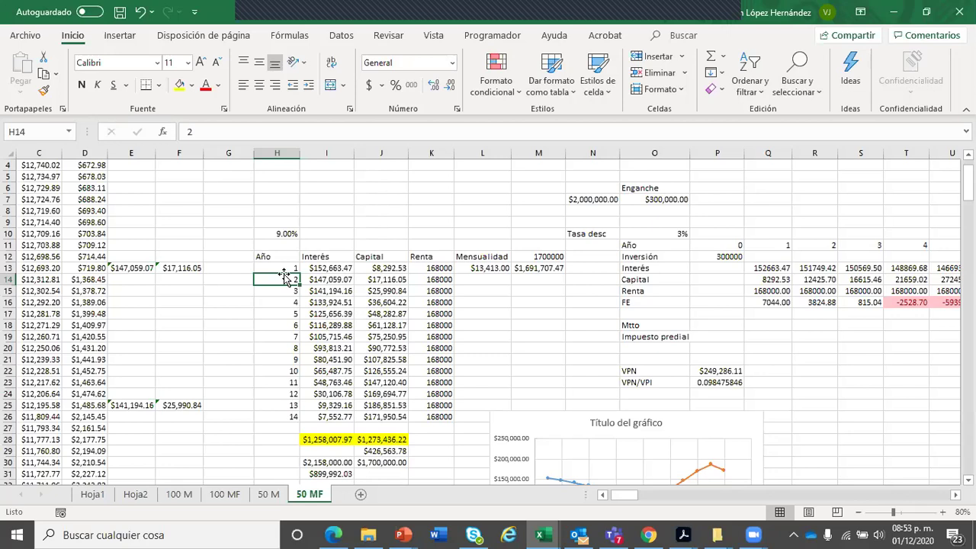
pyautogui.press('Up')
pyautogui.press('Up')
pyautogui.press('Up')
pyautogui.press('Up')
pyautogui.press('Up')
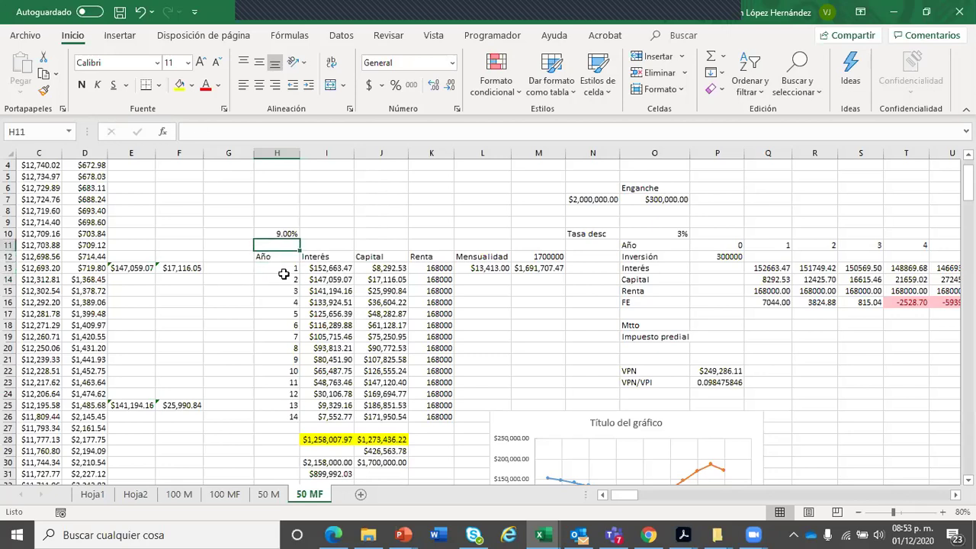
pyautogui.press('Down')
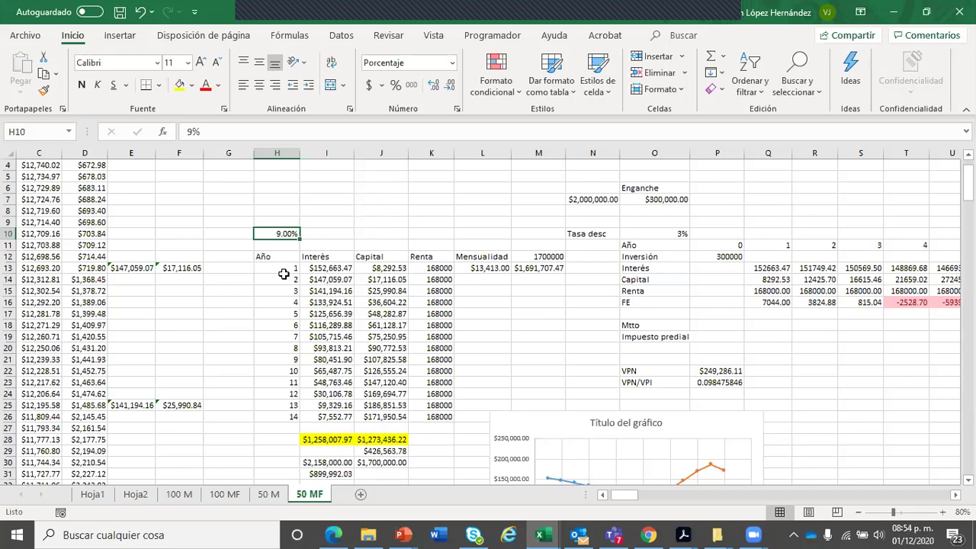
pyautogui.press('Up')
pyautogui.write('45')
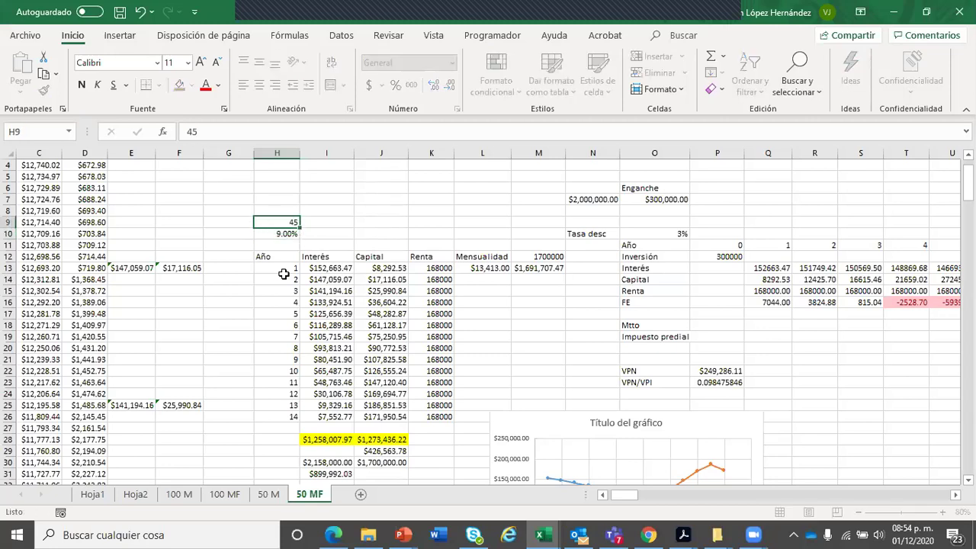
pyautogui.press('Return')
pyautogui.press('Up')
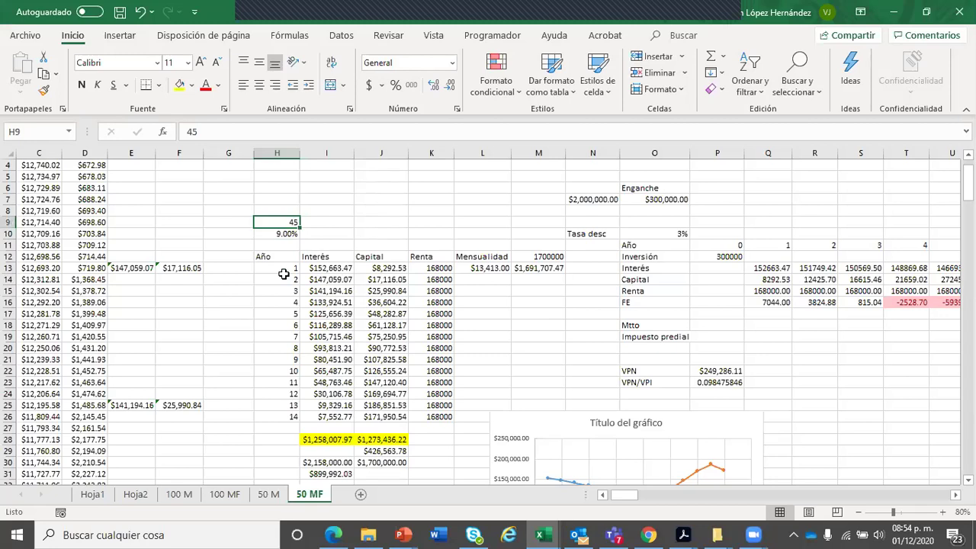
pyautogui.press('Down')
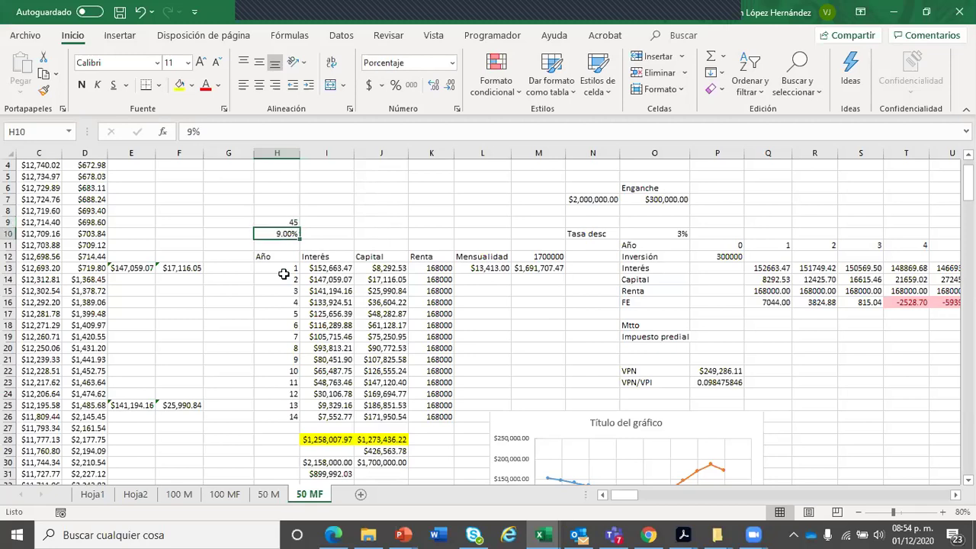
pyautogui.press('Up')
pyautogui.press('Up')
pyautogui.press('Down')
pyautogui.press('Delete')
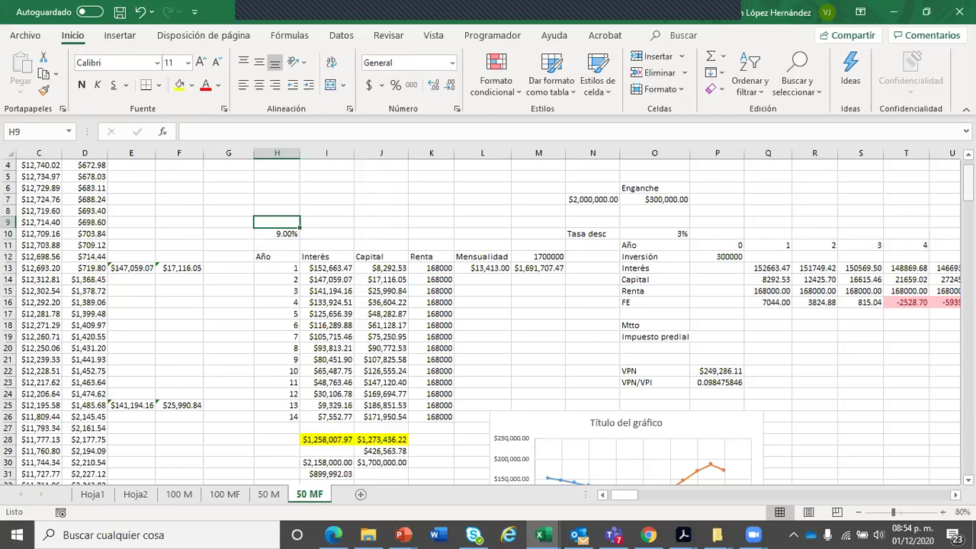
# Step: Review the Interés and Capital totals in I28:J28 together with the prepaid capital formula in J29
pyautogui.scroll(-3, 541, 393)
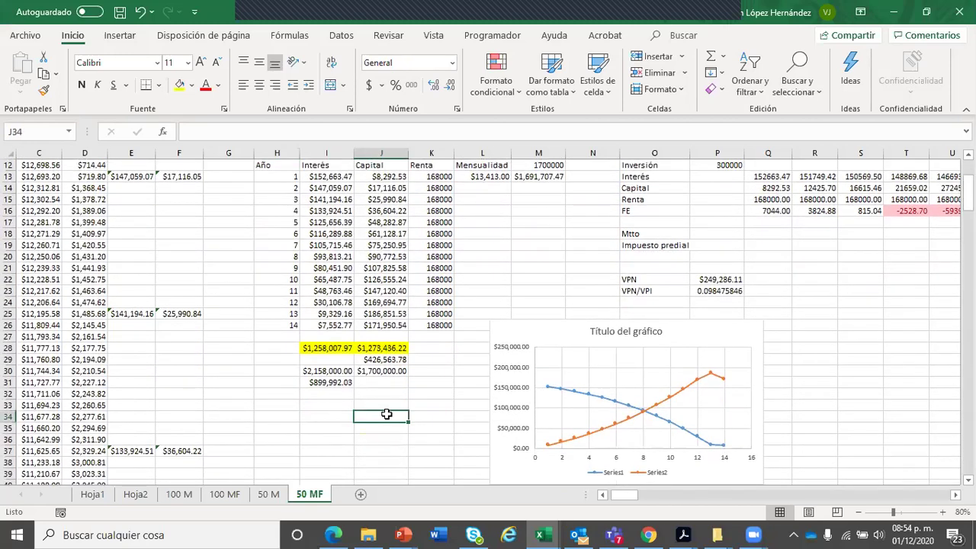
pyautogui.click(322, 349)
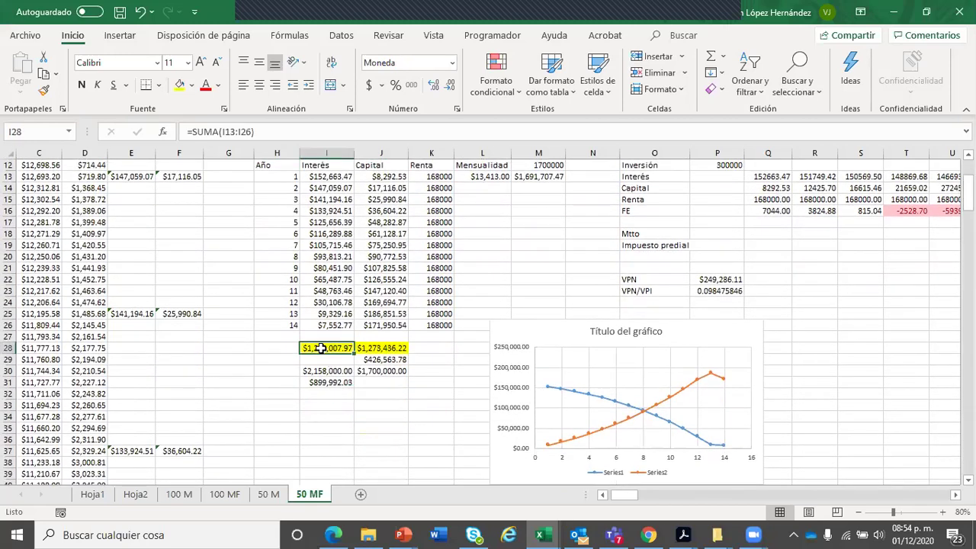
pyautogui.click(374, 359)
pyautogui.click(379, 348)
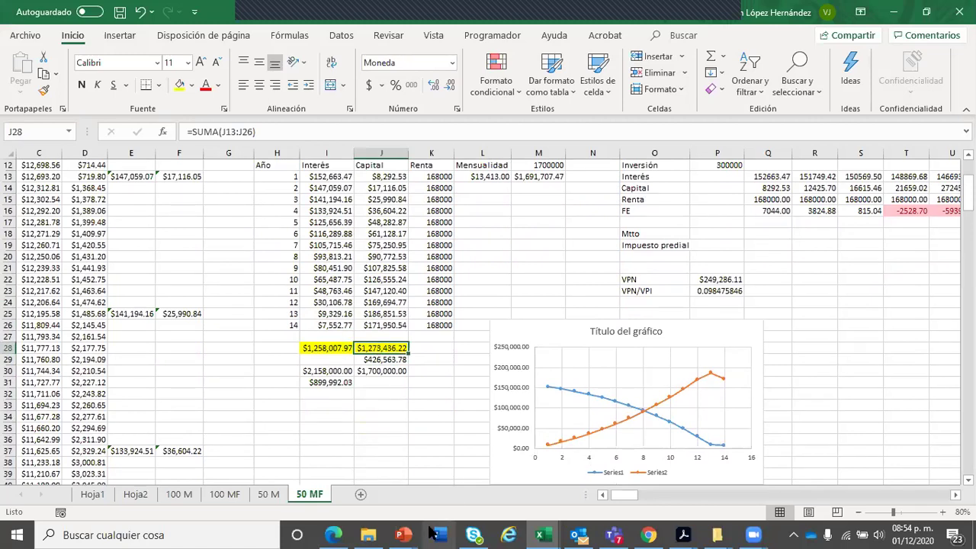
pyautogui.click(421, 401)
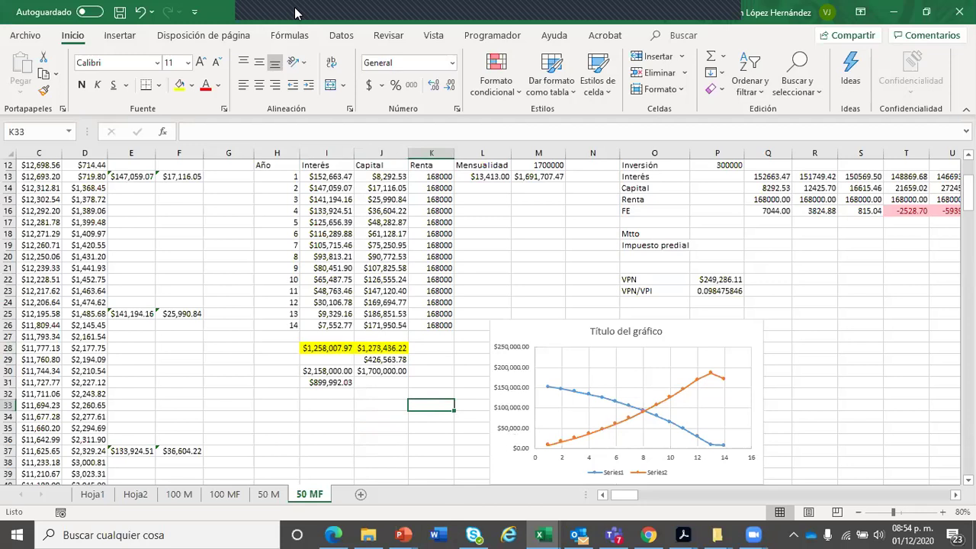
pyautogui.click(309, 415)
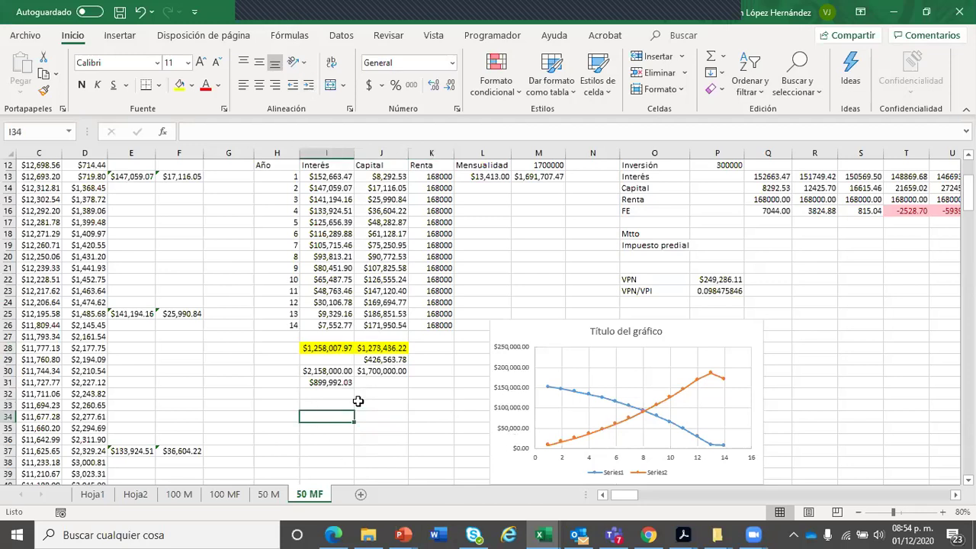
pyautogui.press('Right')
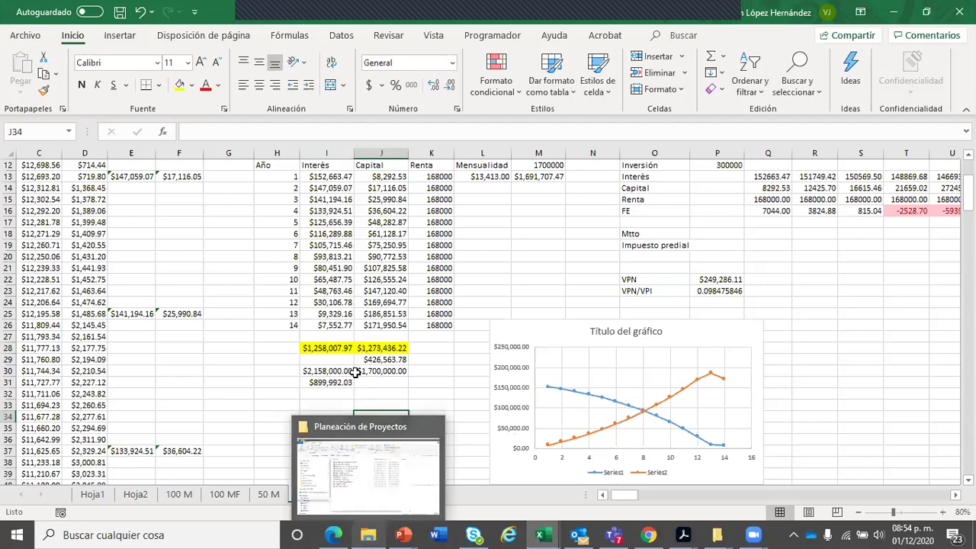
pyautogui.click(229, 383)
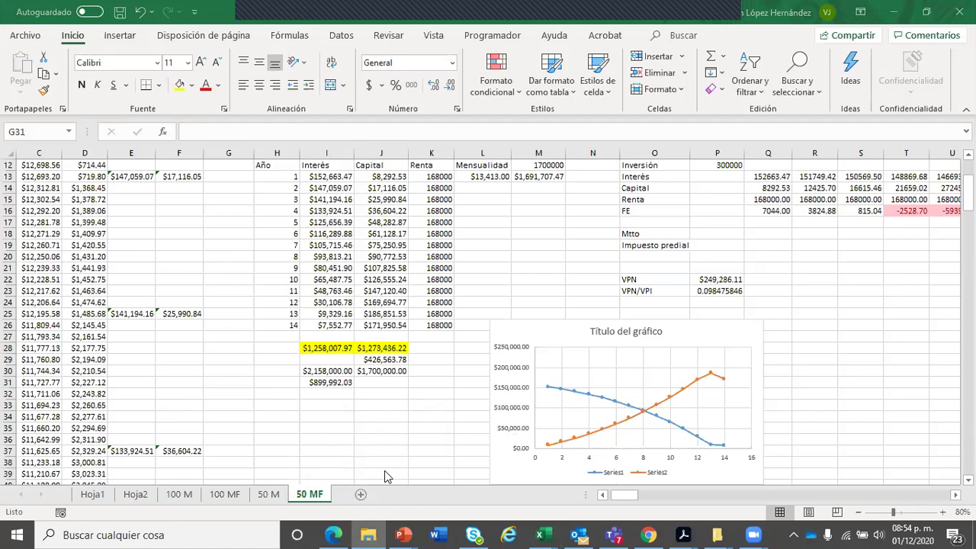
pyautogui.click(382, 291)
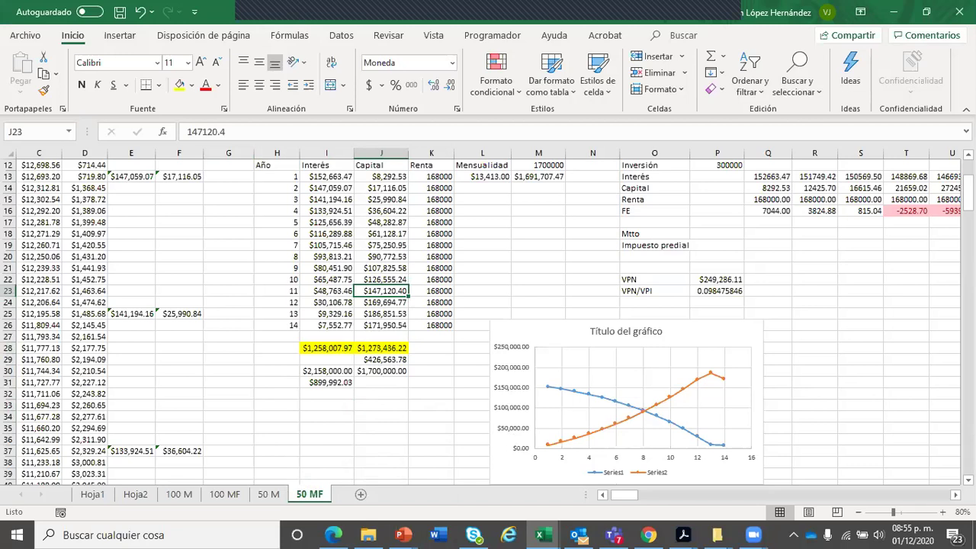
pyautogui.hotkey('alt', 'Tab')
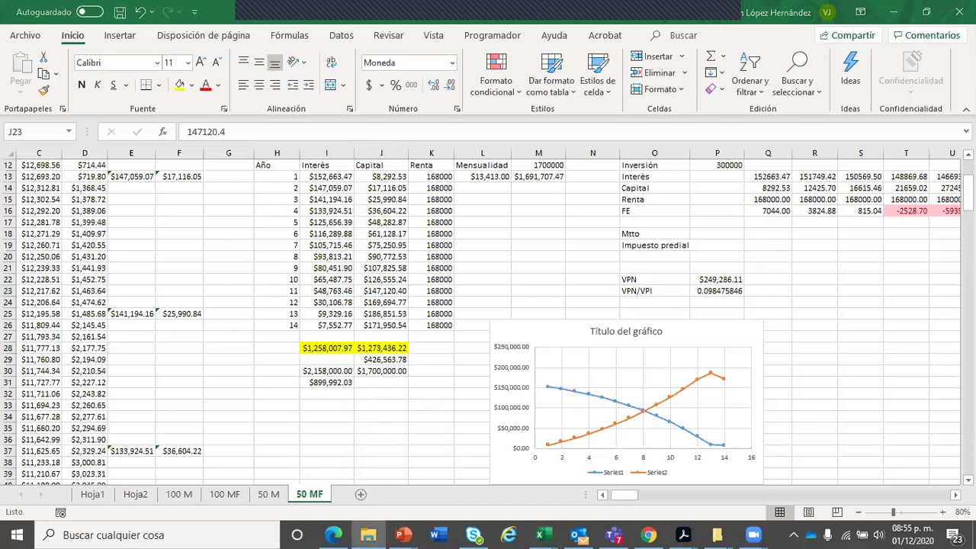
# Step: Switch to the Evaluación Económica workbook and change the contract or assignment name in C5 of Insumos to "Campo PUMA"
pyautogui.hotkey('alt', 'Tab')
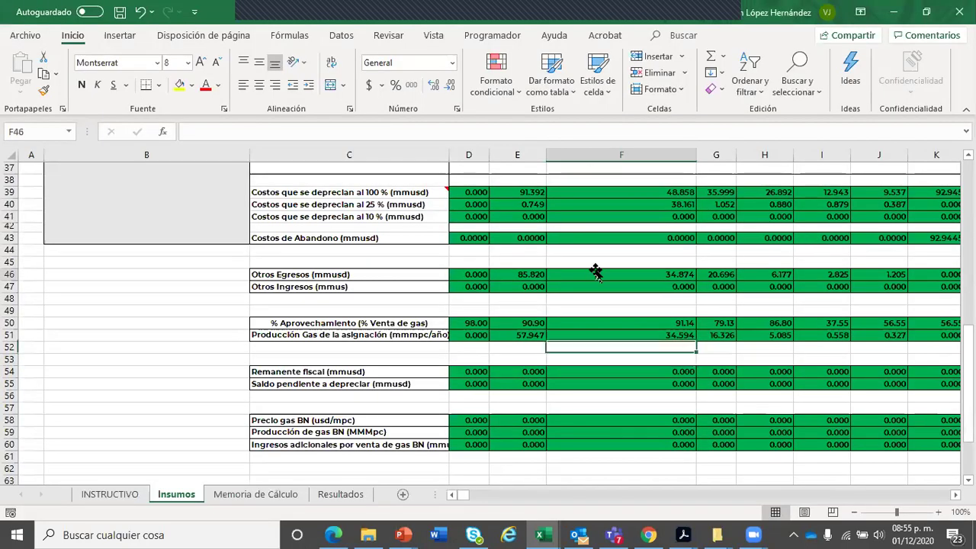
pyautogui.click(594, 274)
pyautogui.moveTo(969, 340); pyautogui.dragTo(968, 173)
pyautogui.click(274, 228)
pyautogui.click(273, 214)
pyautogui.click(273, 226)
pyautogui.click(273, 212)
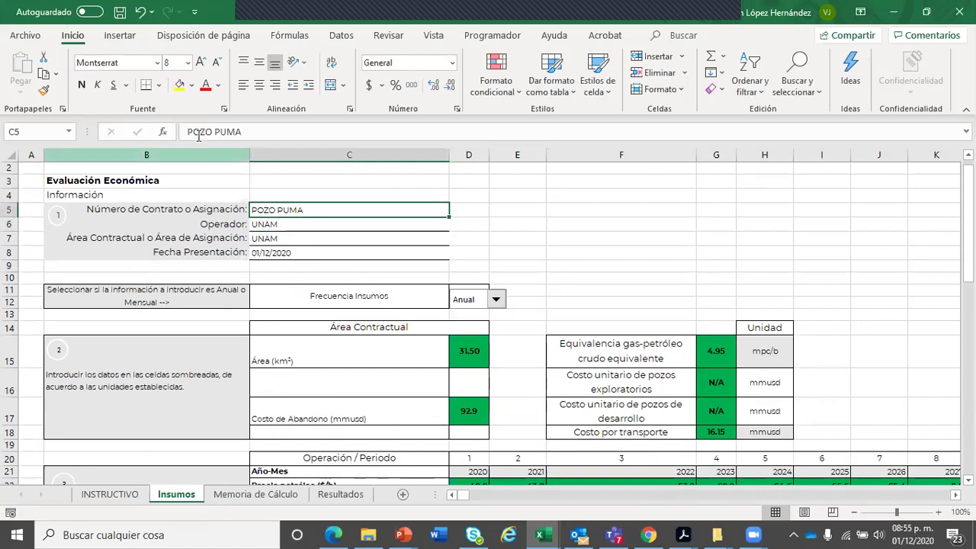
pyautogui.doubleClick(199, 132)
pyautogui.write('Campo')
pyautogui.press('Return')
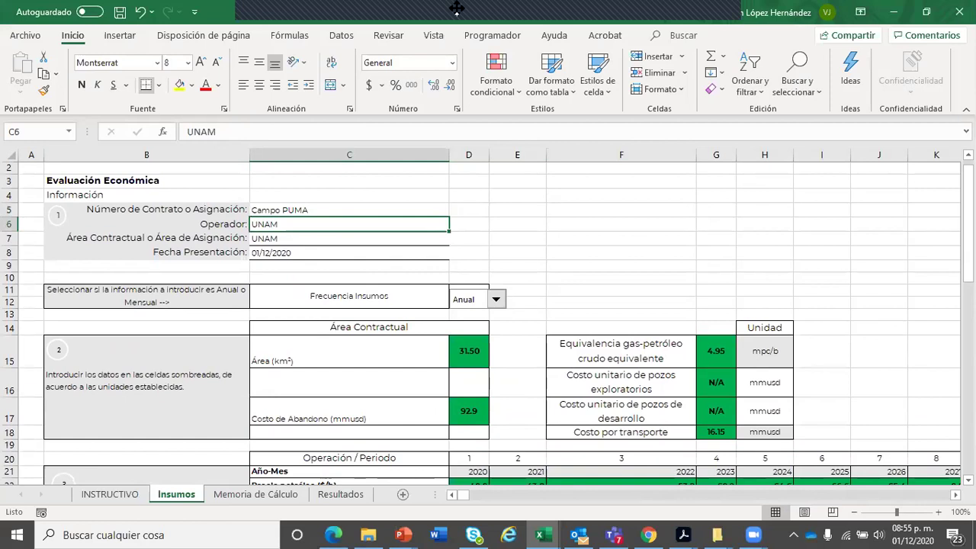
# Step: Review the general information and Área Contractual sections of the Insumos sheet, and collapse the ribbon to show more rows
pyautogui.click(765, 238)
pyautogui.moveTo(968, 221); pyautogui.dragTo(969, 226)
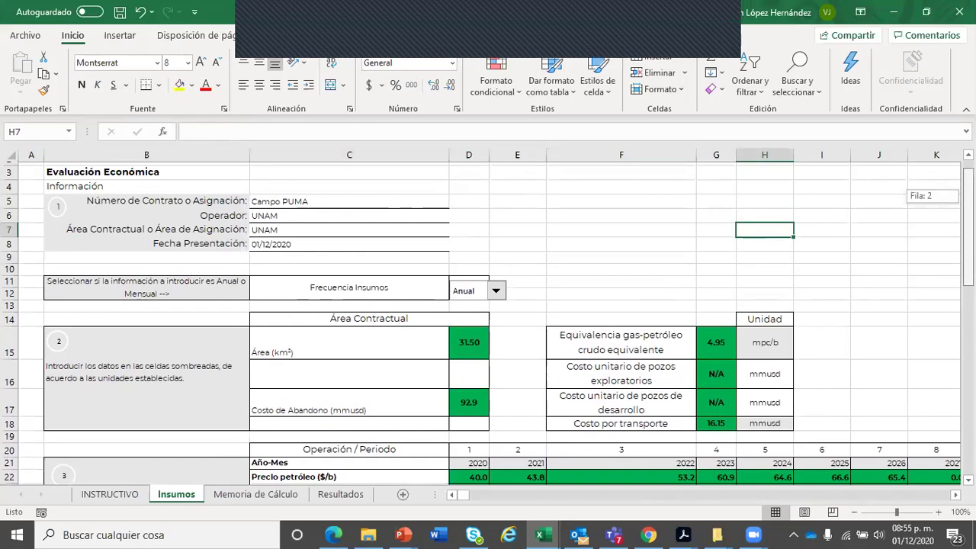
pyautogui.scroll(-1, 488, 321)
pyautogui.scroll(1, 488, 321)
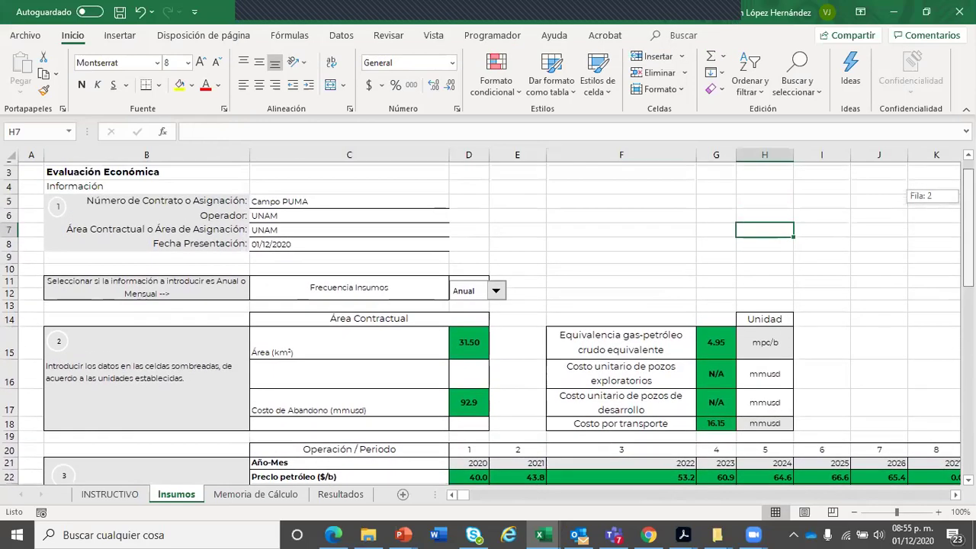
pyautogui.scroll(-1, 290, 221)
pyautogui.scroll(1, 290, 221)
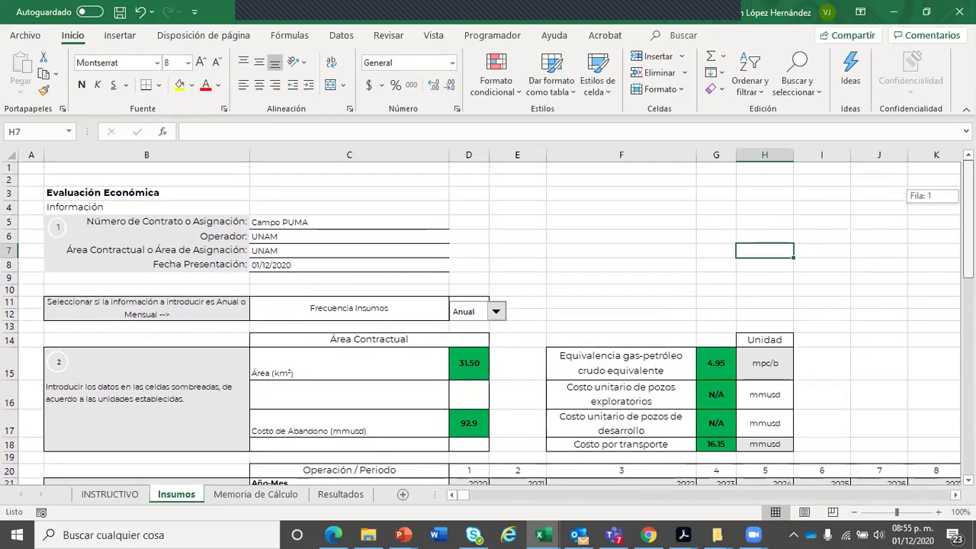
pyautogui.click(269, 221)
pyautogui.moveTo(969, 202); pyautogui.dragTo(948, 218)
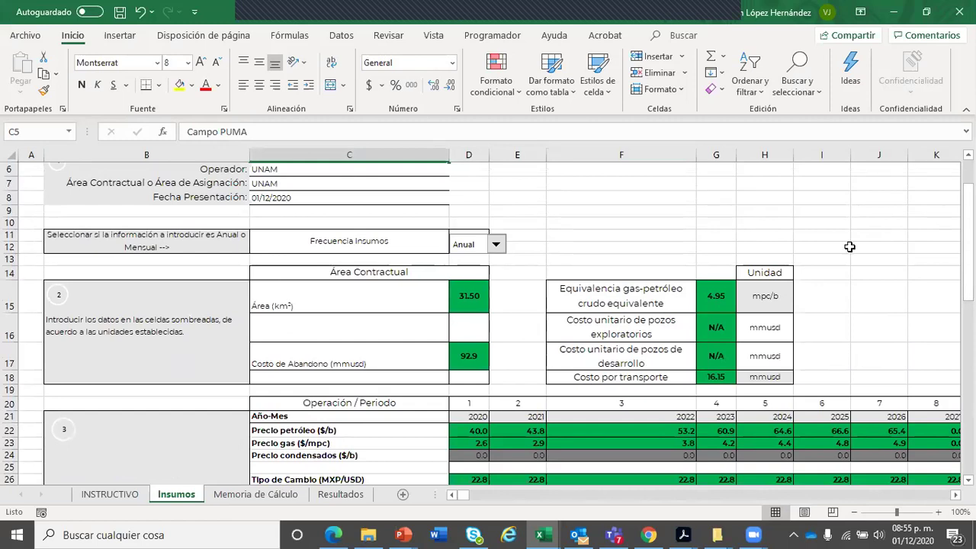
pyautogui.moveTo(969, 223)
pyautogui.mouseDown()
pyautogui.moveTo(968, 306)
pyautogui.moveTo(968, 219)
pyautogui.moveTo(952, 230)
pyautogui.mouseUp()
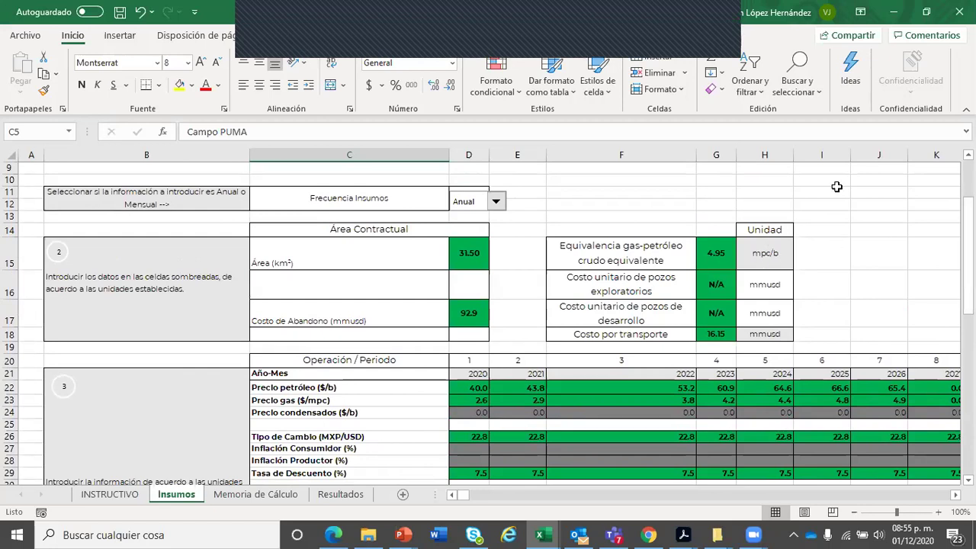
pyautogui.click(883, 271)
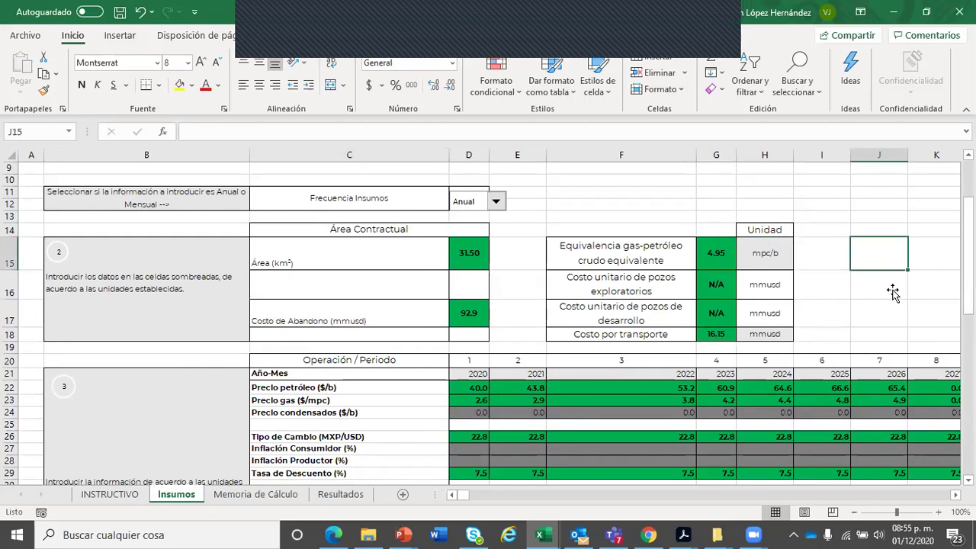
pyautogui.moveTo(969, 259); pyautogui.dragTo(969, 259)
pyautogui.hotkey('ctrl', 'F1')
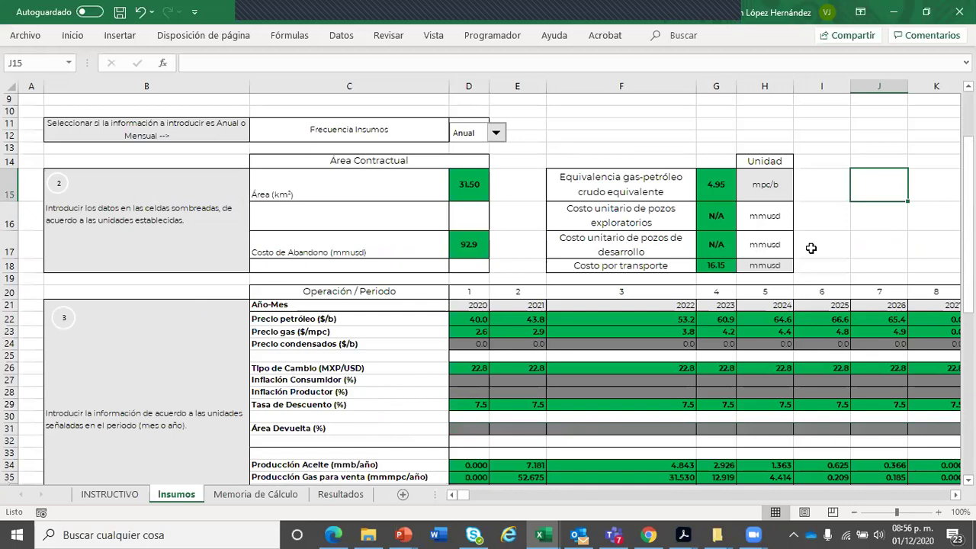
# Step: Examine the yearly oil prices along row 22, together with the 2022 exchange rate and the 2020 gas price
pyautogui.click(595, 367)
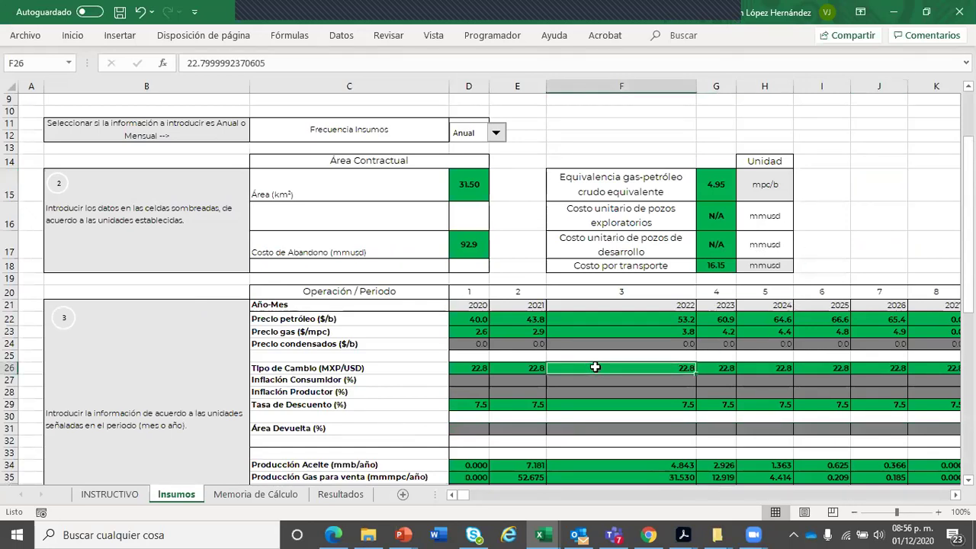
pyautogui.click(477, 333)
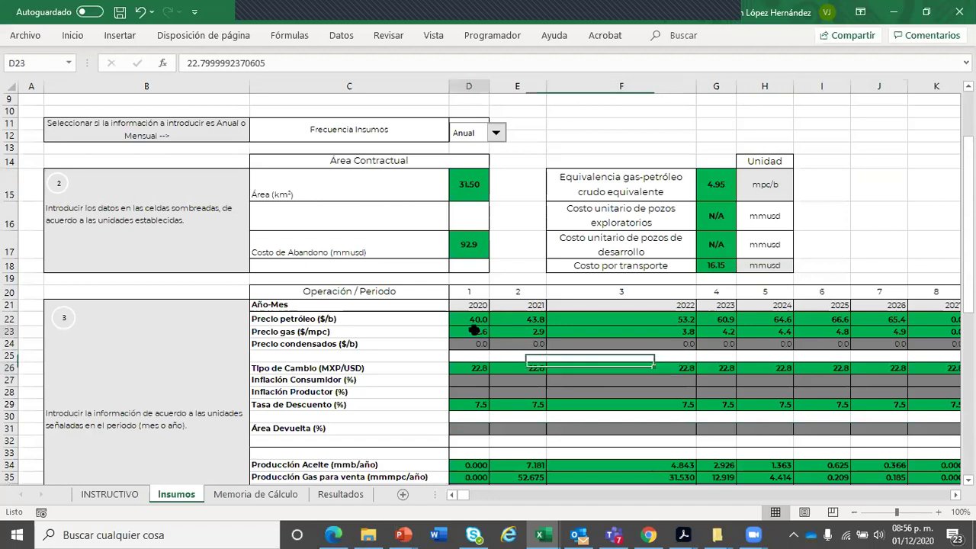
pyautogui.click(466, 319)
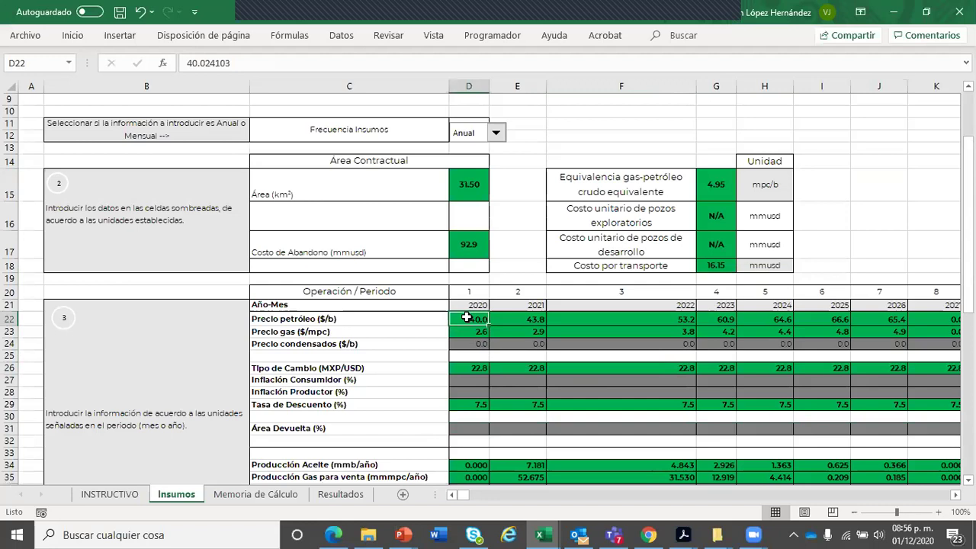
pyautogui.click(523, 320)
pyautogui.click(627, 321)
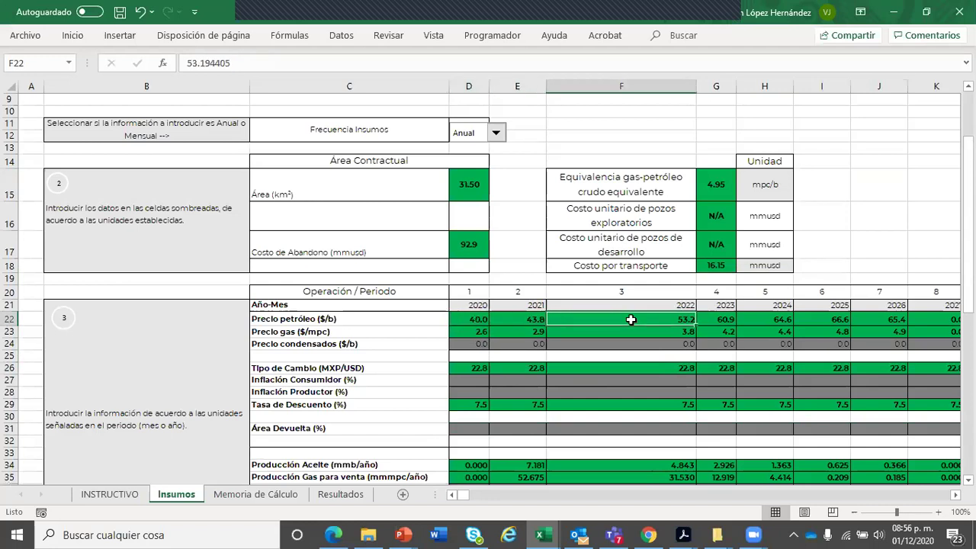
pyautogui.press('Right')
pyautogui.press('Right')
pyautogui.press('Right')
pyautogui.press('Right')
pyautogui.press('Right')
pyautogui.press('Right')
pyautogui.press('Right')
pyautogui.press('Right')
pyautogui.press('Left')
pyautogui.press('Left')
pyautogui.press('Left')
pyautogui.press('Left')
pyautogui.press('Left')
pyautogui.press('Left')
pyautogui.press('Left')
pyautogui.press('Left')
pyautogui.press('Left')
pyautogui.press('Left')
pyautogui.press('Left')
pyautogui.press('Left')
pyautogui.press('Left')
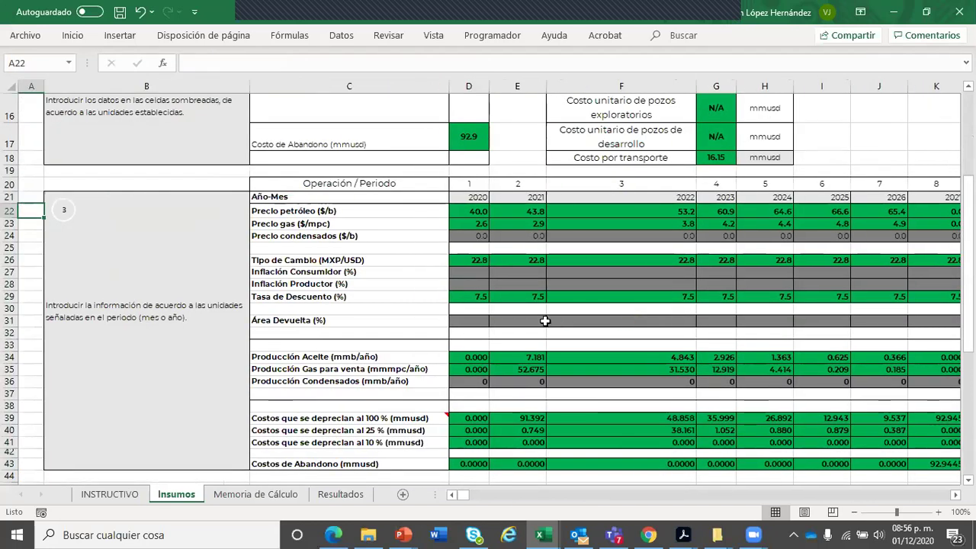
# Step: Review the 2020 gas price, exchange rate, discount rate and returned area inputs in column D
pyautogui.click(477, 221)
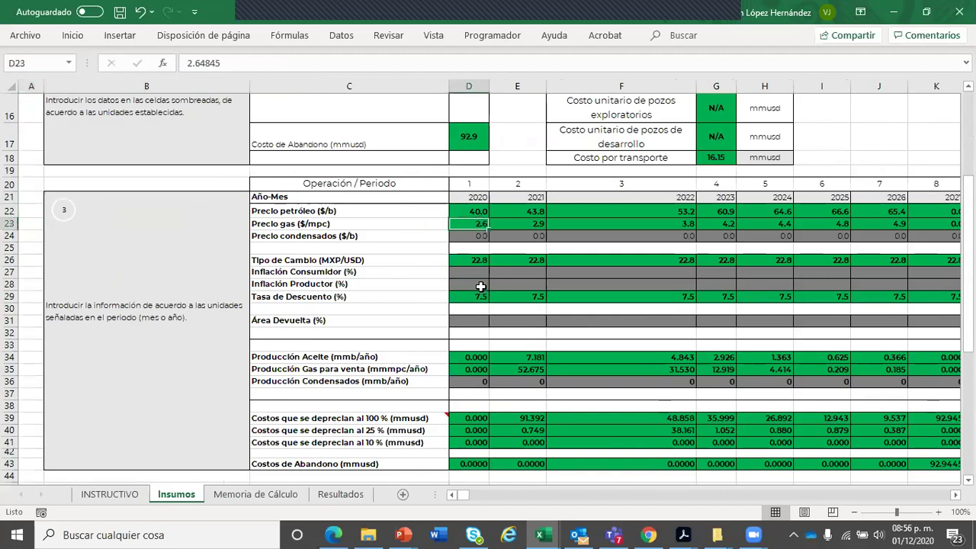
pyautogui.click(479, 262)
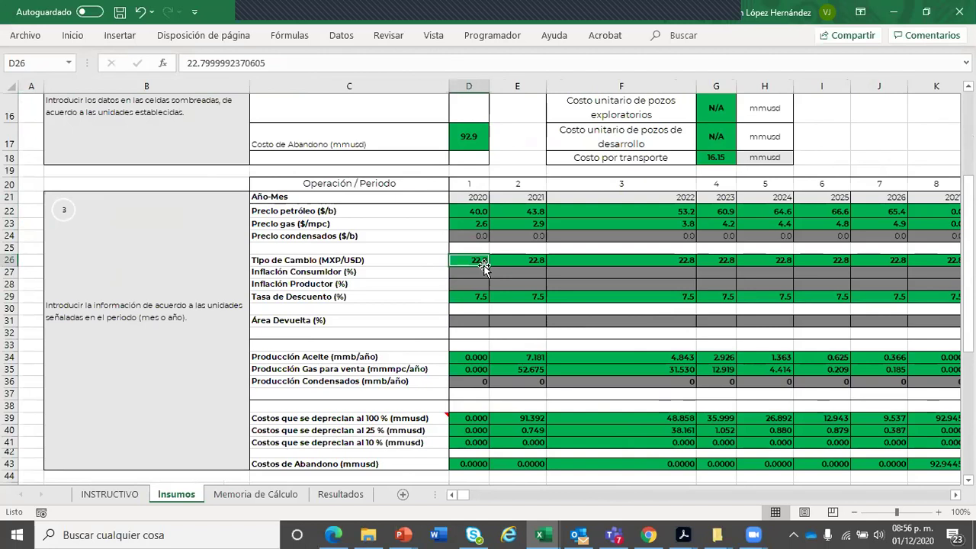
pyautogui.click(486, 309)
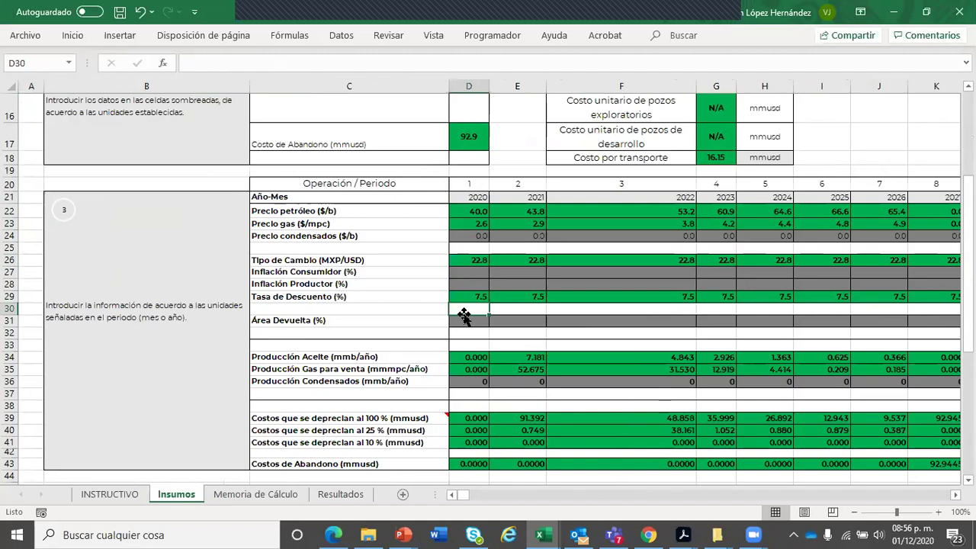
pyautogui.click(475, 294)
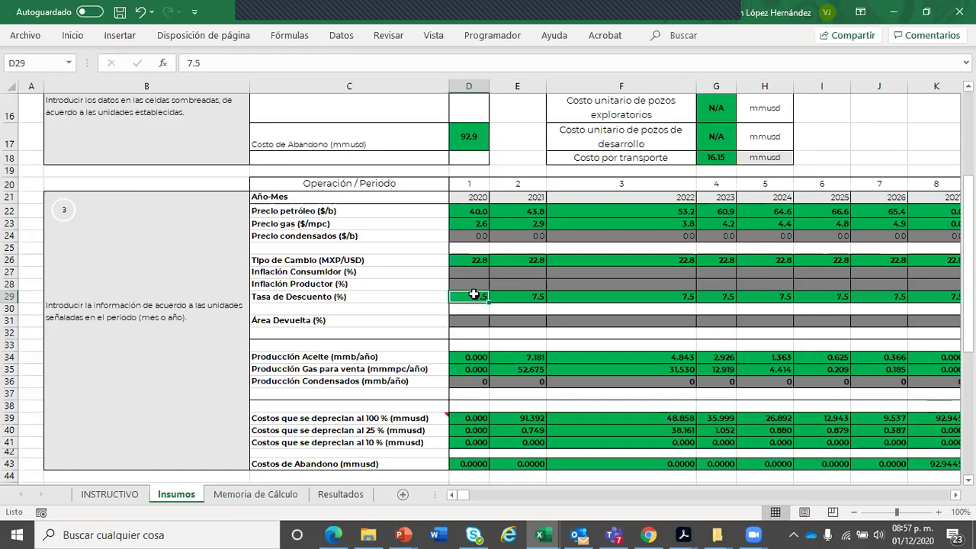
pyautogui.click(471, 323)
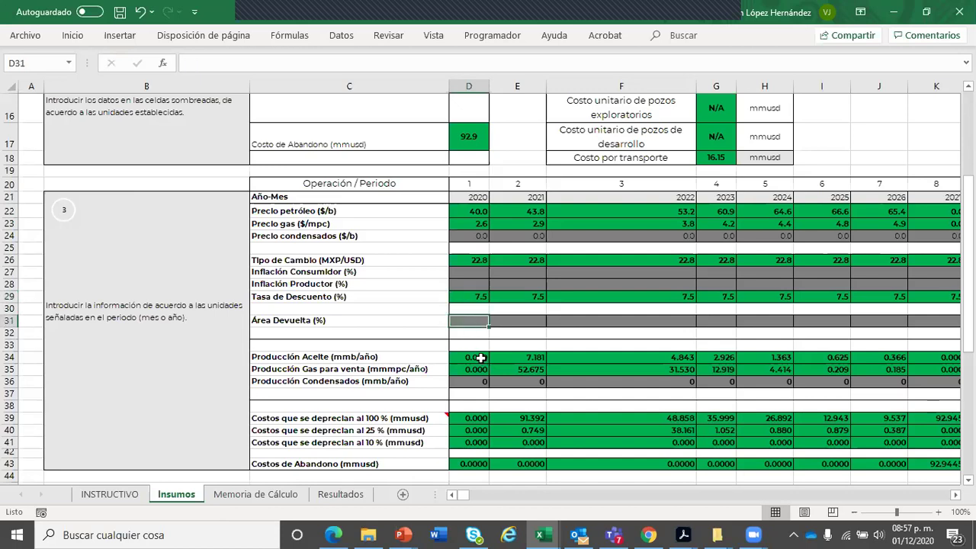
# Step: Examine the yearly oil production in row 34 and the formula for 2021 gas production for sale in E35
pyautogui.moveTo(501, 355); pyautogui.dragTo(790, 349)
pyautogui.click(515, 379)
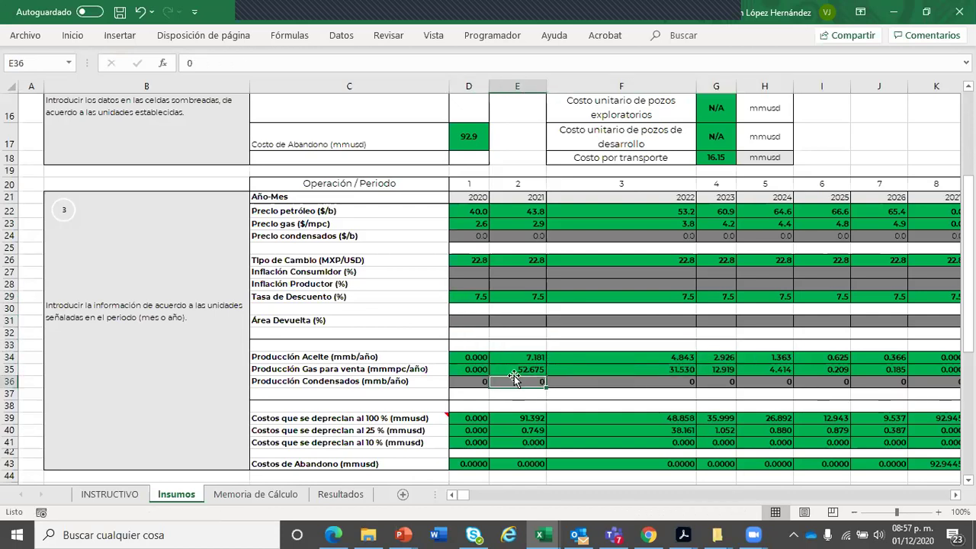
pyautogui.click(518, 369)
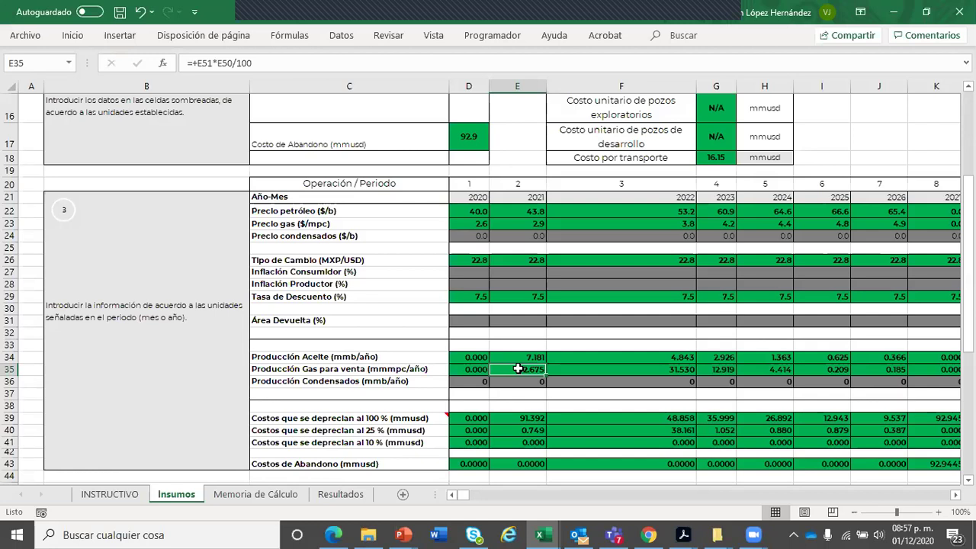
pyautogui.click(330, 369)
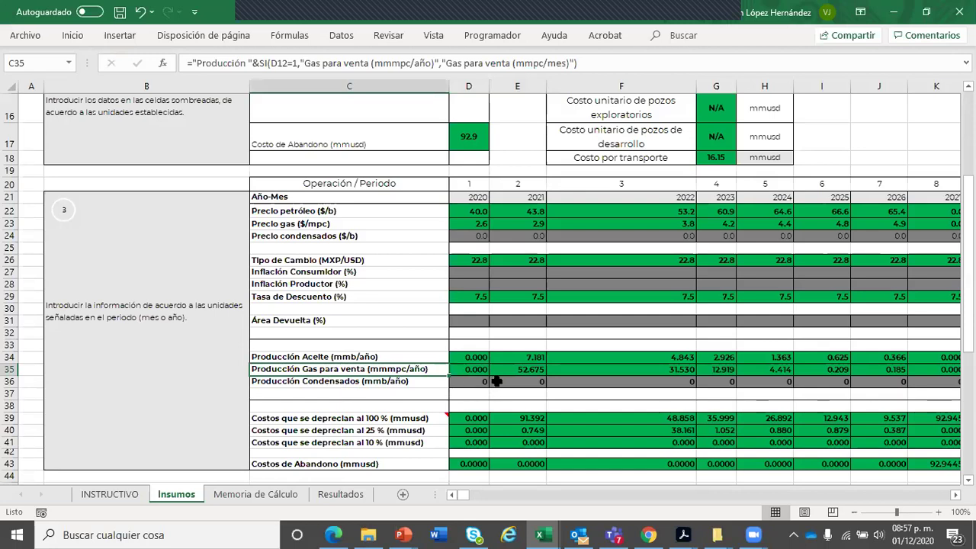
pyautogui.click(517, 369)
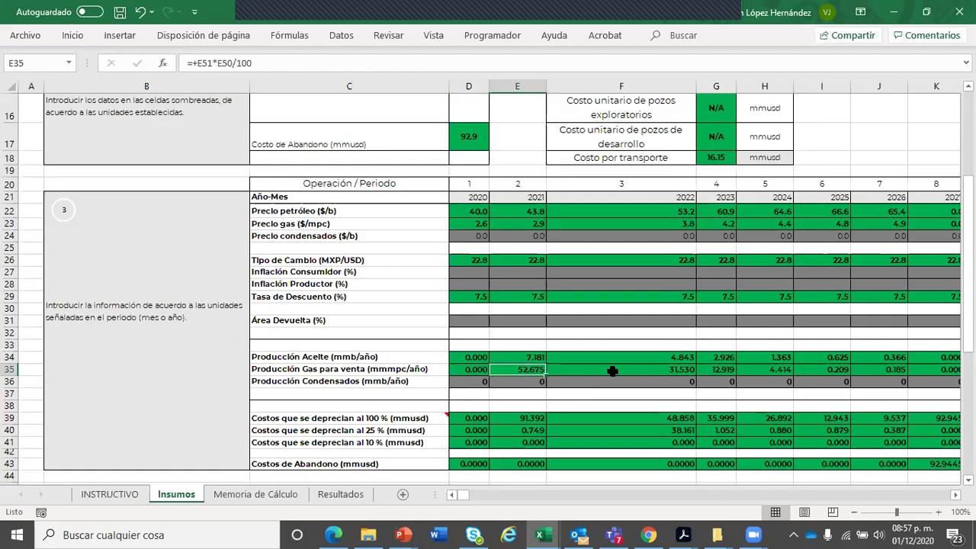
# Step: Go through the cost, abandonment and Otros Egresos rows, checking the note in C39 and the 2021 costs depreciated at 100% and 25%
pyautogui.press('Down')
pyautogui.press('Down')
pyautogui.press('Down')
pyautogui.press('Down')
pyautogui.press('Down')
pyautogui.press('Down')
pyautogui.press('Down')
pyautogui.press('Down')
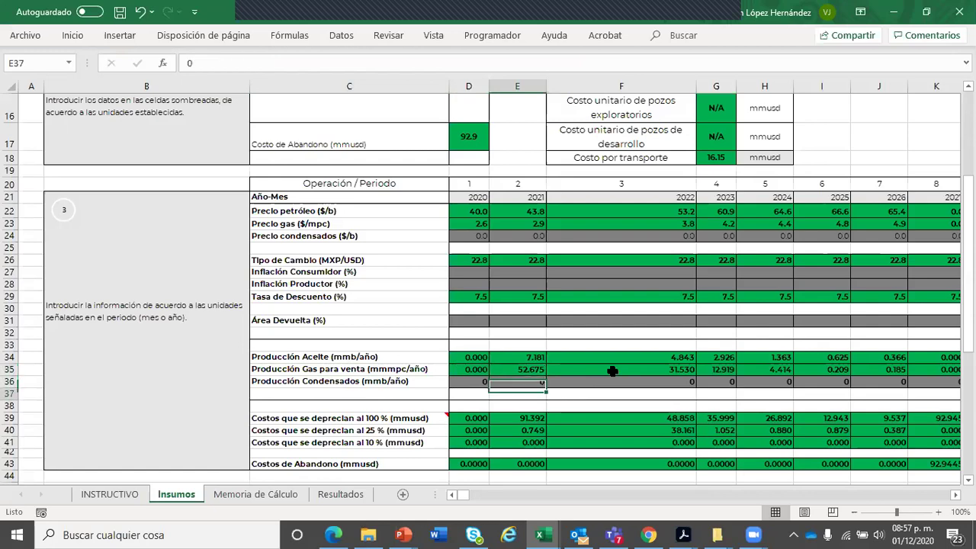
pyautogui.press('Down')
pyautogui.press('Down')
pyautogui.press('Down')
pyautogui.press('Down')
pyautogui.press('Down')
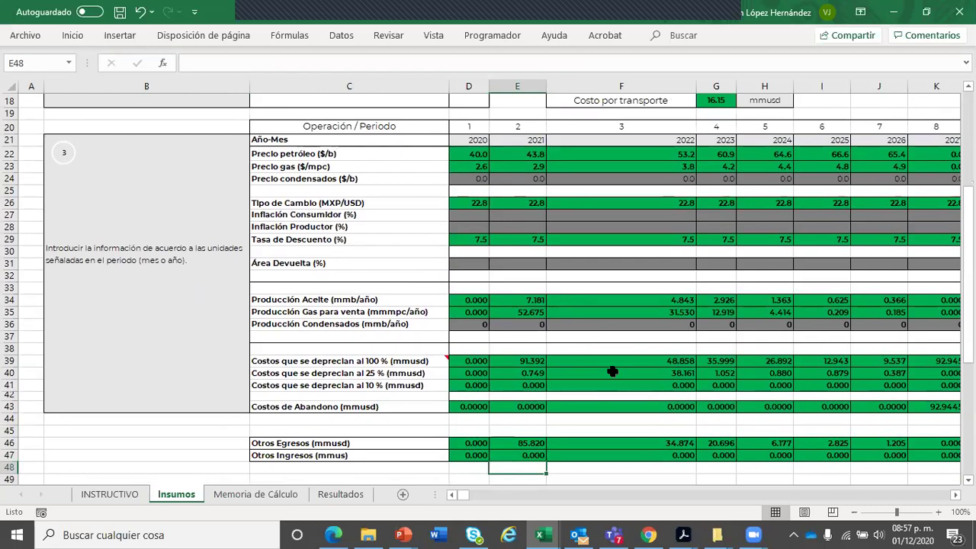
pyautogui.click(347, 361)
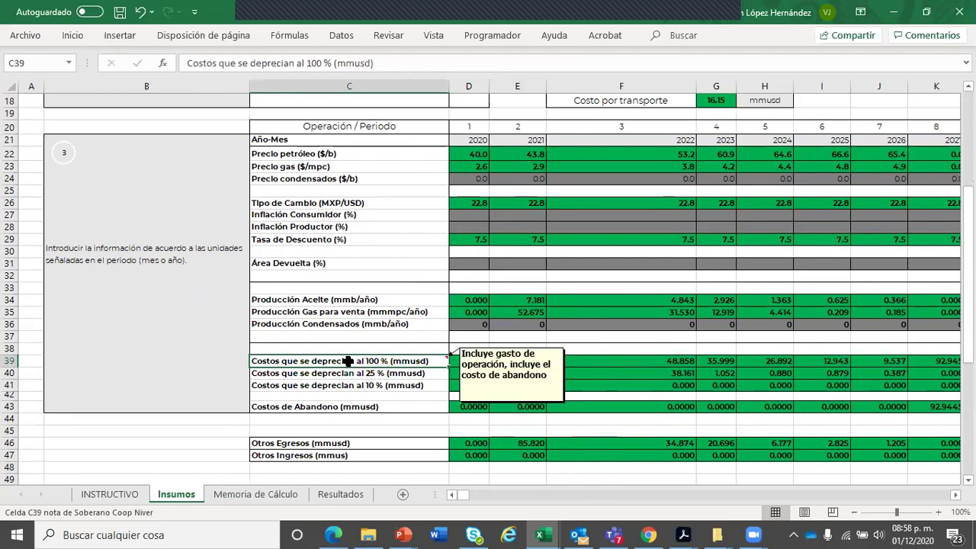
pyautogui.click(529, 363)
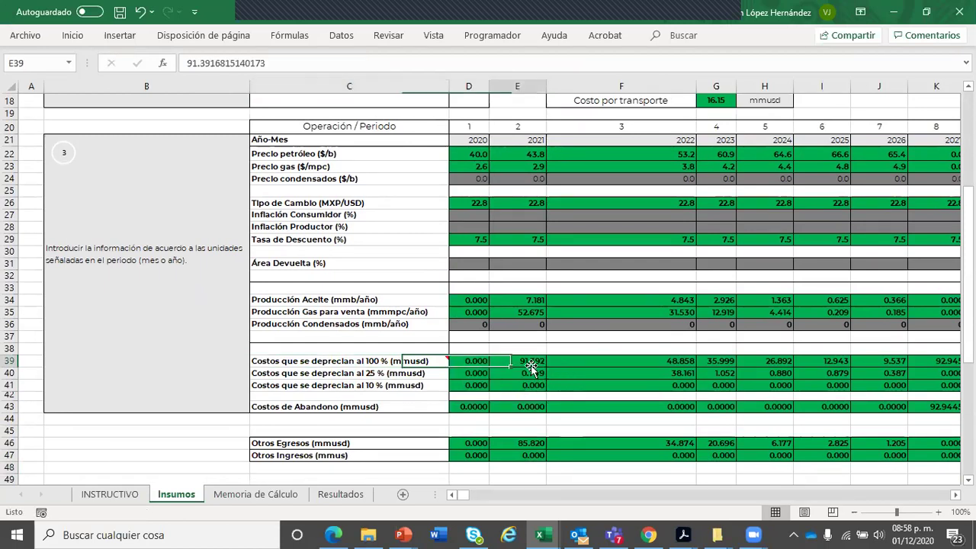
pyautogui.click(526, 377)
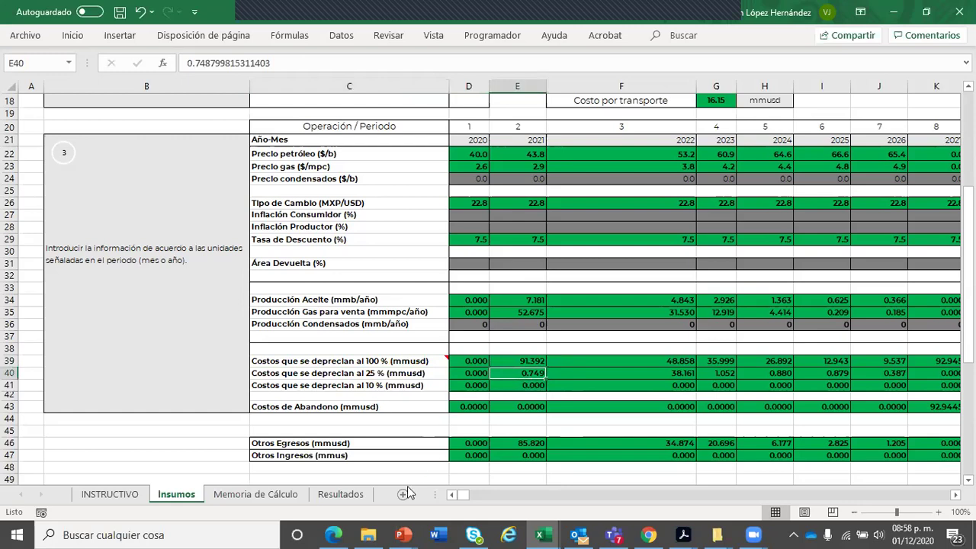
# Step: Review the contract royalty and license items in rows 10 to 20 of the Memoria de Cálculo sheet
pyautogui.click(276, 495)
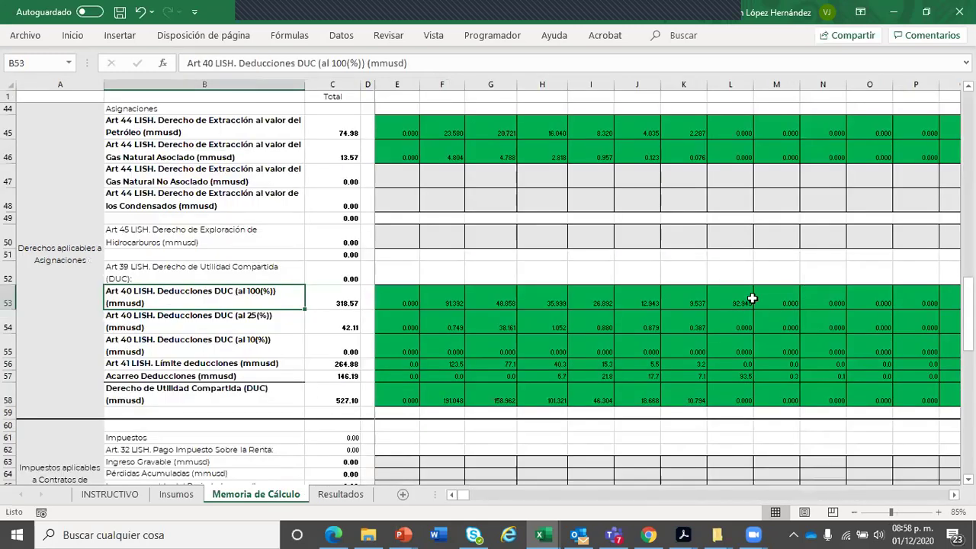
pyautogui.moveTo(968, 309); pyautogui.dragTo(968, 292)
pyautogui.scroll(6, 524, 220)
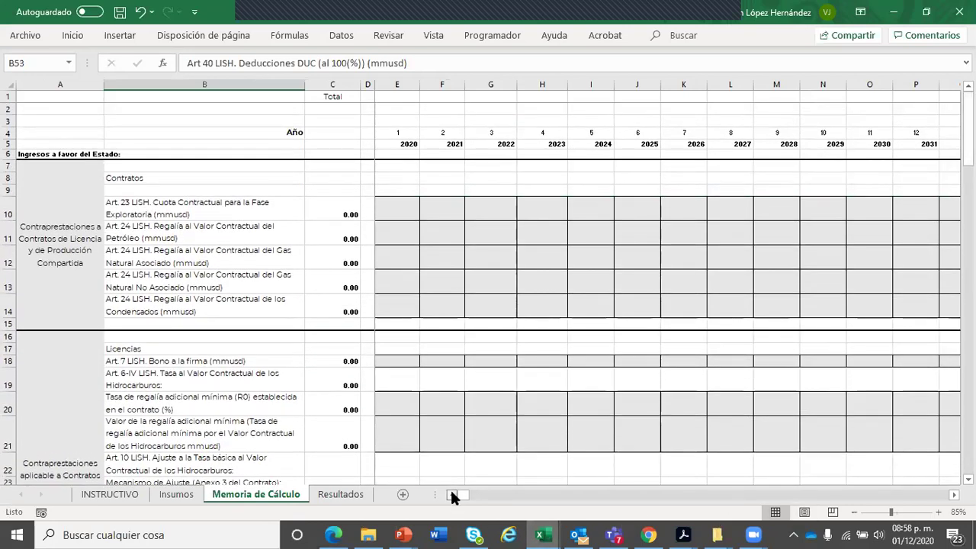
pyautogui.click(184, 283)
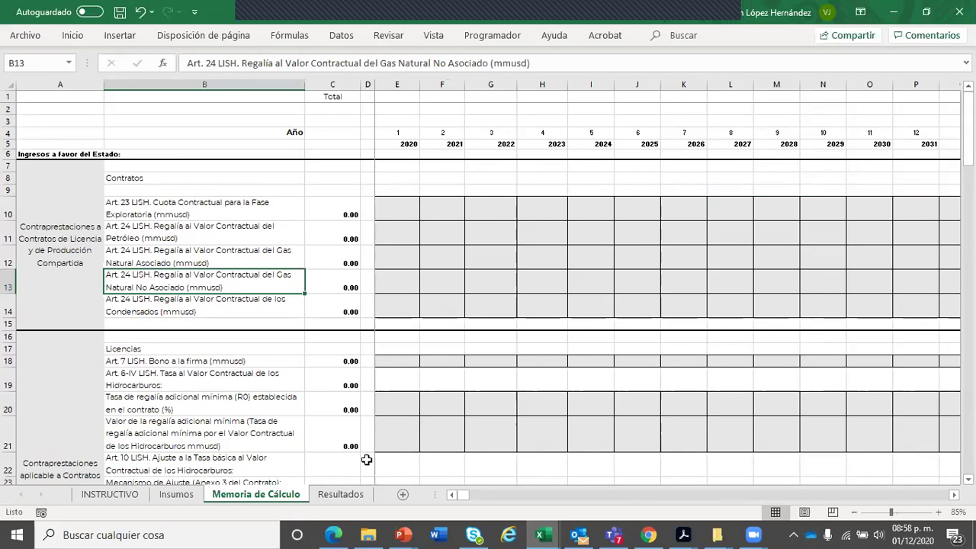
pyautogui.click(174, 209)
pyautogui.click(187, 385)
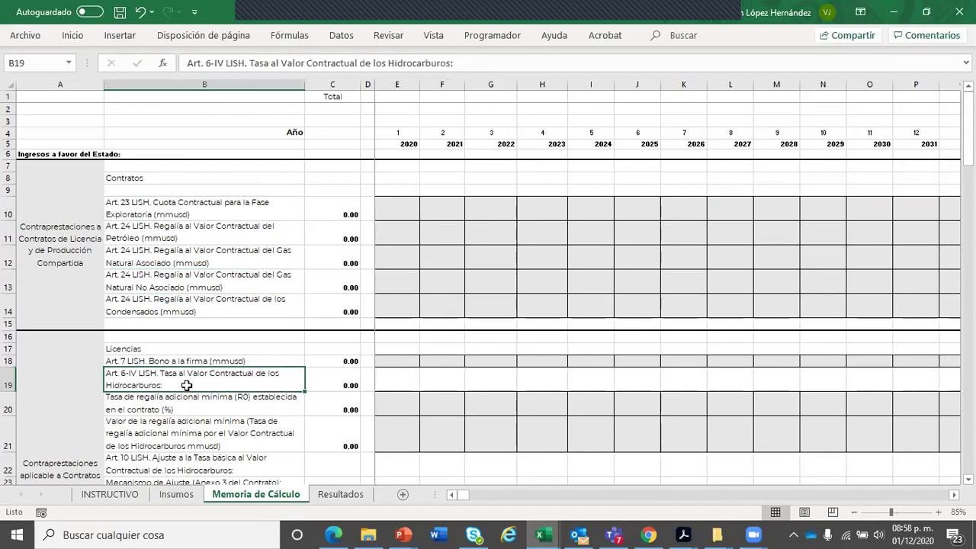
pyautogui.press('Down')
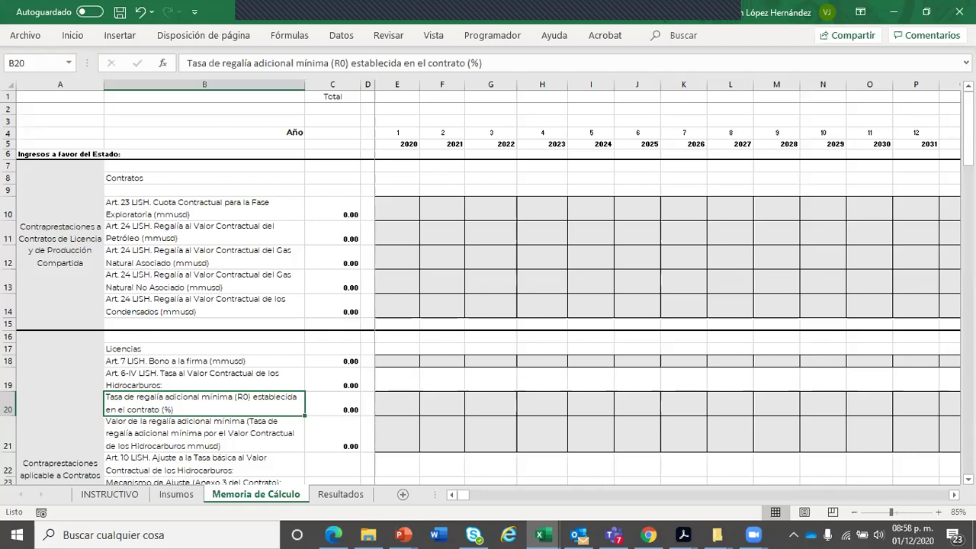
pyautogui.click(647, 296)
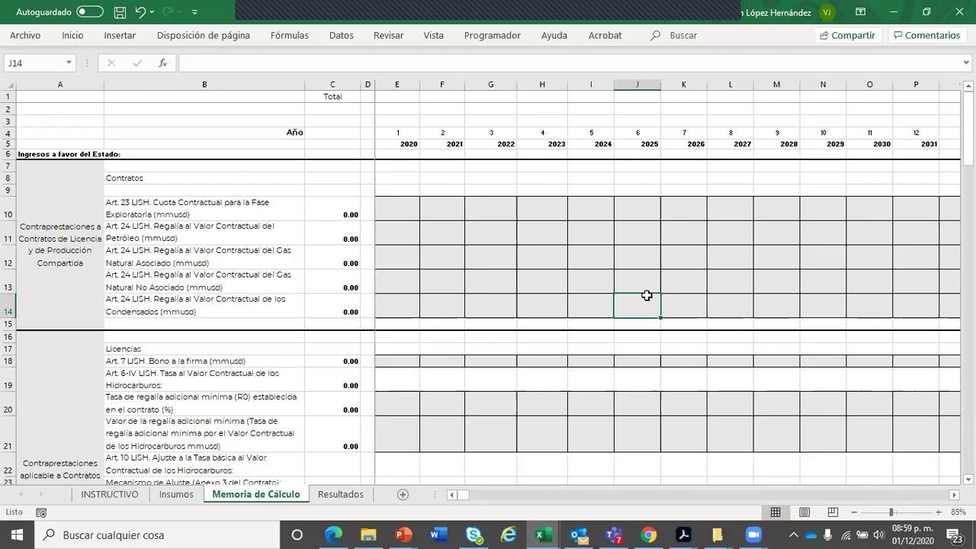
# Step: Go through the contract and license items in column B down to row 33, including the adjustment mechanism rows
pyautogui.click(251, 308)
pyautogui.press('Up')
pyautogui.press('Up')
pyautogui.press('Up')
pyautogui.press('Down')
pyautogui.press('Down')
pyautogui.press('Down')
pyautogui.press('Down')
pyautogui.press('Down')
pyautogui.press('Down')
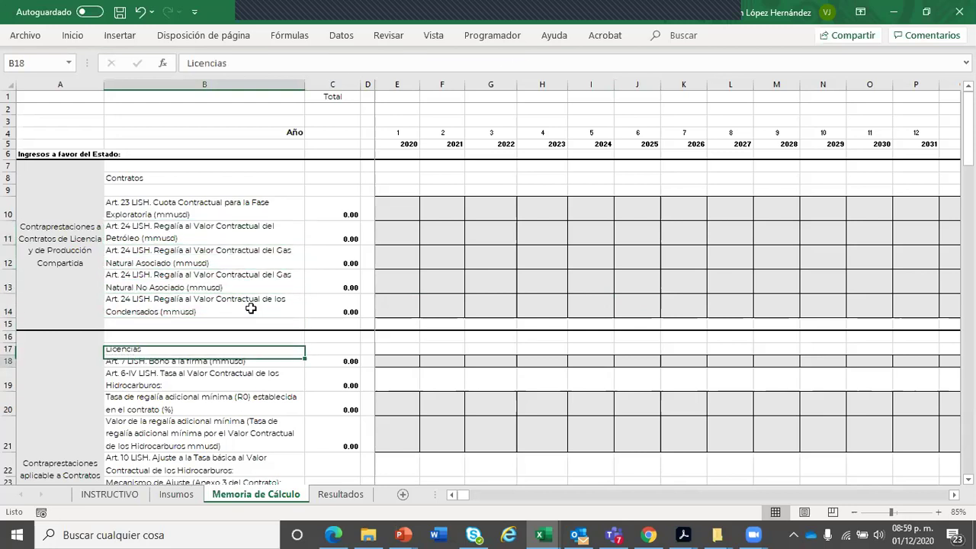
pyautogui.press('Down')
pyautogui.press('Down')
pyautogui.press('Down')
pyautogui.press('Down')
pyautogui.press('Down')
pyautogui.press('Down')
pyautogui.press('Down')
pyautogui.press('Down')
pyautogui.press('Down')
pyautogui.press('Down')
pyautogui.press('Down')
pyautogui.press('Down')
pyautogui.press('Down')
pyautogui.press('Down')
pyautogui.press('Down')
pyautogui.press('Down')
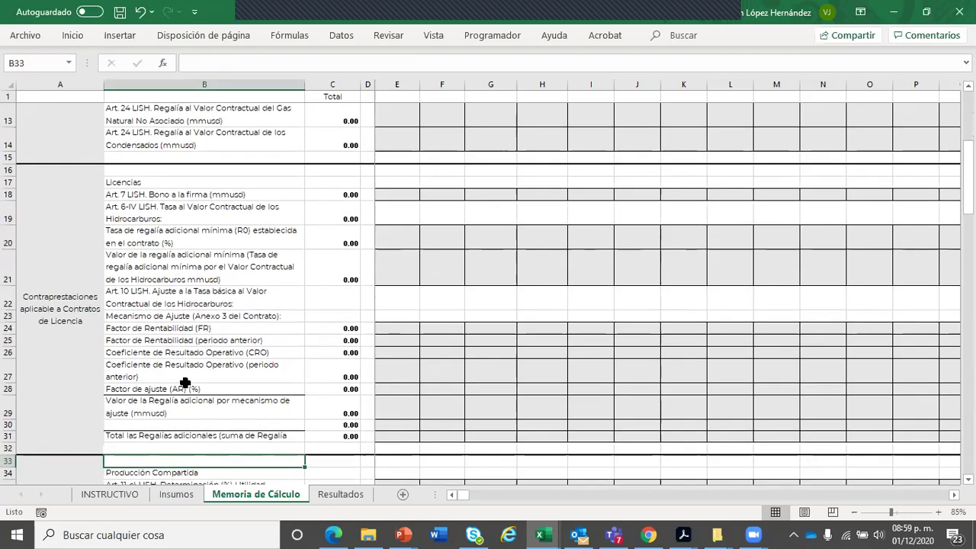
# Step: Review the category blocks in column A, from the license and shared production contracts to the rights applicable to Asignaciones
pyautogui.press('Up')
pyautogui.press('Up')
pyautogui.press('Up')
pyautogui.press('Up')
pyautogui.press('Up')
pyautogui.press('Up')
pyautogui.press('Left')
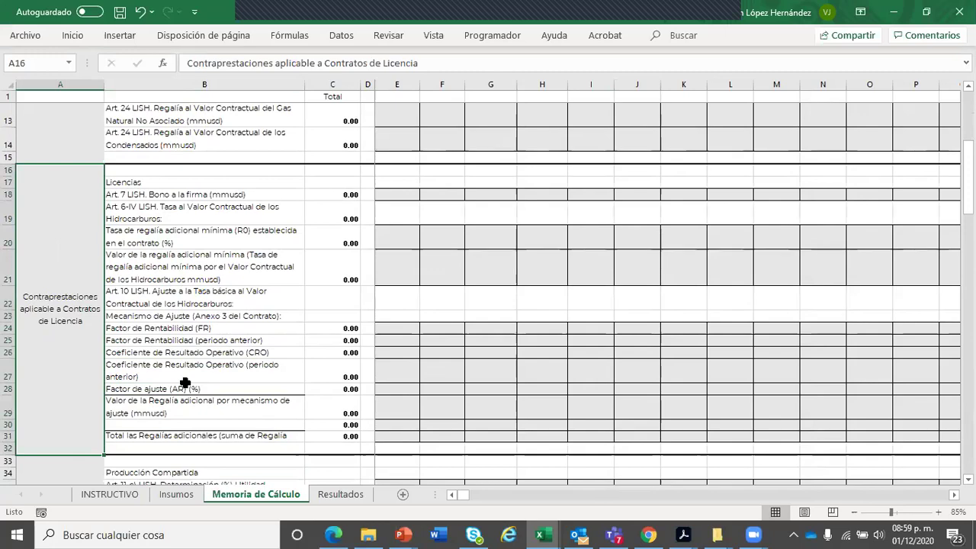
pyautogui.press('Up')
pyautogui.press('Up')
pyautogui.press('Up')
pyautogui.press('Up')
pyautogui.press('Down')
pyautogui.press('Down')
pyautogui.press('Down')
pyautogui.scroll(-1, 185, 383)
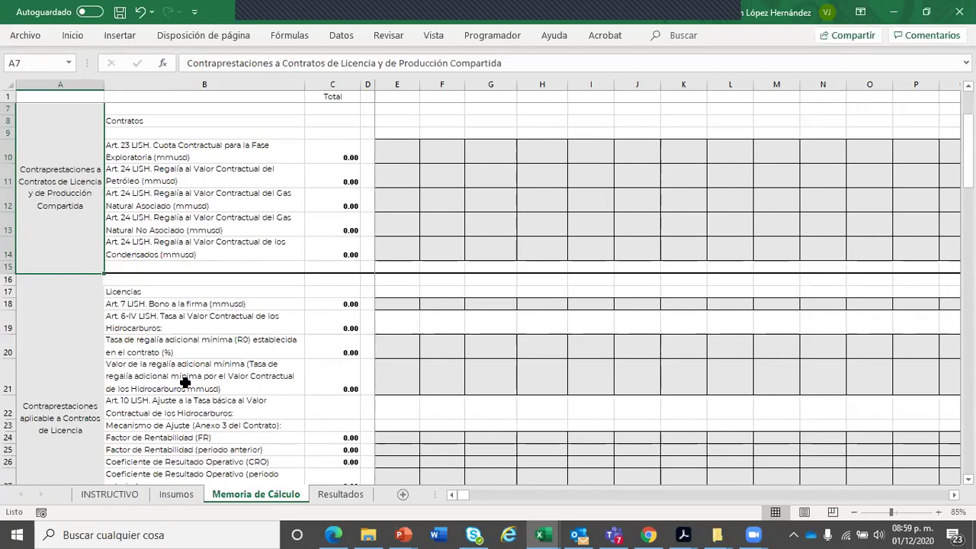
pyautogui.press('Down')
pyautogui.press('Down')
pyautogui.press('Down')
pyautogui.press('Down')
pyautogui.press('Up')
pyautogui.press('Up')
pyautogui.press('Down')
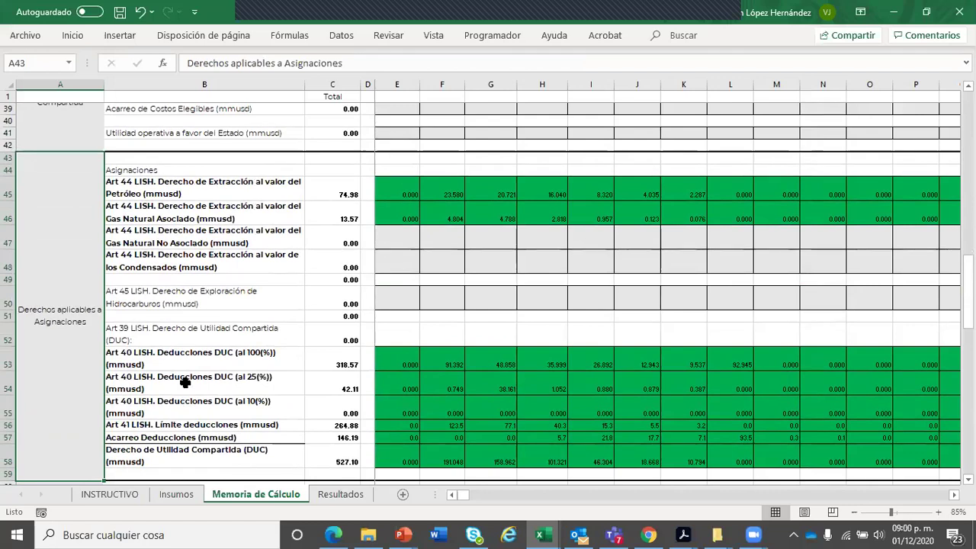
# Step: Examine the extraction and exploration rights in B43:B50 and the DUC deductions at 25% and 100%
pyautogui.moveTo(195, 159); pyautogui.dragTo(181, 291)
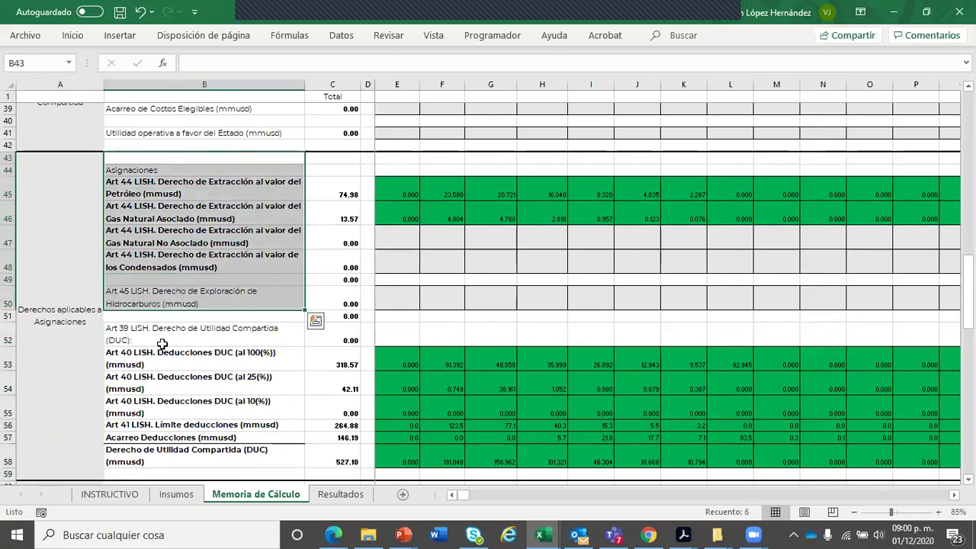
pyautogui.click(177, 391)
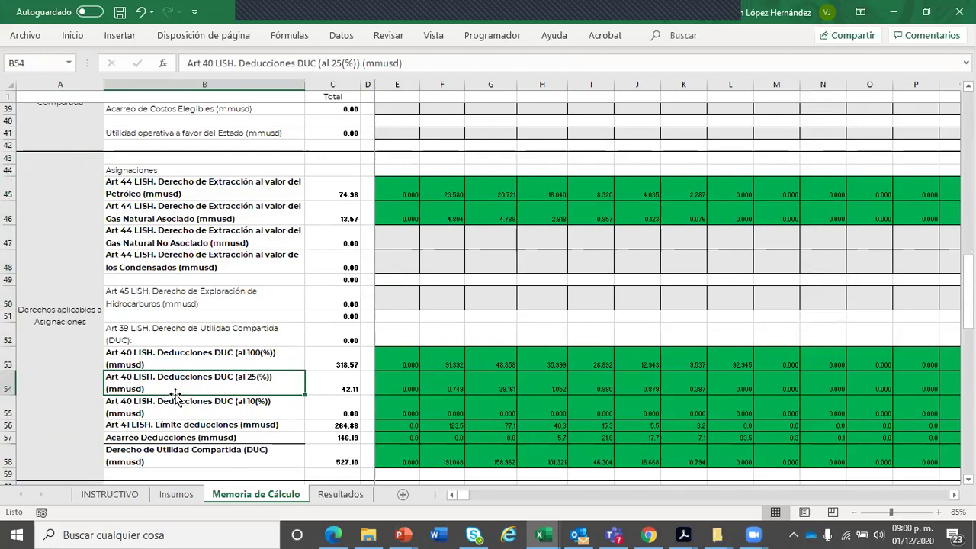
pyautogui.click(193, 353)
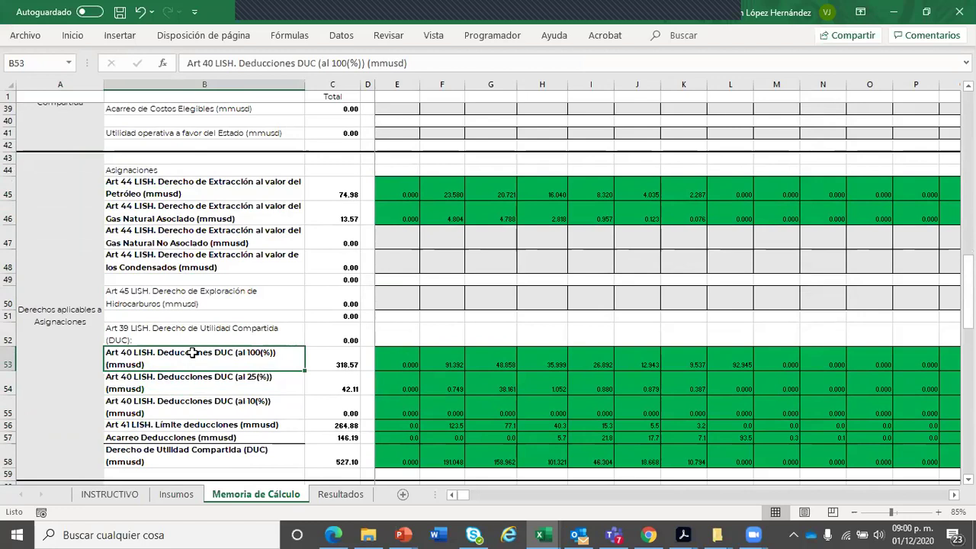
# Step: Review the remaining DUC deduction rows and the ISR and IEEH tax items down to Ingresos del Estado in row 71
pyautogui.press('Down')
pyautogui.press('Down')
pyautogui.press('Down')
pyautogui.press('Down')
pyautogui.press('Down')
pyautogui.press('Down')
pyautogui.press('Down')
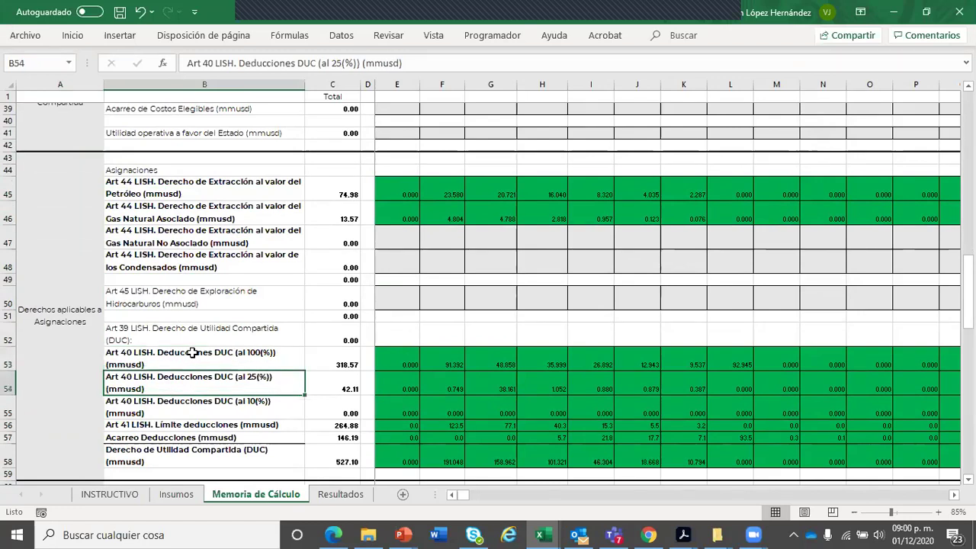
pyautogui.press('Down')
pyautogui.press('Down')
pyautogui.press('Down')
pyautogui.press('Down')
pyautogui.press('Down')
pyautogui.press('Down')
pyautogui.press('Down')
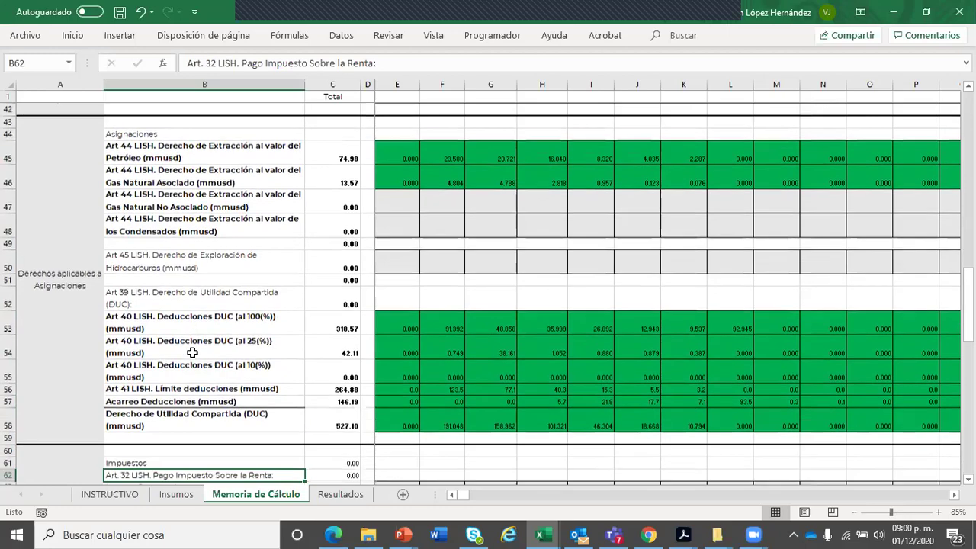
pyautogui.press('Down')
pyautogui.press('Down')
pyautogui.press('Down')
pyautogui.press('Down')
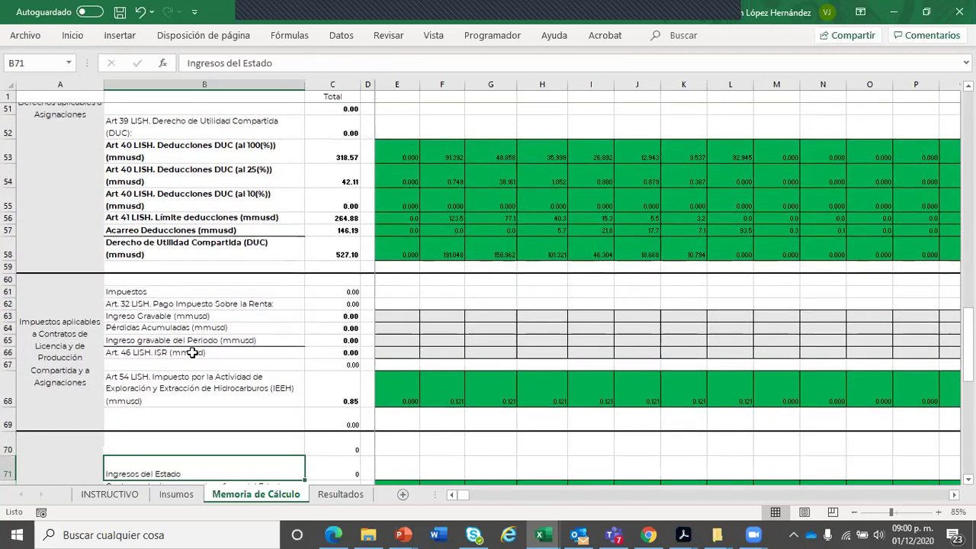
# Step: Look over the Resultados block in rows 72 to 87 and return to the top of the sheet
pyautogui.press('pagedown')
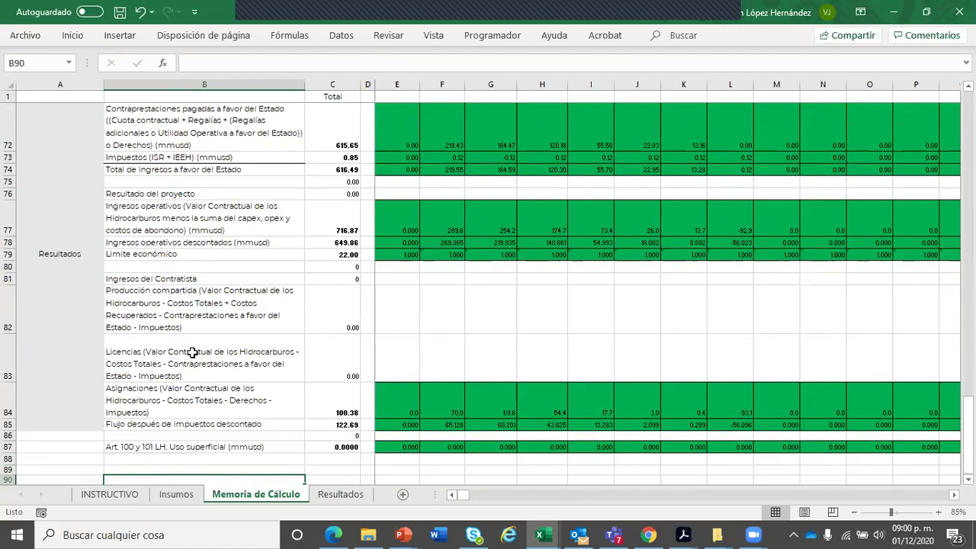
pyautogui.press('pagedown')
pyautogui.press('pageup')
pyautogui.press('pageup')
pyautogui.press('pageup')
pyautogui.press('pageup')
pyautogui.press('pageup')
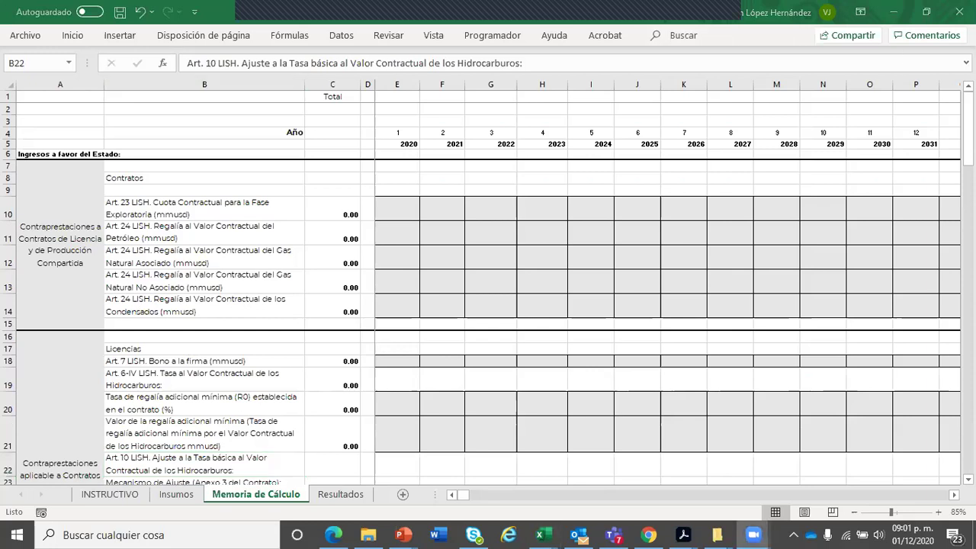
# Step: Stop sharing the workbook screen in the Zoom meeting
pyautogui.hotkey('alt', 'Tab')
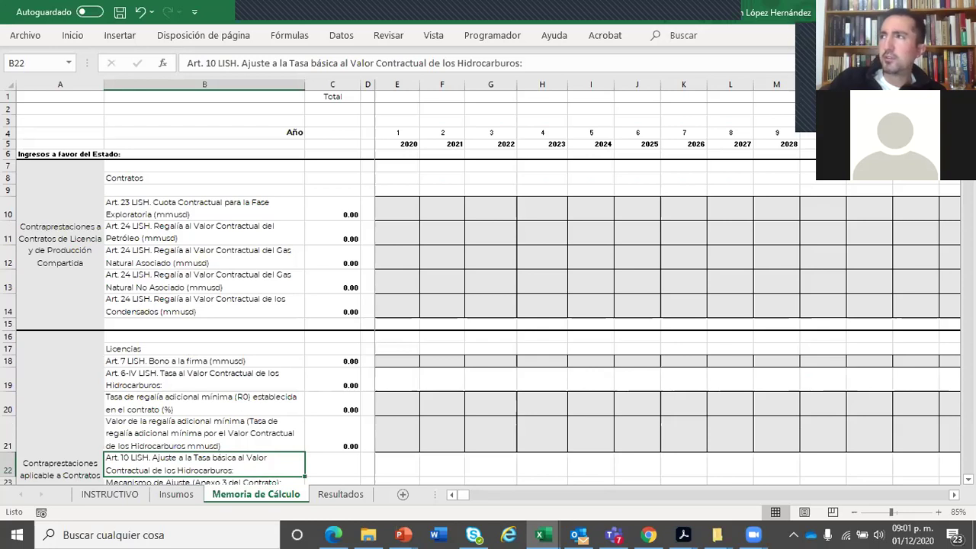
pyautogui.click(360, 243)
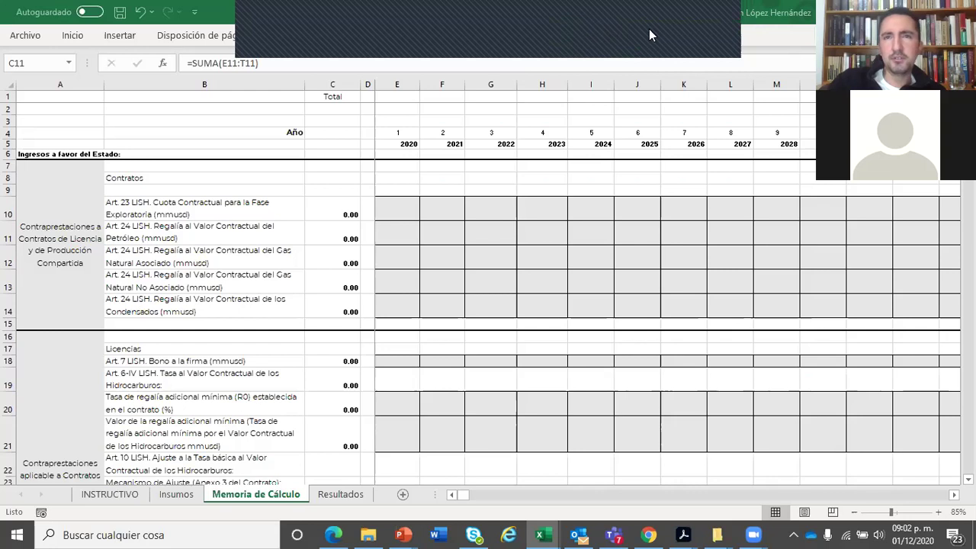
pyautogui.click(576, 50)
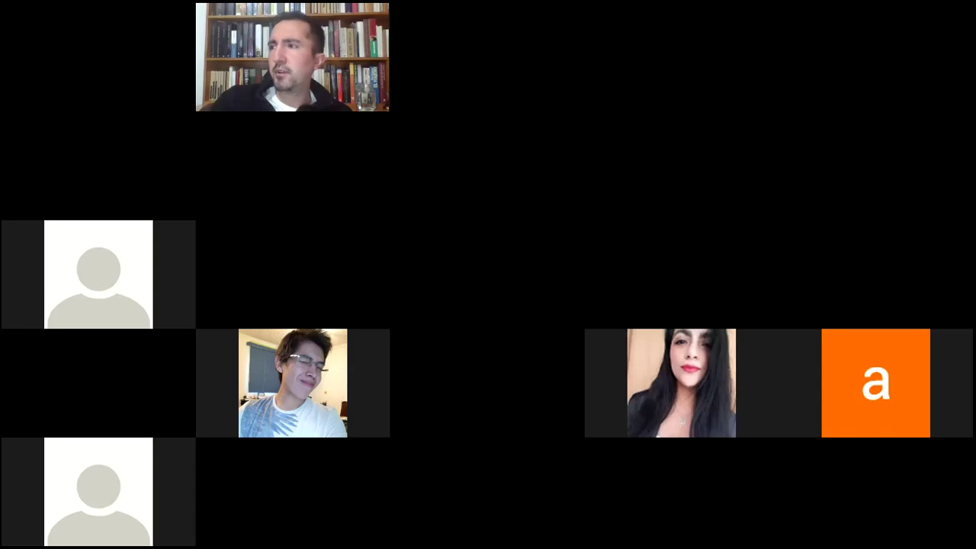